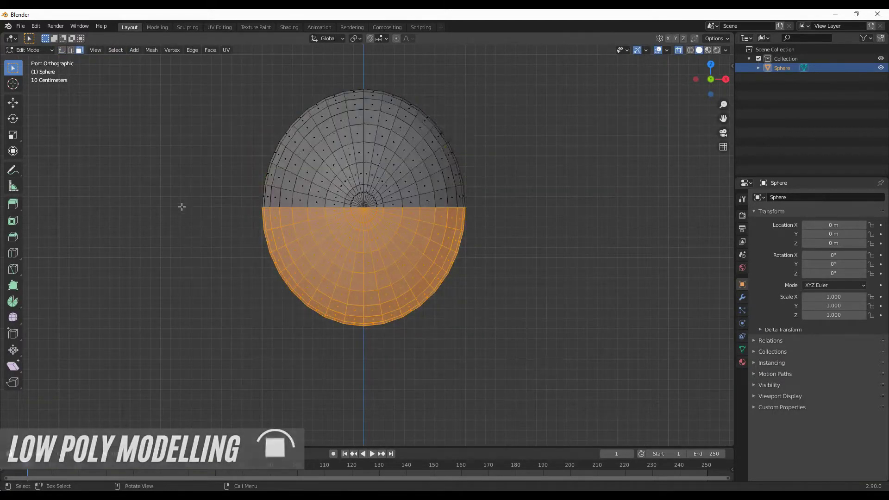
Step: Scale the selected lower part of the head sphere along Z, then orbit to check it
{"action": "key", "text": "s"}
{"action": "key", "text": "z"}
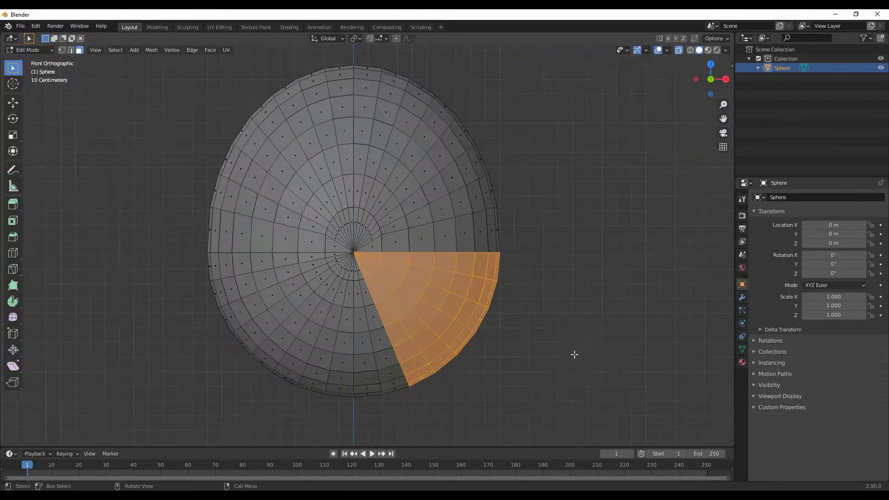
{"action": "middle_click_drag", "start_coordinate": [570, 369], "coordinate": [471, 359]}
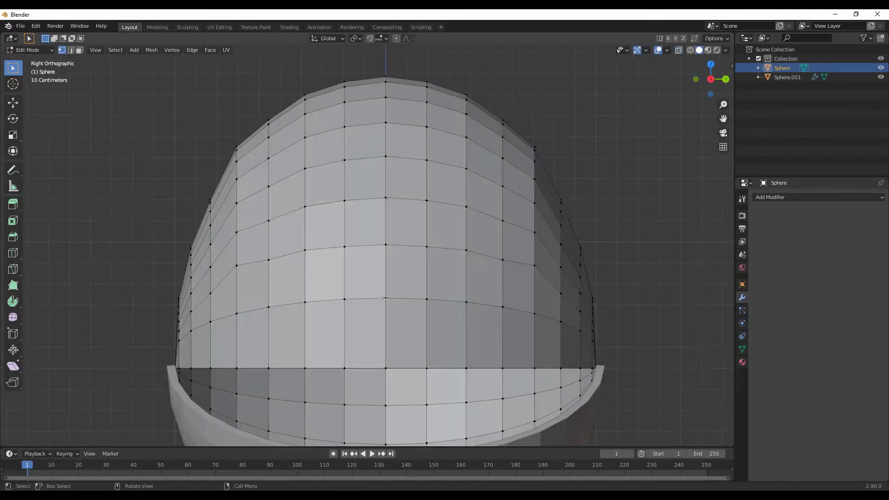
Step: Round the first eye edge loop into a circle with LoopTools and rotate it into alignment
{"action": "middle_click_drag", "start_coordinate": [326, 339], "coordinate": [335, 322], "text": "alt"}
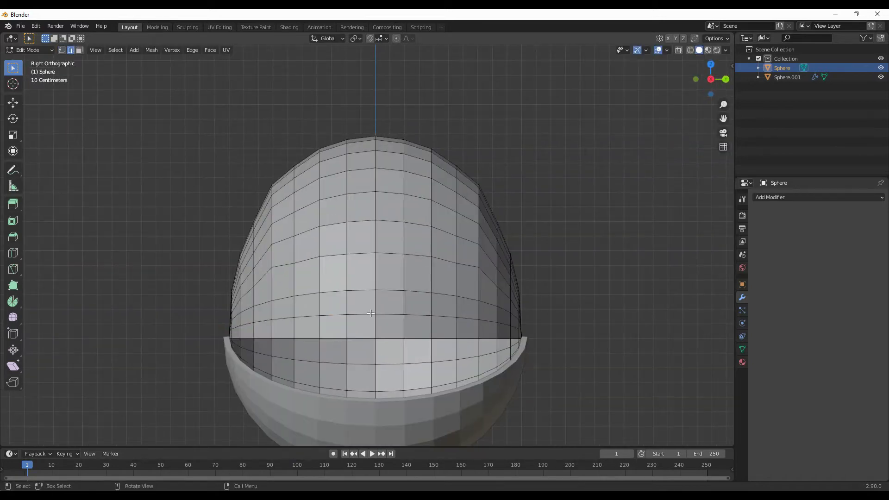
{"action": "right_click", "coordinate": [533, 35]}
{"action": "mouse_move", "coordinate": [556, 30]}
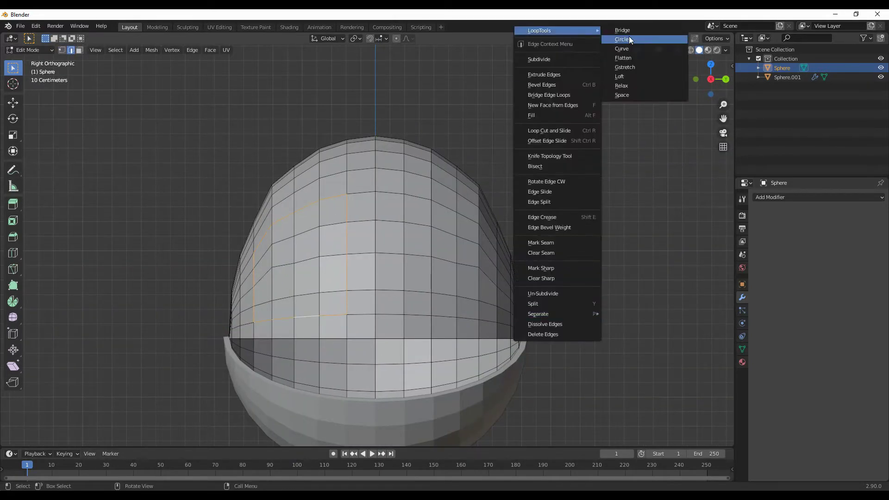
{"action": "left_click", "coordinate": [625, 48]}
{"action": "scroll", "coordinate": [510, 287], "scroll_direction": "up", "scroll_amount": 4}
{"action": "key", "text": "r"}
{"action": "left_click", "coordinate": [441, 242]}
{"action": "scroll", "coordinate": [463, 278], "scroll_direction": "down", "scroll_amount": 4}
{"action": "middle_click_drag", "start_coordinate": [463, 277], "coordinate": [499, 315]}
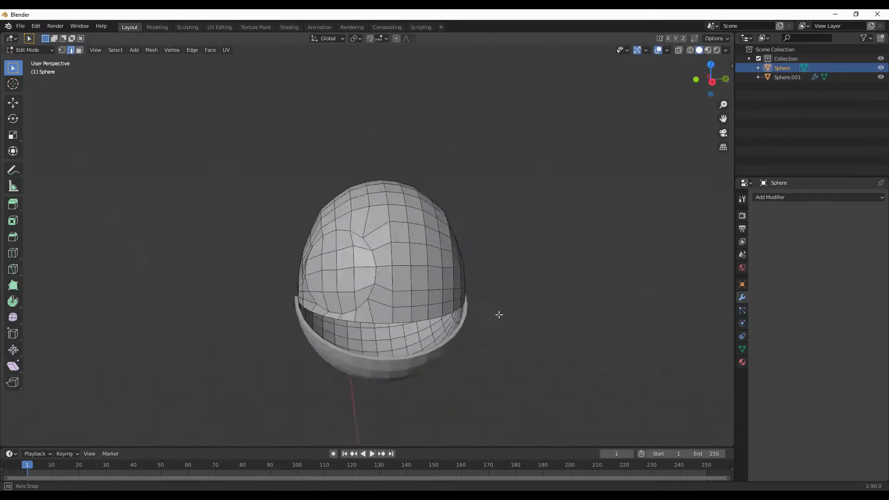
{"action": "scroll", "coordinate": [452, 328], "scroll_direction": "up", "scroll_amount": 5}
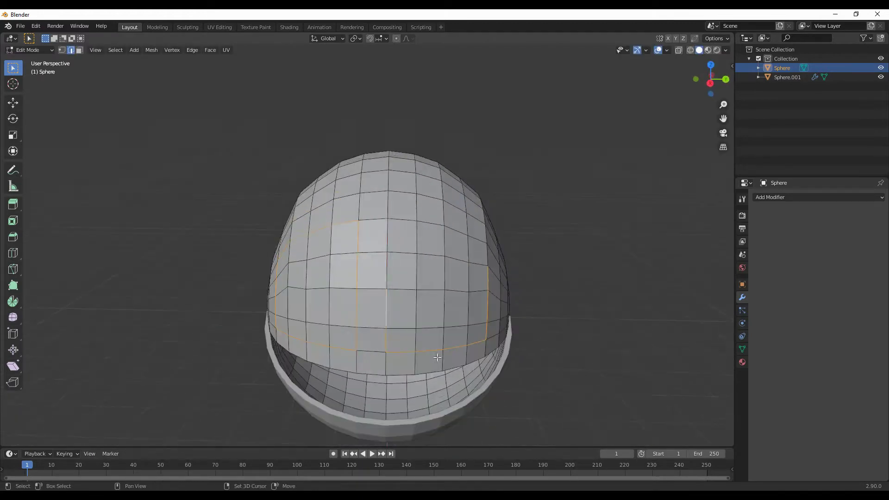
Step: Circle and rotate the second eye loop, then select the vertices across the head top
{"action": "middle_click_drag", "start_coordinate": [437, 357], "coordinate": [512, 312], "text": "alt"}
{"action": "middle_click_drag", "start_coordinate": [399, 309], "coordinate": [468, 334]}
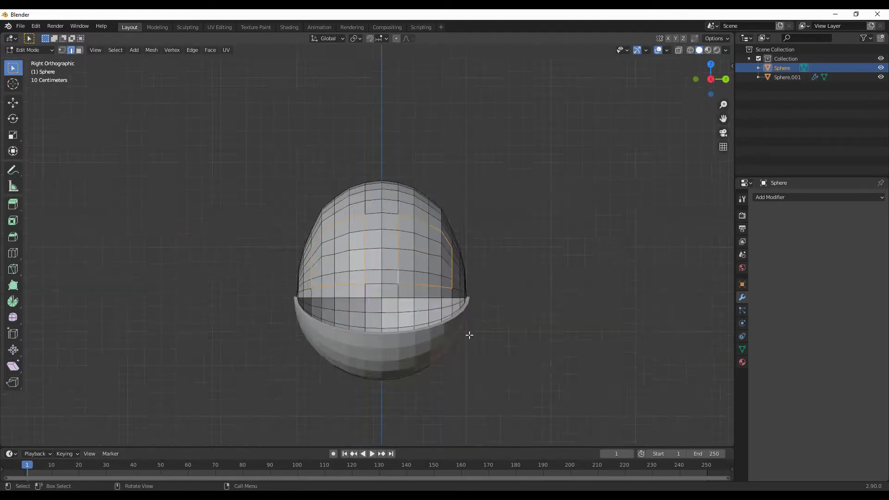
{"action": "key", "text": "shift+r"}
{"action": "mouse_move", "coordinate": [474, 267]}
{"action": "middle_mouse_down"}
{"action": "mouse_move", "coordinate": [429, 281]}
{"action": "mouse_move", "coordinate": [420, 202]}
{"action": "middle_mouse_up"}
{"action": "key", "text": "r"}
{"action": "left_click", "coordinate": [437, 278]}
{"action": "left_click", "coordinate": [420, 201], "text": "ctrl"}
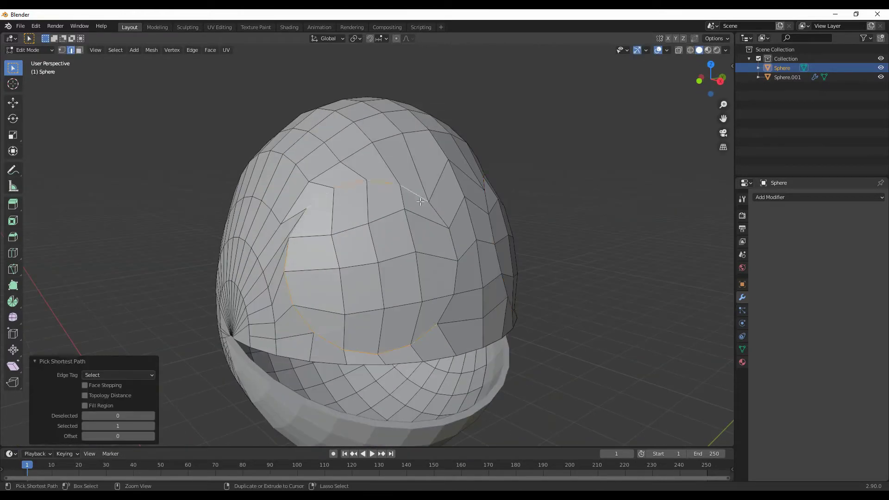
{"action": "right_click", "coordinate": [452, 265]}
{"action": "middle_click_drag", "start_coordinate": [452, 265], "coordinate": [342, 324]}
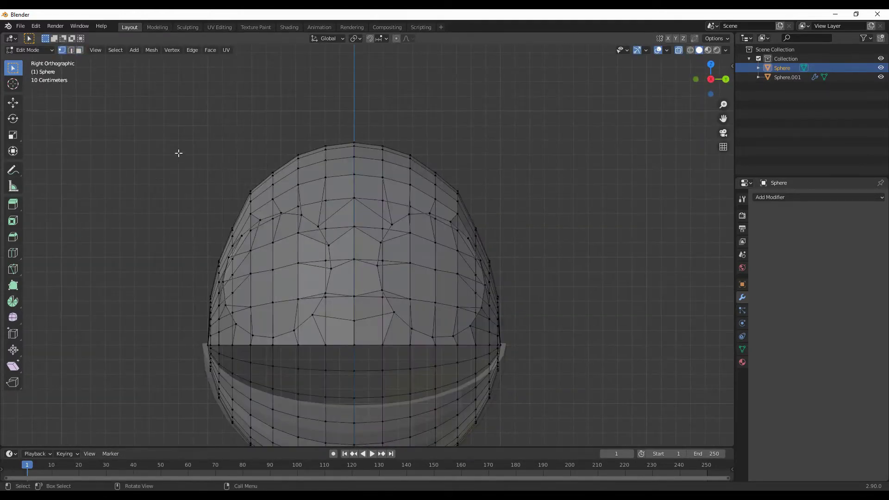
{"action": "left_click_drag", "start_coordinate": [209, 143], "coordinate": [499, 253]}
{"action": "middle_click_drag", "start_coordinate": [500, 254], "coordinate": [505, 287]}
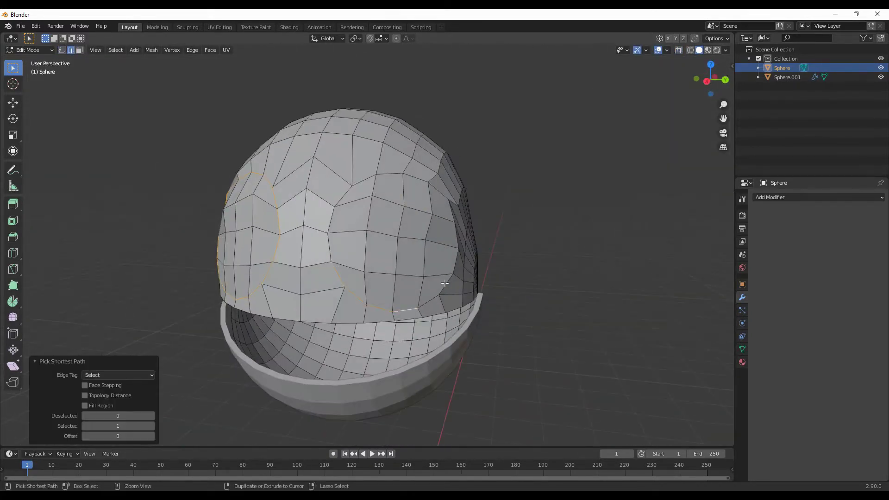
Step: Inspect the sunken eye sockets from several angles and scale the socket faces along Y
{"action": "middle_click_drag", "start_coordinate": [445, 283], "coordinate": [503, 325]}
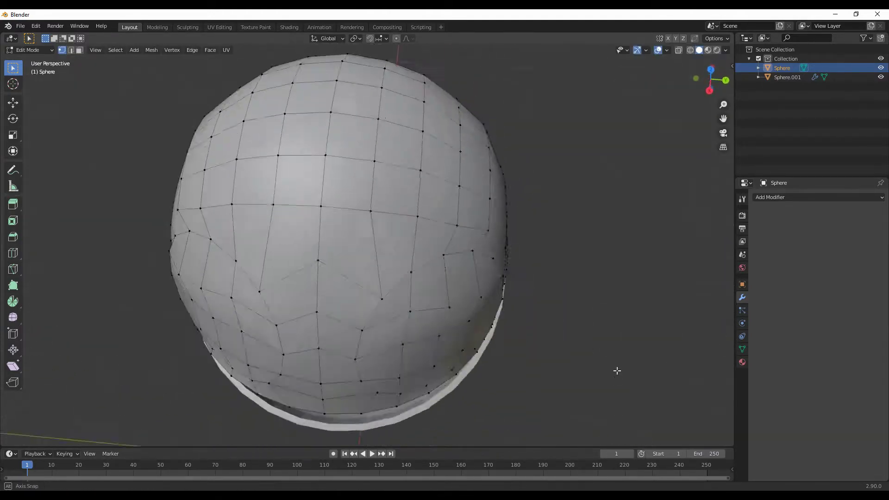
{"action": "middle_click_drag", "start_coordinate": [403, 329], "coordinate": [379, 320]}
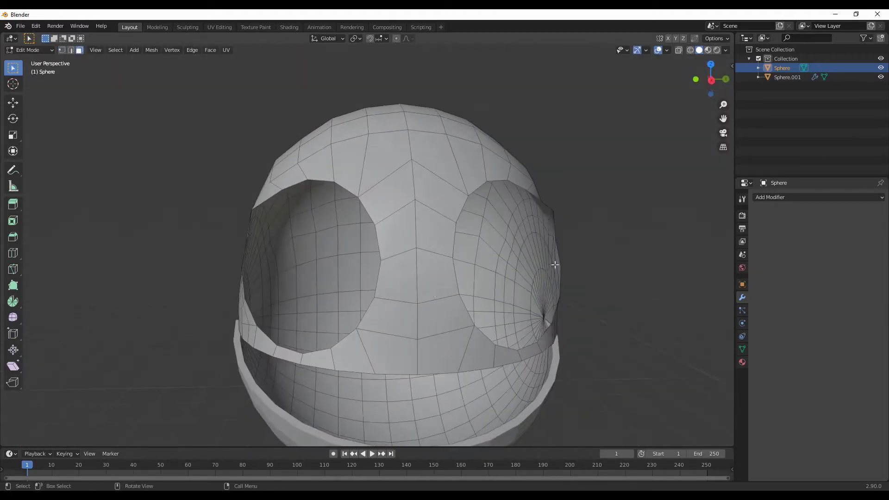
{"action": "mouse_move", "coordinate": [495, 278]}
{"action": "middle_mouse_down"}
{"action": "mouse_move", "coordinate": [500, 296]}
{"action": "mouse_move", "coordinate": [518, 290]}
{"action": "middle_mouse_up"}
{"action": "key", "text": "s"}
{"action": "key", "text": "y"}
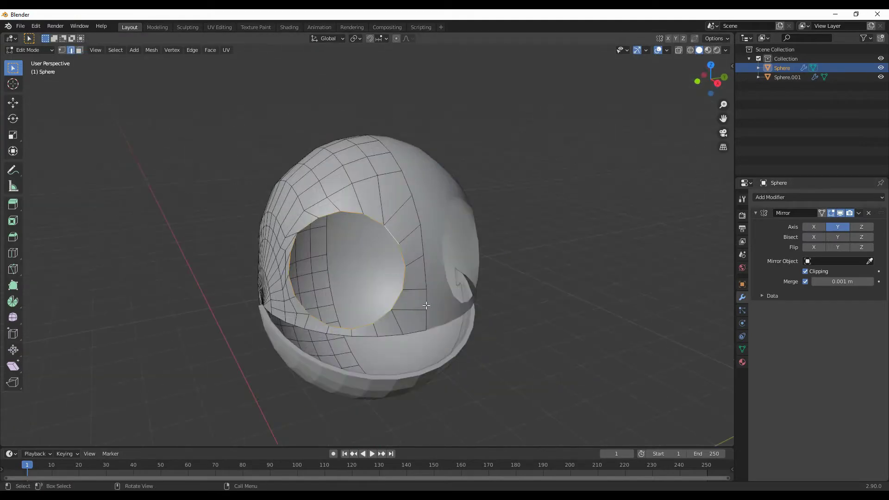
Step: Push the eye socket faces outward into a rim and shrink the inner eye faces
{"action": "scroll", "coordinate": [476, 328], "scroll_direction": "up", "scroll_amount": 2}
{"action": "key", "text": "3"}
{"action": "middle_click_drag", "start_coordinate": [493, 346], "coordinate": [469, 321]}
{"action": "left_click", "coordinate": [501, 303]}
{"action": "scroll", "coordinate": [501, 303], "scroll_direction": "down", "scroll_amount": 5}
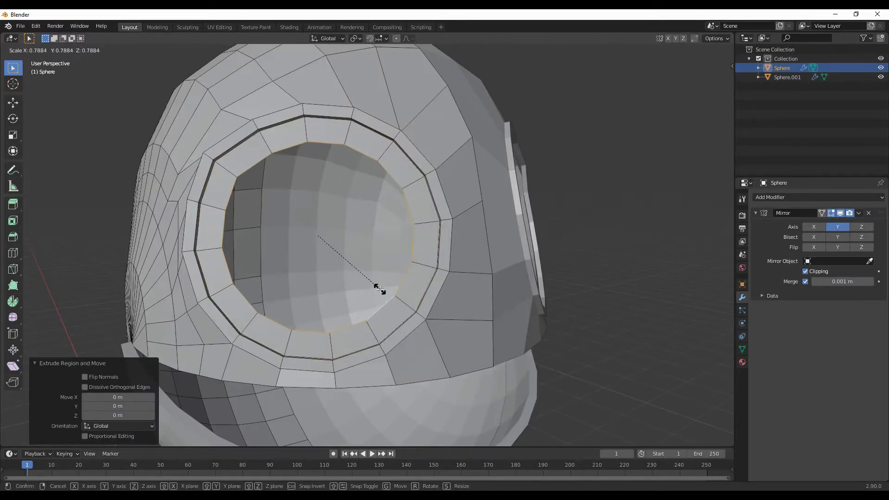
{"action": "left_click", "coordinate": [379, 290]}
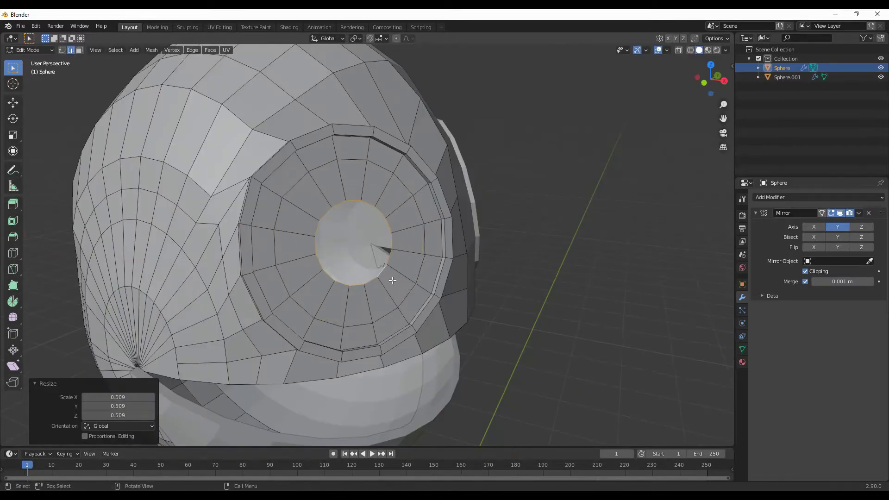
Step: Collapse the inner eye faces into a single centre vertex to close the socket back
{"action": "right_click", "coordinate": [502, 176]}
{"action": "left_click", "coordinate": [527, 195]}
{"action": "scroll", "coordinate": [526, 195], "scroll_direction": "down", "scroll_amount": 3}
{"action": "mouse_move", "coordinate": [527, 194]}
{"action": "middle_mouse_down"}
{"action": "mouse_move", "coordinate": [414, 317]}
{"action": "mouse_move", "coordinate": [459, 298]}
{"action": "middle_mouse_up"}
{"action": "scroll", "coordinate": [444, 309], "scroll_direction": "down", "scroll_amount": 3}
{"action": "scroll", "coordinate": [445, 310], "scroll_direction": "up", "scroll_amount": 5}
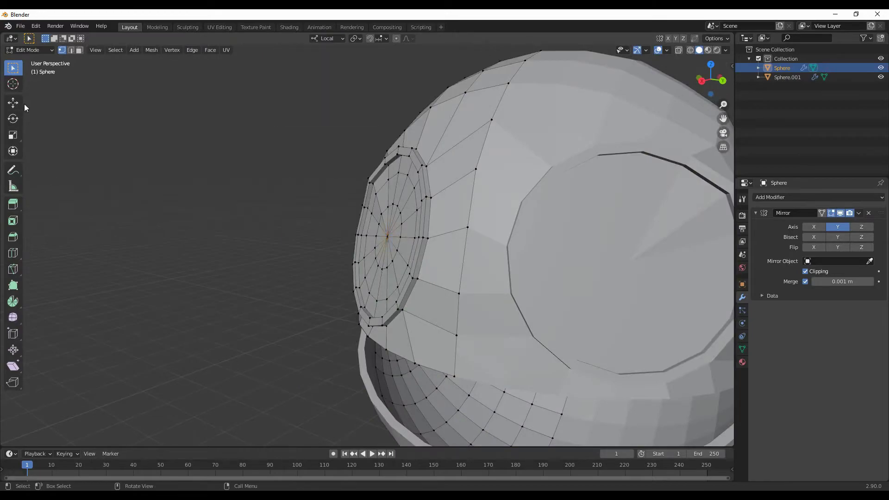
Step: Set the Move tool to Normal orientation and switch to edge, then vertex, selection
{"action": "left_click", "coordinate": [13, 102]}
{"action": "left_click", "coordinate": [327, 38]}
{"action": "left_click", "coordinate": [301, 69]}
{"action": "mouse_move", "coordinate": [269, 214]}
{"action": "middle_mouse_down"}
{"action": "mouse_move", "coordinate": [343, 223]}
{"action": "mouse_move", "coordinate": [384, 239]}
{"action": "mouse_move", "coordinate": [353, 254]}
{"action": "mouse_move", "coordinate": [430, 390]}
{"action": "mouse_move", "coordinate": [410, 270]}
{"action": "middle_mouse_up"}
{"action": "key", "text": "2"}
{"action": "key", "text": "1"}
Step: Dissolve the stray edges beside the eye rim
{"action": "scroll", "coordinate": [411, 270], "scroll_direction": "down", "scroll_amount": 3}
{"action": "scroll", "coordinate": [411, 270], "scroll_direction": "up", "scroll_amount": 5}
{"action": "scroll", "coordinate": [466, 307], "scroll_direction": "down", "scroll_amount": 4}
{"action": "mouse_move", "coordinate": [467, 308]}
{"action": "middle_mouse_down"}
{"action": "mouse_move", "coordinate": [413, 268]}
{"action": "mouse_move", "coordinate": [293, 207]}
{"action": "middle_mouse_up"}
{"action": "scroll", "coordinate": [293, 207], "scroll_direction": "down", "scroll_amount": 4}
{"action": "scroll", "coordinate": [220, 221], "scroll_direction": "up", "scroll_amount": 4}
{"action": "mouse_move", "coordinate": [220, 221]}
{"action": "middle_mouse_down"}
{"action": "mouse_move", "coordinate": [510, 311]}
{"action": "mouse_move", "coordinate": [375, 248]}
{"action": "mouse_move", "coordinate": [472, 307]}
{"action": "mouse_move", "coordinate": [412, 232]}
{"action": "middle_mouse_up"}
{"action": "scroll", "coordinate": [510, 312], "scroll_direction": "down", "scroll_amount": 4}
{"action": "scroll", "coordinate": [510, 312], "scroll_direction": "up", "scroll_amount": 5}
{"action": "scroll", "coordinate": [418, 268], "scroll_direction": "down", "scroll_amount": 3}
{"action": "scroll", "coordinate": [473, 307], "scroll_direction": "down", "scroll_amount": 2}
{"action": "scroll", "coordinate": [412, 232], "scroll_direction": "up", "scroll_amount": 3}
{"action": "right_click", "coordinate": [644, 217]}
{"action": "left_click", "coordinate": [644, 217]}
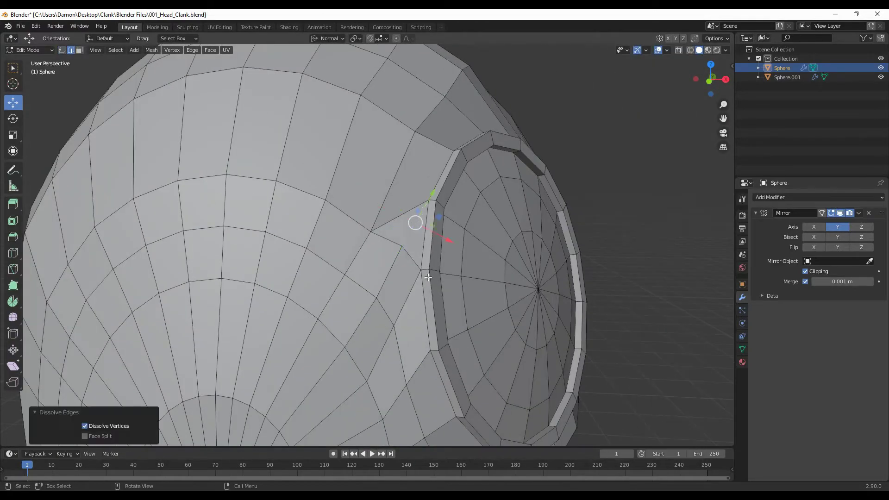
{"action": "mouse_move", "coordinate": [644, 216]}
{"action": "middle_mouse_down"}
{"action": "mouse_move", "coordinate": [506, 306]}
{"action": "mouse_move", "coordinate": [528, 275]}
{"action": "middle_mouse_up"}
{"action": "scroll", "coordinate": [505, 307], "scroll_direction": "down", "scroll_amount": 3}
{"action": "scroll", "coordinate": [506, 307], "scroll_direction": "up", "scroll_amount": 3}
{"action": "scroll", "coordinate": [518, 287], "scroll_direction": "down", "scroll_amount": 3}
Step: Scale the half-ring loop around the pole to 0.751 on Y and leave Edit Mode
{"action": "key", "text": "KP_1"}
{"action": "scroll", "coordinate": [463, 240], "scroll_direction": "up", "scroll_amount": 4}
{"action": "left_click", "coordinate": [401, 205], "text": "alt"}
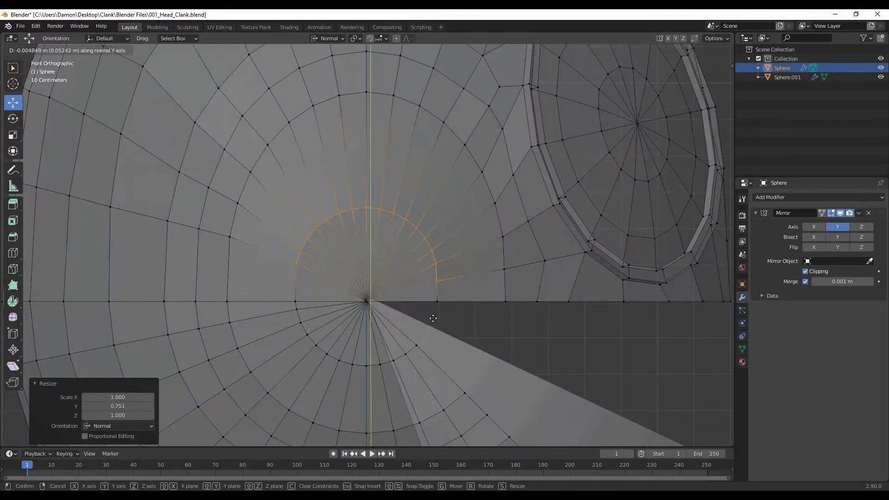
{"action": "left_click", "coordinate": [476, 241]}
{"action": "key", "text": "Tab"}
{"action": "scroll", "coordinate": [550, 315], "scroll_direction": "down", "scroll_amount": 5}
{"action": "middle_click_drag", "start_coordinate": [549, 315], "coordinate": [574, 313]}
Step: Add a cylinder for the antenna and raise it along Z
{"action": "key", "text": "KP_7"}
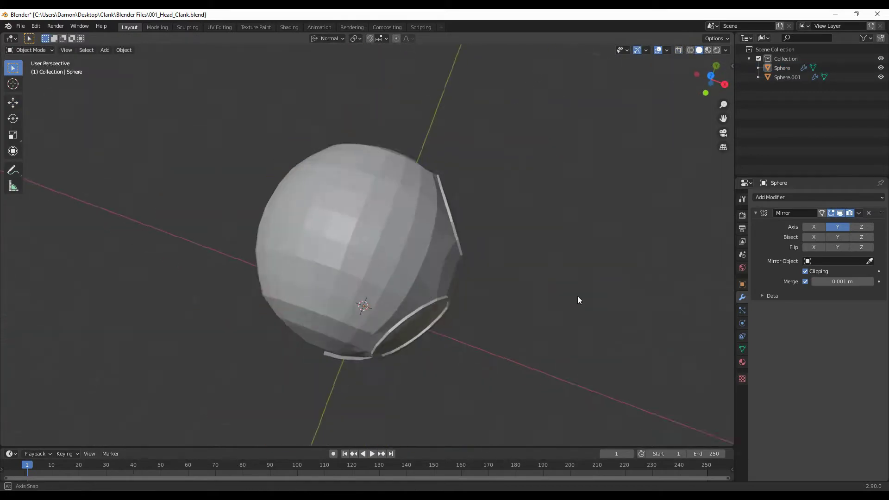
{"action": "left_click", "coordinate": [104, 50]}
{"action": "left_click", "coordinate": [195, 107]}
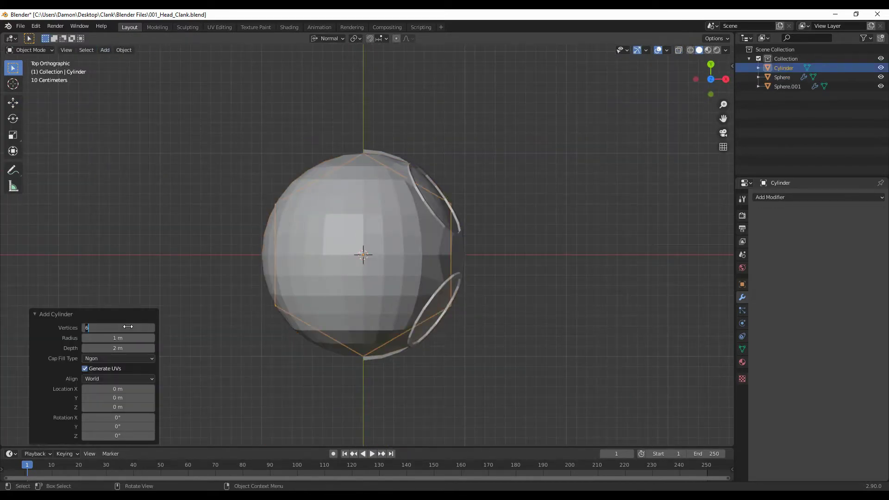
{"action": "key", "text": "Return"}
{"action": "key", "text": "KP_1"}
{"action": "scroll", "coordinate": [409, 377], "scroll_direction": "down", "scroll_amount": 4}
{"action": "key", "text": "g"}
{"action": "key", "text": "z"}
{"action": "left_click", "coordinate": [408, 190]}
Step: Shrink the antenna cylinder and set it onto the top of the head
{"action": "key", "text": "s"}
{"action": "scroll", "coordinate": [389, 215], "scroll_direction": "up", "scroll_amount": 4}
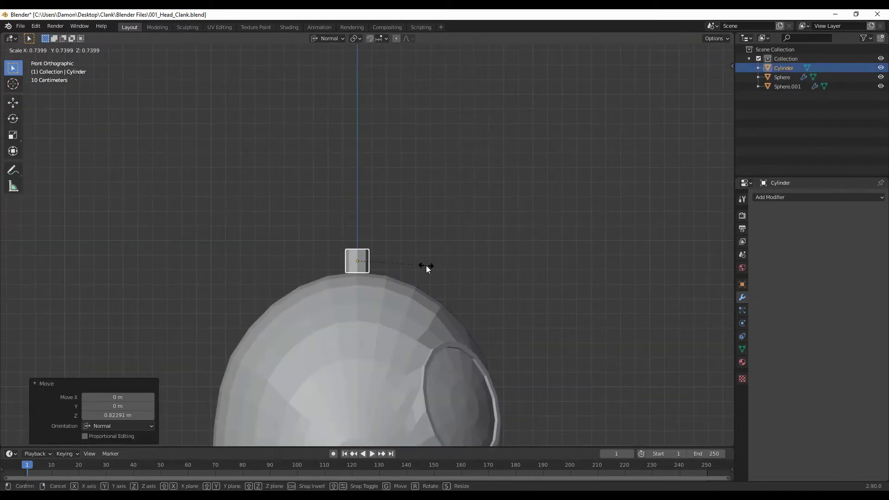
{"action": "middle_click_drag", "start_coordinate": [423, 268], "coordinate": [403, 258]}
{"action": "scroll", "coordinate": [403, 258], "scroll_direction": "up", "scroll_amount": 2}
{"action": "key", "text": "g"}
{"action": "key", "text": "z"}
{"action": "key", "text": "z"}
{"action": "left_click", "coordinate": [370, 269]}
Step: Extrude the cylinder's top face twice into a thin, bent antenna stalk
{"action": "left_click", "coordinate": [124, 50]}
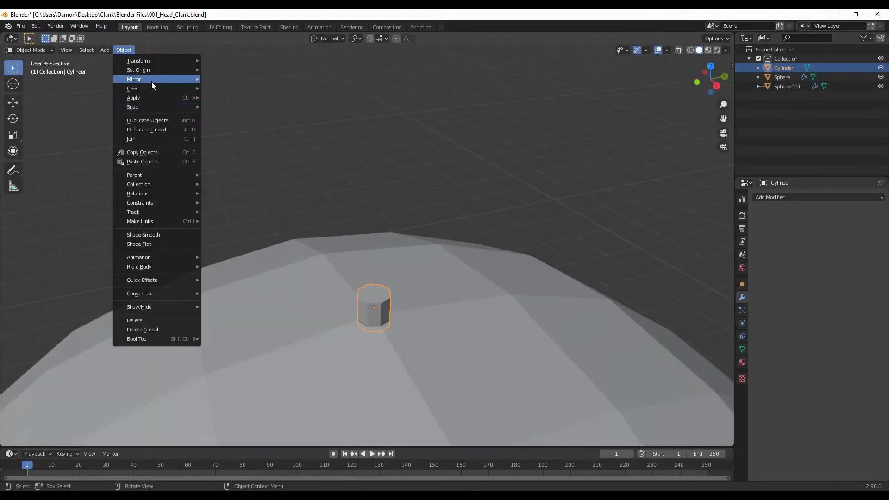
{"action": "key", "text": "Tab"}
{"action": "key", "text": "KP_3"}
{"action": "key", "text": "e"}
{"action": "left_click", "coordinate": [365, 200]}
{"action": "scroll", "coordinate": [394, 190], "scroll_direction": "up", "scroll_amount": 3}
{"action": "key", "text": "e"}
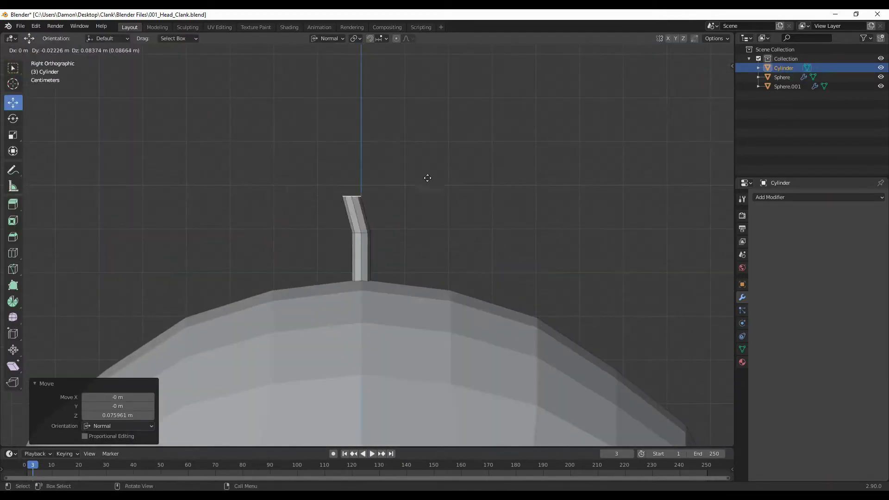
{"action": "left_click", "coordinate": [413, 151]}
{"action": "middle_click_drag", "start_coordinate": [383, 192], "coordinate": [403, 278]}
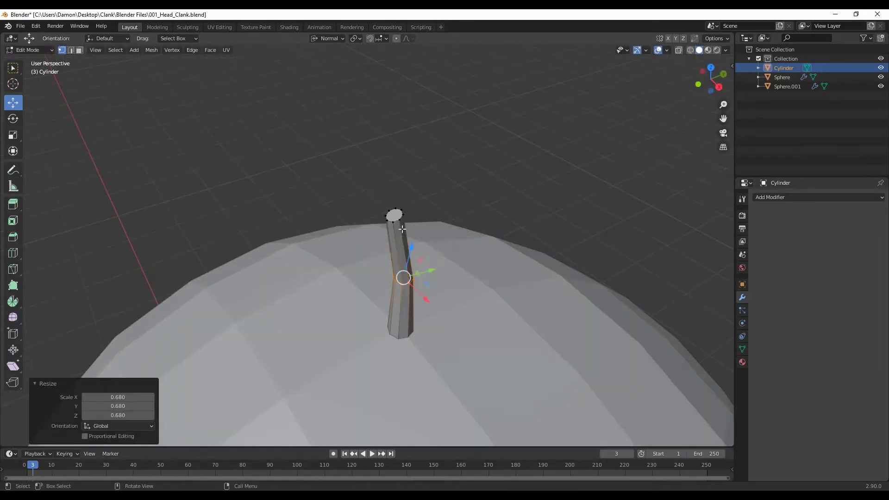
{"action": "scroll", "coordinate": [401, 250], "scroll_direction": "up", "scroll_amount": 5}
{"action": "scroll", "coordinate": [417, 255], "scroll_direction": "down", "scroll_amount": 5}
{"action": "scroll", "coordinate": [435, 230], "scroll_direction": "down", "scroll_amount": 3}
{"action": "key", "text": "KP_3"}
{"action": "scroll", "coordinate": [366, 231], "scroll_direction": "up", "scroll_amount": 4}
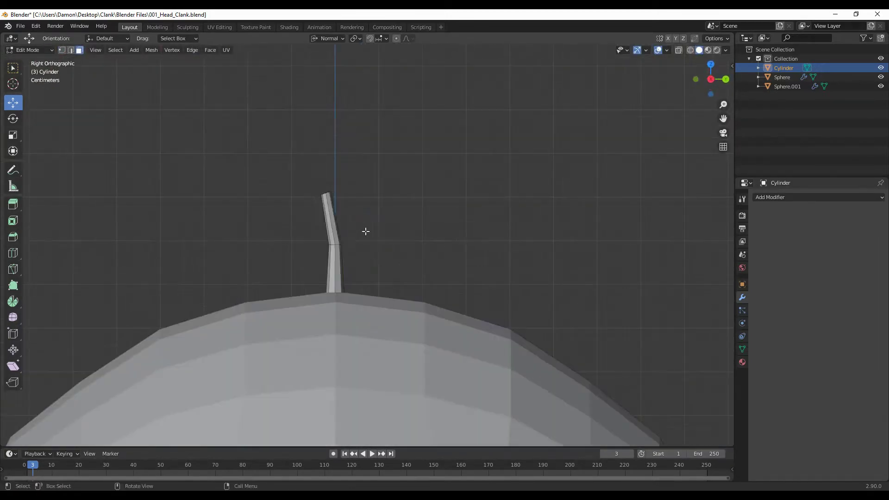
{"action": "key", "text": "Tab"}
Step: Add a UV sphere with 8 rings for the antenna tip
{"action": "left_click", "coordinate": [103, 50]}
{"action": "left_click", "coordinate": [209, 92]}
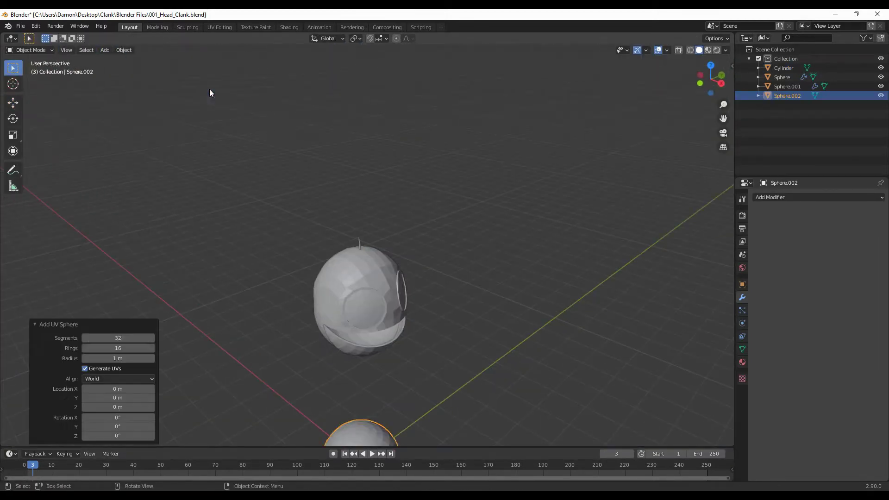
{"action": "key", "text": "BackSpace"}
{"action": "key", "text": "BackSpace"}
{"action": "type", "text": "8"}
{"action": "key", "text": "Return"}
{"action": "middle_click_drag", "start_coordinate": [408, 343], "coordinate": [419, 330]}
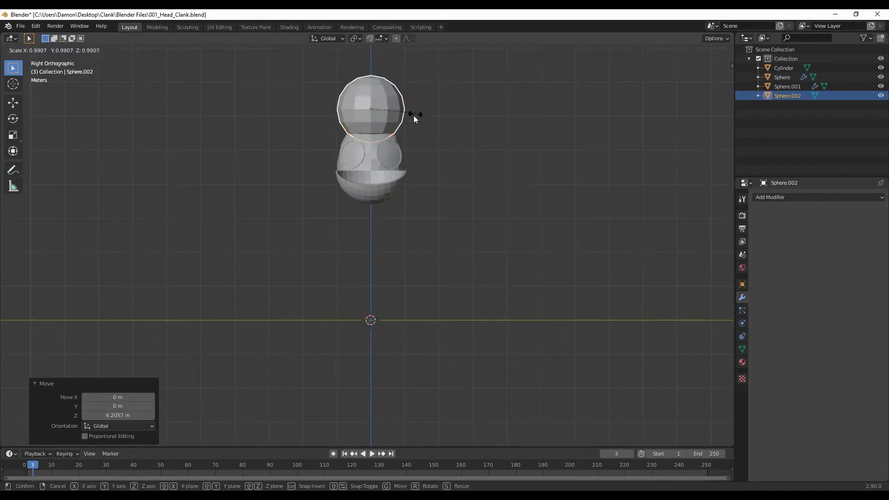
Step: Shrink the antenna ball and seat it on top of the stalk in side view
{"action": "key", "text": "KP_3"}
{"action": "scroll", "coordinate": [421, 211], "scroll_direction": "up", "scroll_amount": 5}
{"action": "key", "text": "s"}
{"action": "scroll", "coordinate": [436, 296], "scroll_direction": "down", "scroll_amount": 5}
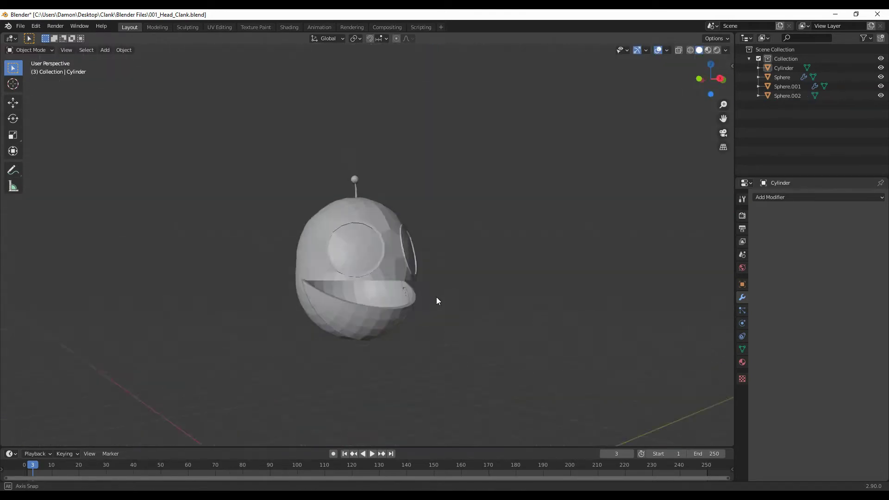
{"action": "middle_click_drag", "start_coordinate": [436, 296], "coordinate": [442, 339]}
{"action": "key", "text": "KP_3"}
{"action": "scroll", "coordinate": [391, 286], "scroll_direction": "up", "scroll_amount": 5}
{"action": "left_click", "coordinate": [340, 250]}
{"action": "key", "text": "Tab"}
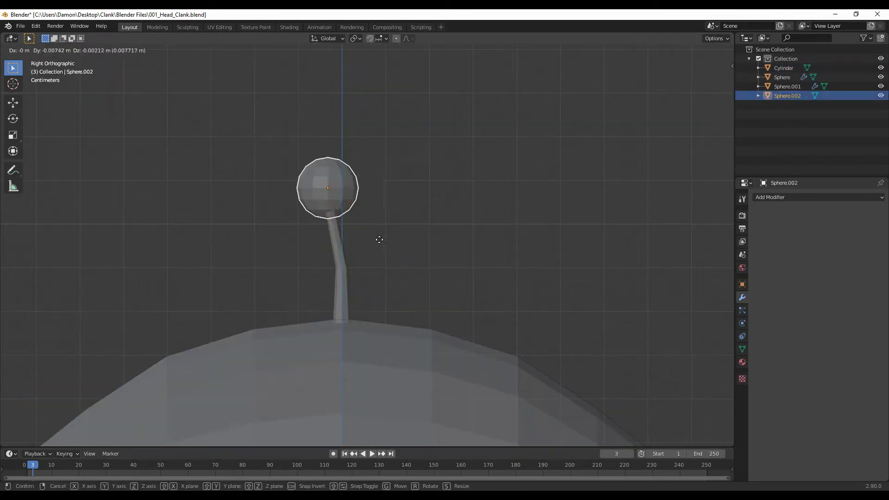
{"action": "left_click", "coordinate": [380, 239]}
{"action": "scroll", "coordinate": [466, 262], "scroll_direction": "down", "scroll_amount": 6}
{"action": "scroll", "coordinate": [468, 258], "scroll_direction": "down", "scroll_amount": 3}
{"action": "middle_click_drag", "start_coordinate": [469, 259], "coordinate": [223, 70]}
Step: Add a cylinder, then shrink it and turn it a quarter turn for the mouth-corner piece
{"action": "key", "text": "shift+a"}
{"action": "left_click", "coordinate": [206, 110]}
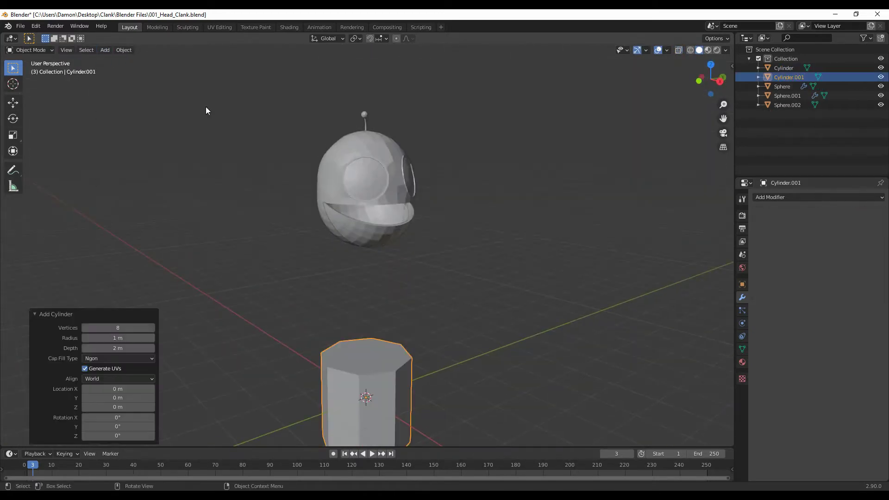
{"action": "key", "text": "s"}
{"action": "key", "text": "Return"}
{"action": "key", "text": "KP_3"}
{"action": "scroll", "coordinate": [443, 260], "scroll_direction": "up", "scroll_amount": 3}
{"action": "key", "text": "s"}
{"action": "key", "text": "y"}
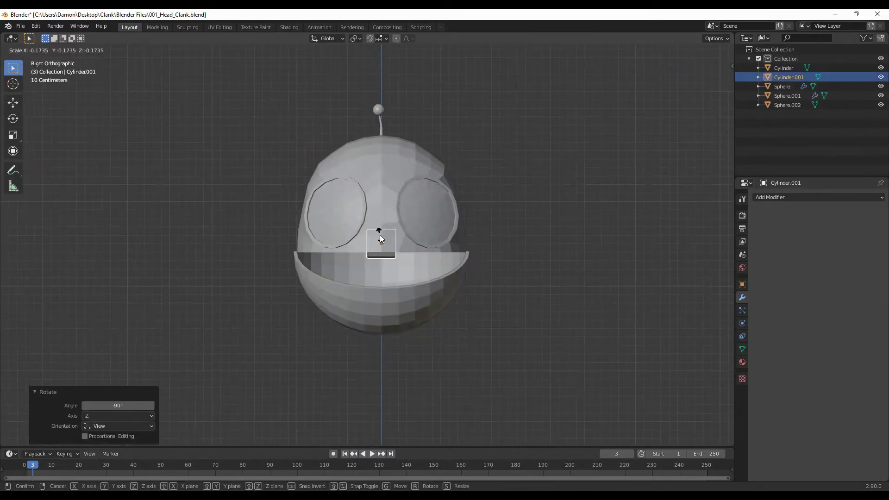
{"action": "key", "text": "Return"}
{"action": "key", "text": "ctrl+a"}
{"action": "left_click", "coordinate": [568, 275]}
Step: Narrow the cylinder's end face in Edit Mode beside the mouth
{"action": "key", "text": "Tab"}
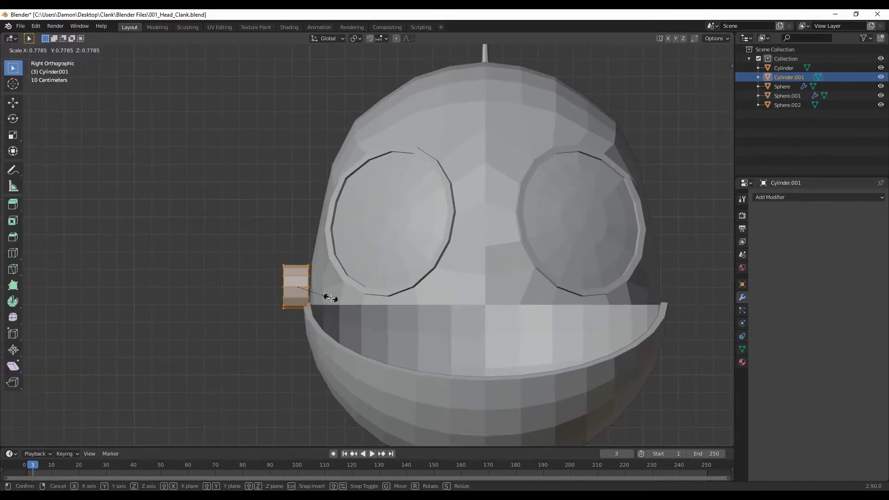
{"action": "key", "text": "s"}
{"action": "mouse_move", "coordinate": [448, 277]}
{"action": "middle_mouse_down"}
{"action": "mouse_move", "coordinate": [391, 289]}
{"action": "mouse_move", "coordinate": [324, 259]}
{"action": "middle_mouse_up"}
{"action": "left_click", "coordinate": [391, 288]}
{"action": "scroll", "coordinate": [325, 260], "scroll_direction": "up", "scroll_amount": 3}
{"action": "scroll", "coordinate": [431, 336], "scroll_direction": "down", "scroll_amount": 5}
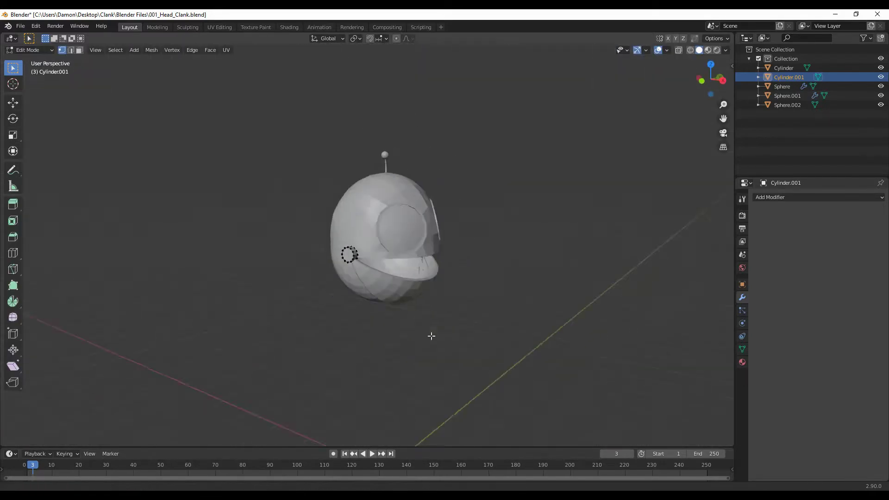
{"action": "left_click", "coordinate": [431, 336]}
{"action": "scroll", "coordinate": [516, 310], "scroll_direction": "up", "scroll_amount": 5}
{"action": "key", "text": "a"}
{"action": "key", "text": "Tab"}
{"action": "scroll", "coordinate": [262, 375], "scroll_direction": "down", "scroll_amount": 5}
Step: Select the head sphere, hide the side piece, try a mouth loop cut, then unhide it
{"action": "left_click", "coordinate": [383, 338]}
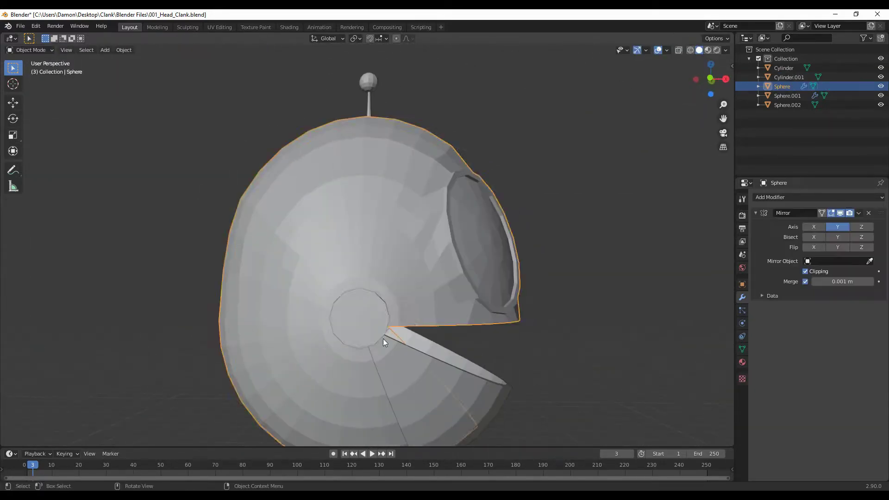
{"action": "key", "text": "Tab"}
{"action": "scroll", "coordinate": [393, 304], "scroll_direction": "up", "scroll_amount": 6}
{"action": "left_click", "coordinate": [881, 77]}
{"action": "key", "text": "ctrl+r"}
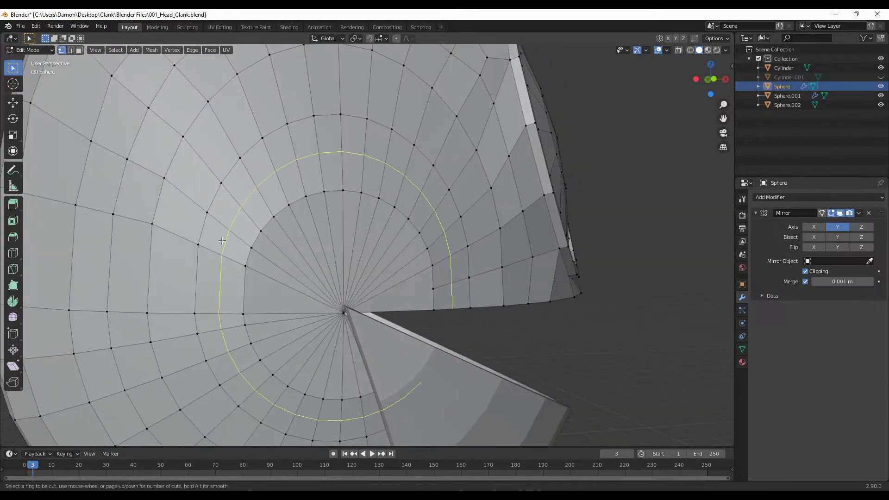
{"action": "key", "text": "Escape"}
{"action": "scroll", "coordinate": [222, 241], "scroll_direction": "down", "scroll_amount": 5}
{"action": "key", "text": "Tab"}
{"action": "key", "text": "KP_3"}
{"action": "key", "text": "alt+h"}
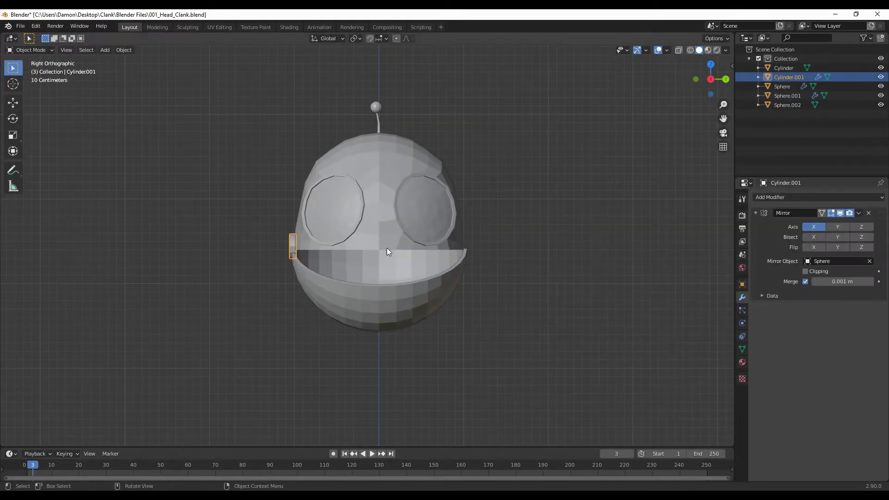
Step: Enter Edit Mode on the head sphere, viewing the eye socket in face select mode
{"action": "left_click", "coordinate": [311, 243]}
{"action": "scroll", "coordinate": [490, 293], "scroll_direction": "up", "scroll_amount": 2}
{"action": "middle_click_drag", "start_coordinate": [490, 293], "coordinate": [524, 301]}
{"action": "key", "text": "Tab"}
{"action": "scroll", "coordinate": [392, 292], "scroll_direction": "up", "scroll_amount": 4}
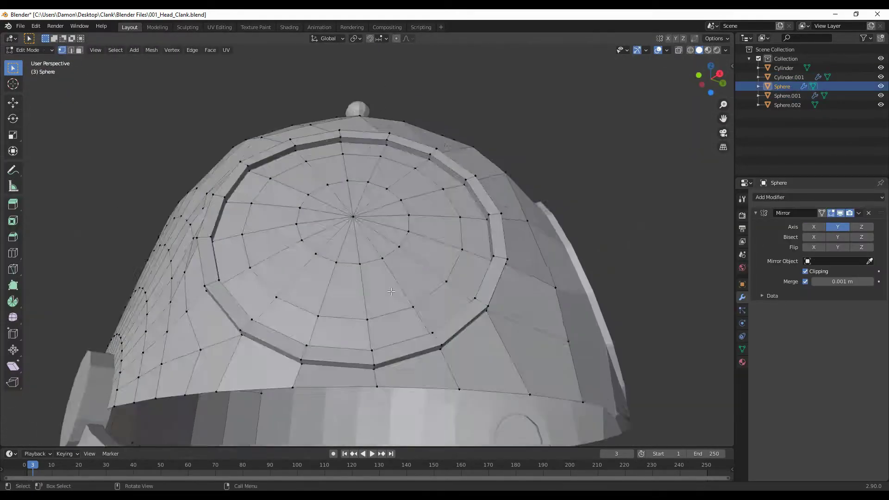
{"action": "mouse_move", "coordinate": [391, 291]}
{"action": "middle_mouse_down"}
{"action": "mouse_move", "coordinate": [370, 278]}
{"action": "mouse_move", "coordinate": [353, 241]}
{"action": "mouse_move", "coordinate": [370, 278]}
{"action": "middle_mouse_up"}
{"action": "scroll", "coordinate": [86, 156], "scroll_direction": "up", "scroll_amount": 5}
{"action": "key", "text": "2"}
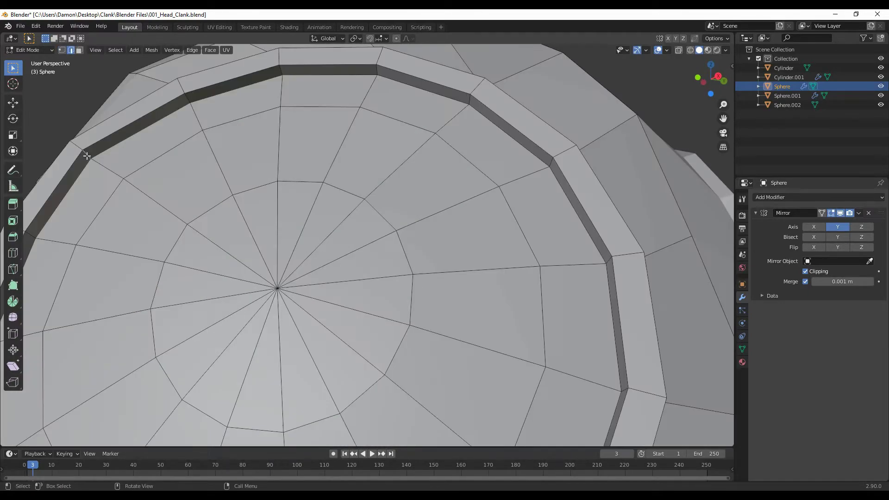
{"action": "scroll", "coordinate": [87, 156], "scroll_direction": "down", "scroll_amount": 5}
{"action": "key", "text": "3"}
Step: Select a face loop on the eye rim and poke its faces
{"action": "middle_click_drag", "start_coordinate": [278, 232], "coordinate": [449, 197]}
{"action": "scroll", "coordinate": [394, 232], "scroll_direction": "up", "scroll_amount": 3}
{"action": "key", "text": "shift+space"}
{"action": "key", "text": "g"}
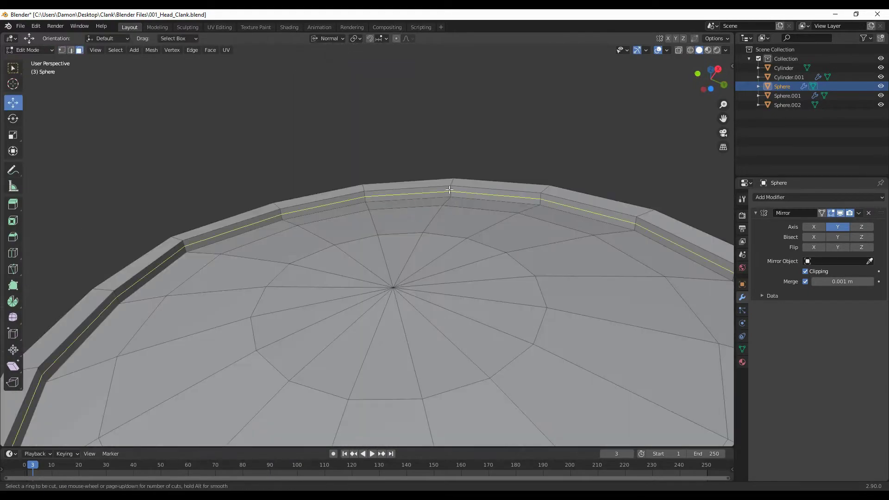
{"action": "scroll", "coordinate": [449, 190], "scroll_direction": "down", "scroll_amount": 3}
{"action": "scroll", "coordinate": [449, 190], "scroll_direction": "up", "scroll_amount": 3}
{"action": "left_click", "coordinate": [200, 190], "text": "alt"}
{"action": "right_click", "coordinate": [567, 153]}
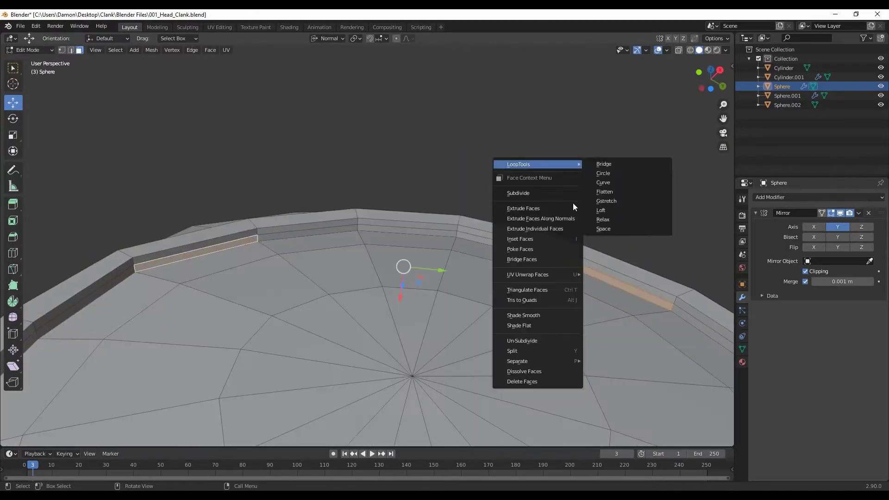
{"action": "left_click", "coordinate": [571, 254]}
Step: Fill a thin gap on the eye rim with a face and adjust the poked centre vertex
{"action": "mouse_move", "coordinate": [417, 277]}
{"action": "middle_mouse_down"}
{"action": "mouse_move", "coordinate": [389, 301]}
{"action": "mouse_move", "coordinate": [205, 112]}
{"action": "mouse_move", "coordinate": [484, 282]}
{"action": "mouse_move", "coordinate": [119, 109]}
{"action": "middle_mouse_up"}
{"action": "scroll", "coordinate": [389, 301], "scroll_direction": "up", "scroll_amount": 4}
{"action": "key", "text": "alt+z"}
{"action": "left_click", "coordinate": [389, 325]}
{"action": "key", "text": "alt+z"}
{"action": "key", "text": "2"}
{"action": "key", "text": "alt+f"}
{"action": "scroll", "coordinate": [484, 282], "scroll_direction": "up", "scroll_amount": 3}
{"action": "key", "text": "1"}
{"action": "left_click", "coordinate": [342, 272]}
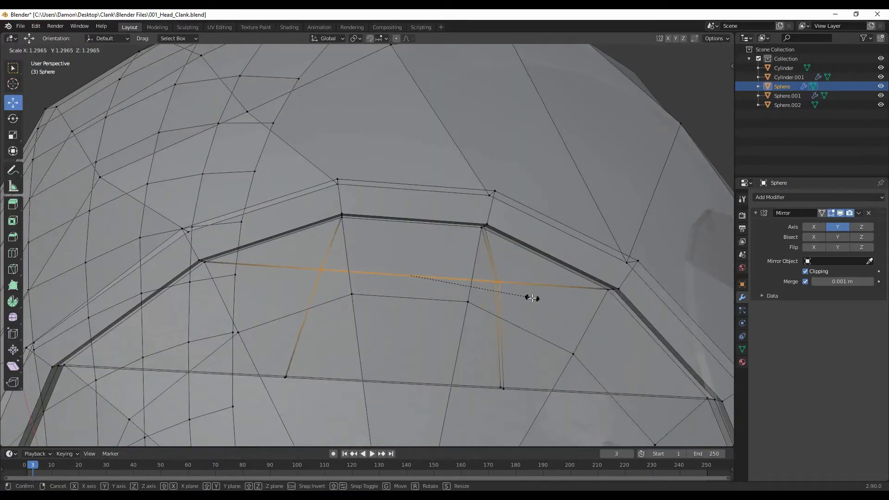
{"action": "left_click", "coordinate": [532, 298]}
Step: Bridge the selected eye-rim edge loops into faces
{"action": "mouse_move", "coordinate": [532, 298]}
{"action": "middle_mouse_down"}
{"action": "mouse_move", "coordinate": [334, 307]}
{"action": "mouse_move", "coordinate": [415, 233]}
{"action": "middle_mouse_up"}
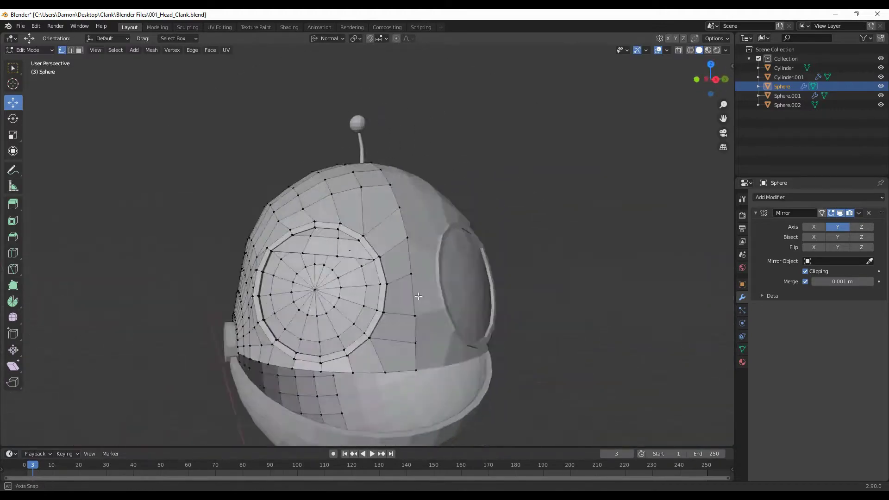
{"action": "middle_click_drag", "start_coordinate": [418, 296], "coordinate": [515, 284]}
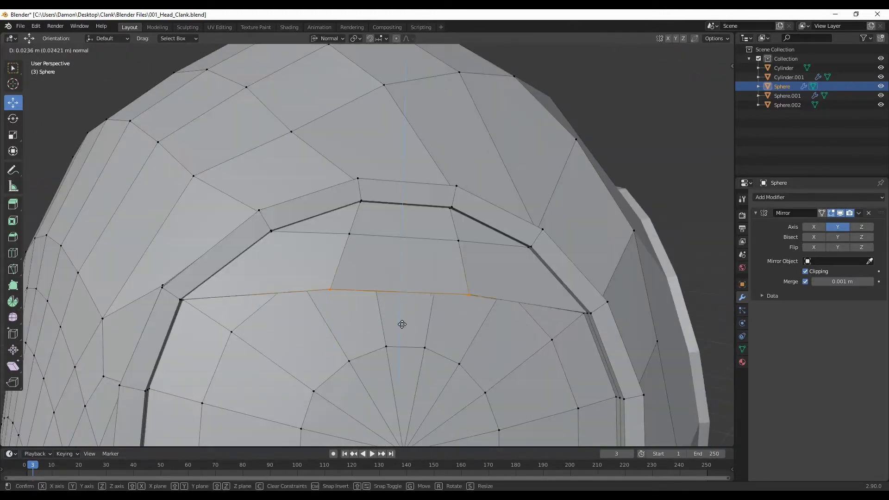
{"action": "key", "text": "Tab"}
{"action": "scroll", "coordinate": [483, 301], "scroll_direction": "up", "scroll_amount": 5}
{"action": "key", "text": "ctrl+e"}
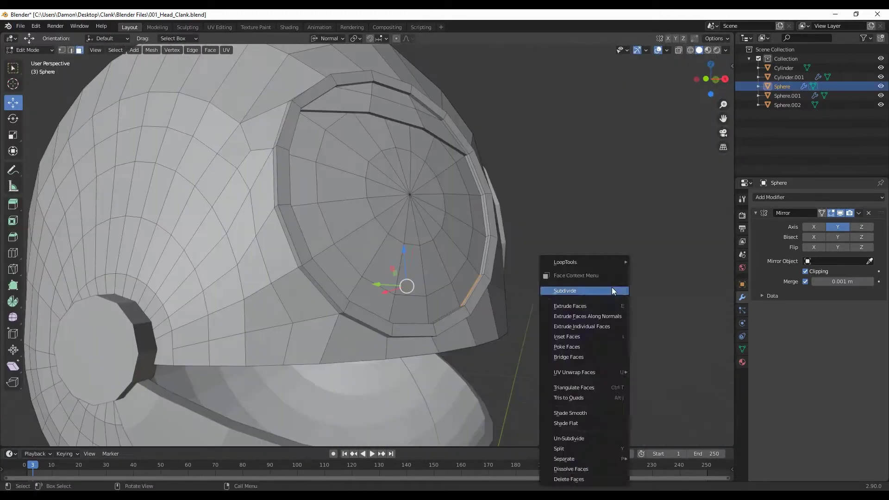
{"action": "left_click", "coordinate": [566, 290]}
{"action": "scroll", "coordinate": [437, 323], "scroll_direction": "up", "scroll_amount": 2}
{"action": "scroll", "coordinate": [371, 319], "scroll_direction": "up", "scroll_amount": 3}
{"action": "key", "text": "3"}
{"action": "right_click", "coordinate": [453, 306]}
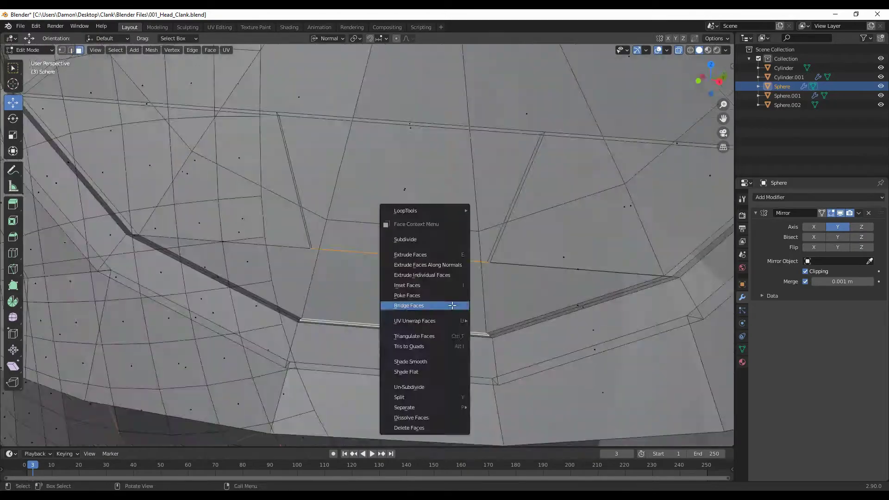
Step: Close two gaps in the eye rim with New Face from Edges
{"action": "middle_click_drag", "start_coordinate": [350, 283], "coordinate": [94, 348]}
{"action": "key", "text": "2"}
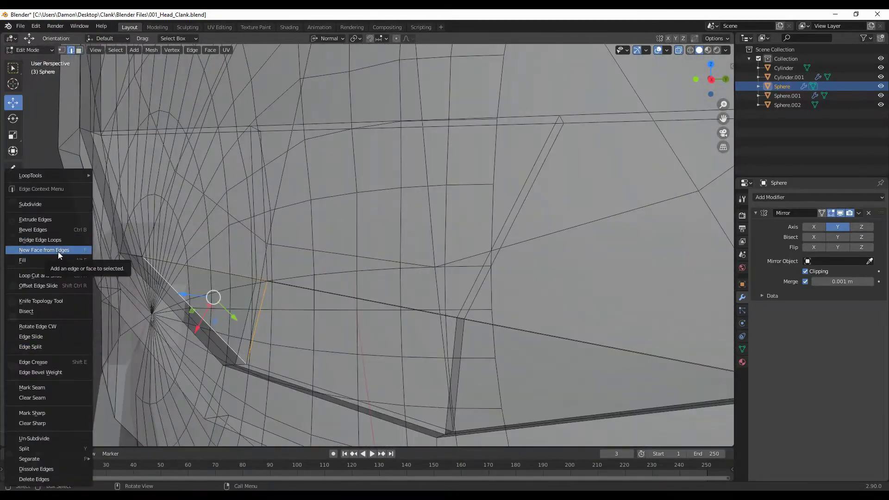
{"action": "left_click", "coordinate": [60, 255]}
{"action": "right_click", "coordinate": [511, 254]}
{"action": "mouse_move", "coordinate": [202, 301]}
{"action": "middle_mouse_down"}
{"action": "mouse_move", "coordinate": [511, 253]}
{"action": "mouse_move", "coordinate": [414, 328]}
{"action": "middle_mouse_up"}
{"action": "left_click", "coordinate": [511, 254]}
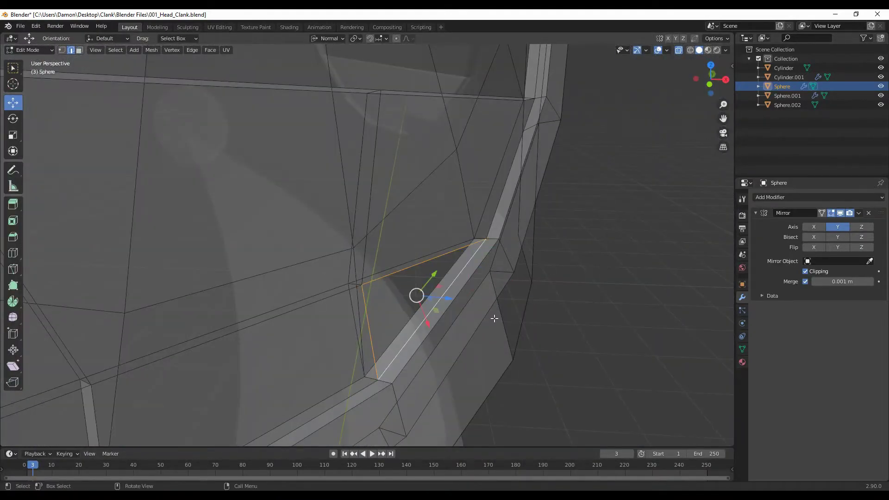
{"action": "mouse_move", "coordinate": [564, 313]}
{"action": "middle_mouse_down"}
{"action": "mouse_move", "coordinate": [429, 318]}
{"action": "mouse_move", "coordinate": [526, 258]}
{"action": "mouse_move", "coordinate": [424, 314]}
{"action": "mouse_move", "coordinate": [526, 334]}
{"action": "mouse_move", "coordinate": [379, 297]}
{"action": "mouse_move", "coordinate": [428, 258]}
{"action": "mouse_move", "coordinate": [408, 259]}
{"action": "mouse_move", "coordinate": [385, 267]}
{"action": "mouse_move", "coordinate": [474, 302]}
{"action": "mouse_move", "coordinate": [417, 259]}
{"action": "mouse_move", "coordinate": [509, 278]}
{"action": "mouse_move", "coordinate": [583, 264]}
{"action": "middle_mouse_up"}
{"action": "right_click", "coordinate": [526, 258]}
{"action": "left_click", "coordinate": [527, 258]}
Step: Nudge a rim vertex along Y to tidy the eye socket
{"action": "left_click", "coordinate": [380, 296]}
{"action": "key", "text": "g"}
{"action": "key", "text": "y"}
{"action": "key", "text": "y"}
{"action": "left_click", "coordinate": [428, 258]}
{"action": "scroll", "coordinate": [582, 264], "scroll_direction": "down", "scroll_amount": 5}
{"action": "scroll", "coordinate": [583, 264], "scroll_direction": "up", "scroll_amount": 5}
Step: Adjust the lower rim edge loop, then return to Object Mode and select the side piece
{"action": "left_click", "coordinate": [426, 242], "text": "alt"}
{"action": "mouse_move", "coordinate": [426, 242]}
{"action": "middle_mouse_down"}
{"action": "mouse_move", "coordinate": [399, 263]}
{"action": "mouse_move", "coordinate": [529, 290]}
{"action": "mouse_move", "coordinate": [391, 309]}
{"action": "middle_mouse_up"}
{"action": "scroll", "coordinate": [400, 263], "scroll_direction": "up", "scroll_amount": 3}
{"action": "scroll", "coordinate": [486, 282], "scroll_direction": "down", "scroll_amount": 4}
{"action": "key", "text": "Tab"}
{"action": "left_click", "coordinate": [353, 296]}
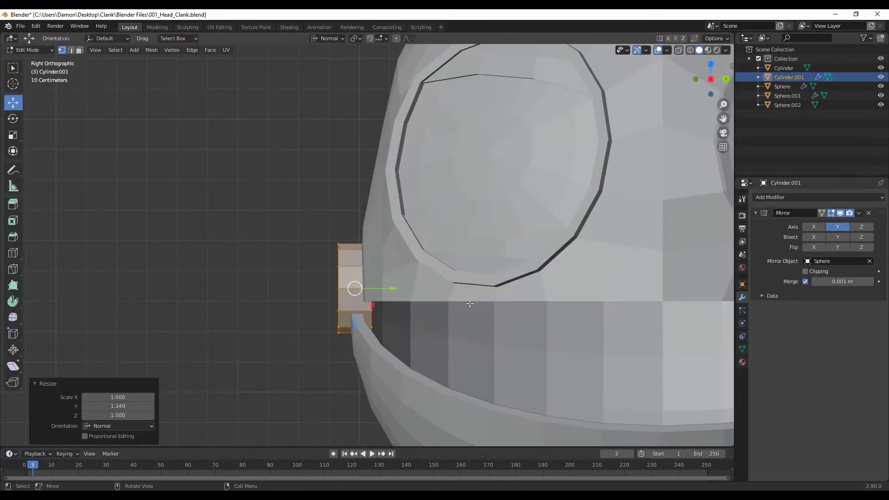
{"action": "left_click", "coordinate": [105, 50]}
Step: Add a new UV sphere and delete one half of its mesh from the side view
{"action": "left_click", "coordinate": [204, 61]}
{"action": "key", "text": "KP_Decimal"}
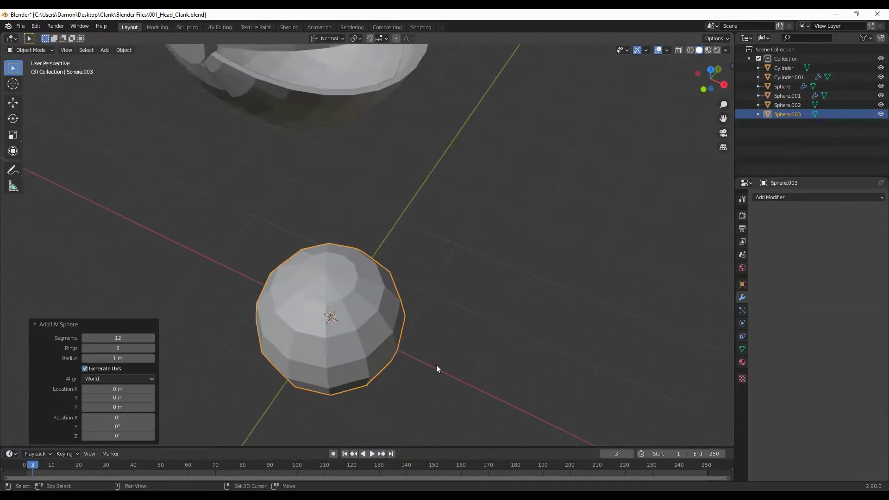
{"action": "key", "text": "Tab"}
{"action": "key", "text": "KP_3"}
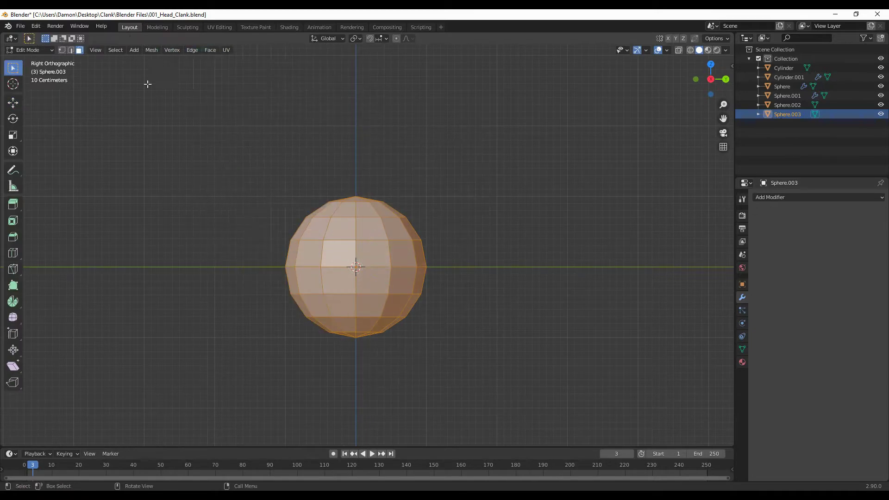
{"action": "key", "text": "alt+a"}
{"action": "key", "text": "alt+z"}
{"action": "left_click_drag", "start_coordinate": [495, 395], "coordinate": [350, 133]}
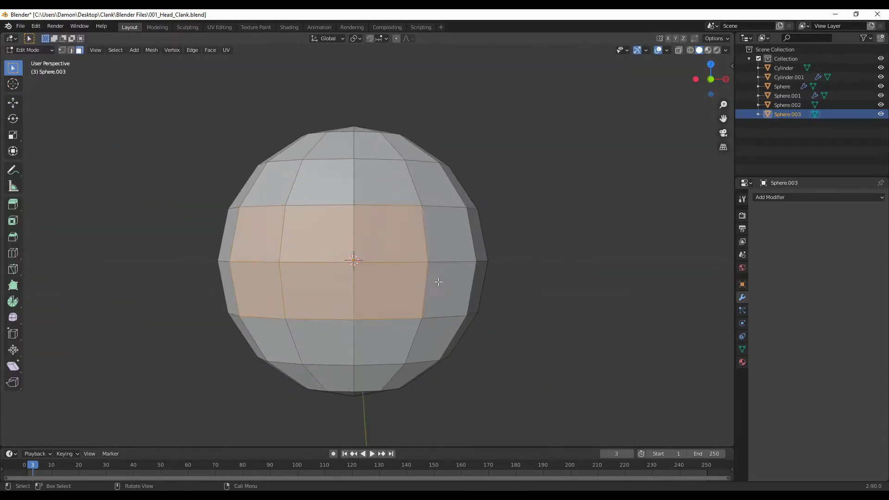
Step: Extrude the sphere's middle face band and scale it along Y to form a slot
{"action": "key", "text": "e"}
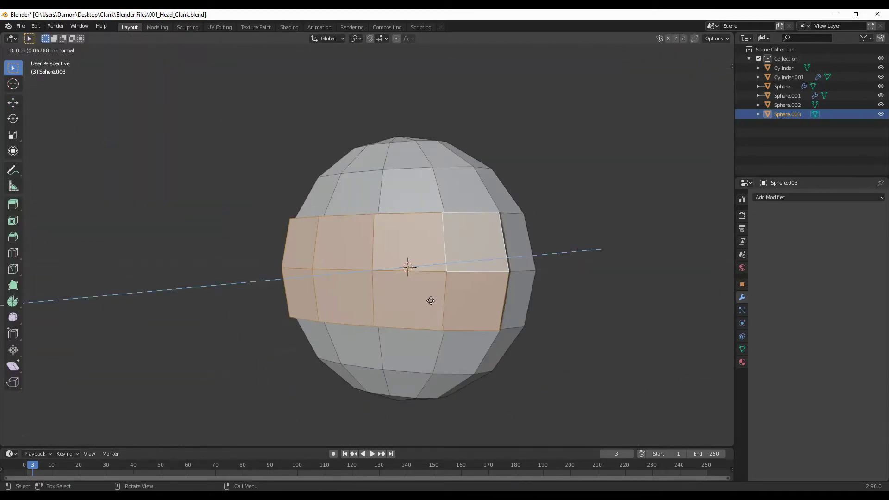
{"action": "key", "text": "KP_3"}
{"action": "key", "text": "s"}
{"action": "key", "text": "y"}
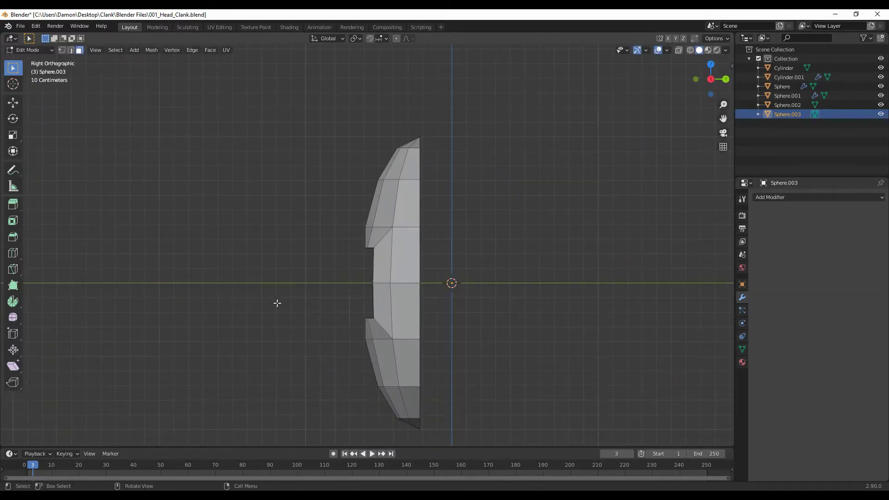
{"action": "key", "text": "KP_1"}
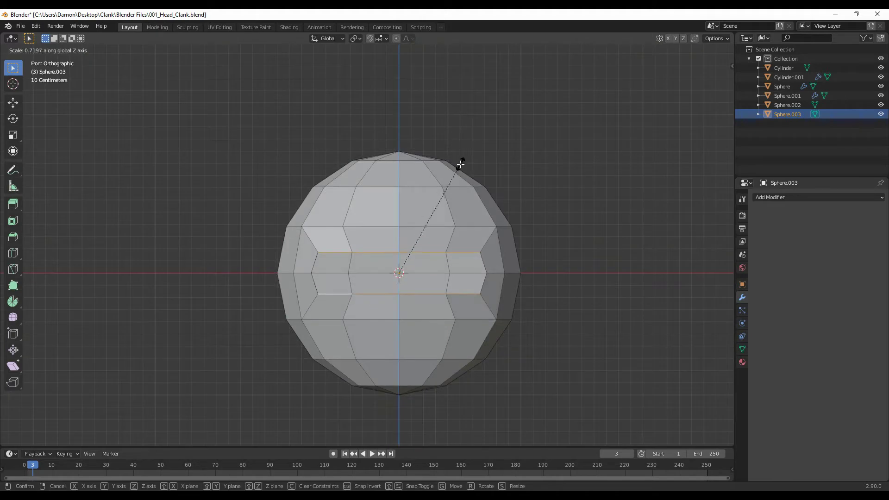
{"action": "left_click", "coordinate": [462, 145]}
{"action": "scroll", "coordinate": [581, 317], "scroll_direction": "up", "scroll_amount": 4}
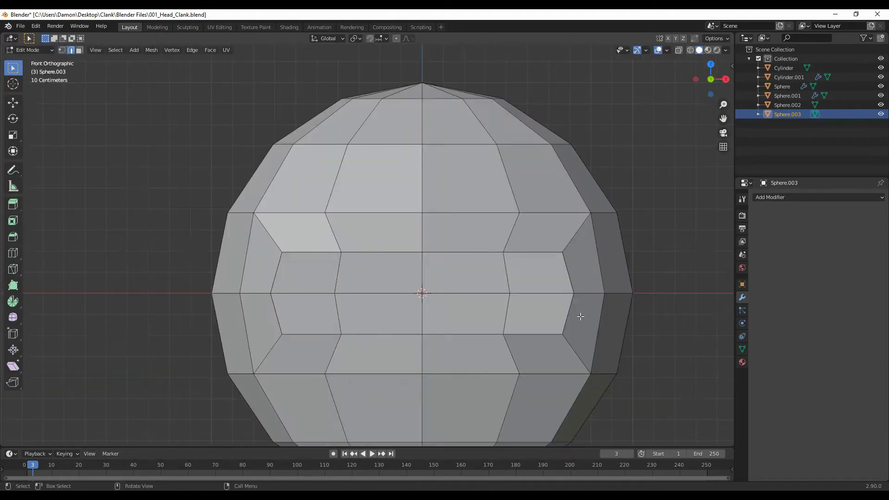
{"action": "left_click", "coordinate": [679, 274]}
{"action": "left_click_drag", "start_coordinate": [571, 353], "coordinate": [553, 251]}
{"action": "key", "text": "Tab"}
Step: Move Sphere.003 along Z and Y to the side of the head
{"action": "key", "text": "g"}
{"action": "key", "text": "z"}
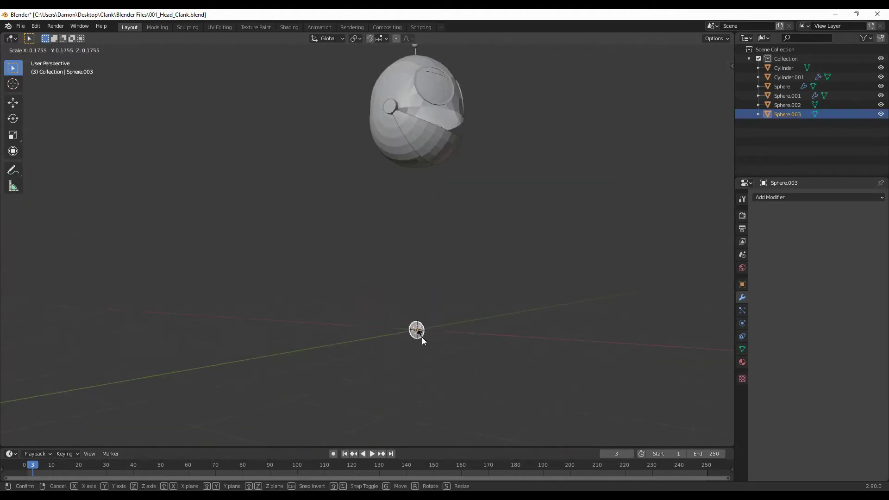
{"action": "left_click", "coordinate": [421, 337]}
{"action": "key", "text": "KP_3"}
{"action": "scroll", "coordinate": [452, 284], "scroll_direction": "up", "scroll_amount": 5}
{"action": "key", "text": "g"}
{"action": "key", "text": "y"}
{"action": "left_click", "coordinate": [474, 278]}
{"action": "key", "text": "KP_1"}
{"action": "scroll", "coordinate": [518, 260], "scroll_direction": "up", "scroll_amount": 5}
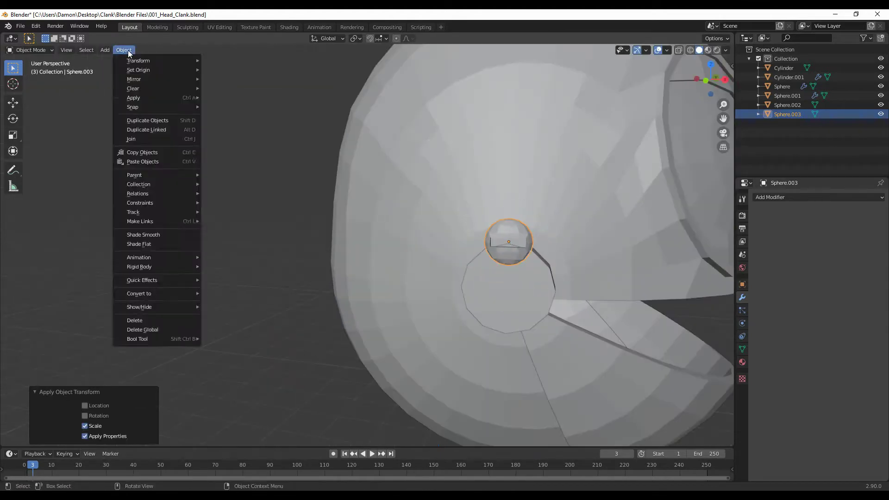
Step: In Edit Mode, move the small ball vertically to the ear ring's height
{"action": "key", "text": "Tab"}
{"action": "scroll", "coordinate": [517, 306], "scroll_direction": "up", "scroll_amount": 3}
{"action": "key", "text": "g"}
{"action": "key", "text": "z"}
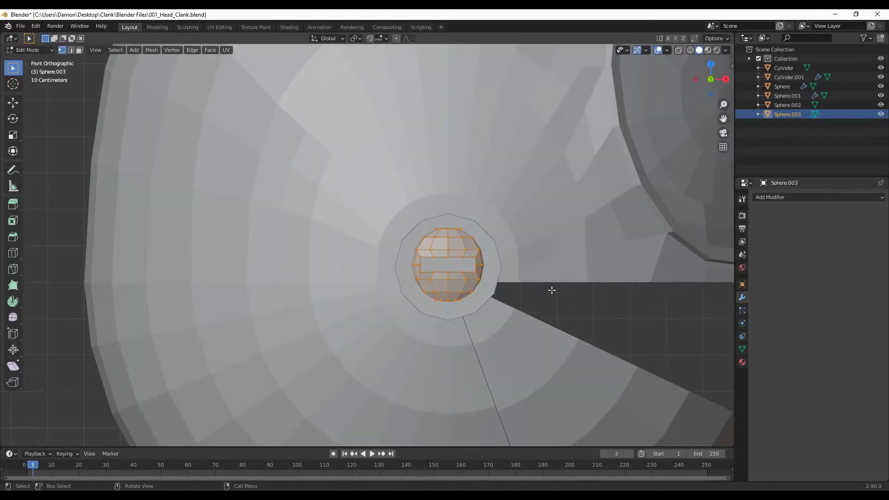
{"action": "left_click", "coordinate": [551, 292]}
Step: Shift the ball along Y into the ear ring, checking it from an orbited view
{"action": "key", "text": "KP_3"}
{"action": "scroll", "coordinate": [530, 316], "scroll_direction": "up", "scroll_amount": 5}
{"action": "key", "text": "g"}
{"action": "key", "text": "y"}
{"action": "left_click", "coordinate": [531, 316]}
{"action": "middle_click_drag", "start_coordinate": [531, 316], "coordinate": [359, 357]}
{"action": "scroll", "coordinate": [359, 324], "scroll_direction": "up", "scroll_amount": 3}
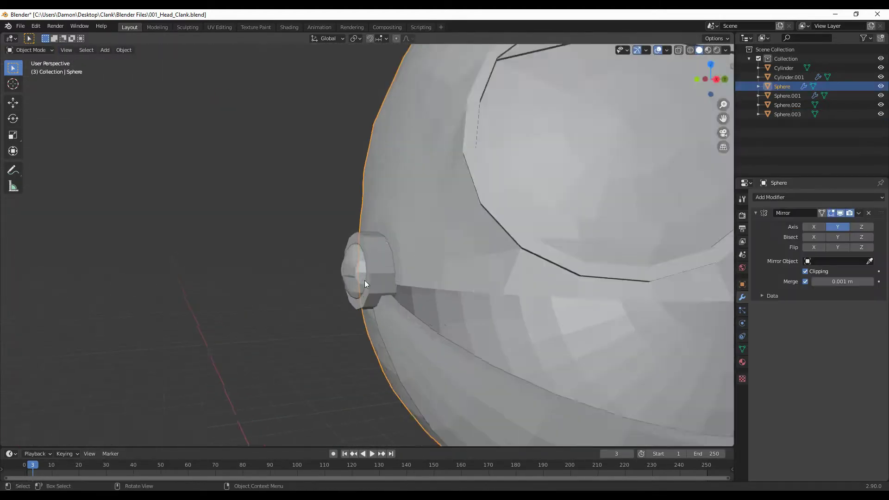
{"action": "scroll", "coordinate": [359, 298], "scroll_direction": "up", "scroll_amount": 4}
Step: Inspect the ball's vertices in Edit Mode from a three-quarter view of the head
{"action": "key", "text": "Tab"}
{"action": "left_click", "coordinate": [408, 295], "text": "shift"}
{"action": "scroll", "coordinate": [407, 296], "scroll_direction": "down", "scroll_amount": 3}
{"action": "key", "text": "1"}
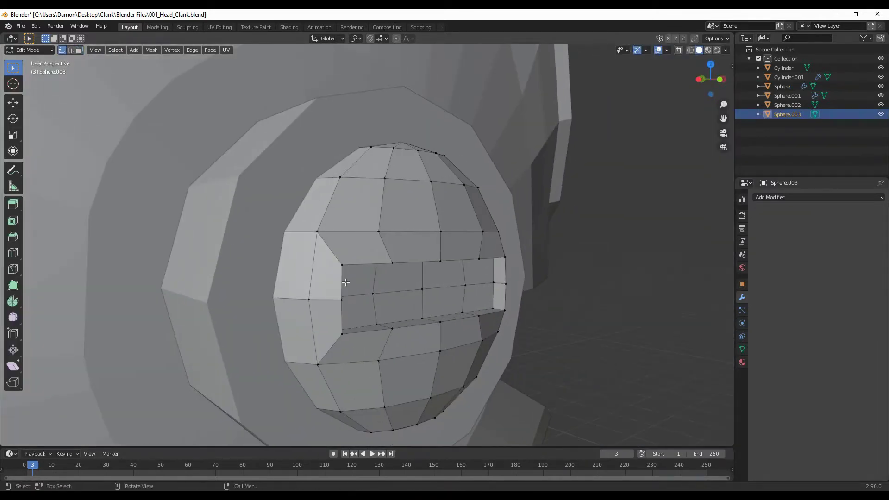
{"action": "mouse_move", "coordinate": [407, 295]}
{"action": "middle_mouse_down"}
{"action": "mouse_move", "coordinate": [631, 353]}
{"action": "mouse_move", "coordinate": [336, 339]}
{"action": "middle_mouse_up"}
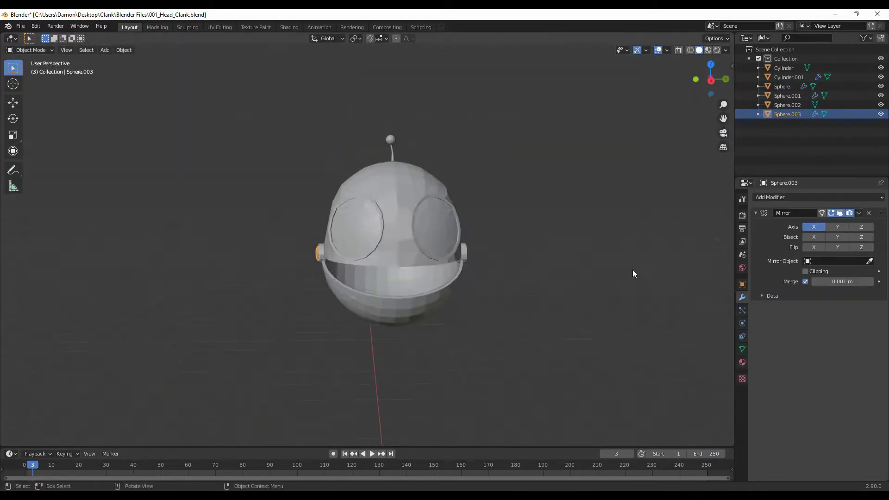
{"action": "mouse_move", "coordinate": [633, 273]}
{"action": "middle_mouse_down"}
{"action": "mouse_move", "coordinate": [432, 360]}
{"action": "mouse_move", "coordinate": [577, 364]}
{"action": "mouse_move", "coordinate": [599, 342]}
{"action": "middle_mouse_up"}
Step: Select the ear ball and then the helmet sphere, and open the modifier list
{"action": "left_click", "coordinate": [782, 86]}
{"action": "left_click", "coordinate": [782, 86]}
{"action": "left_click", "coordinate": [818, 197]}
Step: Give the helmet sphere a 0.01 m Solidify modifier and view the head from the front
{"action": "left_click", "coordinate": [719, 374]}
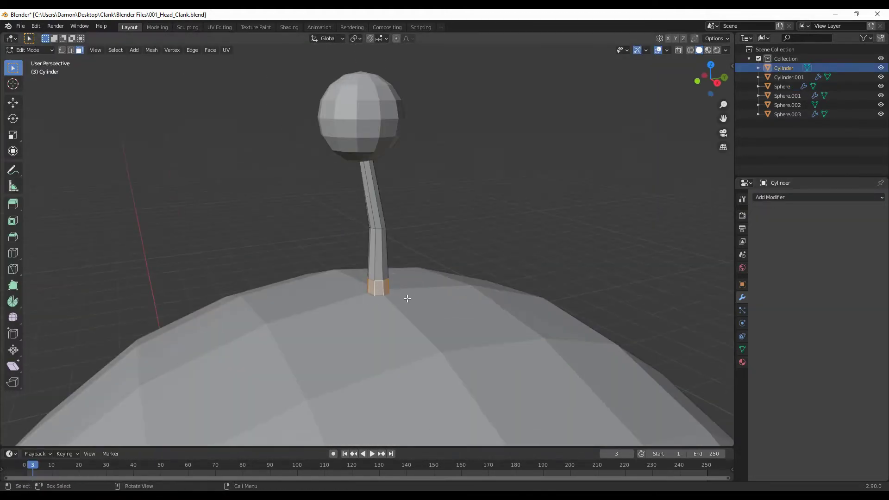
{"action": "middle_click_drag", "start_coordinate": [407, 294], "coordinate": [471, 294]}
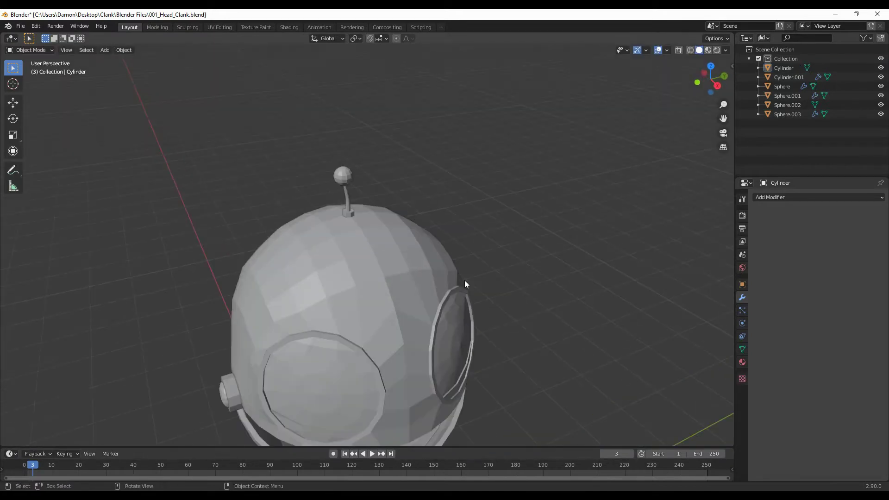
{"action": "key", "text": "KP_1"}
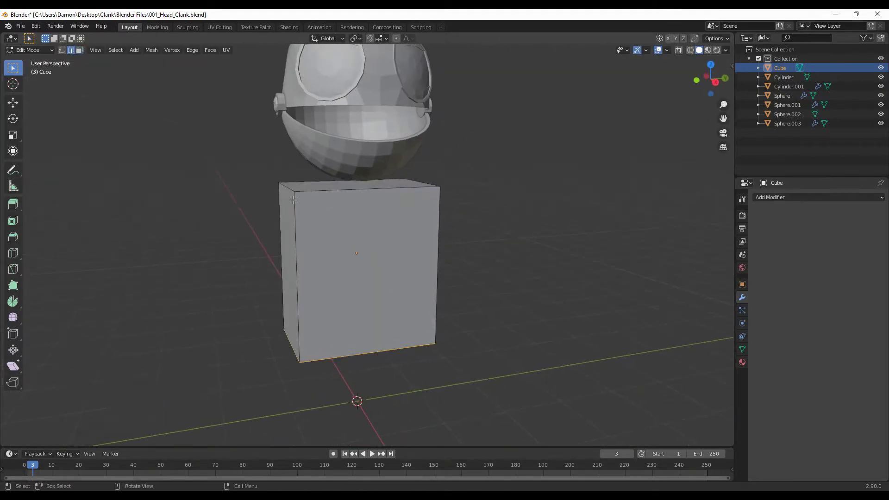
Step: Narrow the body block's top along Y in the side view
{"action": "key", "text": "KP_3"}
{"action": "key", "text": "s"}
{"action": "key", "text": "y"}
{"action": "left_click", "coordinate": [430, 239]}
{"action": "middle_click_drag", "start_coordinate": [431, 239], "coordinate": [455, 336]}
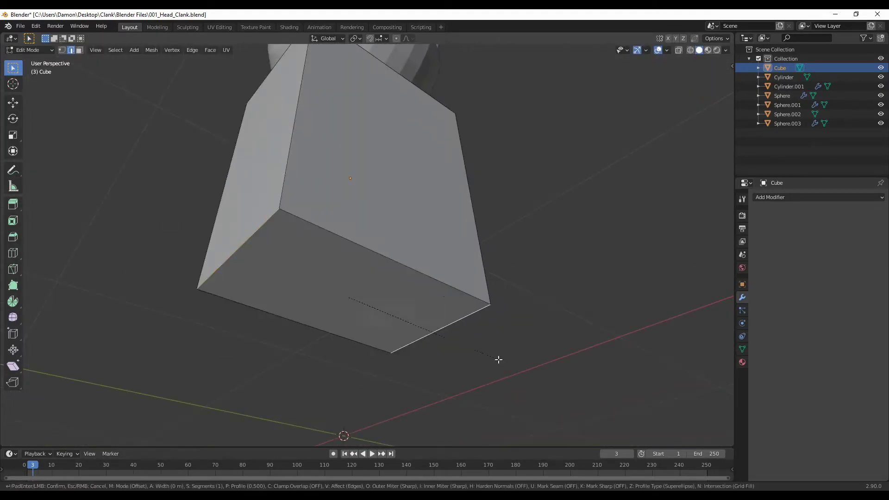
{"action": "key", "text": "Escape"}
{"action": "middle_click_drag", "start_coordinate": [517, 349], "coordinate": [409, 370]}
Step: Narrow the block's top face along X to 0.899 width and isolate the block
{"action": "key", "text": "KP_1"}
{"action": "key", "text": "s"}
{"action": "key", "text": "x"}
{"action": "left_click", "coordinate": [456, 248]}
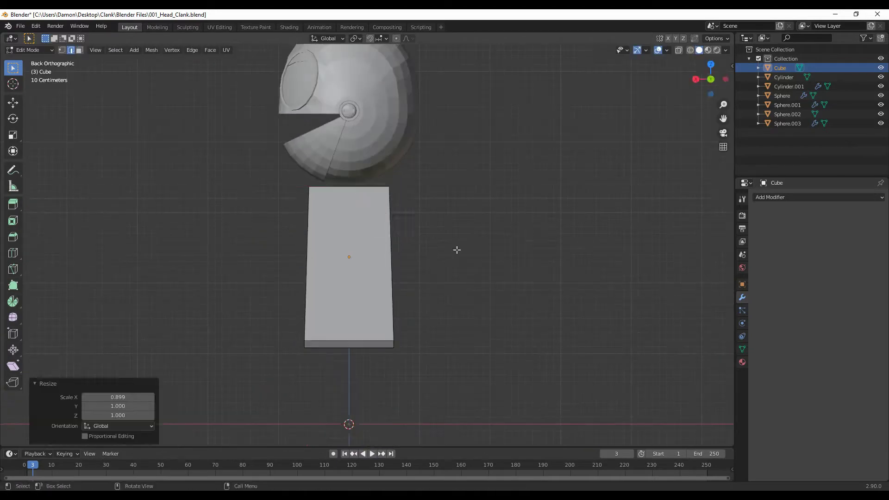
{"action": "mouse_move", "coordinate": [456, 248]}
{"action": "middle_mouse_down"}
{"action": "mouse_move", "coordinate": [503, 292]}
{"action": "mouse_move", "coordinate": [499, 269]}
{"action": "middle_mouse_up"}
{"action": "key", "text": "KP_Divide"}
Step: Inset the block's top face and scale the inset face
{"action": "key", "text": "i"}
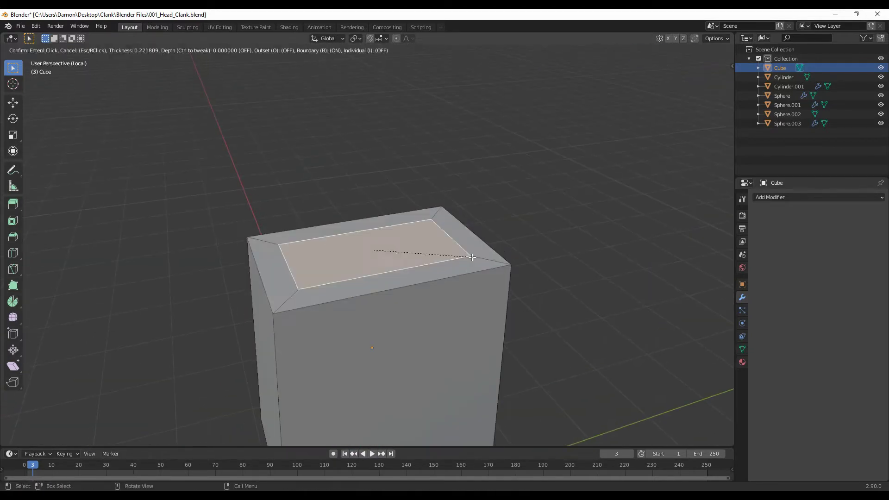
{"action": "scroll", "coordinate": [376, 271], "scroll_direction": "down", "scroll_amount": 2}
{"action": "key", "text": "s"}
{"action": "left_click", "coordinate": [461, 307]}
{"action": "middle_click_drag", "start_coordinate": [460, 308], "coordinate": [367, 362]}
{"action": "scroll", "coordinate": [419, 314], "scroll_direction": "down", "scroll_amount": 3}
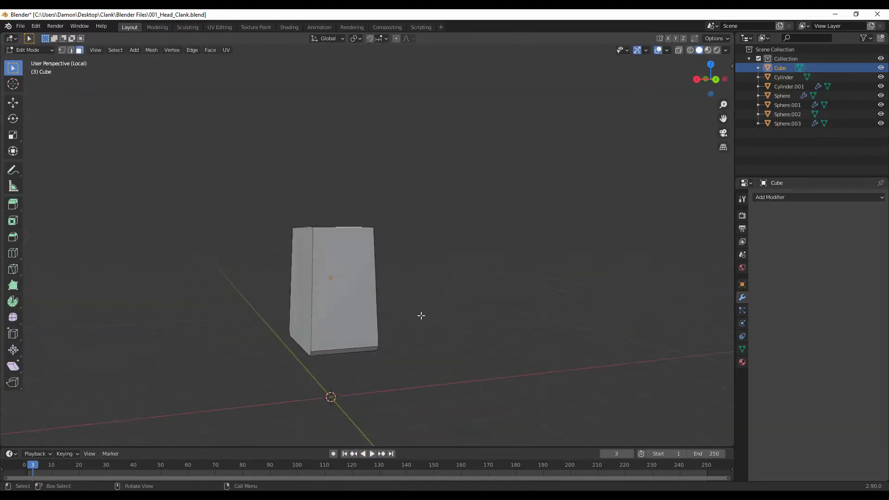
{"action": "key", "text": "Escape"}
{"action": "mouse_move", "coordinate": [386, 273]}
{"action": "middle_mouse_down"}
{"action": "mouse_move", "coordinate": [476, 298]}
{"action": "mouse_move", "coordinate": [446, 341]}
{"action": "middle_mouse_up"}
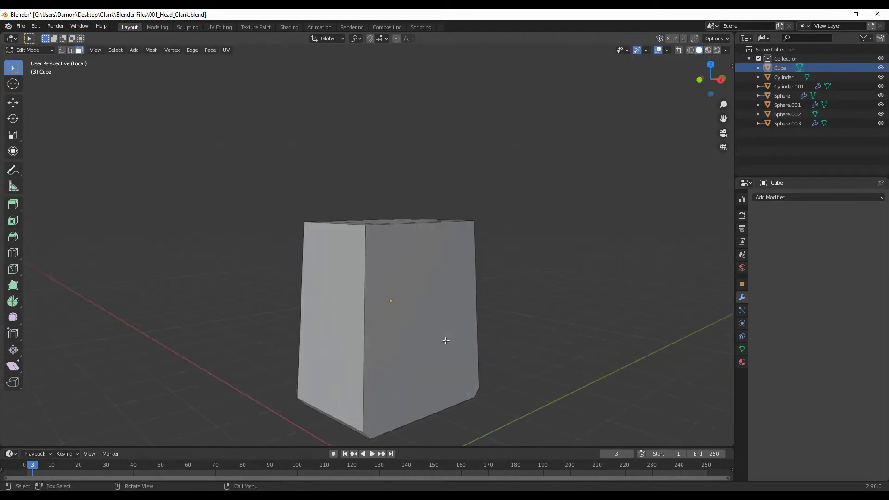
Step: Knife-cut a new edge across the block and scale it along X
{"action": "left_click", "coordinate": [302, 276]}
{"action": "key", "text": "Return"}
{"action": "key", "text": "KP_3"}
{"action": "key", "text": "b"}
{"action": "left_click_drag", "start_coordinate": [240, 261], "coordinate": [402, 298]}
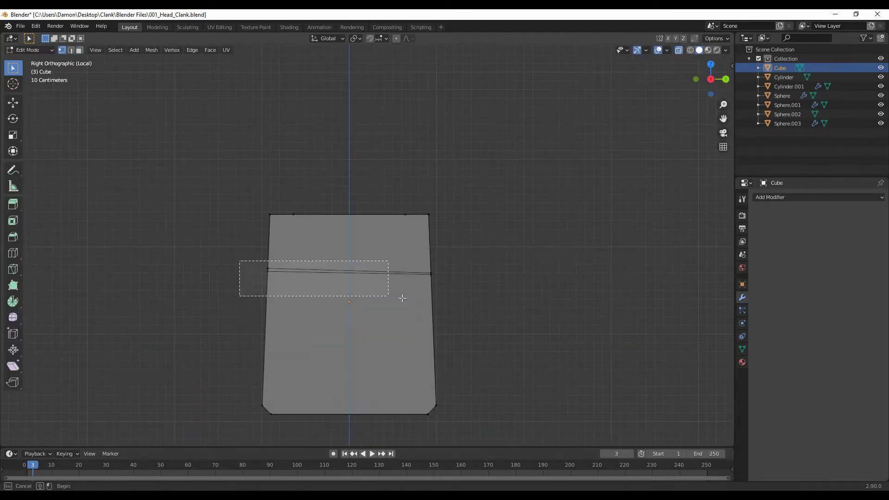
{"action": "mouse_move", "coordinate": [353, 325]}
{"action": "middle_mouse_down"}
{"action": "mouse_move", "coordinate": [511, 215]}
{"action": "mouse_move", "coordinate": [477, 288]}
{"action": "mouse_move", "coordinate": [391, 252]}
{"action": "mouse_move", "coordinate": [457, 270]}
{"action": "middle_mouse_up"}
{"action": "left_click", "coordinate": [509, 243]}
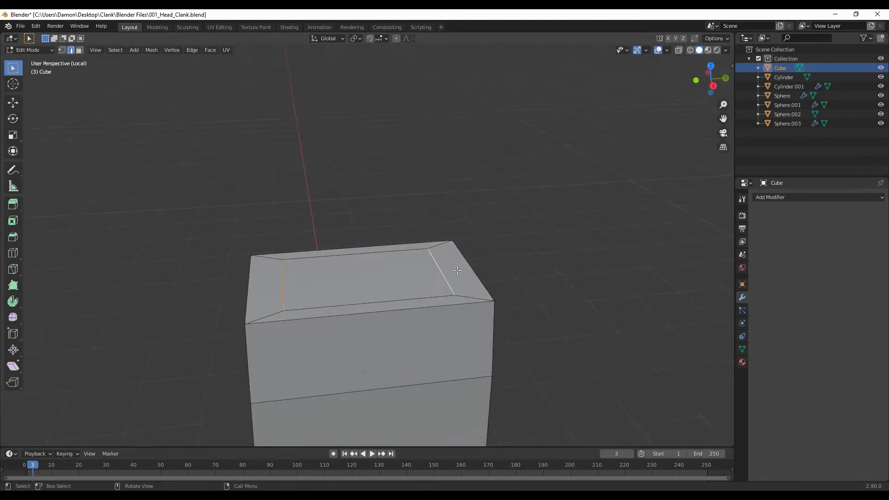
{"action": "mouse_move", "coordinate": [379, 309]}
{"action": "middle_mouse_down"}
{"action": "mouse_move", "coordinate": [550, 340]}
{"action": "mouse_move", "coordinate": [472, 313]}
{"action": "middle_mouse_up"}
Step: Add a centred vertical loop cut and bevel it into extra vertical loops
{"action": "key", "text": "KP_1"}
{"action": "key", "text": "ctrl+r"}
{"action": "left_click", "coordinate": [464, 315]}
{"action": "right_click", "coordinate": [463, 314]}
{"action": "key", "text": "ctrl+b"}
{"action": "left_click", "coordinate": [546, 328]}
{"action": "key", "text": "KP_1"}
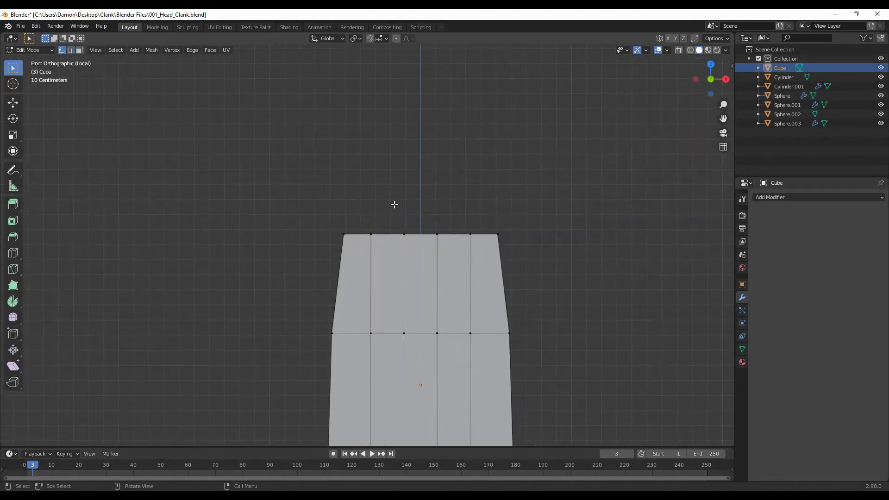
Step: Raise the top centre vertices along Z into an arched, rounded top
{"action": "left_click", "coordinate": [537, 280]}
{"action": "scroll", "coordinate": [419, 244], "scroll_direction": "up", "scroll_amount": 3}
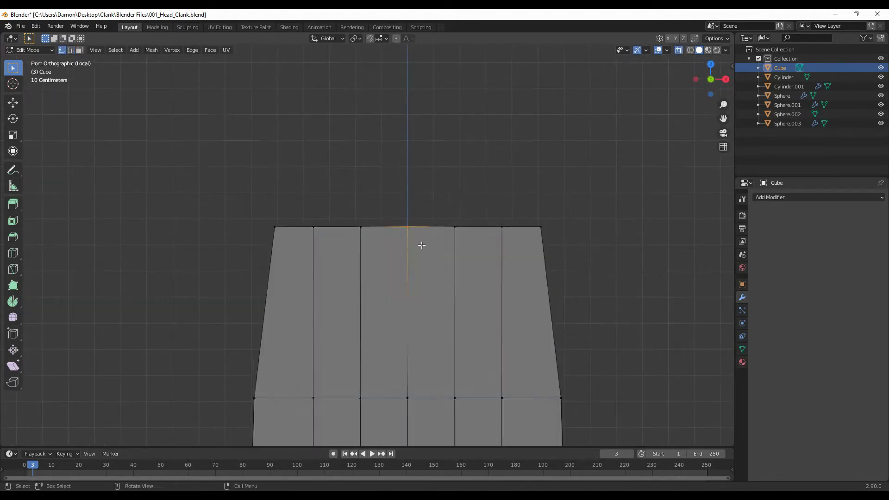
{"action": "key", "text": "g"}
{"action": "key", "text": "z"}
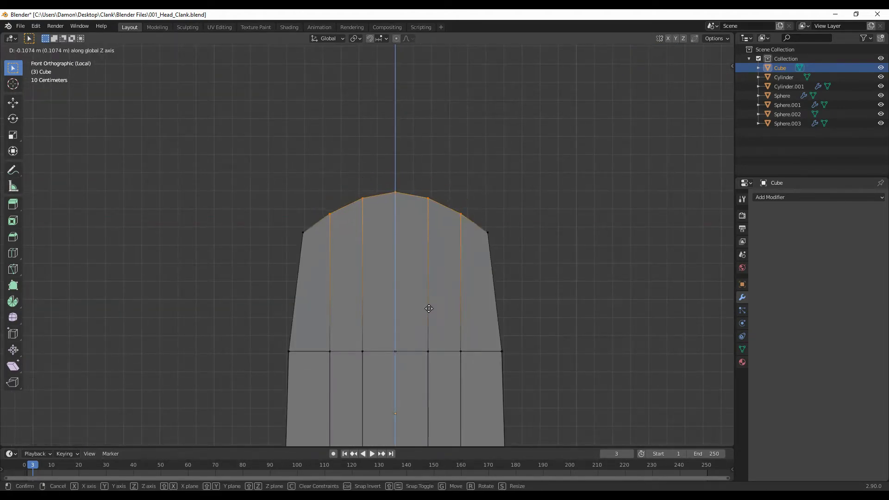
{"action": "left_click", "coordinate": [429, 308]}
{"action": "mouse_move", "coordinate": [429, 309]}
{"action": "middle_mouse_down"}
{"action": "mouse_move", "coordinate": [451, 304]}
{"action": "mouse_move", "coordinate": [407, 306]}
{"action": "middle_mouse_up"}
{"action": "scroll", "coordinate": [451, 304], "scroll_direction": "up", "scroll_amount": 4}
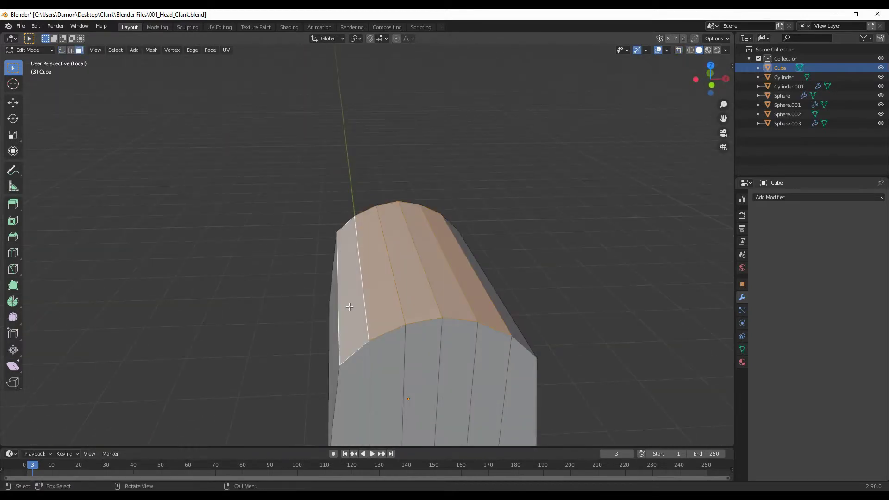
{"action": "middle_click_drag", "start_coordinate": [350, 307], "coordinate": [423, 313]}
{"action": "left_click", "coordinate": [511, 291]}
{"action": "mouse_move", "coordinate": [511, 291]}
{"action": "middle_mouse_down"}
{"action": "mouse_move", "coordinate": [485, 325]}
{"action": "mouse_move", "coordinate": [558, 267]}
{"action": "mouse_move", "coordinate": [562, 292]}
{"action": "mouse_move", "coordinate": [437, 201]}
{"action": "mouse_move", "coordinate": [558, 285]}
{"action": "mouse_move", "coordinate": [366, 354]}
{"action": "mouse_move", "coordinate": [460, 234]}
{"action": "mouse_move", "coordinate": [556, 253]}
{"action": "mouse_move", "coordinate": [562, 228]}
{"action": "mouse_move", "coordinate": [598, 278]}
{"action": "mouse_move", "coordinate": [551, 299]}
{"action": "mouse_move", "coordinate": [635, 320]}
{"action": "mouse_move", "coordinate": [559, 292]}
{"action": "middle_mouse_up"}
Step: Narrow the top inset along Y, then scale the top edge loop along X
{"action": "left_click", "coordinate": [509, 303]}
{"action": "key", "text": "2"}
{"action": "left_click", "coordinate": [436, 201], "text": "alt"}
{"action": "key", "text": "1"}
{"action": "key", "text": "s"}
{"action": "key", "text": "x"}
{"action": "left_click", "coordinate": [602, 270]}
{"action": "scroll", "coordinate": [550, 299], "scroll_direction": "down", "scroll_amount": 3}
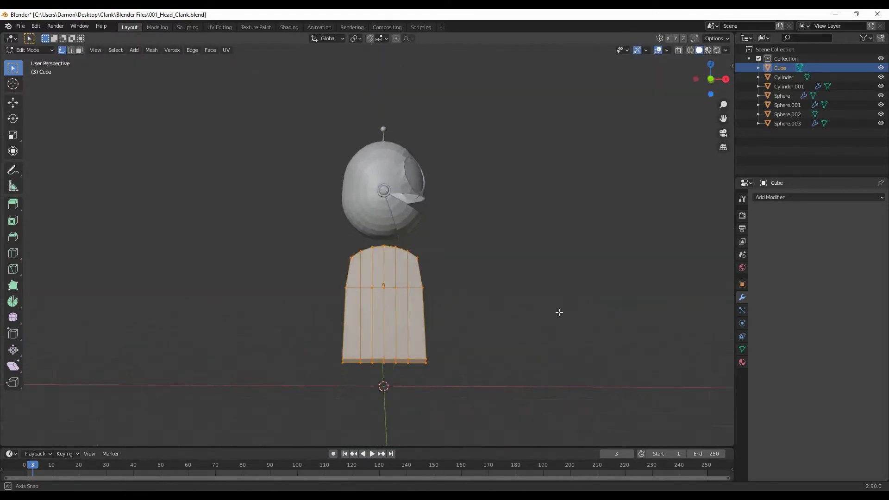
Step: Select the top rim vertices and place a new loop cut on the block
{"action": "key", "text": "alt+a"}
{"action": "scroll", "coordinate": [559, 313], "scroll_direction": "up", "scroll_amount": 5}
{"action": "middle_click_drag", "start_coordinate": [456, 308], "coordinate": [480, 312]}
{"action": "key", "text": "KP_Divide"}
{"action": "key", "text": "KP_1"}
{"action": "key", "text": "3"}
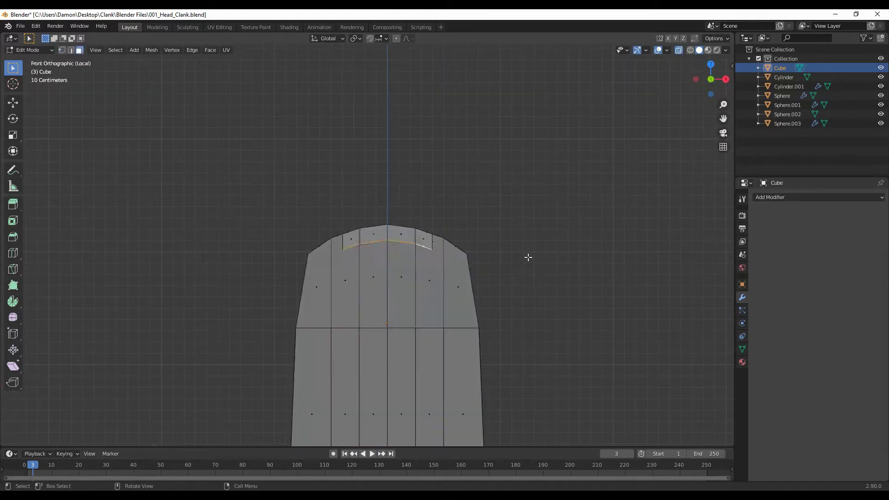
{"action": "middle_click_drag", "start_coordinate": [528, 258], "coordinate": [536, 274]}
{"action": "scroll", "coordinate": [535, 274], "scroll_direction": "down", "scroll_amount": 3}
{"action": "middle_click_drag", "start_coordinate": [464, 322], "coordinate": [466, 313]}
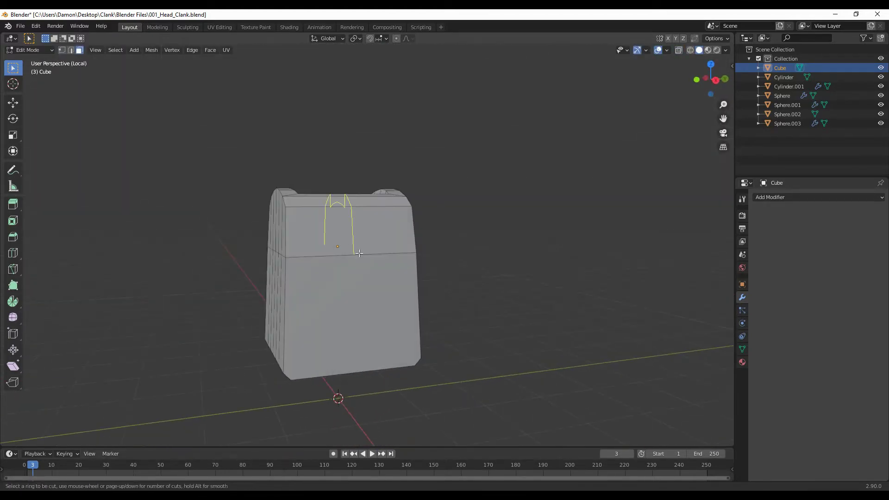
{"action": "left_click", "coordinate": [379, 248]}
{"action": "middle_click_drag", "start_coordinate": [379, 249], "coordinate": [495, 264]}
Step: Check the body from the side view and return to Object Mode
{"action": "key", "text": "KP_3"}
{"action": "scroll", "coordinate": [464, 262], "scroll_direction": "up", "scroll_amount": 3}
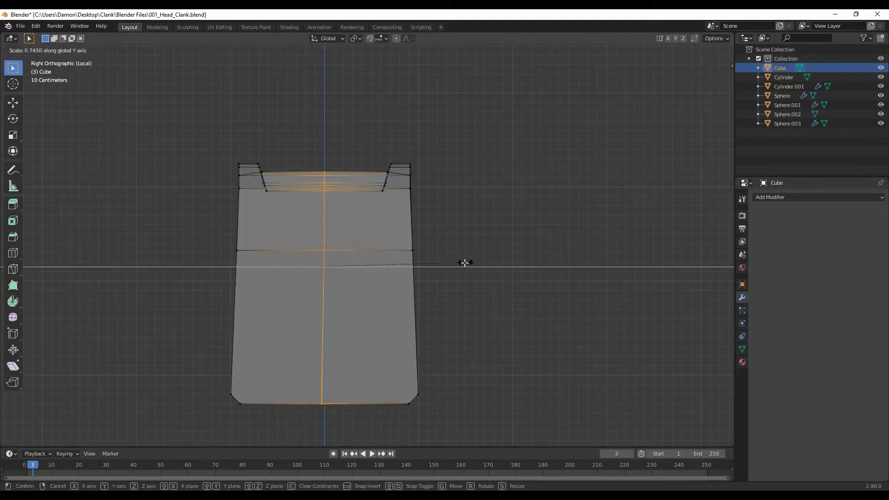
{"action": "scroll", "coordinate": [430, 241], "scroll_direction": "down", "scroll_amount": 3}
{"action": "scroll", "coordinate": [431, 241], "scroll_direction": "up", "scroll_amount": 2}
{"action": "key", "text": "Tab"}
{"action": "middle_click_drag", "start_coordinate": [445, 397], "coordinate": [325, 277]}
Step: Add a Mirror modifier to the body cube
{"action": "left_click", "coordinate": [819, 197]}
{"action": "left_click", "coordinate": [838, 227]}
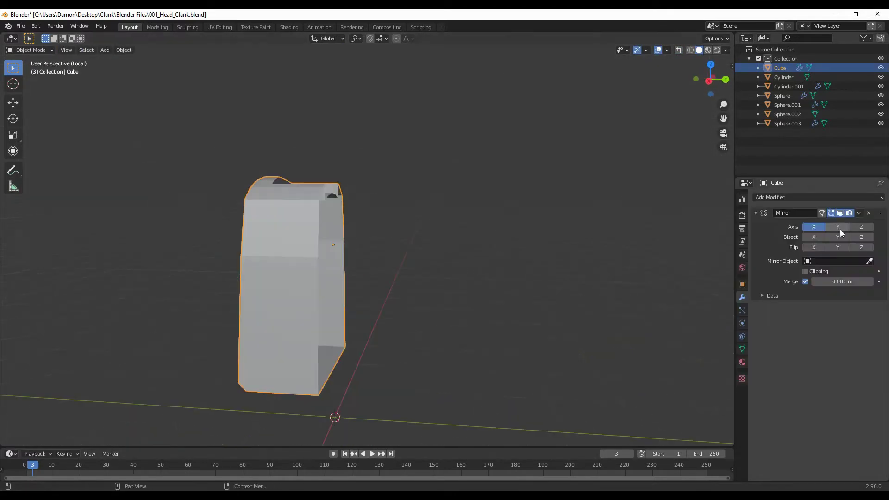
{"action": "middle_click_drag", "start_coordinate": [463, 324], "coordinate": [529, 260]}
Step: Inset the body's front panel faces in Edit Mode
{"action": "key", "text": "Tab"}
{"action": "scroll", "coordinate": [411, 304], "scroll_direction": "up", "scroll_amount": 2}
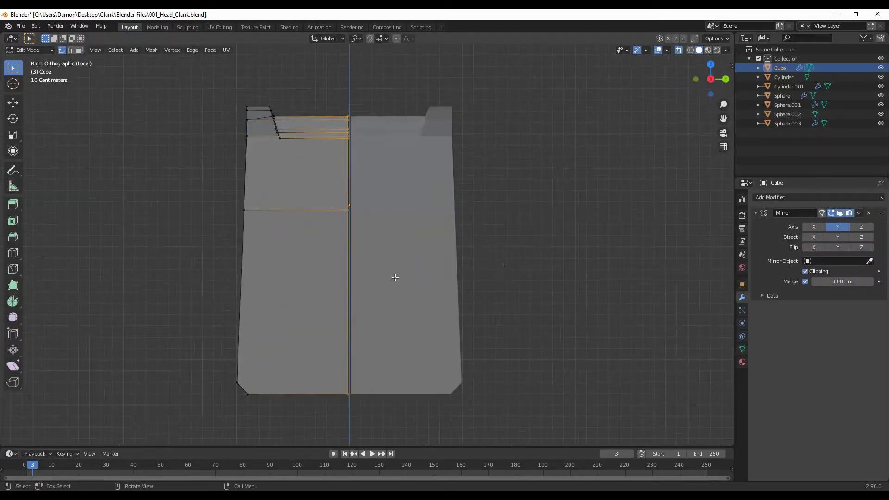
{"action": "middle_click_drag", "start_coordinate": [395, 276], "coordinate": [440, 291]}
{"action": "scroll", "coordinate": [441, 292], "scroll_direction": "up", "scroll_amount": 3}
{"action": "key", "text": "3"}
{"action": "left_click_drag", "start_coordinate": [231, 162], "coordinate": [354, 338]}
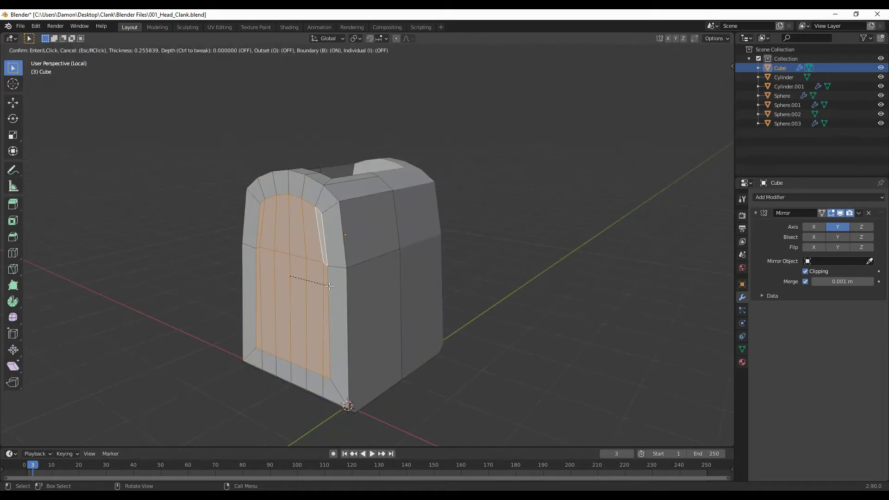
{"action": "left_click", "coordinate": [332, 288]}
Step: In front view, scale the body and move its top corner vertices
{"action": "key", "text": "1"}
{"action": "middle_click_drag", "start_coordinate": [394, 338], "coordinate": [415, 357]}
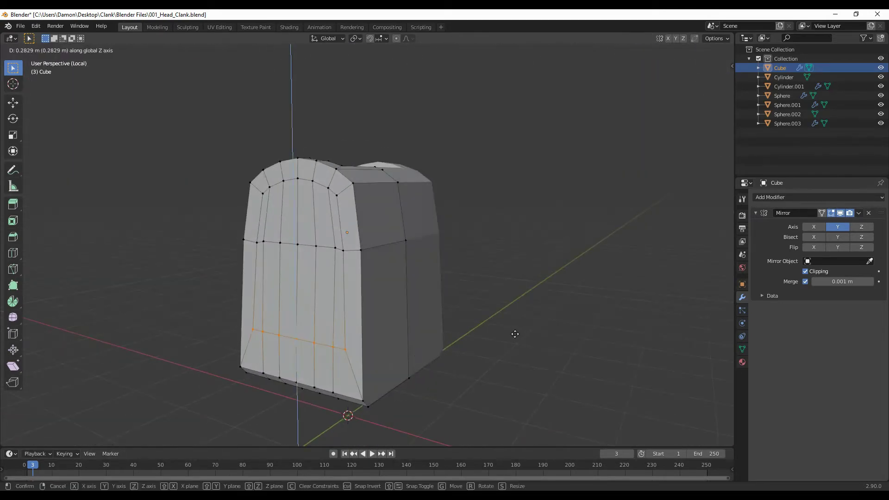
{"action": "middle_click_drag", "start_coordinate": [516, 333], "coordinate": [332, 189]}
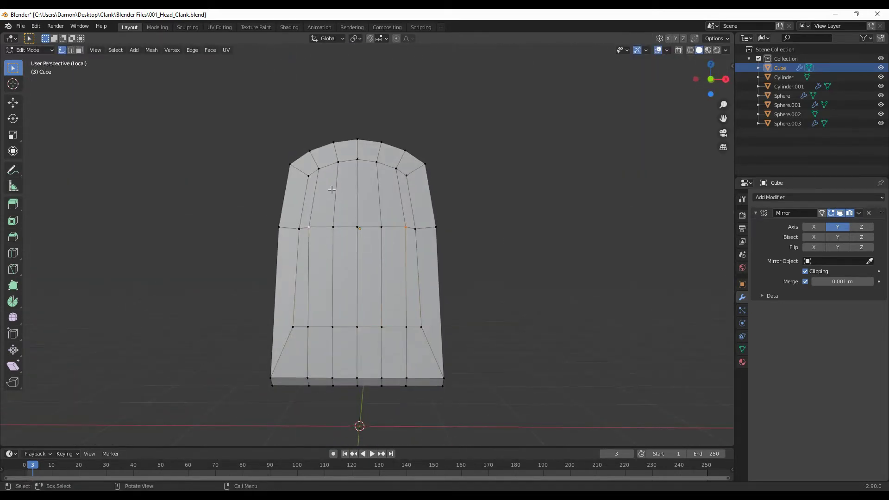
{"action": "left_click", "coordinate": [520, 248]}
{"action": "key", "text": "KP_1"}
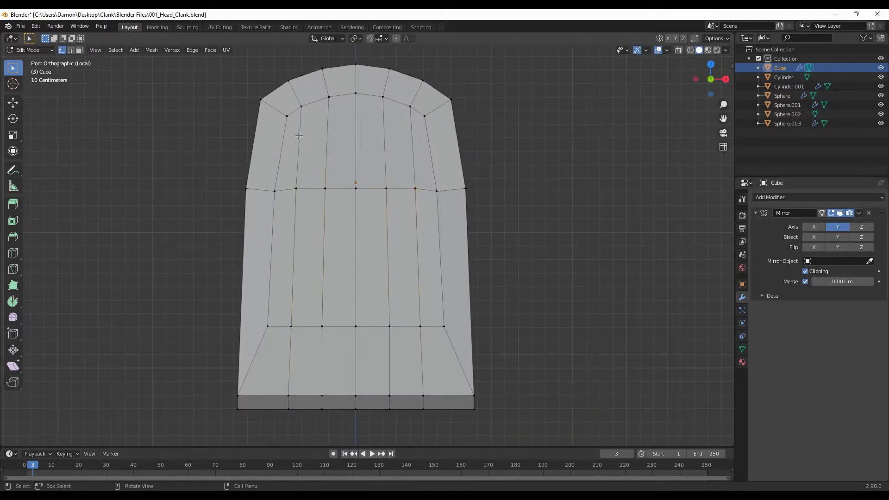
{"action": "left_click", "coordinate": [516, 179]}
Step: Scale the body's lower edge loop along X to taper it
{"action": "scroll", "coordinate": [516, 179], "scroll_direction": "down", "scroll_amount": 3}
{"action": "scroll", "coordinate": [539, 185], "scroll_direction": "up", "scroll_amount": 3}
{"action": "middle_click_drag", "start_coordinate": [539, 215], "coordinate": [502, 244]}
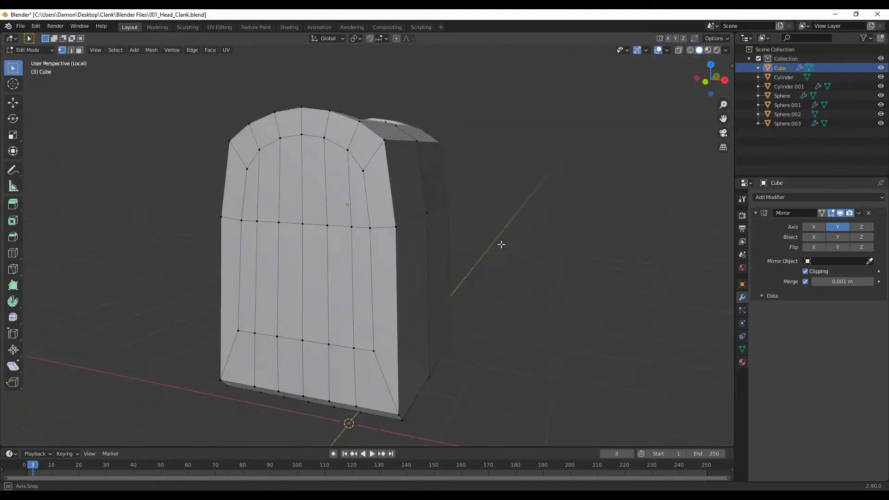
{"action": "key", "text": "KP_1"}
{"action": "left_click", "coordinate": [408, 313], "text": "alt"}
{"action": "key", "text": "s"}
{"action": "key", "text": "x"}
Step: Select the inner door faces, then box-select body vertices from the right side
{"action": "key", "text": "3"}
{"action": "mouse_move", "coordinate": [516, 300]}
{"action": "middle_mouse_down"}
{"action": "mouse_move", "coordinate": [456, 308]}
{"action": "mouse_move", "coordinate": [490, 302]}
{"action": "mouse_move", "coordinate": [487, 317]}
{"action": "mouse_move", "coordinate": [558, 300]}
{"action": "mouse_move", "coordinate": [323, 261]}
{"action": "mouse_move", "coordinate": [379, 317]}
{"action": "mouse_move", "coordinate": [439, 275]}
{"action": "middle_mouse_up"}
{"action": "key", "text": "KP_Divide"}
{"action": "key", "text": "KP_3"}
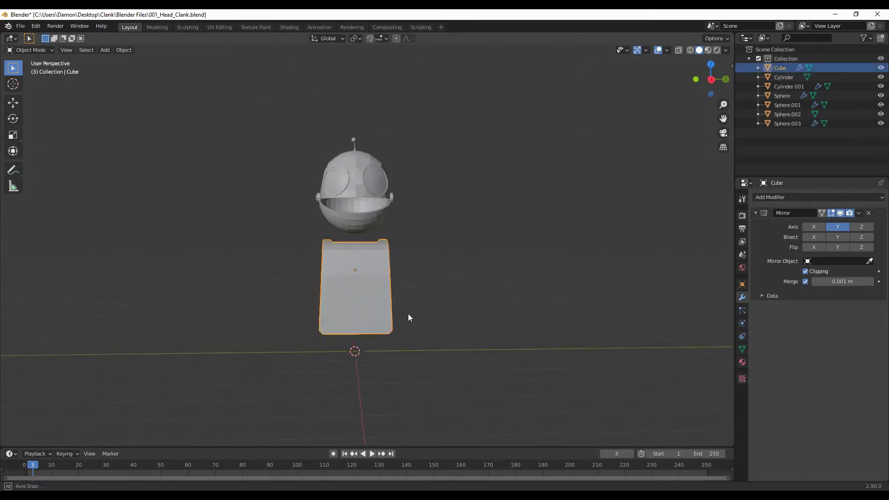
{"action": "key", "text": "1"}
{"action": "key", "text": "b"}
{"action": "left_click_drag", "start_coordinate": [457, 368], "coordinate": [253, 312]}
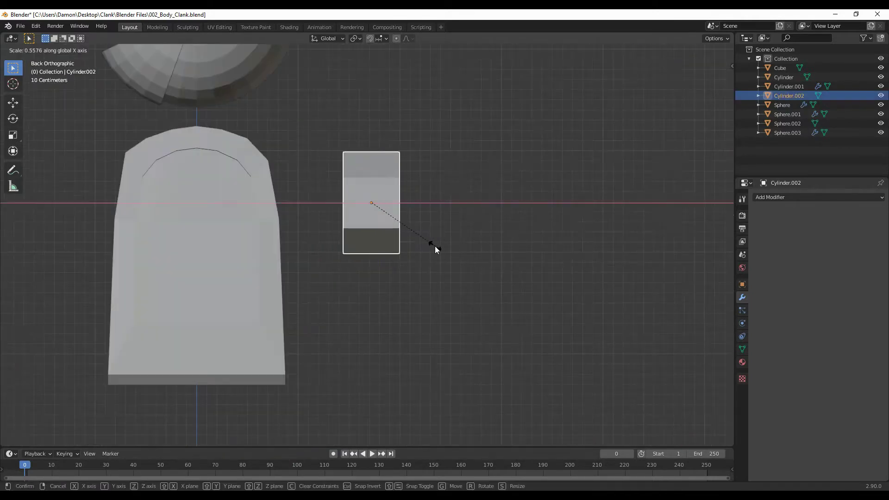
Step: Shrink the hexagonal Cylinder.002 and place it against the body's side
{"action": "left_click", "coordinate": [416, 235]}
{"action": "mouse_move", "coordinate": [416, 234]}
{"action": "middle_mouse_down"}
{"action": "mouse_move", "coordinate": [326, 286]}
{"action": "mouse_move", "coordinate": [470, 275]}
{"action": "middle_mouse_up"}
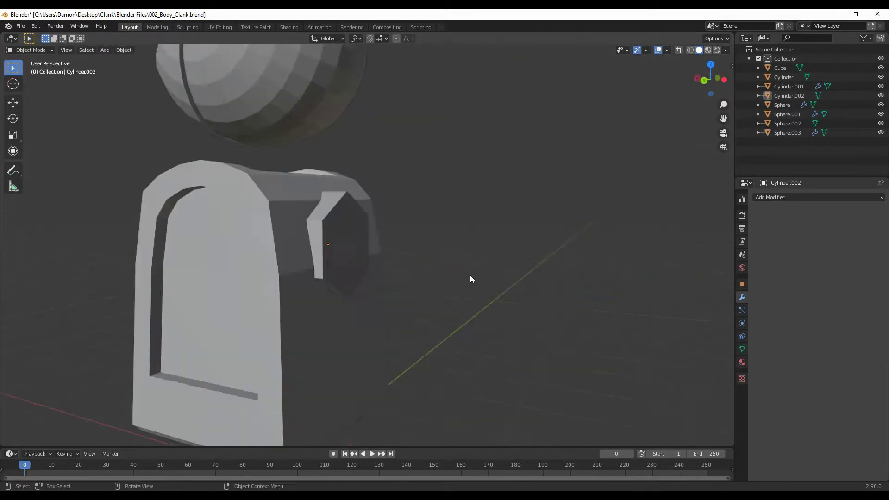
{"action": "scroll", "coordinate": [465, 302], "scroll_direction": "down", "scroll_amount": 3}
{"action": "key", "text": "KP_1"}
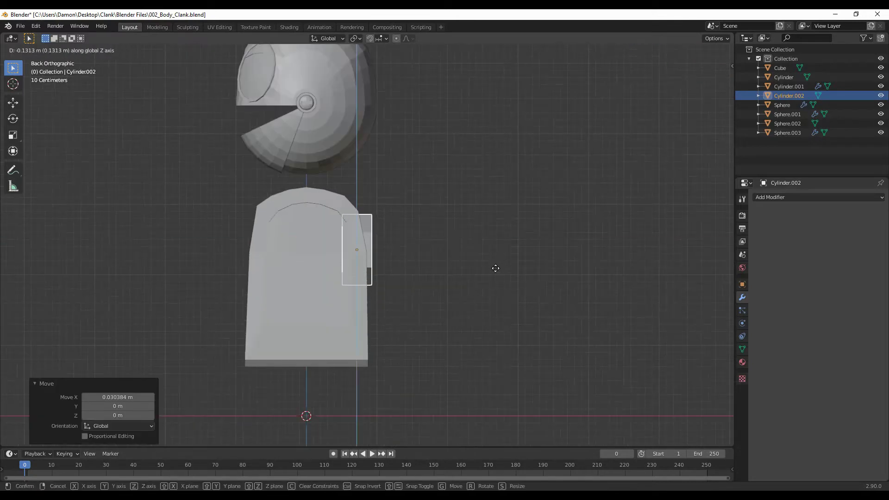
{"action": "left_click", "coordinate": [495, 268]}
{"action": "scroll", "coordinate": [497, 289], "scroll_direction": "down", "scroll_amount": 3}
{"action": "mouse_move", "coordinate": [497, 289]}
{"action": "middle_mouse_down"}
{"action": "mouse_move", "coordinate": [372, 265]}
{"action": "mouse_move", "coordinate": [391, 298]}
{"action": "mouse_move", "coordinate": [435, 294]}
{"action": "mouse_move", "coordinate": [474, 236]}
{"action": "middle_mouse_up"}
Step: Select the hexagonal cylinder and apply its transforms
{"action": "left_click", "coordinate": [364, 238]}
{"action": "mouse_move", "coordinate": [363, 239]}
{"action": "middle_mouse_down"}
{"action": "mouse_move", "coordinate": [401, 290]}
{"action": "mouse_move", "coordinate": [398, 321]}
{"action": "middle_mouse_up"}
{"action": "key", "text": "KP_Decimal"}
{"action": "left_click", "coordinate": [124, 50]}
Step: Inset the hexagon's outer face into a rim and push it inward
{"action": "key", "text": "Tab"}
{"action": "key", "text": "i"}
{"action": "left_click", "coordinate": [396, 313]}
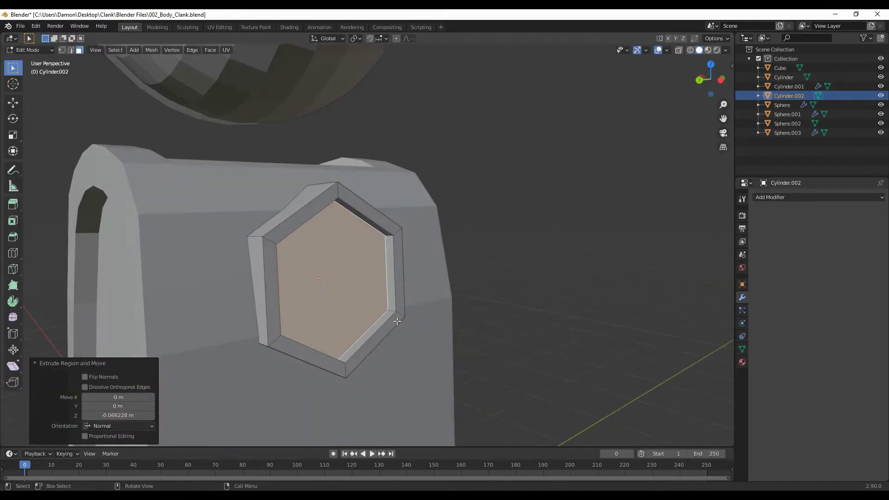
{"action": "left_click", "coordinate": [364, 293]}
{"action": "mouse_move", "coordinate": [364, 292]}
{"action": "middle_mouse_down"}
{"action": "mouse_move", "coordinate": [419, 304]}
{"action": "mouse_move", "coordinate": [511, 275]}
{"action": "mouse_move", "coordinate": [96, 140]}
{"action": "middle_mouse_up"}
Step: Select the inner hexagon face and view it straight on from the left
{"action": "key", "text": "alt+a"}
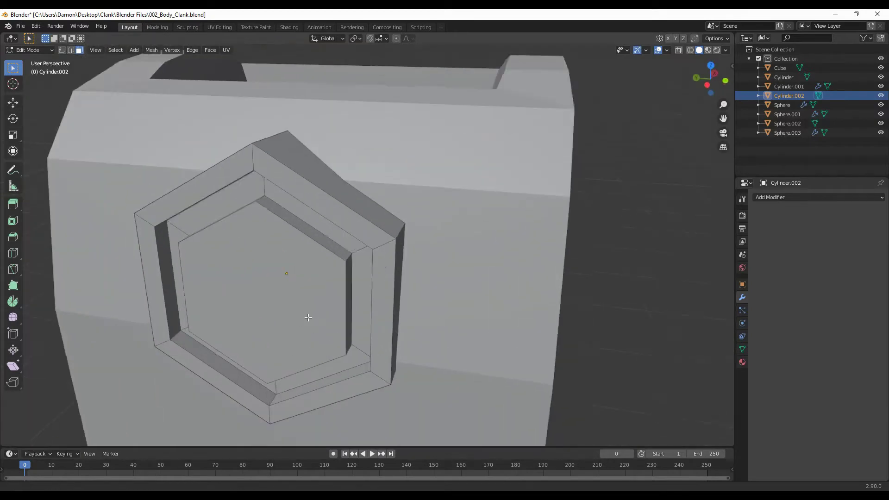
{"action": "key", "text": "ctrl+r"}
{"action": "key", "text": "Escape"}
{"action": "left_click", "coordinate": [327, 291]}
{"action": "key", "text": "ctrl+KP_3"}
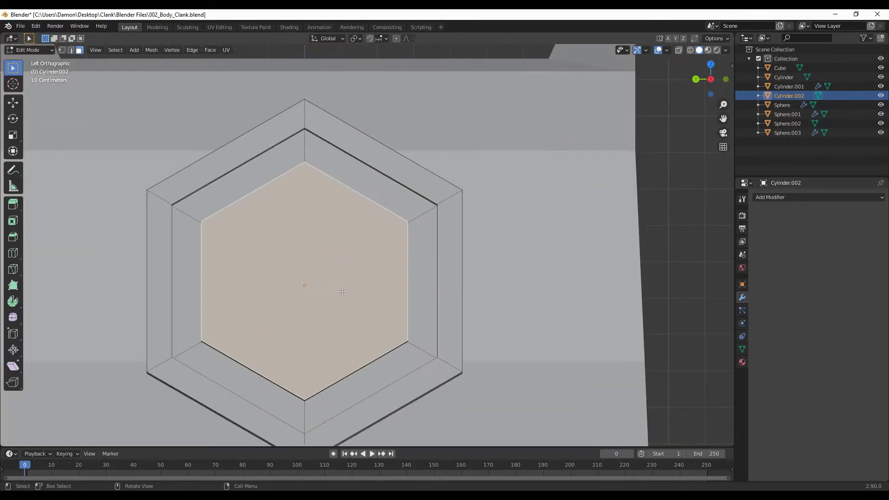
{"action": "key", "text": "Escape"}
{"action": "middle_click_drag", "start_coordinate": [246, 356], "coordinate": [528, 294]}
{"action": "key", "text": "ctrl+KP_3"}
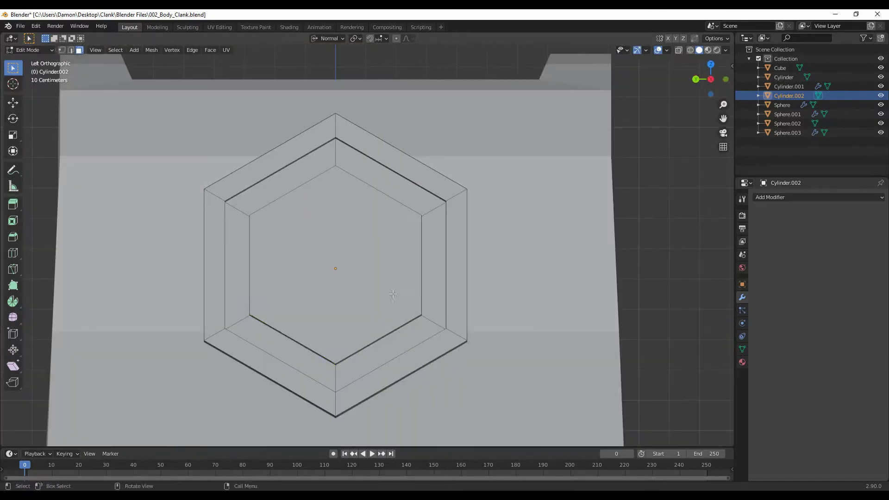
Step: Knife the first diagonal cut across the hexagon and inspect the new strip
{"action": "key", "text": "Return"}
{"action": "mouse_move", "coordinate": [393, 195]}
{"action": "middle_mouse_down"}
{"action": "mouse_move", "coordinate": [416, 407]}
{"action": "mouse_move", "coordinate": [554, 301]}
{"action": "middle_mouse_up"}
{"action": "scroll", "coordinate": [438, 261], "scroll_direction": "up", "scroll_amount": 5}
{"action": "middle_click_drag", "start_coordinate": [367, 268], "coordinate": [324, 209]}
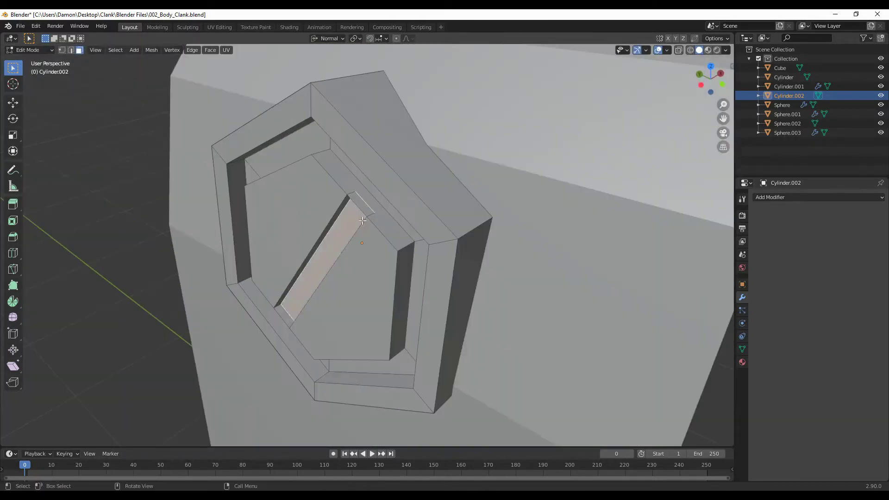
{"action": "key", "text": "x"}
{"action": "scroll", "coordinate": [597, 203], "scroll_direction": "up", "scroll_amount": 3}
{"action": "right_click", "coordinate": [597, 203]}
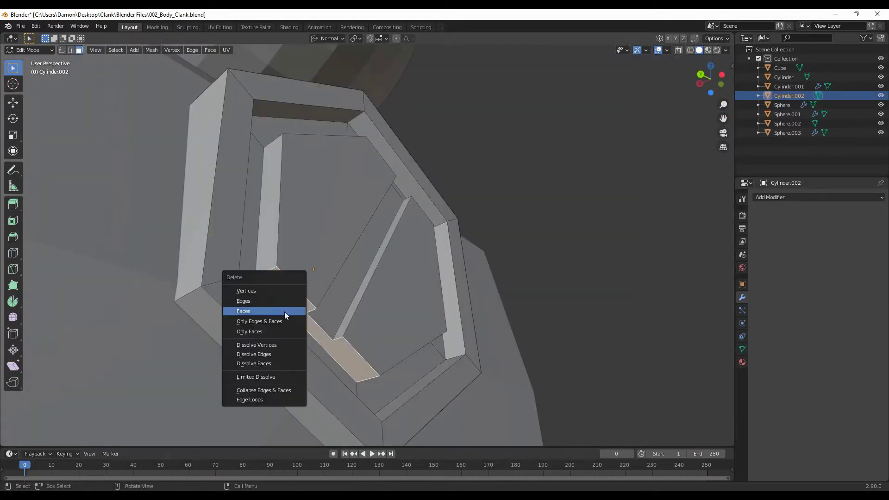
{"action": "left_click", "coordinate": [284, 313]}
{"action": "scroll", "coordinate": [310, 241], "scroll_direction": "up", "scroll_amount": 4}
Step: Knife a second diagonal cut from a hexagon vertex across the face
{"action": "key", "text": "k"}
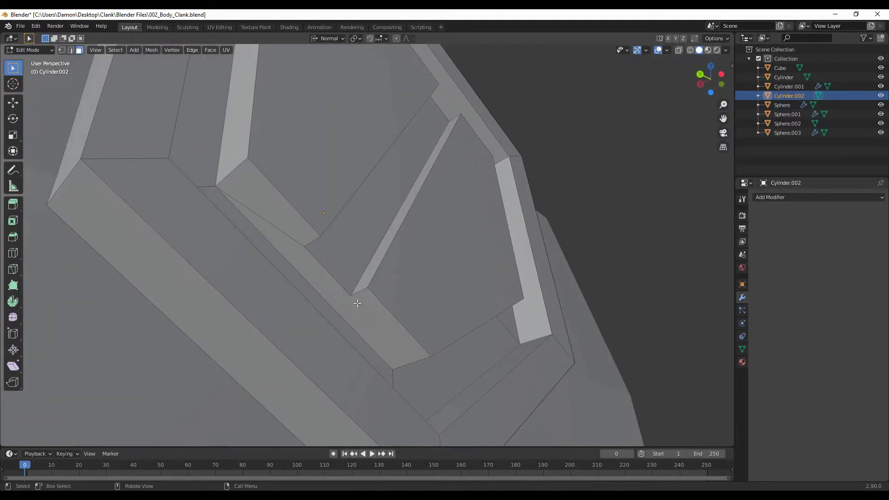
{"action": "middle_click_drag", "start_coordinate": [357, 303], "coordinate": [335, 215]}
{"action": "key", "text": "k"}
{"action": "left_click", "coordinate": [335, 215]}
{"action": "left_click", "coordinate": [458, 266]}
{"action": "key", "text": "Return"}
{"action": "scroll", "coordinate": [459, 264], "scroll_direction": "down", "scroll_amount": 5}
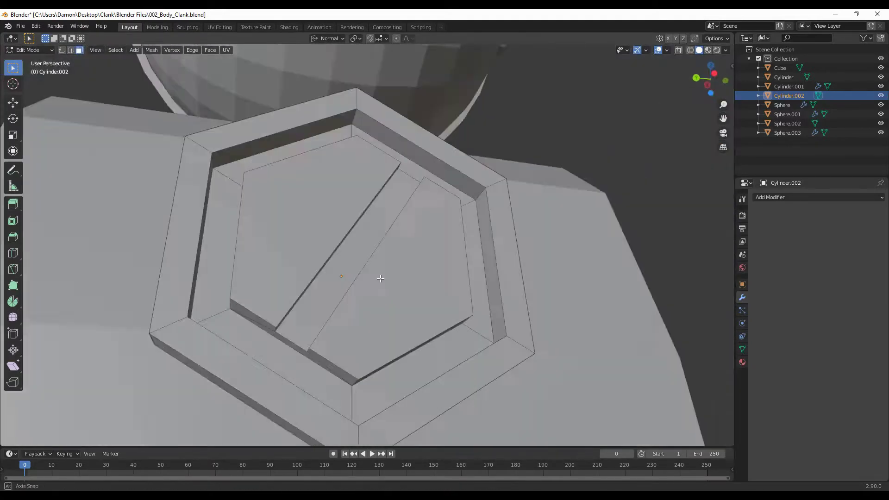
{"action": "mouse_move", "coordinate": [459, 264]}
{"action": "middle_mouse_down"}
{"action": "mouse_move", "coordinate": [228, 324]}
{"action": "mouse_move", "coordinate": [378, 357]}
{"action": "middle_mouse_up"}
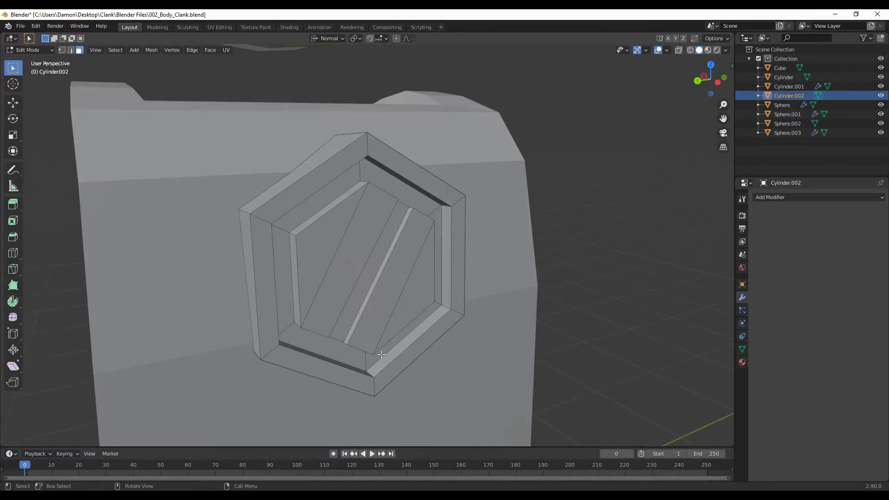
Step: Leave the socket's Edit Mode and start editing the body block
{"action": "key", "text": "Tab"}
{"action": "scroll", "coordinate": [551, 282], "scroll_direction": "down", "scroll_amount": 4}
{"action": "mouse_move", "coordinate": [552, 280]}
{"action": "middle_mouse_down"}
{"action": "mouse_move", "coordinate": [310, 329]}
{"action": "mouse_move", "coordinate": [452, 244]}
{"action": "mouse_move", "coordinate": [333, 292]}
{"action": "mouse_move", "coordinate": [452, 347]}
{"action": "mouse_move", "coordinate": [455, 189]}
{"action": "mouse_move", "coordinate": [323, 173]}
{"action": "mouse_move", "coordinate": [397, 322]}
{"action": "mouse_move", "coordinate": [524, 238]}
{"action": "mouse_move", "coordinate": [204, 352]}
{"action": "mouse_move", "coordinate": [287, 319]}
{"action": "mouse_move", "coordinate": [531, 81]}
{"action": "middle_mouse_up"}
{"action": "left_click", "coordinate": [311, 329]}
{"action": "key", "text": "Tab"}
Step: Bevel the rim of the body's arched front opening
{"action": "key", "text": "b"}
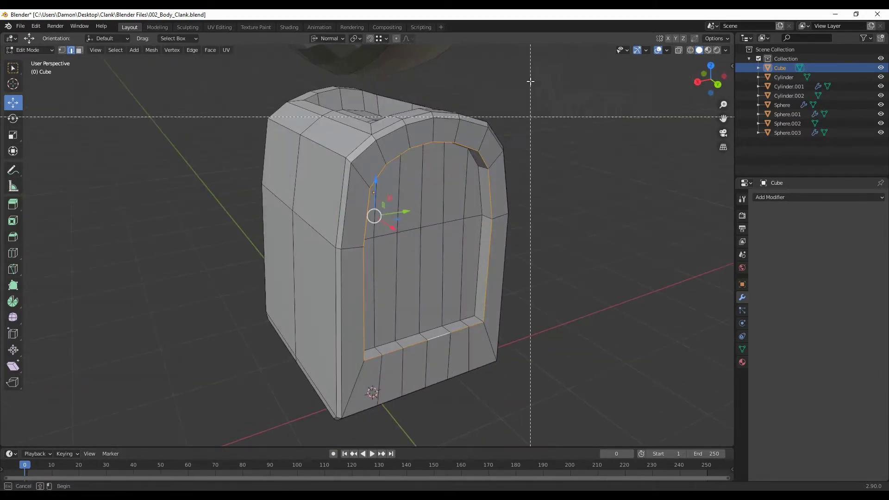
{"action": "left_click", "coordinate": [451, 350]}
{"action": "scroll", "coordinate": [467, 297], "scroll_direction": "down", "scroll_amount": 5}
{"action": "middle_click_drag", "start_coordinate": [467, 298], "coordinate": [515, 290]}
{"action": "key", "text": "KP_1"}
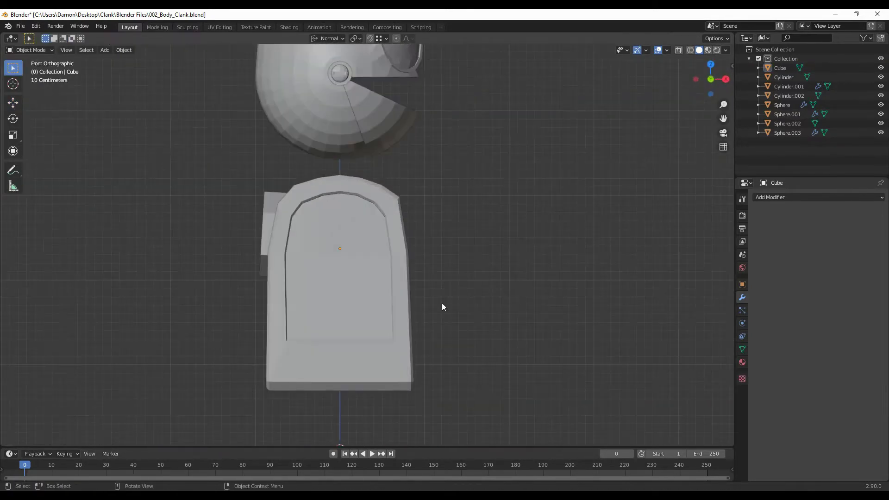
{"action": "scroll", "coordinate": [480, 254], "scroll_direction": "up", "scroll_amount": 5}
Step: In front X-ray view, lower the vertex at the arch's right corner
{"action": "key", "text": "1"}
{"action": "key", "text": "alt+z"}
{"action": "left_click_drag", "start_coordinate": [467, 164], "coordinate": [429, 203]}
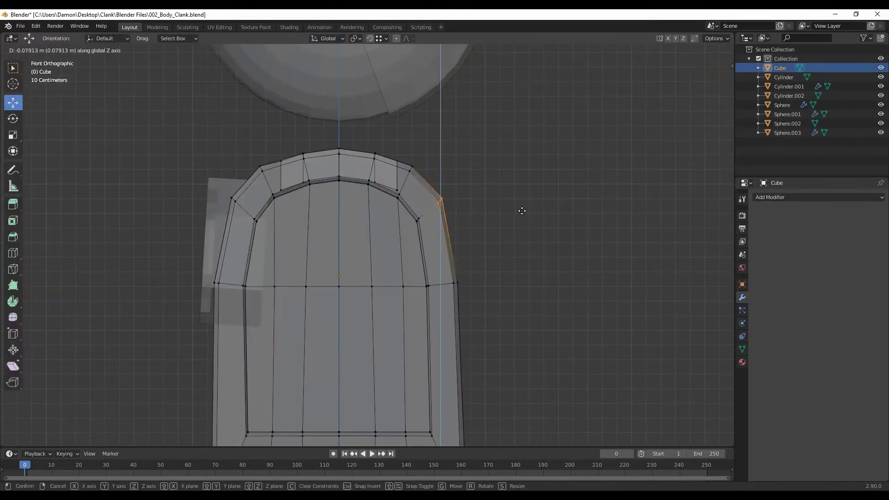
{"action": "left_click", "coordinate": [523, 213]}
{"action": "key", "text": "Tab"}
{"action": "middle_click_drag", "start_coordinate": [499, 305], "coordinate": [353, 272]}
Step: Add a new cube beside the body and flatten it along X into a slab
{"action": "key", "text": "shift+a"}
{"action": "left_click", "coordinate": [199, 64]}
{"action": "key", "text": "g"}
{"action": "key", "text": "x"}
{"action": "left_click", "coordinate": [461, 334]}
{"action": "key", "text": "s"}
{"action": "key", "text": "x"}
{"action": "left_click", "coordinate": [415, 259]}
Step: Narrow the slab along Y, checking it from the right side
{"action": "key", "text": "KP_1"}
{"action": "scroll", "coordinate": [451, 288], "scroll_direction": "up", "scroll_amount": 5}
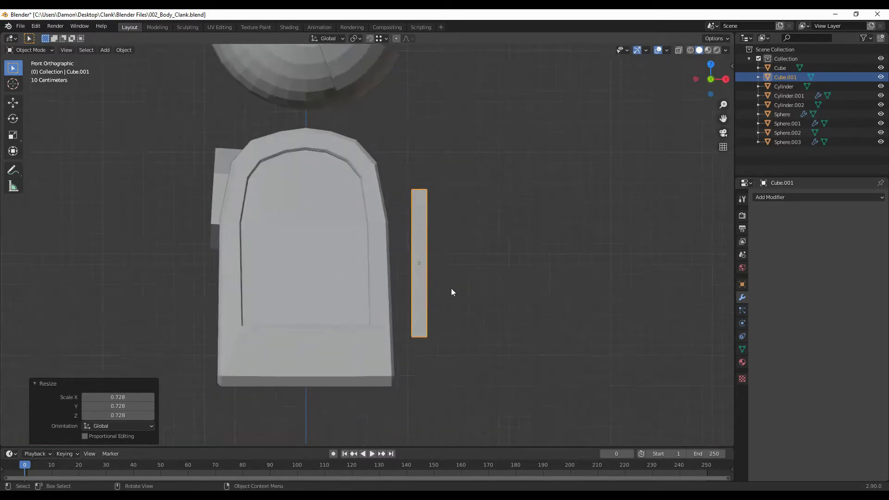
{"action": "key", "text": "KP_3"}
{"action": "left_click", "coordinate": [430, 326]}
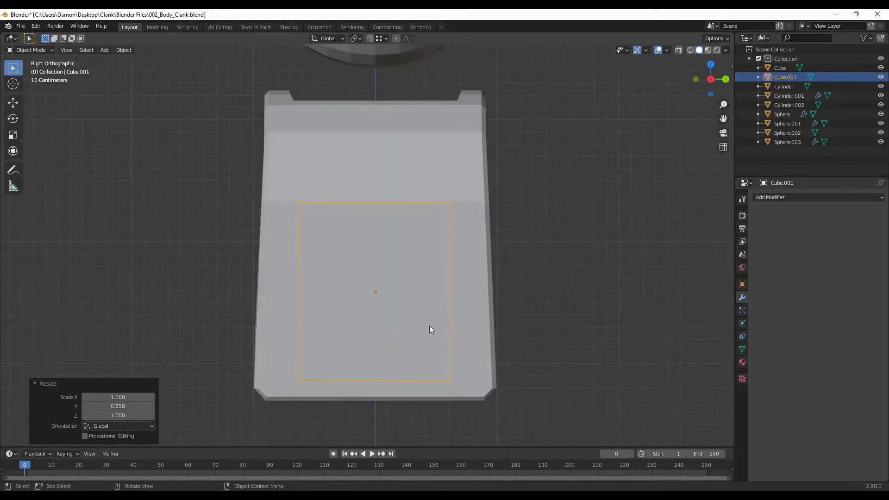
{"action": "key", "text": "s"}
{"action": "key", "text": "y"}
{"action": "left_click", "coordinate": [437, 296]}
{"action": "mouse_move", "coordinate": [438, 296]}
{"action": "middle_mouse_down"}
{"action": "mouse_move", "coordinate": [418, 325]}
{"action": "mouse_move", "coordinate": [390, 296]}
{"action": "middle_mouse_up"}
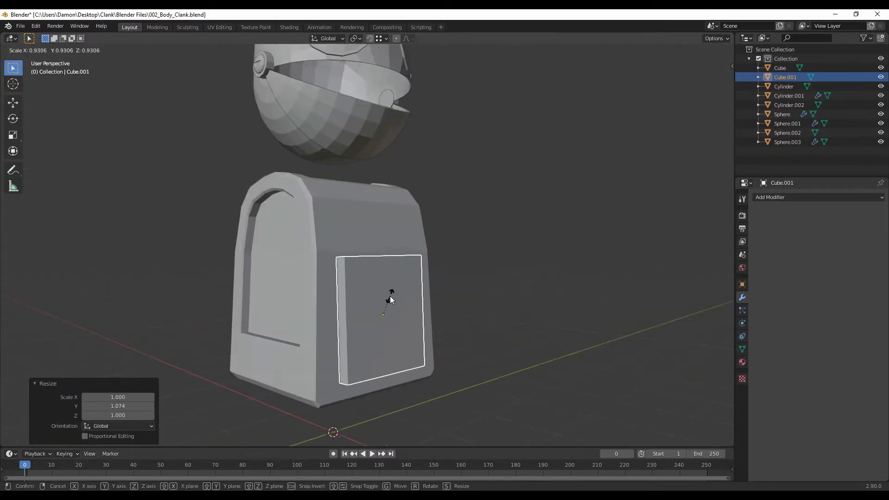
Step: Shrink the slab slightly so it fits on the body's side
{"action": "key", "text": "KP_1"}
{"action": "scroll", "coordinate": [390, 313], "scroll_direction": "up", "scroll_amount": 4}
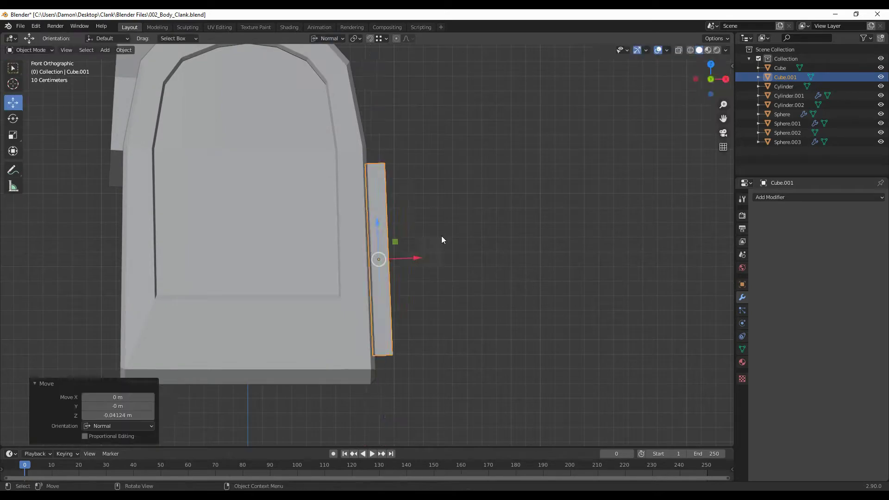
{"action": "key", "text": "KP_3"}
{"action": "scroll", "coordinate": [362, 260], "scroll_direction": "down", "scroll_amount": 3}
{"action": "key", "text": "s"}
{"action": "left_click", "coordinate": [362, 259]}
{"action": "scroll", "coordinate": [411, 285], "scroll_direction": "up", "scroll_amount": 3}
{"action": "middle_click_drag", "start_coordinate": [412, 285], "coordinate": [444, 287]}
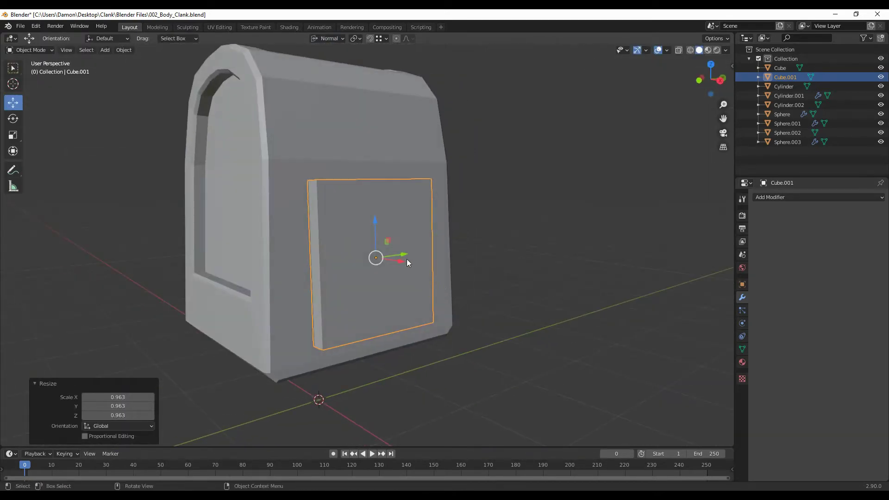
{"action": "key", "text": "KP_3"}
Step: Scale the panel face and bevel the panel's corners
{"action": "key", "text": "Tab"}
{"action": "key", "text": "s"}
{"action": "left_click", "coordinate": [439, 239]}
{"action": "scroll", "coordinate": [511, 240], "scroll_direction": "down", "scroll_amount": 3}
{"action": "mouse_move", "coordinate": [511, 240]}
{"action": "middle_mouse_down"}
{"action": "mouse_move", "coordinate": [345, 325]}
{"action": "mouse_move", "coordinate": [334, 351]}
{"action": "mouse_move", "coordinate": [407, 315]}
{"action": "mouse_move", "coordinate": [481, 360]}
{"action": "mouse_move", "coordinate": [331, 196]}
{"action": "middle_mouse_up"}
{"action": "key", "text": "ctrl+b"}
{"action": "left_click", "coordinate": [479, 356]}
{"action": "left_click", "coordinate": [462, 209]}
Step: Inset the panel's outer face to leave a border rim
{"action": "scroll", "coordinate": [463, 240], "scroll_direction": "down", "scroll_amount": 5}
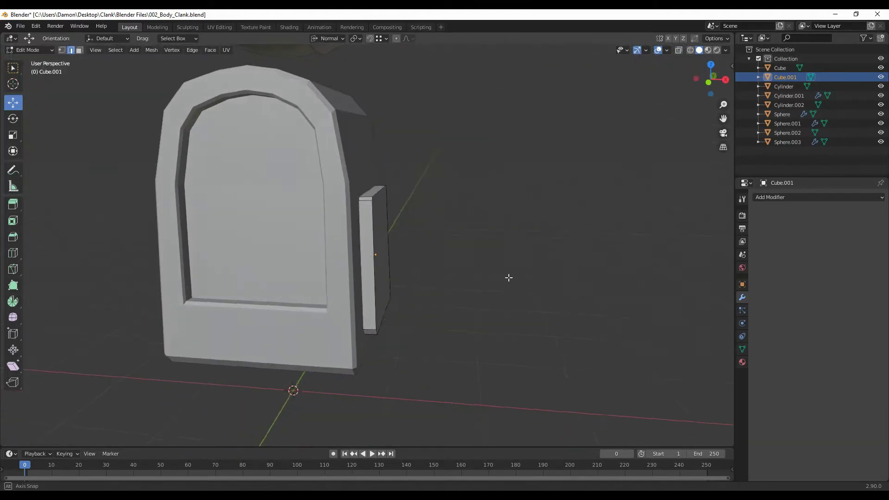
{"action": "scroll", "coordinate": [397, 287], "scroll_direction": "up", "scroll_amount": 6}
{"action": "key", "text": "KP_1"}
{"action": "key", "text": "g"}
{"action": "key", "text": "z"}
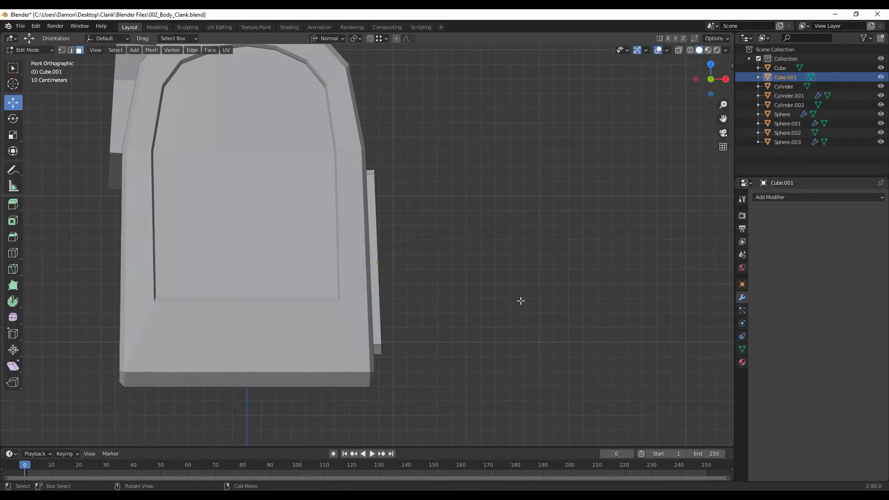
{"action": "middle_click_drag", "start_coordinate": [521, 301], "coordinate": [439, 305]}
{"action": "left_click", "coordinate": [439, 305]}
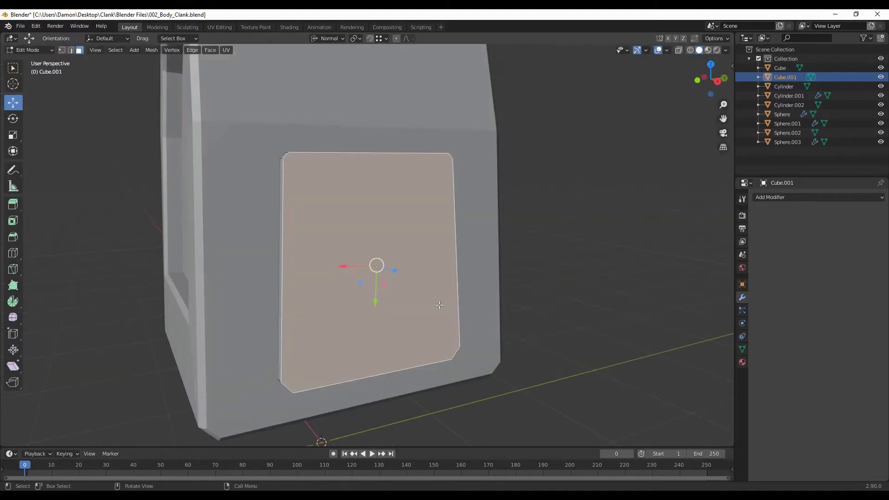
{"action": "left_click", "coordinate": [450, 353]}
Step: Push the panel's inner face inward along Z to recess it
{"action": "scroll", "coordinate": [462, 308], "scroll_direction": "down", "scroll_amount": 5}
{"action": "scroll", "coordinate": [383, 292], "scroll_direction": "up", "scroll_amount": 6}
{"action": "middle_click_drag", "start_coordinate": [383, 292], "coordinate": [438, 332]}
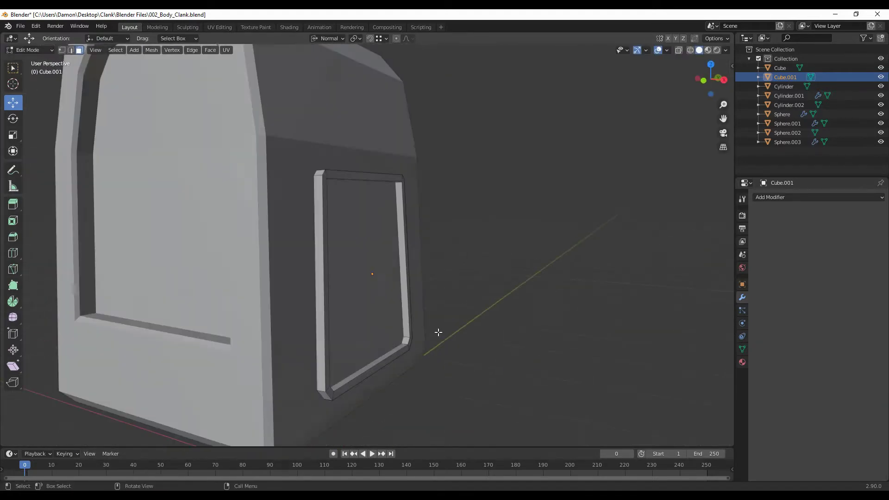
{"action": "key", "text": "KP_3"}
{"action": "mouse_move", "coordinate": [431, 299]}
{"action": "middle_mouse_down"}
{"action": "mouse_move", "coordinate": [364, 240]}
{"action": "mouse_move", "coordinate": [352, 278]}
{"action": "mouse_move", "coordinate": [387, 341]}
{"action": "middle_mouse_up"}
{"action": "key", "text": "g"}
{"action": "key", "text": "z"}
{"action": "key", "text": "z"}
{"action": "left_click", "coordinate": [387, 286]}
{"action": "key", "text": "g"}
{"action": "key", "text": "z"}
{"action": "key", "text": "z"}
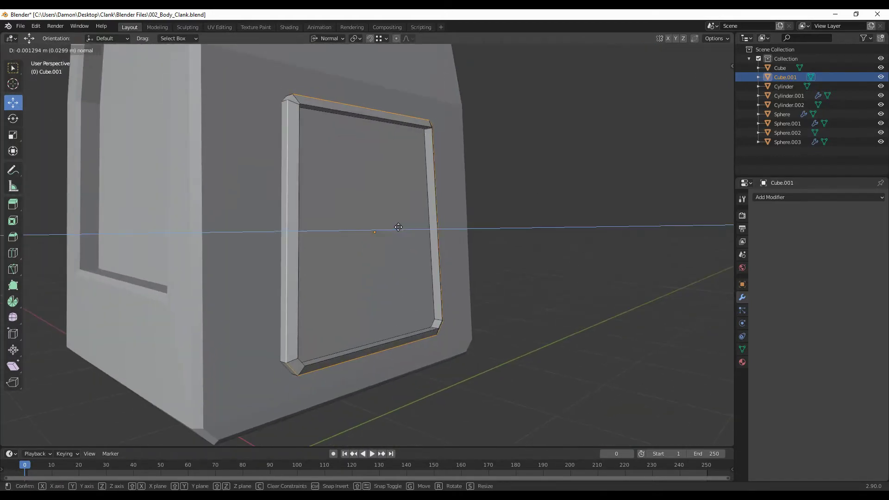
{"action": "key", "text": "Tab"}
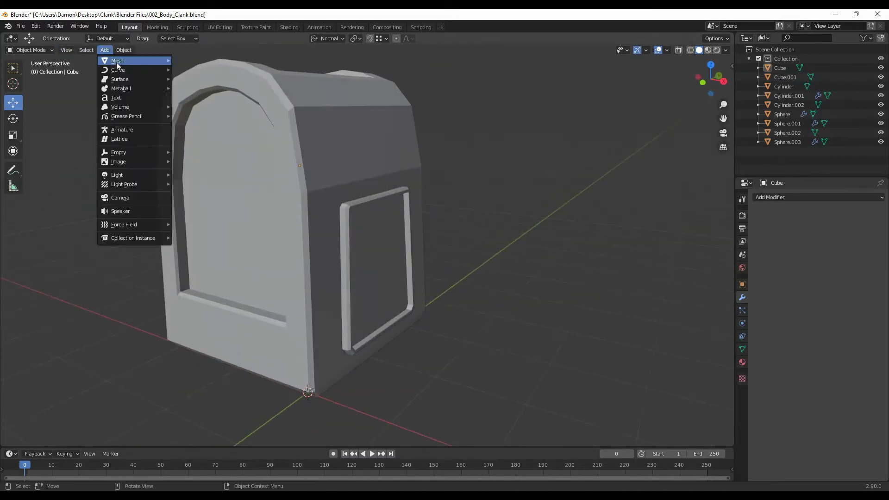
Step: Scale the body's small panel plate along Y and rotate it with global orientation
{"action": "key", "text": "s"}
{"action": "key", "text": "y"}
{"action": "key", "text": "y"}
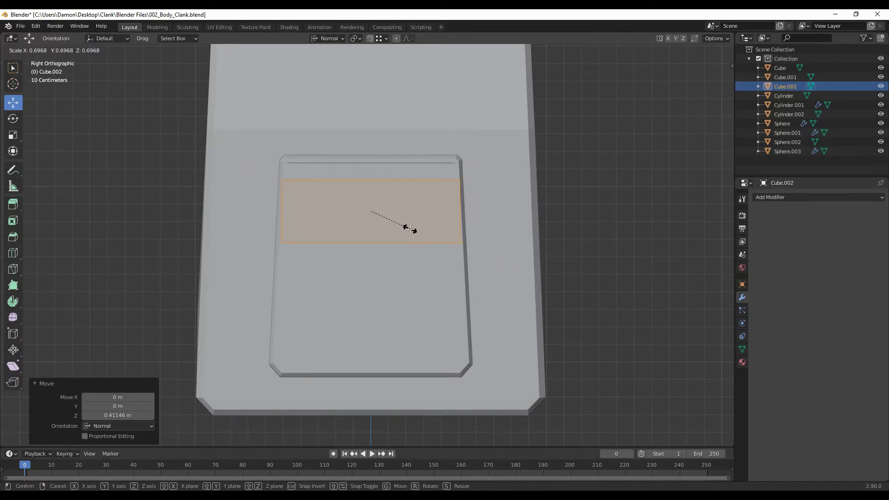
{"action": "left_click", "coordinate": [410, 229]}
{"action": "middle_click_drag", "start_coordinate": [410, 229], "coordinate": [440, 209]}
{"action": "key", "text": "KP_1"}
{"action": "key", "text": "r"}
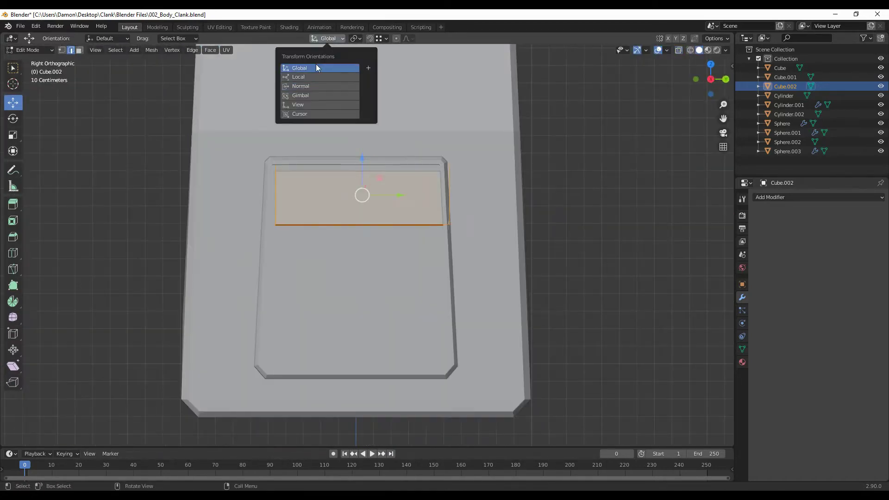
{"action": "left_click", "coordinate": [317, 68]}
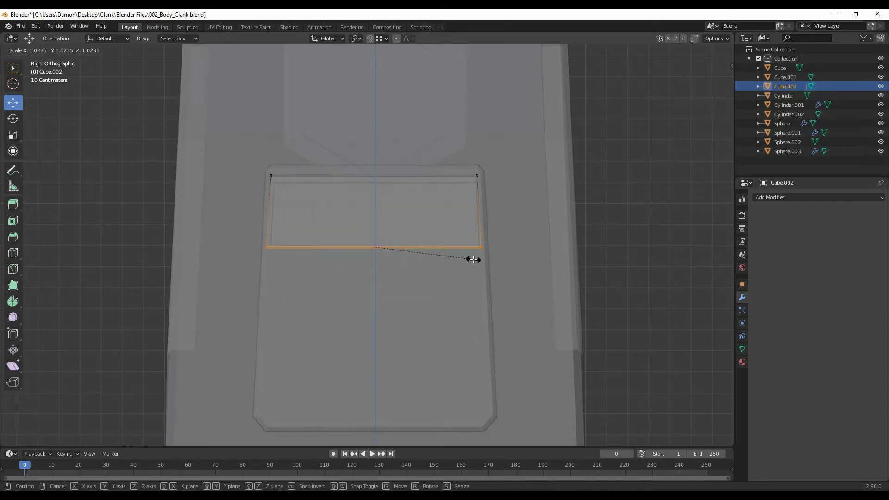
{"action": "left_click", "coordinate": [473, 260]}
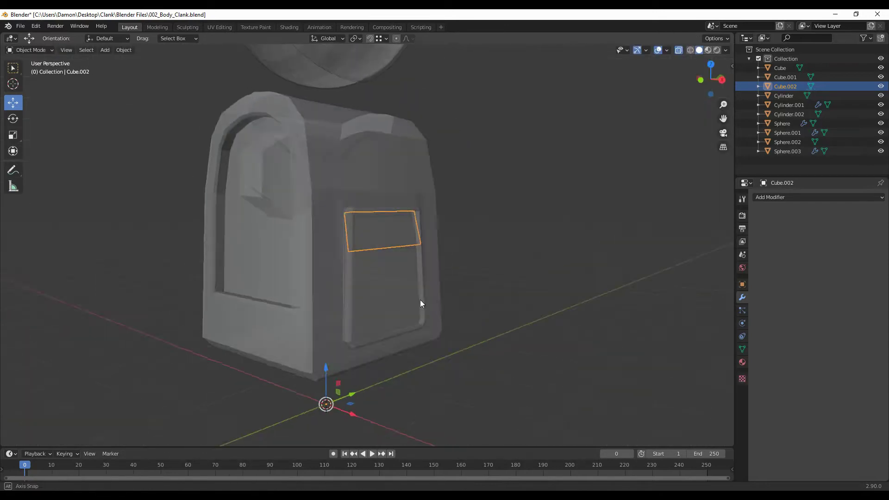
{"action": "middle_click_drag", "start_coordinate": [420, 299], "coordinate": [424, 285]}
{"action": "key", "text": "KP_1"}
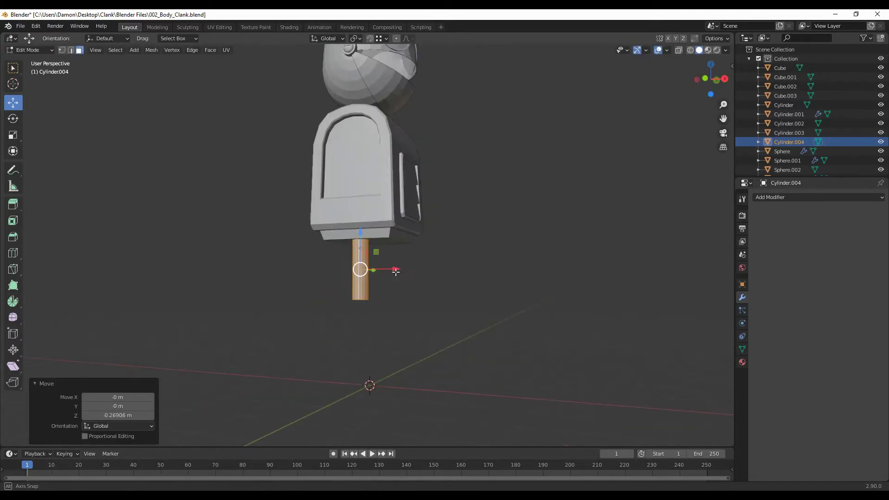
Step: Finish the leg cylinder and give it a Mirror modifier with a chosen mirror object
{"action": "key", "text": "Tab"}
{"action": "left_click", "coordinate": [815, 197]}
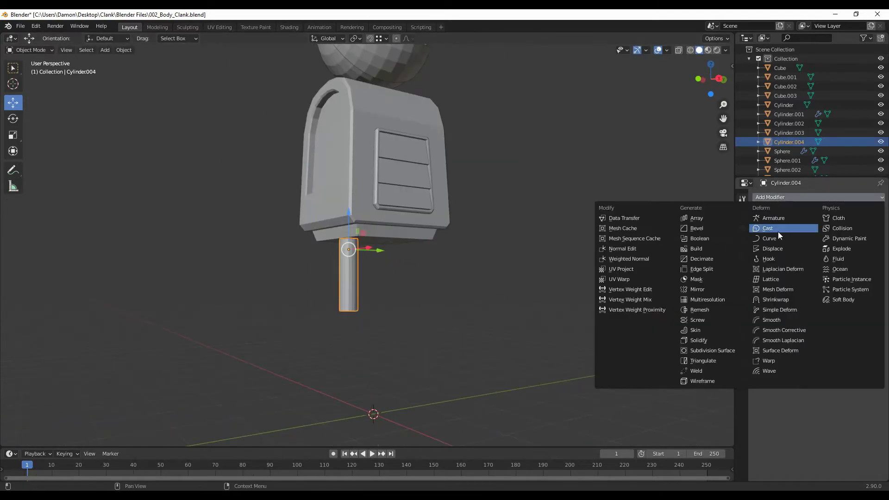
{"action": "left_click", "coordinate": [702, 289]}
{"action": "left_click", "coordinate": [870, 261]}
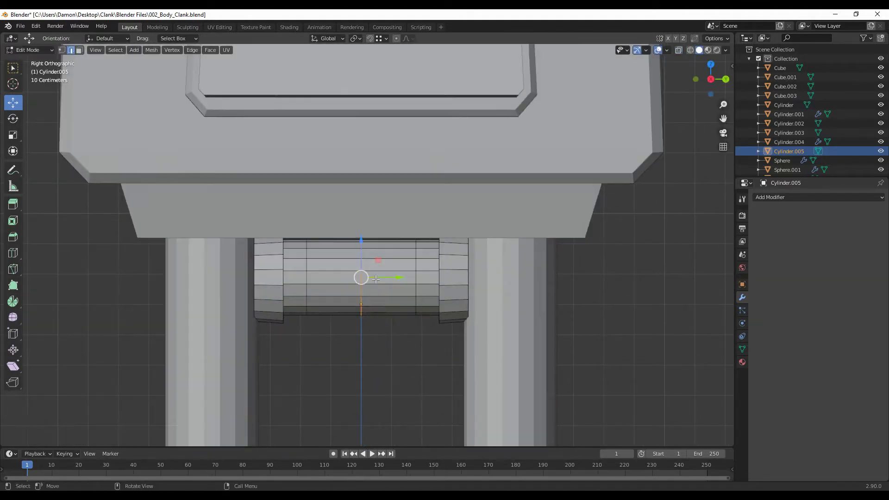
Step: Confirm the hip cylinder's size and turn on X-ray display
{"action": "left_click", "coordinate": [355, 278]}
{"action": "key", "text": "alt+z"}
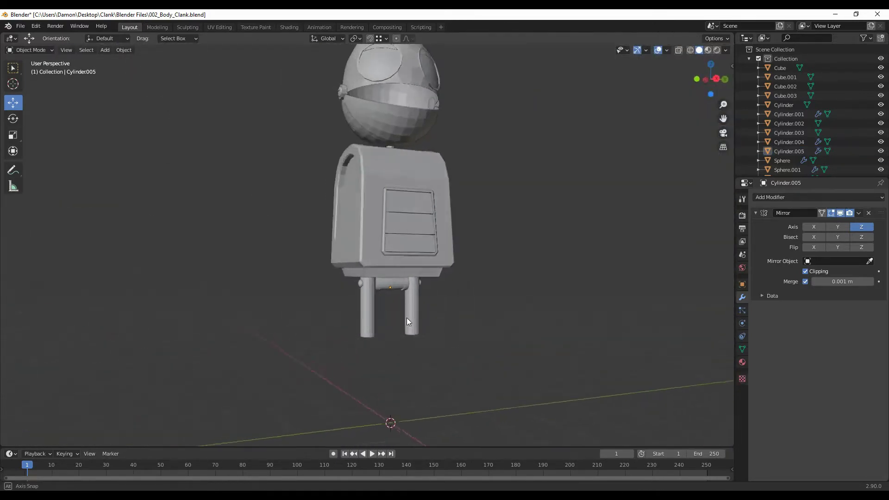
Step: Add a new cylinder mesh for the shoe
{"action": "mouse_move", "coordinate": [407, 320]}
{"action": "middle_mouse_down"}
{"action": "mouse_move", "coordinate": [385, 291]}
{"action": "mouse_move", "coordinate": [410, 293]}
{"action": "middle_mouse_up"}
{"action": "scroll", "coordinate": [363, 295], "scroll_direction": "up", "scroll_amount": 3}
{"action": "left_click", "coordinate": [105, 49]}
{"action": "left_click", "coordinate": [195, 106]}
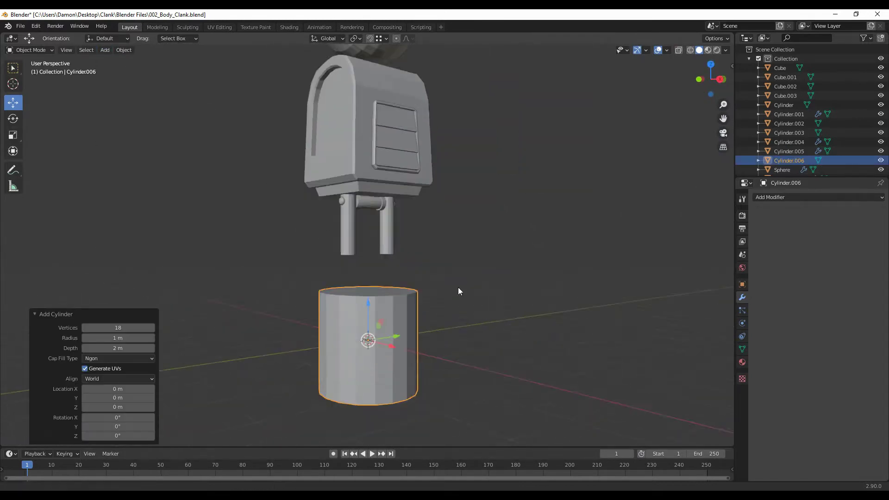
Step: Loop-cut and bevel a band around the cylinder, then delete faces to open a hole
{"action": "key", "text": "Tab"}
{"action": "key", "text": "KP_3"}
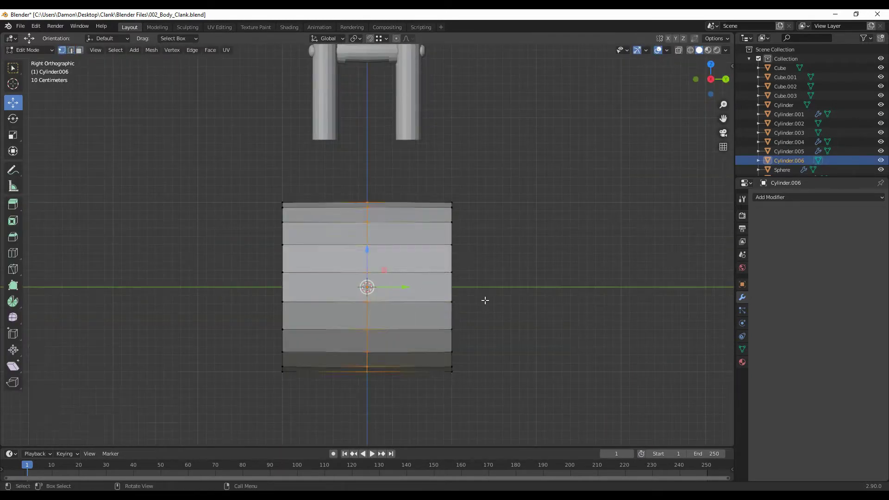
{"action": "key", "text": "ctrl+r"}
{"action": "left_click", "coordinate": [445, 315]}
{"action": "key", "text": "ctrl+b"}
{"action": "key", "text": "Escape"}
{"action": "mouse_move", "coordinate": [477, 320]}
{"action": "middle_mouse_down"}
{"action": "mouse_move", "coordinate": [495, 314]}
{"action": "mouse_move", "coordinate": [363, 293]}
{"action": "mouse_move", "coordinate": [506, 211]}
{"action": "mouse_move", "coordinate": [369, 251]}
{"action": "middle_mouse_up"}
{"action": "key", "text": "x"}
{"action": "left_click", "coordinate": [370, 259]}
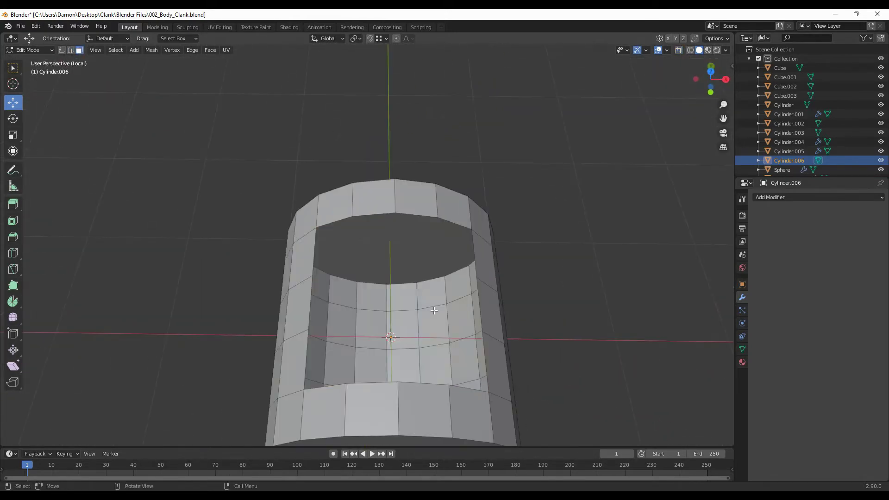
Step: Bridge the hole's edge loops into an inner wall and select the rim loops
{"action": "key", "text": "2"}
{"action": "right_click", "coordinate": [526, 172]}
{"action": "left_click", "coordinate": [491, 245]}
{"action": "mouse_move", "coordinate": [88, 382]}
{"action": "middle_mouse_down"}
{"action": "mouse_move", "coordinate": [586, 273]}
{"action": "mouse_move", "coordinate": [514, 360]}
{"action": "mouse_move", "coordinate": [473, 266]}
{"action": "mouse_move", "coordinate": [455, 329]}
{"action": "mouse_move", "coordinate": [465, 342]}
{"action": "mouse_move", "coordinate": [568, 254]}
{"action": "mouse_move", "coordinate": [577, 295]}
{"action": "middle_mouse_up"}
{"action": "left_click", "coordinate": [475, 296], "text": "alt"}
{"action": "key", "text": "ctrl+e"}
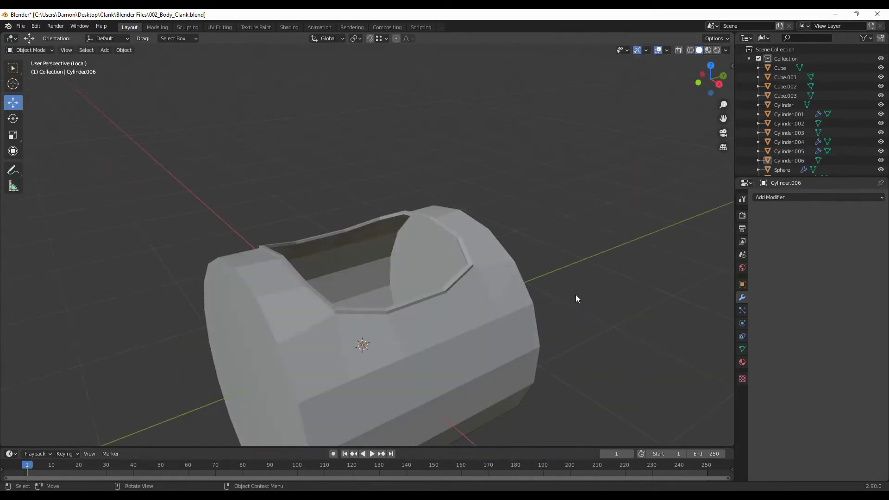
{"action": "key", "text": "KP_Decimal"}
{"action": "key", "text": "alt+z"}
{"action": "left_click", "coordinate": [457, 290], "text": "alt"}
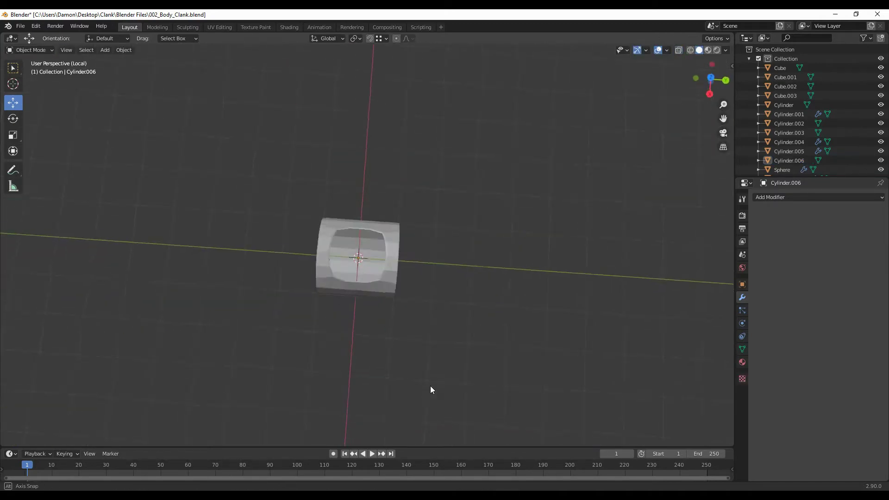
Step: Scale the opening's loops along X and Y to reshape the top opening
{"action": "mouse_move", "coordinate": [357, 206]}
{"action": "middle_mouse_down"}
{"action": "mouse_move", "coordinate": [343, 234]}
{"action": "mouse_move", "coordinate": [395, 270]}
{"action": "middle_mouse_up"}
{"action": "key", "text": "KP_7"}
{"action": "key", "text": "s"}
{"action": "key", "text": "x"}
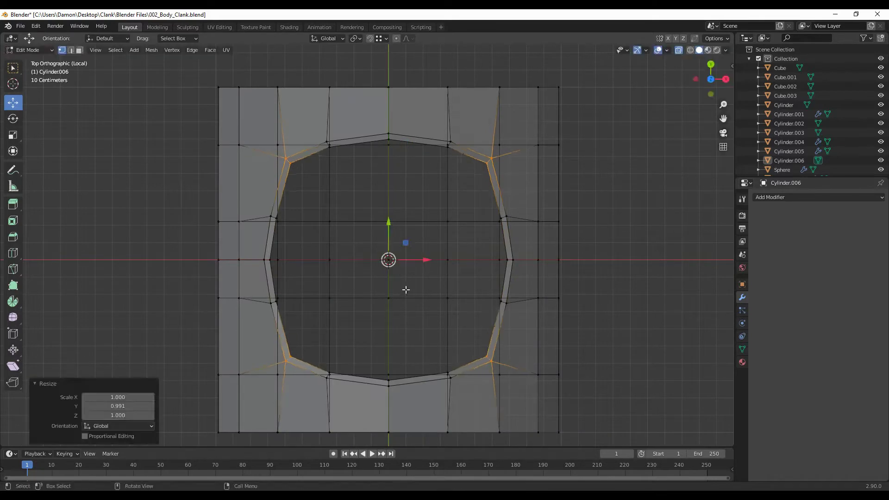
{"action": "scroll", "coordinate": [446, 312], "scroll_direction": "down", "scroll_amount": 4}
{"action": "middle_click_drag", "start_coordinate": [447, 312], "coordinate": [503, 305]}
{"action": "key", "text": "KP_3"}
{"action": "scroll", "coordinate": [452, 248], "scroll_direction": "up", "scroll_amount": 3}
{"action": "key", "text": "s"}
{"action": "key", "text": "y"}
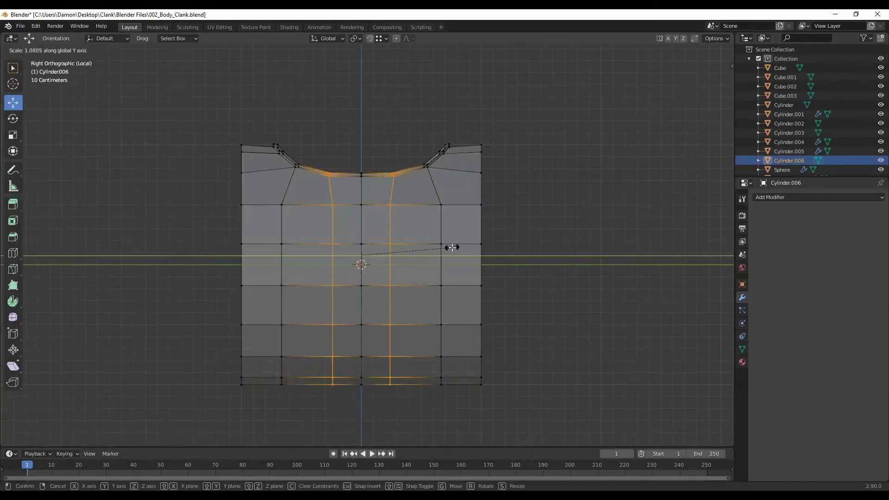
{"action": "key", "text": "Escape"}
{"action": "mouse_move", "coordinate": [310, 286]}
{"action": "middle_mouse_down"}
{"action": "mouse_move", "coordinate": [474, 316]}
{"action": "mouse_move", "coordinate": [499, 279]}
{"action": "mouse_move", "coordinate": [370, 213]}
{"action": "middle_mouse_up"}
Step: Recess the bottom faces inward and adjust an edge path along the side
{"action": "key", "text": "3"}
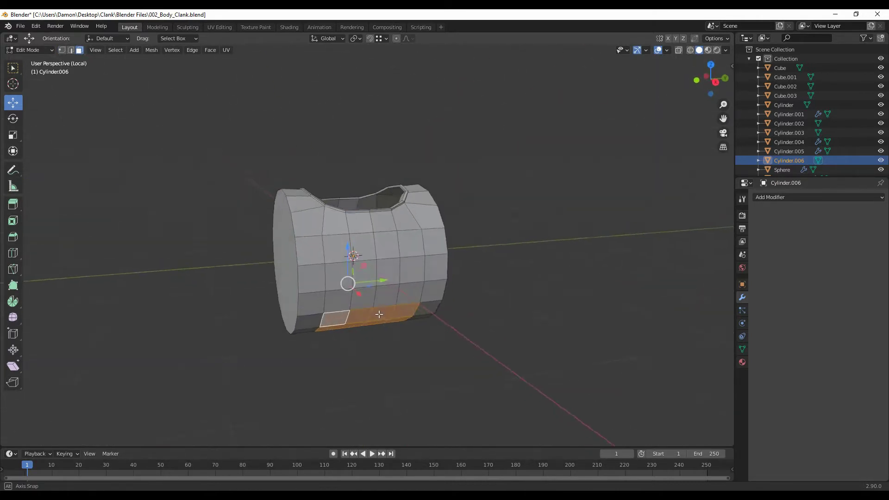
{"action": "key", "text": "alt+s"}
{"action": "mouse_move", "coordinate": [307, 317]}
{"action": "middle_mouse_down"}
{"action": "mouse_move", "coordinate": [333, 336]}
{"action": "mouse_move", "coordinate": [408, 269]}
{"action": "middle_mouse_up"}
{"action": "key", "text": "alt+a"}
{"action": "key", "text": "2"}
{"action": "left_click", "coordinate": [400, 274], "text": "ctrl"}
{"action": "left_click_drag", "start_coordinate": [419, 245], "coordinate": [420, 234]}
{"action": "middle_click_drag", "start_coordinate": [420, 234], "coordinate": [449, 283]}
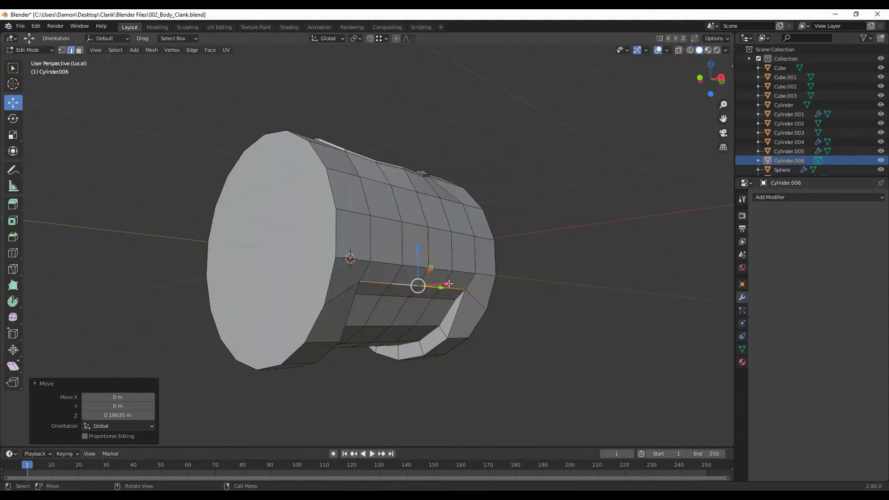
{"action": "left_click_drag", "start_coordinate": [420, 245], "coordinate": [421, 262]}
{"action": "mouse_move", "coordinate": [421, 261]}
{"action": "middle_mouse_down"}
{"action": "mouse_move", "coordinate": [332, 267]}
{"action": "mouse_move", "coordinate": [352, 260]}
{"action": "middle_mouse_up"}
Step: Delete the right half of the shoe and add a Mirror modifier to restore it
{"action": "key", "text": "KP_3"}
{"action": "key", "text": "3"}
{"action": "key", "text": "alt+z"}
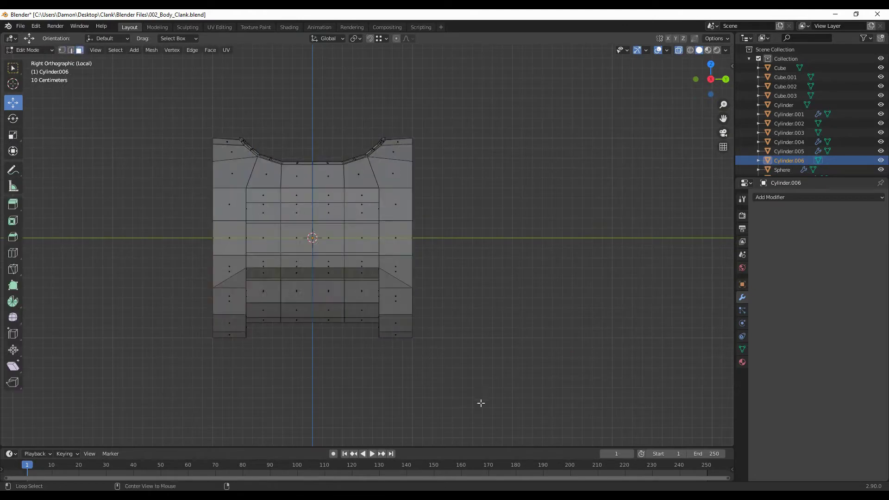
{"action": "left_click_drag", "start_coordinate": [482, 411], "coordinate": [307, 64]}
{"action": "key", "text": "x"}
{"action": "key", "text": "alt+z"}
{"action": "middle_click_drag", "start_coordinate": [451, 239], "coordinate": [468, 250]}
{"action": "left_click", "coordinate": [819, 197]}
{"action": "left_click", "coordinate": [715, 293]}
{"action": "left_click", "coordinate": [837, 227]}
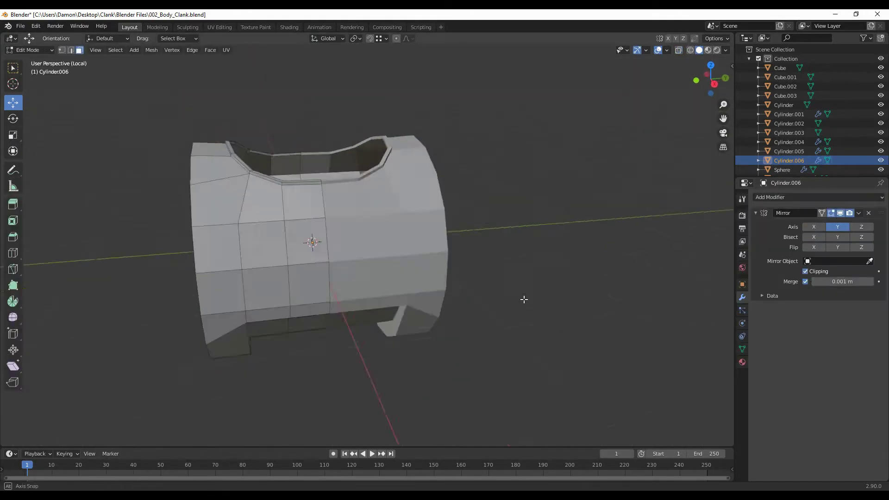
Step: Inset and bevel the shoe's end face into a rounded domed cap
{"action": "mouse_move", "coordinate": [525, 298]}
{"action": "middle_mouse_down"}
{"action": "mouse_move", "coordinate": [346, 269]}
{"action": "mouse_move", "coordinate": [394, 282]}
{"action": "middle_mouse_up"}
{"action": "left_click", "coordinate": [347, 269]}
{"action": "left_click", "coordinate": [340, 273]}
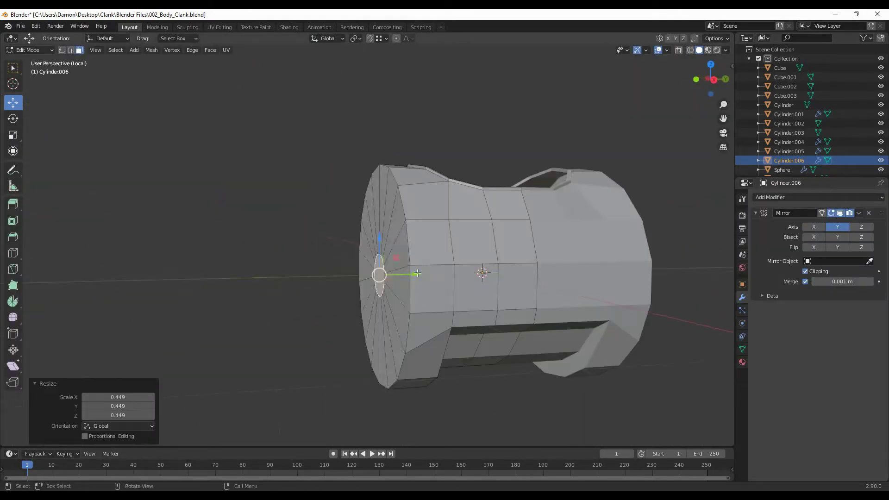
{"action": "key", "text": "i"}
{"action": "key", "text": "g"}
{"action": "key", "text": "ctrl+b"}
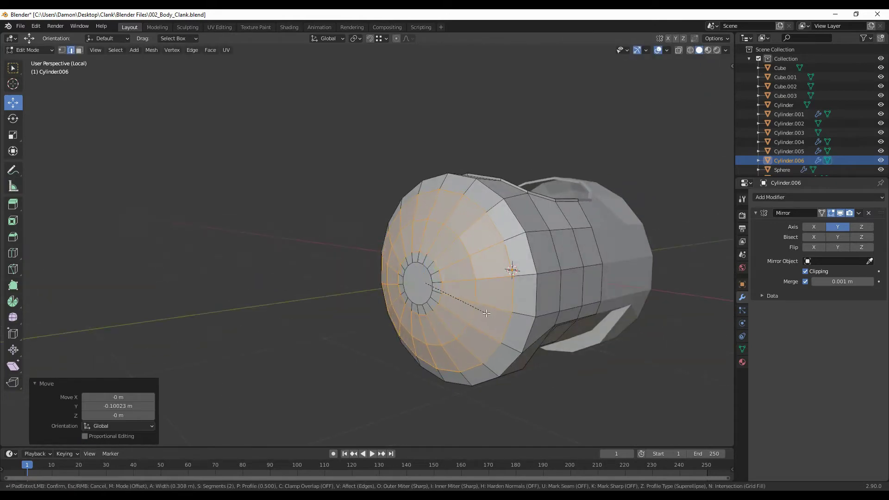
{"action": "key", "text": "Escape"}
{"action": "mouse_move", "coordinate": [487, 313]}
{"action": "middle_mouse_down", "text": "alt"}
{"action": "mouse_move", "coordinate": [443, 306]}
{"action": "mouse_move", "coordinate": [417, 324]}
{"action": "mouse_move", "coordinate": [492, 362]}
{"action": "mouse_move", "coordinate": [434, 266]}
{"action": "middle_mouse_up", "text": "alt"}
Step: Knife new edges into the shoe's surface
{"action": "key", "text": "Tab"}
{"action": "scroll", "coordinate": [405, 338], "scroll_direction": "down", "scroll_amount": 5}
{"action": "scroll", "coordinate": [417, 341], "scroll_direction": "up", "scroll_amount": 5}
{"action": "key", "text": "Tab"}
{"action": "scroll", "coordinate": [433, 266], "scroll_direction": "up", "scroll_amount": 5}
{"action": "key", "text": "k"}
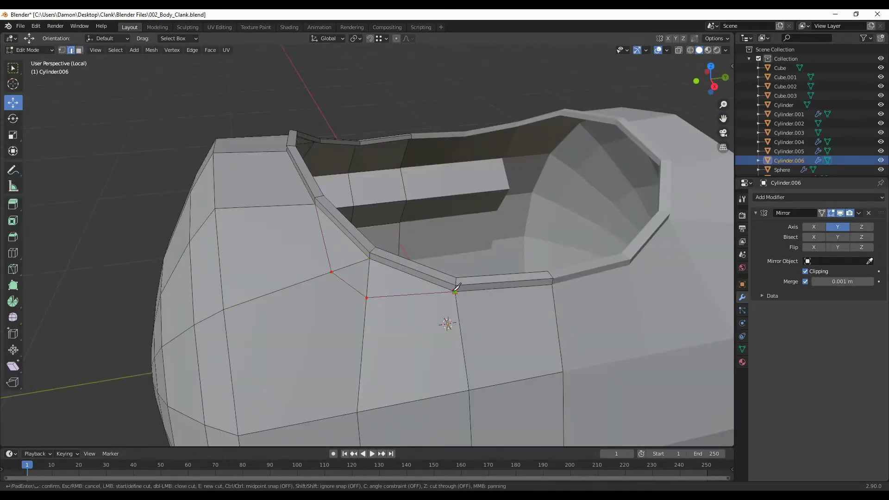
{"action": "key", "text": "Return"}
Step: Make another knife cut and merge the selected vertices at their centre
{"action": "key", "text": "1"}
{"action": "middle_click_drag", "start_coordinate": [453, 314], "coordinate": [374, 259]}
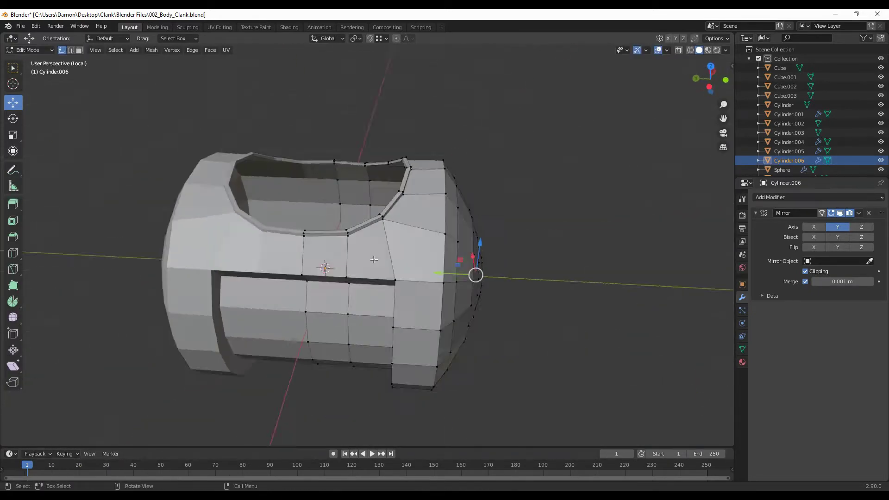
{"action": "scroll", "coordinate": [375, 260], "scroll_direction": "up", "scroll_amount": 4}
{"action": "key", "text": "k"}
{"action": "right_click", "coordinate": [645, 437]}
{"action": "left_click", "coordinate": [685, 411]}
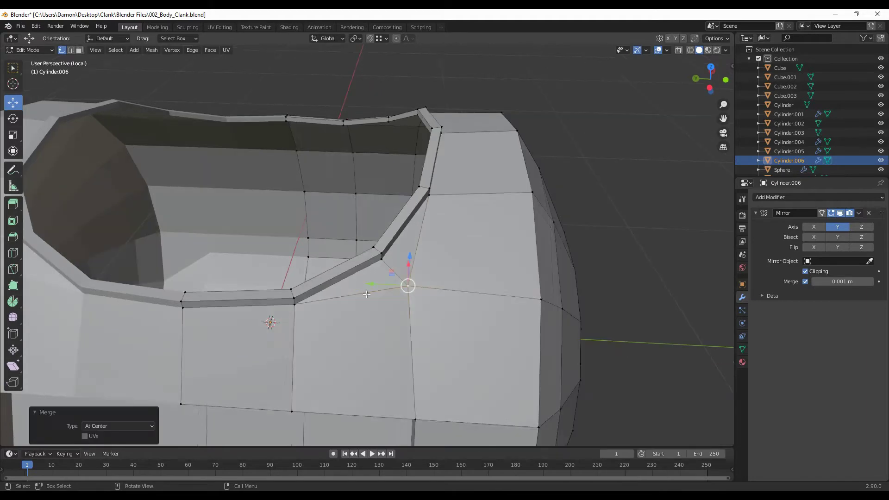
{"action": "key", "text": "1"}
{"action": "middle_click_drag", "start_coordinate": [652, 332], "coordinate": [353, 275]}
{"action": "scroll", "coordinate": [353, 275], "scroll_direction": "down", "scroll_amount": 4}
{"action": "key", "text": "Tab"}
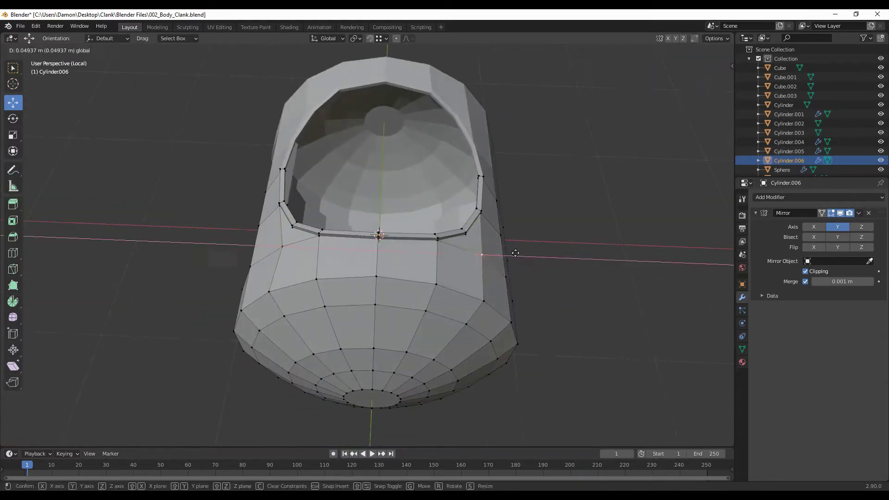
{"action": "mouse_move", "coordinate": [511, 250]}
{"action": "middle_mouse_down"}
{"action": "mouse_move", "coordinate": [482, 234]}
{"action": "mouse_move", "coordinate": [405, 310]}
{"action": "mouse_move", "coordinate": [480, 337]}
{"action": "middle_mouse_up"}
Step: Show all parts again and raise the shoe along Z to sit under the leg
{"action": "key", "text": "KP_Divide"}
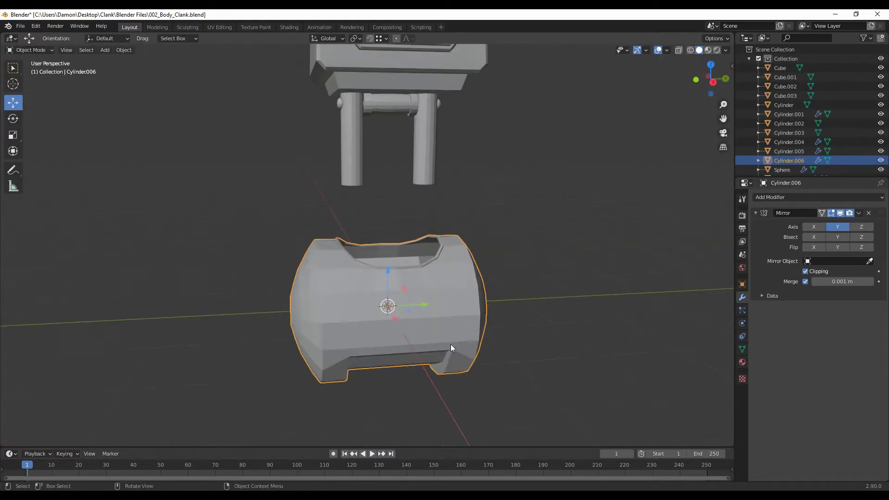
{"action": "key", "text": "g"}
{"action": "key", "text": "z"}
{"action": "left_click", "coordinate": [406, 212]}
{"action": "mouse_move", "coordinate": [406, 212]}
{"action": "middle_mouse_down"}
{"action": "mouse_move", "coordinate": [441, 299]}
{"action": "mouse_move", "coordinate": [370, 216]}
{"action": "mouse_move", "coordinate": [362, 337]}
{"action": "middle_mouse_up"}
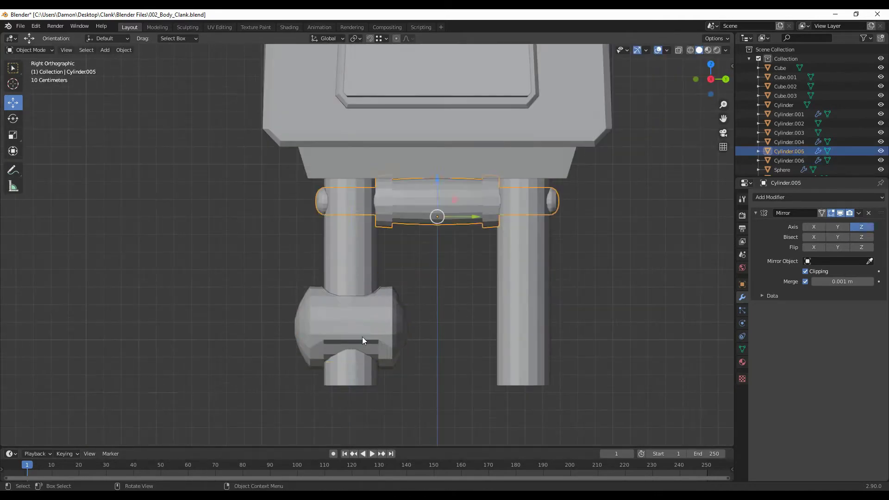
{"action": "key", "text": "Tab"}
Step: Scale the leg's hip cylinder in Edit Mode
{"action": "key", "text": "Tab"}
{"action": "scroll", "coordinate": [393, 310], "scroll_direction": "up", "scroll_amount": 5}
{"action": "scroll", "coordinate": [460, 340], "scroll_direction": "down", "scroll_amount": 8}
{"action": "scroll", "coordinate": [394, 295], "scroll_direction": "up", "scroll_amount": 5}
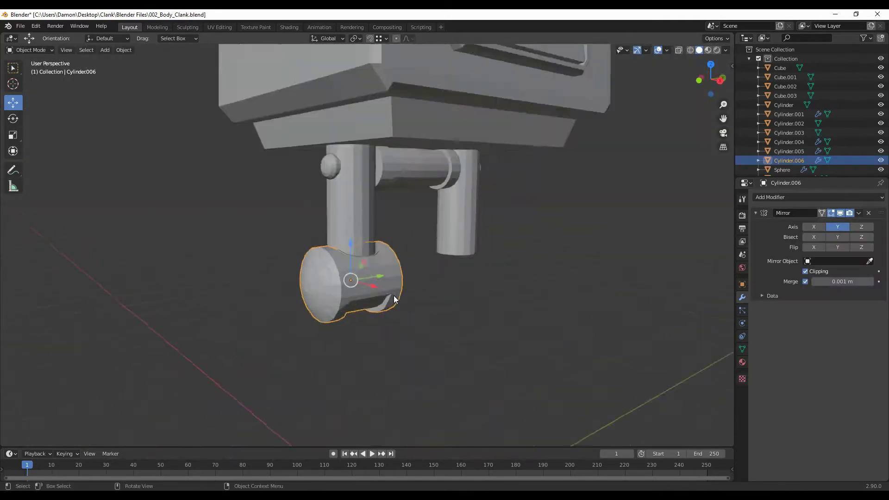
{"action": "left_click", "coordinate": [368, 283]}
{"action": "key", "text": "Tab"}
{"action": "mouse_move", "coordinate": [368, 283]}
{"action": "middle_mouse_down"}
{"action": "mouse_move", "coordinate": [446, 330]}
{"action": "mouse_move", "coordinate": [502, 337]}
{"action": "middle_mouse_up"}
{"action": "key", "text": "Tab"}
{"action": "scroll", "coordinate": [502, 337], "scroll_direction": "down", "scroll_amount": 5}
{"action": "left_click", "coordinate": [398, 232]}
{"action": "key", "text": "s"}
{"action": "left_click", "coordinate": [441, 270]}
{"action": "scroll", "coordinate": [454, 351], "scroll_direction": "down", "scroll_amount": 5}
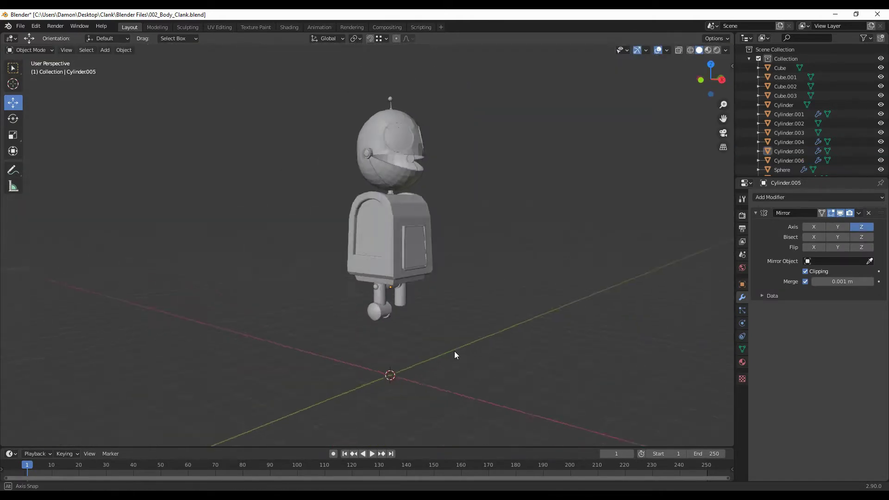
{"action": "scroll", "coordinate": [461, 340], "scroll_direction": "up", "scroll_amount": 5}
Step: Give the shoe a Mirror modifier that mirrors along Y instead of X
{"action": "left_click", "coordinate": [789, 160]}
{"action": "left_click", "coordinate": [788, 197]}
{"action": "left_click", "coordinate": [707, 291]}
{"action": "left_click", "coordinate": [837, 227]}
{"action": "left_click", "coordinate": [814, 227]}
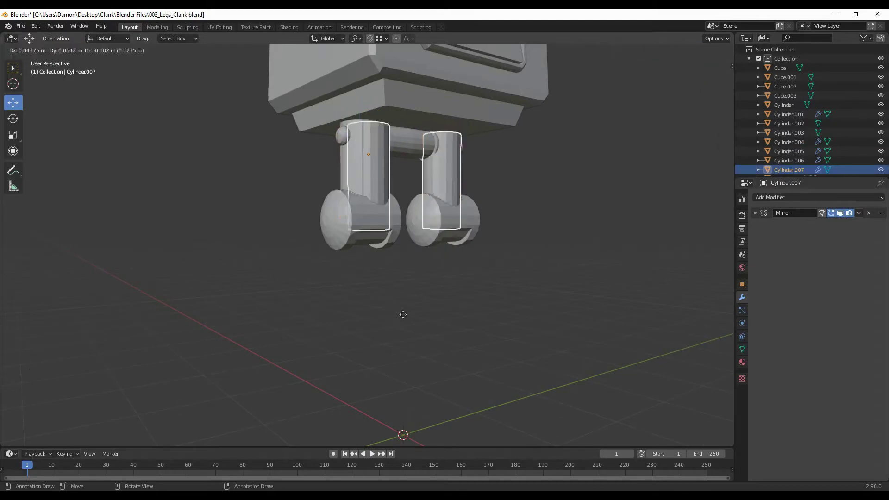
{"action": "left_click", "coordinate": [403, 314]}
{"action": "mouse_move", "coordinate": [387, 269]}
{"action": "middle_mouse_down"}
{"action": "mouse_move", "coordinate": [325, 276]}
{"action": "mouse_move", "coordinate": [397, 293]}
{"action": "mouse_move", "coordinate": [399, 336]}
{"action": "middle_mouse_up"}
{"action": "key", "text": "KP_3"}
Step: Add a new cylinder and tilt it 85 degrees for the horizontal joint
{"action": "key", "text": "shift+a"}
{"action": "left_click", "coordinate": [139, 107]}
{"action": "key", "text": "KP_3"}
{"action": "key", "text": "r"}
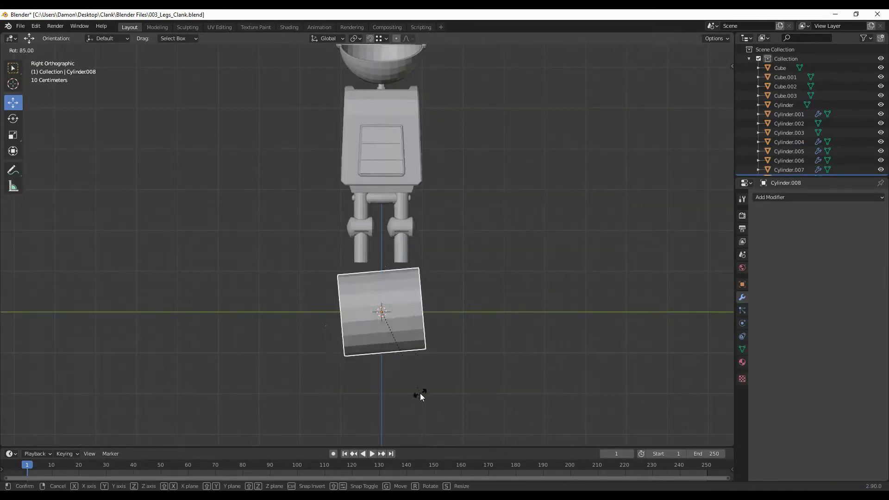
{"action": "left_click", "coordinate": [420, 394]}
{"action": "scroll", "coordinate": [400, 308], "scroll_direction": "up", "scroll_amount": 5}
Step: Resize the joint cylinder's mesh in Edit Mode
{"action": "key", "text": "Tab"}
{"action": "key", "text": "s"}
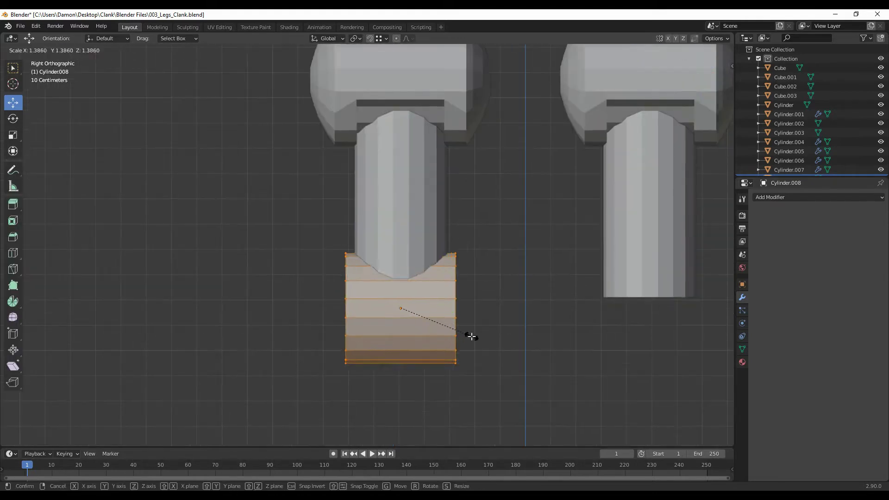
{"action": "left_click", "coordinate": [491, 317]}
{"action": "mouse_move", "coordinate": [491, 316]}
{"action": "middle_mouse_down"}
{"action": "mouse_move", "coordinate": [367, 331]}
{"action": "mouse_move", "coordinate": [477, 339]}
{"action": "middle_mouse_up"}
{"action": "scroll", "coordinate": [357, 320], "scroll_direction": "down", "scroll_amount": 4}
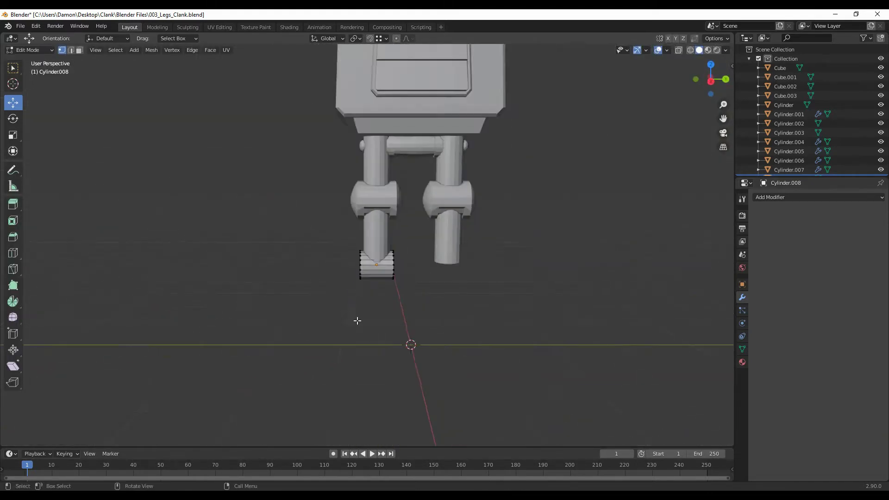
{"action": "scroll", "coordinate": [422, 332], "scroll_direction": "up", "scroll_amount": 4}
{"action": "mouse_move", "coordinate": [357, 319]}
{"action": "middle_mouse_down", "text": "alt"}
{"action": "mouse_move", "coordinate": [421, 333]}
{"action": "mouse_move", "coordinate": [713, 292]}
{"action": "middle_mouse_up", "text": "alt"}
{"action": "scroll", "coordinate": [456, 280], "scroll_direction": "up", "scroll_amount": 3}
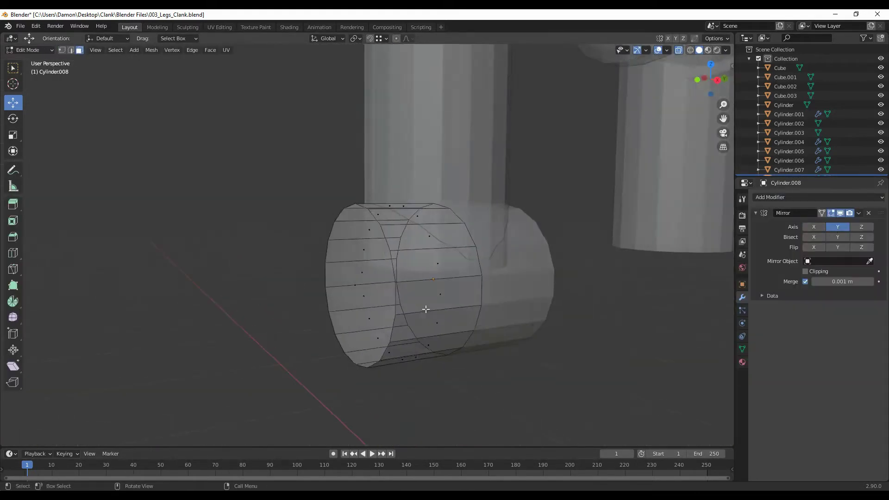
Step: Inset and bevel the cylinder's end-cap face, adding an edge loop around it
{"action": "key", "text": "3"}
{"action": "left_click", "coordinate": [457, 279]}
{"action": "key", "text": "i"}
{"action": "middle_click_drag", "start_coordinate": [456, 279], "coordinate": [451, 306]}
{"action": "key", "text": "2"}
{"action": "key", "text": "ctrl+r"}
{"action": "left_click", "coordinate": [448, 306]}
{"action": "left_click", "coordinate": [450, 316]}
{"action": "scroll", "coordinate": [539, 283], "scroll_direction": "up", "scroll_amount": 3}
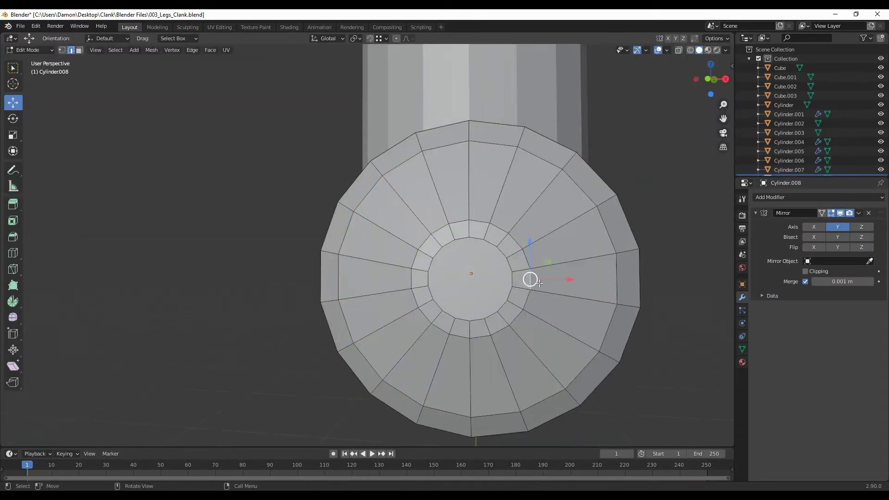
Step: Return to Object Mode, view both legs, and add a flat plane for the shoe
{"action": "key", "text": "Tab"}
{"action": "scroll", "coordinate": [607, 237], "scroll_direction": "down", "scroll_amount": 5}
{"action": "middle_click_drag", "start_coordinate": [607, 236], "coordinate": [374, 355]}
{"action": "key", "text": "ctrl+a"}
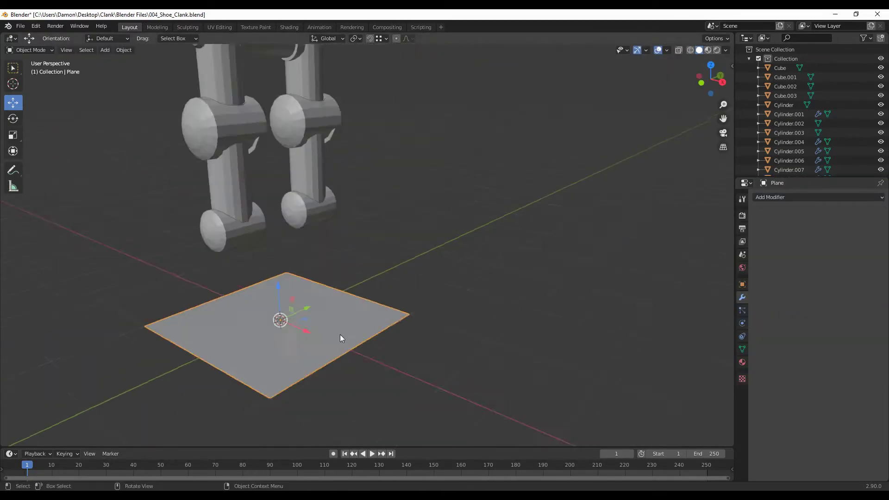
Step: Cut an edge loop across the plane and pull the front middle vertex into a pointed tip
{"action": "key", "text": "g"}
{"action": "key", "text": "x"}
{"action": "left_click", "coordinate": [432, 332]}
{"action": "left_click", "coordinate": [447, 326]}
{"action": "left_click", "coordinate": [377, 292]}
{"action": "key", "text": "g"}
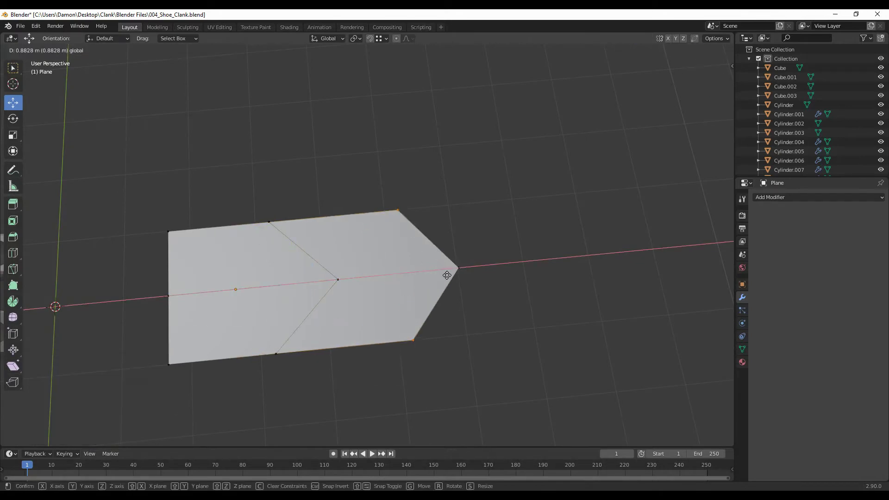
{"action": "left_click", "coordinate": [447, 276]}
{"action": "mouse_move", "coordinate": [447, 275]}
{"action": "middle_mouse_down"}
{"action": "mouse_move", "coordinate": [408, 208]}
{"action": "mouse_move", "coordinate": [302, 184]}
{"action": "mouse_move", "coordinate": [449, 318]}
{"action": "middle_mouse_up"}
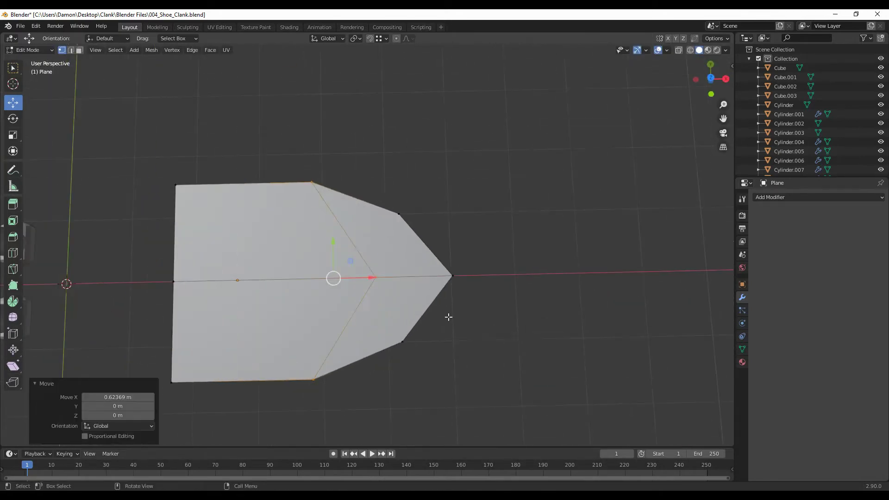
{"action": "left_click", "coordinate": [465, 279]}
{"action": "mouse_move", "coordinate": [465, 279]}
{"action": "middle_mouse_down"}
{"action": "mouse_move", "coordinate": [363, 308]}
{"action": "mouse_move", "coordinate": [434, 284]}
{"action": "middle_mouse_up"}
Step: Add an edge loop near the toe and narrow the toe vertices along Y
{"action": "key", "text": "ctrl+r"}
{"action": "left_click", "coordinate": [408, 301]}
{"action": "key", "text": "s"}
{"action": "key", "text": "y"}
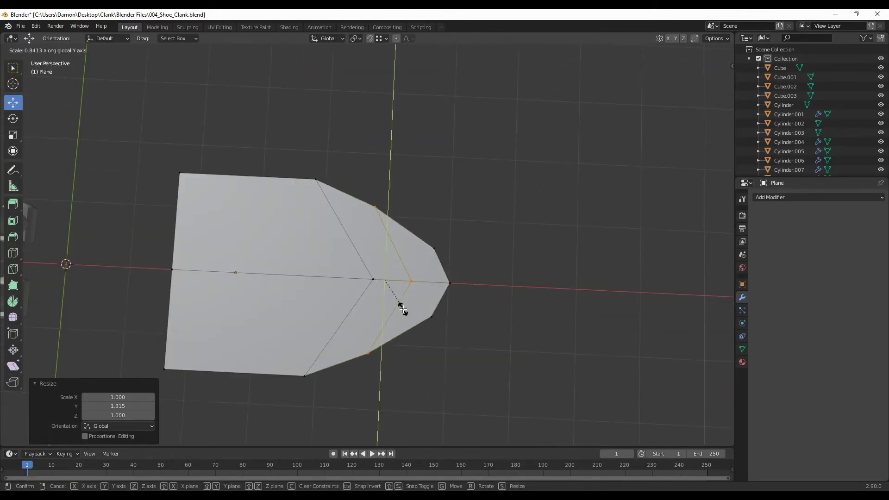
{"action": "key", "text": "g"}
{"action": "key", "text": "x"}
{"action": "left_click", "coordinate": [403, 246]}
{"action": "middle_click_drag", "start_coordinate": [403, 247], "coordinate": [393, 287]}
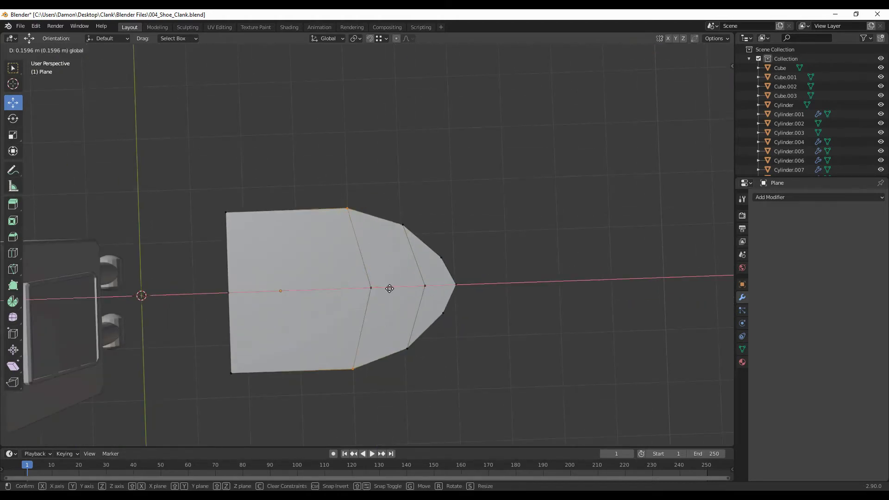
{"action": "left_click", "coordinate": [361, 178]}
Step: Slide another edge loop into the sole and shrink the heel end slightly
{"action": "key", "text": "g"}
{"action": "key", "text": "x"}
{"action": "left_click", "coordinate": [368, 258]}
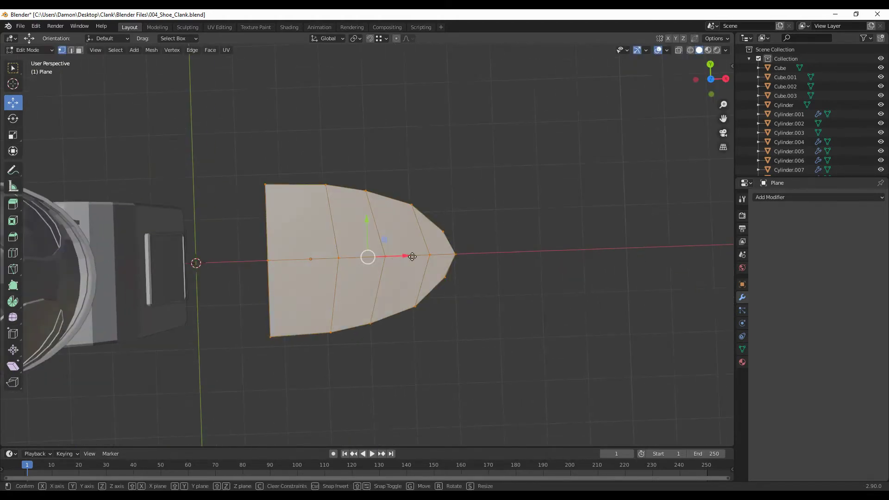
{"action": "mouse_move", "coordinate": [367, 258]}
{"action": "middle_mouse_down"}
{"action": "mouse_move", "coordinate": [500, 310]}
{"action": "mouse_move", "coordinate": [412, 307]}
{"action": "middle_mouse_up"}
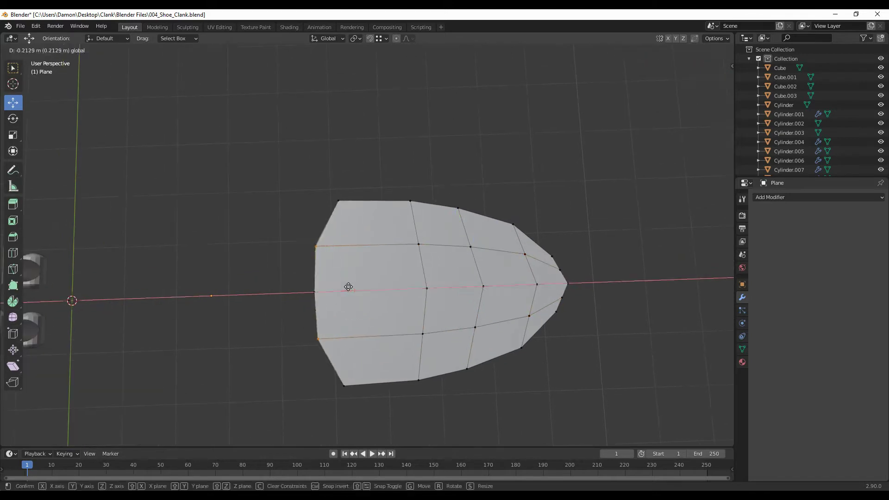
{"action": "left_click", "coordinate": [567, 283]}
{"action": "middle_click_drag", "start_coordinate": [567, 283], "coordinate": [355, 324], "text": "shift"}
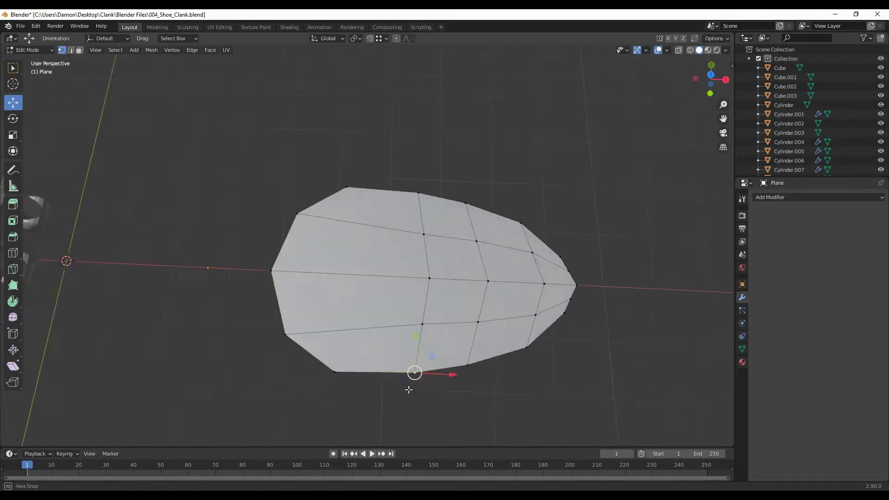
{"action": "middle_click_drag", "start_coordinate": [408, 390], "coordinate": [446, 348]}
{"action": "key", "text": "s"}
{"action": "left_click", "coordinate": [476, 278]}
{"action": "scroll", "coordinate": [476, 278], "scroll_direction": "up", "scroll_amount": 5}
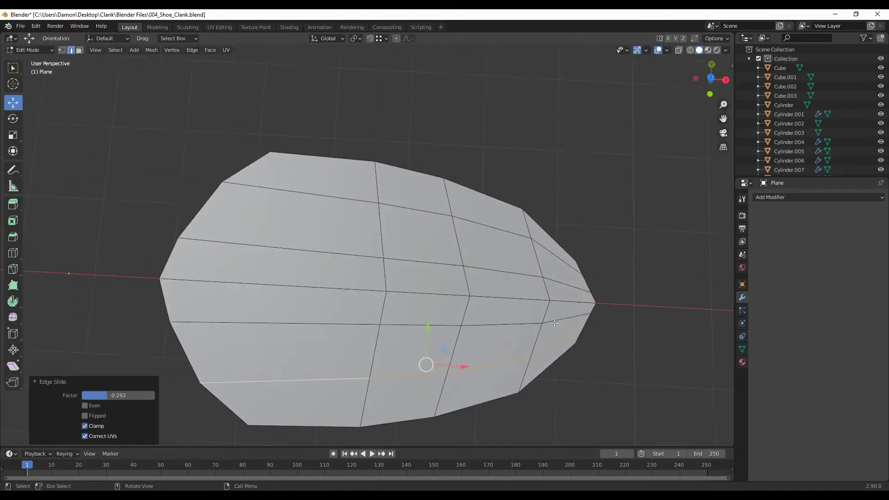
Step: Widen the selected heel vertices to round out the sole outline
{"action": "key", "text": "1"}
{"action": "middle_click_drag", "start_coordinate": [381, 263], "coordinate": [238, 219]}
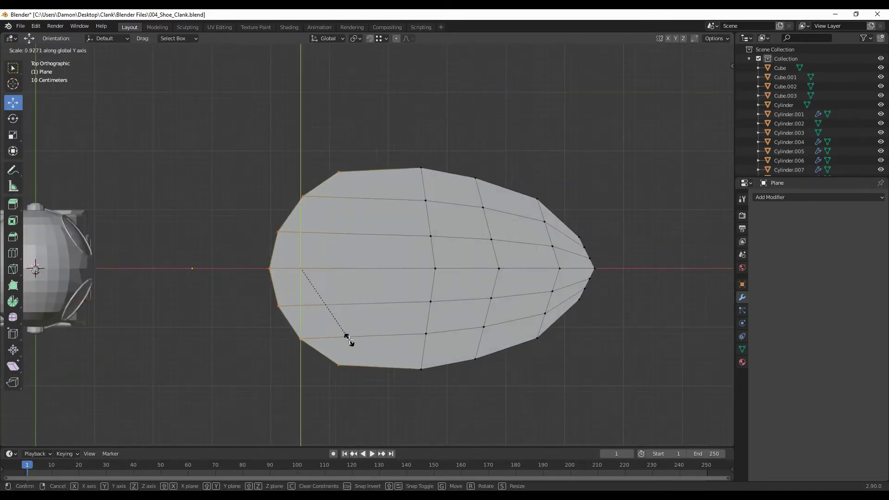
{"action": "middle_click_drag", "start_coordinate": [634, 191], "coordinate": [455, 317]}
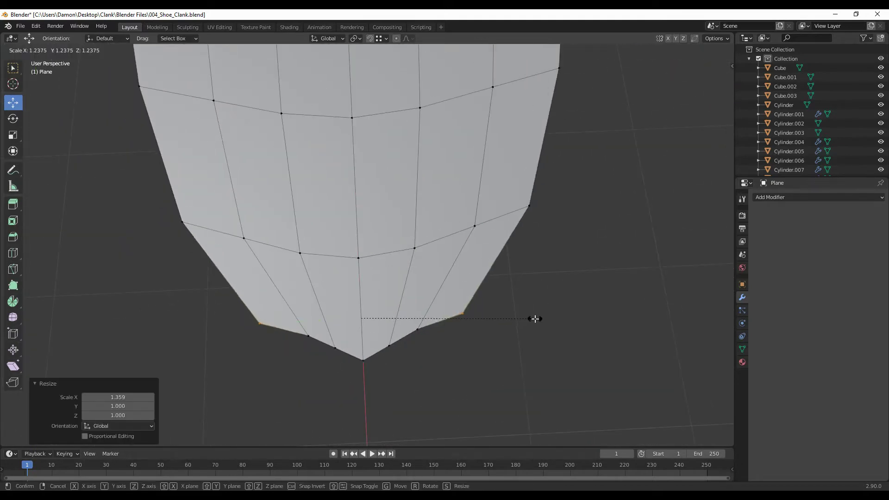
{"action": "key", "text": "s"}
{"action": "left_click", "coordinate": [262, 320]}
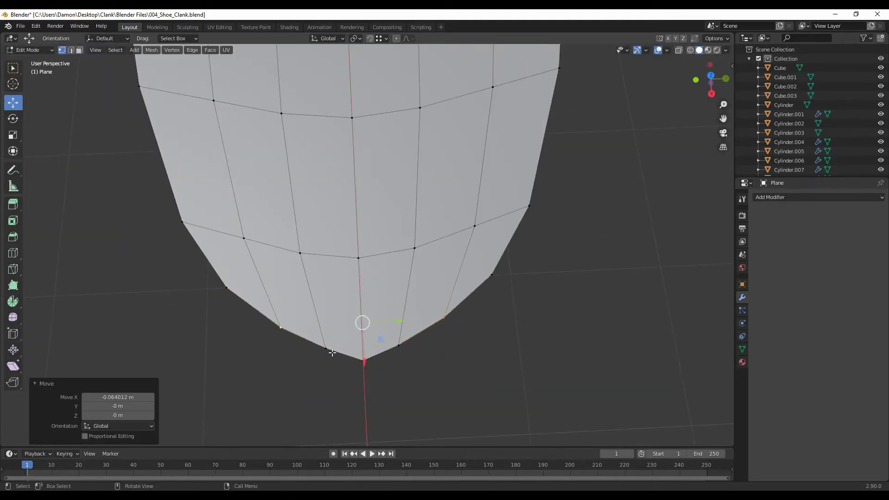
{"action": "scroll", "coordinate": [332, 353], "scroll_direction": "down", "scroll_amount": 5}
{"action": "middle_click_drag", "start_coordinate": [312, 377], "coordinate": [500, 383]}
Step: Extrude the whole sole upward into a slab, then extrude its top face again and resize it
{"action": "key", "text": "a"}
{"action": "key", "text": "e"}
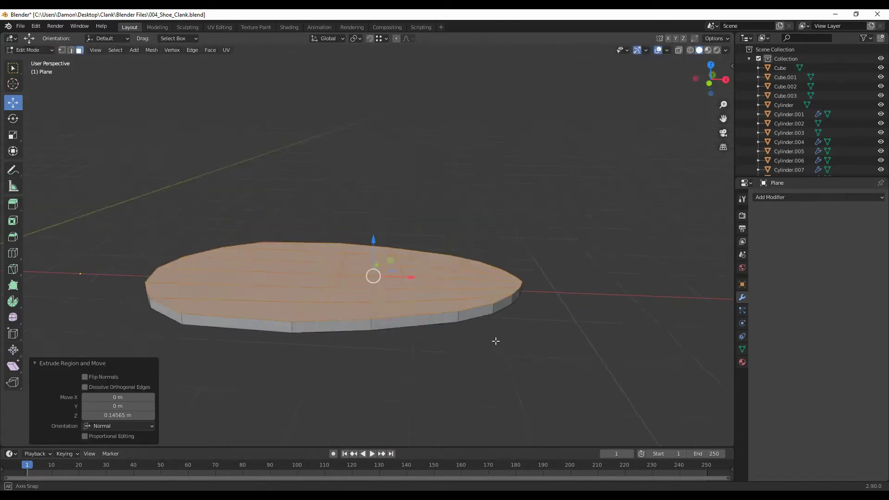
{"action": "left_click", "coordinate": [505, 313]}
{"action": "middle_click_drag", "start_coordinate": [505, 313], "coordinate": [452, 285]}
{"action": "left_click", "coordinate": [452, 284]}
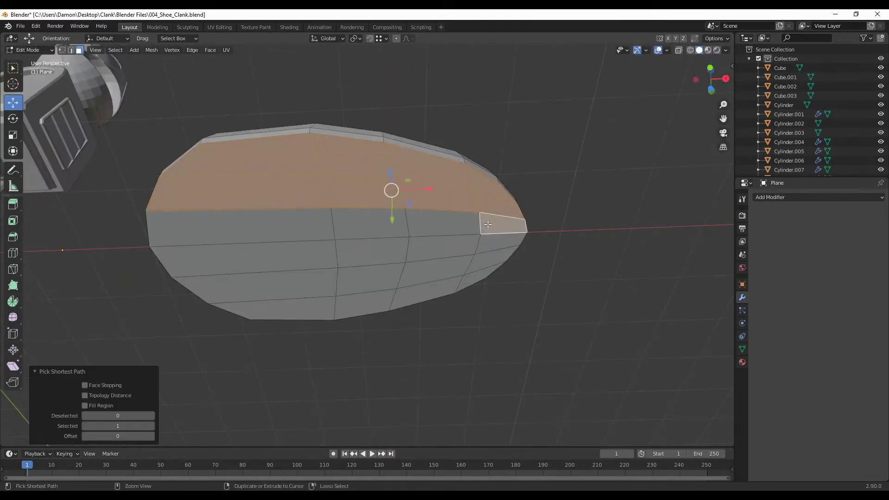
{"action": "middle_click_drag", "start_coordinate": [487, 225], "coordinate": [407, 333]}
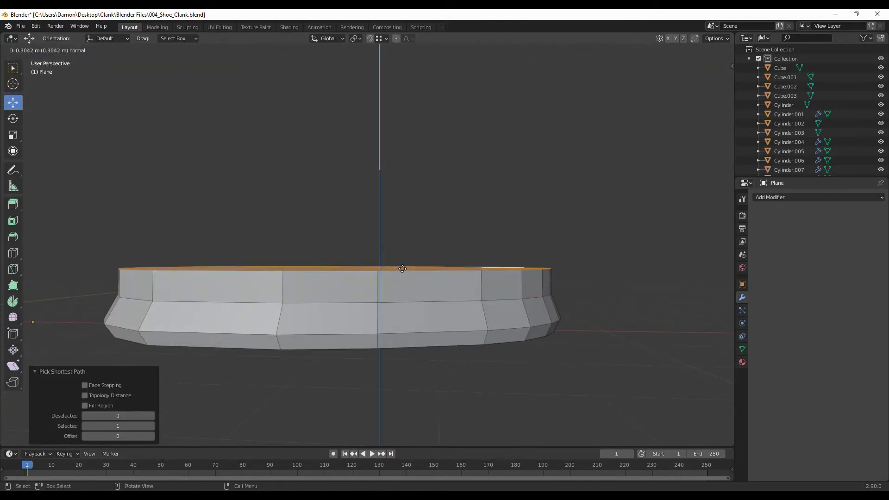
{"action": "left_click", "coordinate": [403, 268]}
{"action": "mouse_move", "coordinate": [402, 268]}
{"action": "middle_mouse_down"}
{"action": "mouse_move", "coordinate": [380, 297]}
{"action": "mouse_move", "coordinate": [396, 330]}
{"action": "mouse_move", "coordinate": [343, 315]}
{"action": "middle_mouse_up"}
{"action": "key", "text": "g"}
{"action": "key", "text": "x"}
{"action": "left_click", "coordinate": [402, 316]}
Step: Cut a centre edge loop across the sole and widen it along Y and X
{"action": "key", "text": "ctrl+r"}
{"action": "left_click", "coordinate": [344, 315]}
{"action": "right_click", "coordinate": [343, 315]}
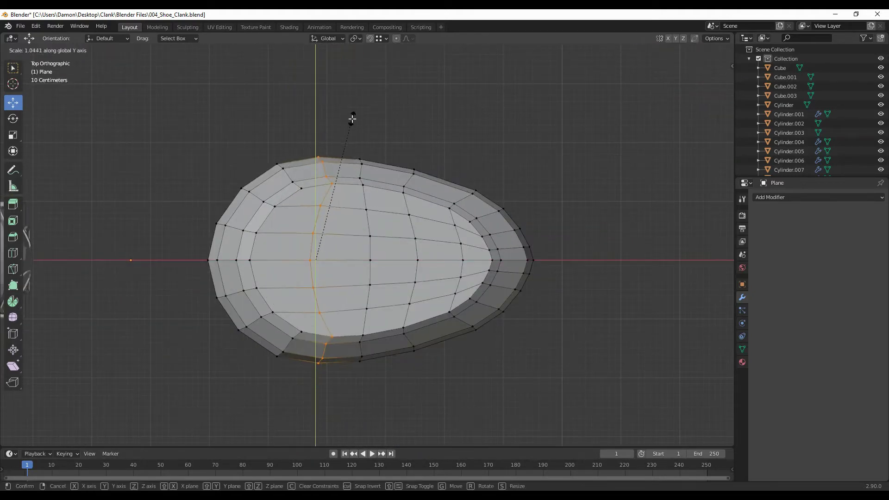
{"action": "left_click", "coordinate": [352, 120]}
{"action": "middle_click_drag", "start_coordinate": [352, 119], "coordinate": [413, 219]}
{"action": "middle_click_drag", "start_coordinate": [166, 316], "coordinate": [426, 212]}
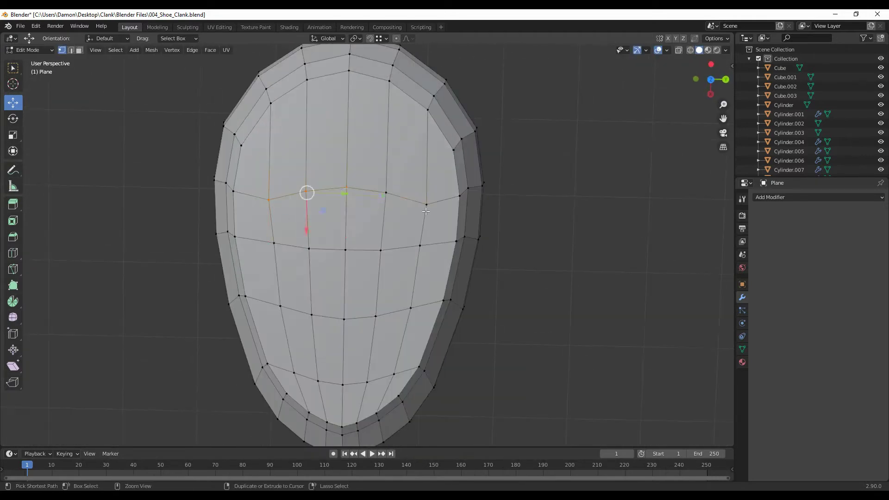
{"action": "left_click", "coordinate": [349, 194]}
Step: Shift the new edge loop along X, then clear the selection
{"action": "key", "text": "g"}
{"action": "key", "text": "x"}
{"action": "mouse_move", "coordinate": [330, 320]}
{"action": "middle_mouse_down"}
{"action": "mouse_move", "coordinate": [370, 267]}
{"action": "mouse_move", "coordinate": [349, 300]}
{"action": "middle_mouse_up"}
{"action": "key", "text": "alt+a"}
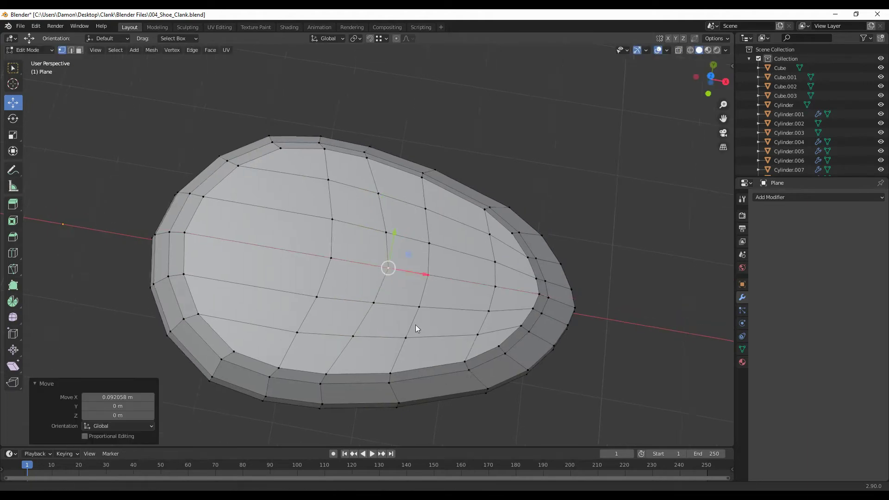
{"action": "middle_click_drag", "start_coordinate": [416, 326], "coordinate": [298, 310]}
{"action": "mouse_move", "coordinate": [381, 335]}
{"action": "middle_mouse_down"}
{"action": "mouse_move", "coordinate": [371, 312]}
{"action": "mouse_move", "coordinate": [420, 287]}
{"action": "mouse_move", "coordinate": [388, 287]}
{"action": "mouse_move", "coordinate": [390, 265]}
{"action": "mouse_move", "coordinate": [399, 334]}
{"action": "middle_mouse_up"}
Step: In face mode, select the inner top faces of the sole
{"action": "key", "text": "3"}
{"action": "left_click", "coordinate": [388, 354], "text": "ctrl"}
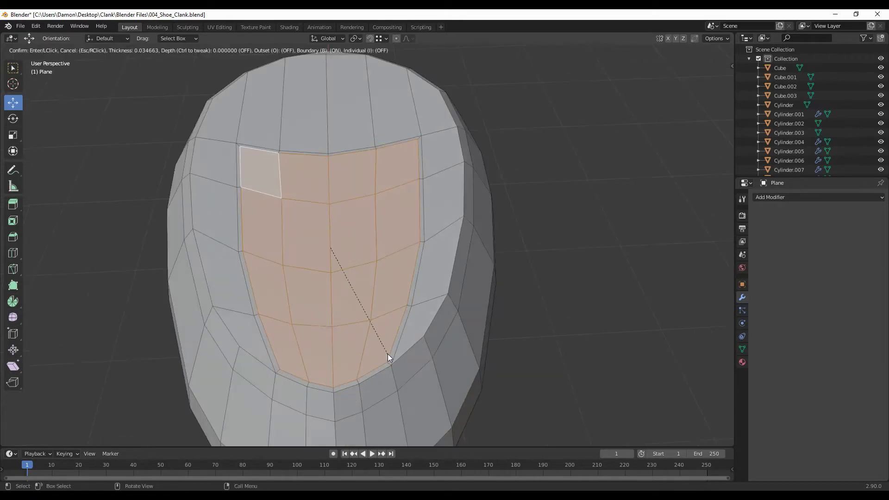
{"action": "key", "text": "l"}
{"action": "scroll", "coordinate": [360, 312], "scroll_direction": "down", "scroll_amount": 5}
{"action": "scroll", "coordinate": [480, 264], "scroll_direction": "up", "scroll_amount": 3}
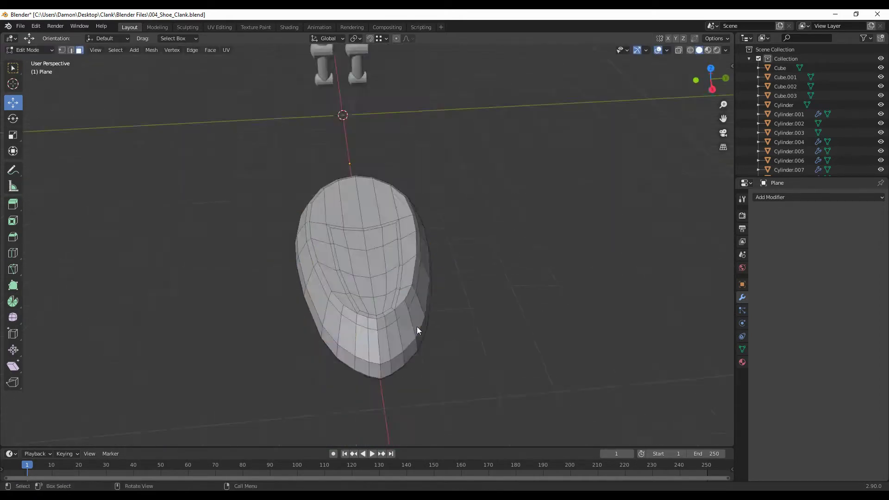
{"action": "scroll", "coordinate": [417, 327], "scroll_direction": "up", "scroll_amount": 5}
{"action": "left_click", "coordinate": [315, 292], "text": "ctrl"}
{"action": "middle_click_drag", "start_coordinate": [315, 285], "coordinate": [406, 315]}
Step: Inset the inner top faces of the sole and extrude them
{"action": "key", "text": "e"}
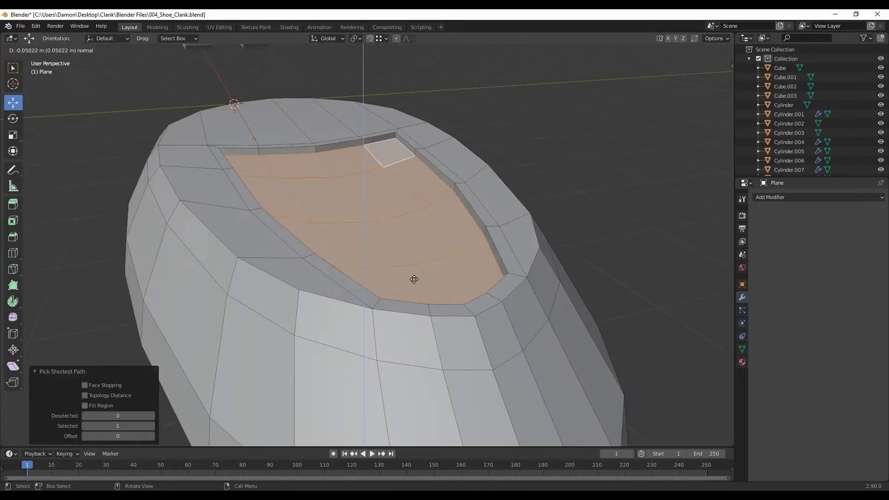
{"action": "key", "text": "Escape"}
{"action": "key", "text": "ctrl+z"}
{"action": "key", "text": "ctrl+shift+z"}
{"action": "key", "text": "i"}
{"action": "left_click", "coordinate": [443, 305]}
{"action": "key", "text": "e"}
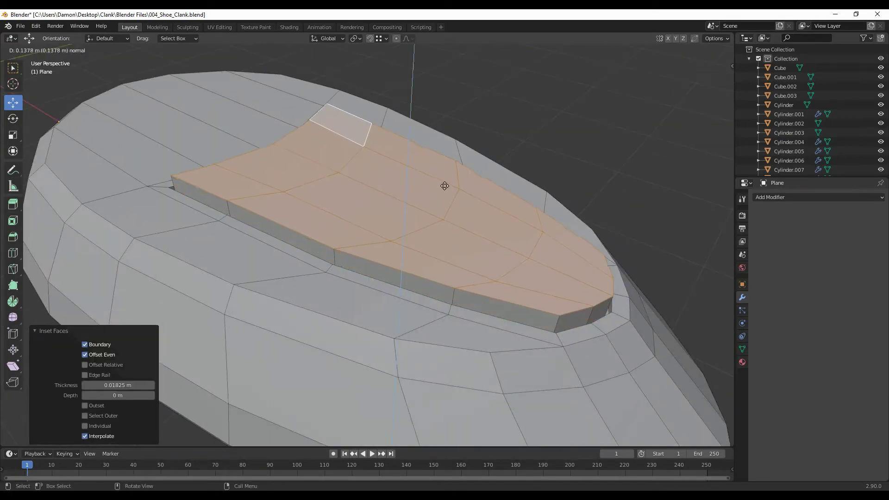
{"action": "left_click", "coordinate": [445, 186]}
Step: Narrow the raised faces along Y and move them along Z to set the recess height
{"action": "mouse_move", "coordinate": [444, 186]}
{"action": "middle_mouse_down"}
{"action": "mouse_move", "coordinate": [468, 281]}
{"action": "mouse_move", "coordinate": [232, 182]}
{"action": "mouse_move", "coordinate": [412, 201]}
{"action": "middle_mouse_up"}
{"action": "key", "text": "s"}
{"action": "key", "text": "y"}
{"action": "key", "text": "g"}
{"action": "key", "text": "z"}
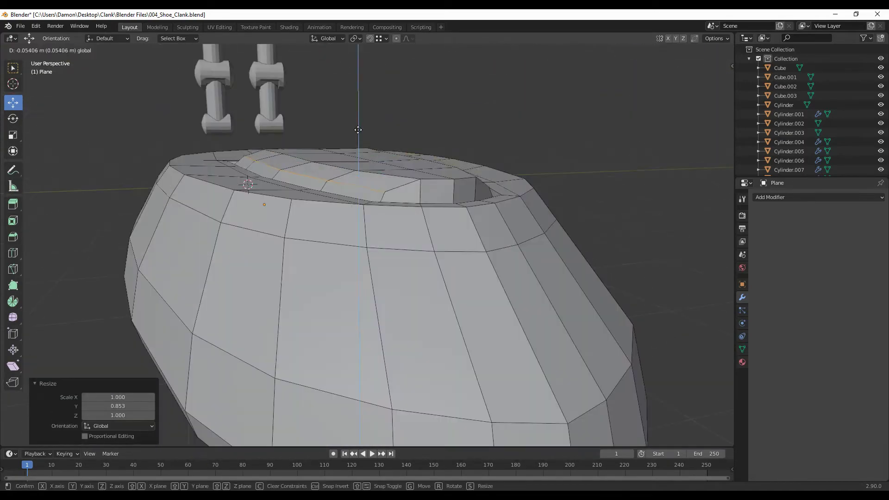
{"action": "left_click", "coordinate": [358, 130]}
{"action": "mouse_move", "coordinate": [358, 130]}
{"action": "middle_mouse_down"}
{"action": "mouse_move", "coordinate": [428, 186]}
{"action": "mouse_move", "coordinate": [426, 246]}
{"action": "mouse_move", "coordinate": [385, 247]}
{"action": "mouse_move", "coordinate": [399, 254]}
{"action": "middle_mouse_up"}
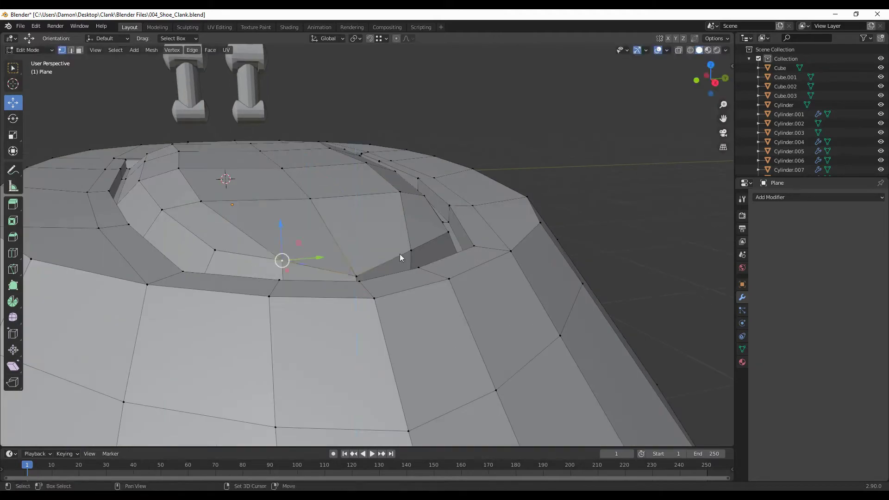
{"action": "scroll", "coordinate": [400, 254], "scroll_direction": "down", "scroll_amount": 5}
{"action": "mouse_move", "coordinate": [524, 224]}
{"action": "middle_mouse_down"}
{"action": "mouse_move", "coordinate": [469, 281]}
{"action": "mouse_move", "coordinate": [318, 187]}
{"action": "mouse_move", "coordinate": [502, 182]}
{"action": "mouse_move", "coordinate": [455, 210]}
{"action": "mouse_move", "coordinate": [463, 222]}
{"action": "mouse_move", "coordinate": [352, 250]}
{"action": "middle_mouse_up"}
Step: Reshape the recess rim with a Z move, a small X nudge and a resize
{"action": "key", "text": "g"}
{"action": "key", "text": "z"}
{"action": "left_click", "coordinate": [318, 187]}
{"action": "scroll", "coordinate": [463, 222], "scroll_direction": "up", "scroll_amount": 3}
{"action": "key", "text": "g"}
{"action": "key", "text": "x"}
{"action": "left_click", "coordinate": [429, 224]}
{"action": "key", "text": "g"}
{"action": "key", "text": "z"}
{"action": "left_click", "coordinate": [356, 255]}
{"action": "key", "text": "s"}
{"action": "left_click", "coordinate": [285, 277]}
Step: Resize the sunken heel faces while checking the shoe in front view
{"action": "mouse_move", "coordinate": [285, 278]}
{"action": "middle_mouse_down"}
{"action": "mouse_move", "coordinate": [324, 208]}
{"action": "mouse_move", "coordinate": [393, 278]}
{"action": "middle_mouse_up"}
{"action": "scroll", "coordinate": [324, 209], "scroll_direction": "down", "scroll_amount": 3}
{"action": "key", "text": "KP_1"}
{"action": "scroll", "coordinate": [330, 212], "scroll_direction": "up", "scroll_amount": 5}
{"action": "scroll", "coordinate": [394, 278], "scroll_direction": "down", "scroll_amount": 3}
{"action": "scroll", "coordinate": [417, 301], "scroll_direction": "up", "scroll_amount": 4}
{"action": "scroll", "coordinate": [434, 323], "scroll_direction": "up", "scroll_amount": 1}
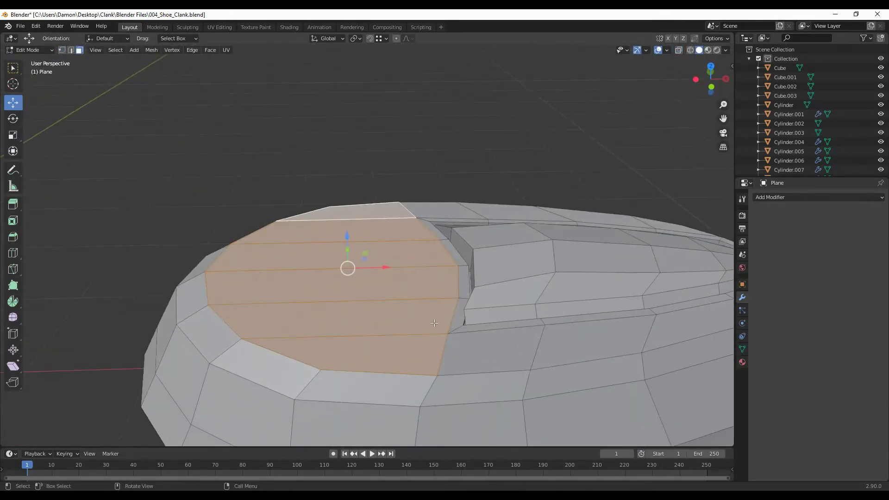
{"action": "left_click", "coordinate": [394, 340]}
{"action": "scroll", "coordinate": [395, 340], "scroll_direction": "down", "scroll_amount": 4}
{"action": "mouse_move", "coordinate": [403, 387]}
{"action": "middle_mouse_down"}
{"action": "mouse_move", "coordinate": [139, 264]}
{"action": "mouse_move", "coordinate": [328, 318]}
{"action": "middle_mouse_up"}
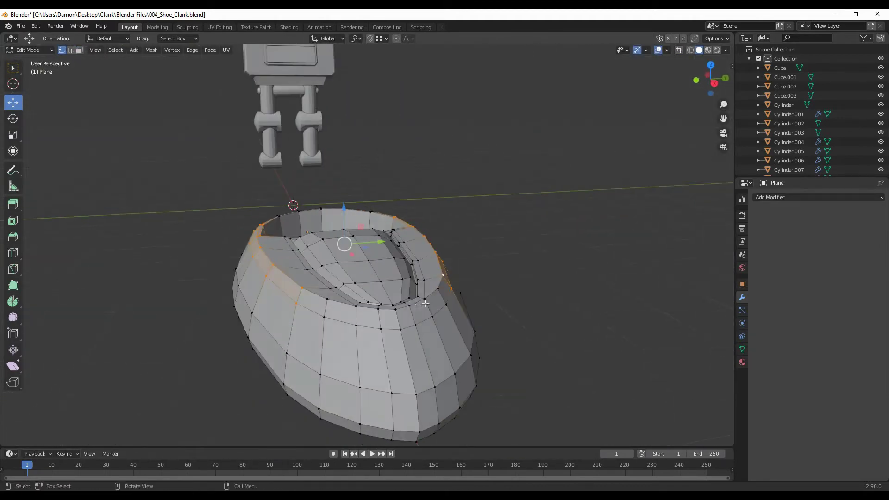
Step: Lower the rim edge ring and edge-slide it, sinking the foot opening 0.53716 m
{"action": "left_click", "coordinate": [347, 219]}
{"action": "scroll", "coordinate": [339, 301], "scroll_direction": "up", "scroll_amount": 2}
{"action": "middle_click_drag", "start_coordinate": [450, 308], "coordinate": [417, 260]}
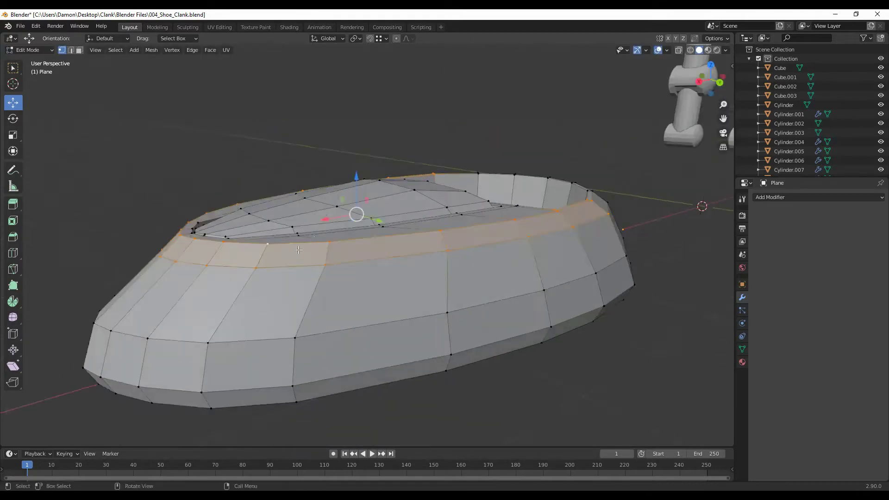
{"action": "left_click_drag", "start_coordinate": [381, 208], "coordinate": [382, 215]}
{"action": "mouse_move", "coordinate": [381, 215]}
{"action": "middle_mouse_down"}
{"action": "mouse_move", "coordinate": [441, 275]}
{"action": "mouse_move", "coordinate": [444, 353]}
{"action": "mouse_move", "coordinate": [454, 315]}
{"action": "mouse_move", "coordinate": [427, 275]}
{"action": "middle_mouse_up"}
{"action": "scroll", "coordinate": [441, 274], "scroll_direction": "down", "scroll_amount": 3}
{"action": "left_click", "coordinate": [483, 354]}
{"action": "mouse_move", "coordinate": [481, 290]}
{"action": "middle_mouse_down"}
{"action": "mouse_move", "coordinate": [475, 330]}
{"action": "mouse_move", "coordinate": [296, 250]}
{"action": "mouse_move", "coordinate": [324, 212]}
{"action": "middle_mouse_up"}
Step: Cancel a stray vertical move and select the vertex loop along the opening's top
{"action": "key", "text": "g"}
{"action": "key", "text": "z"}
{"action": "right_click", "coordinate": [302, 248]}
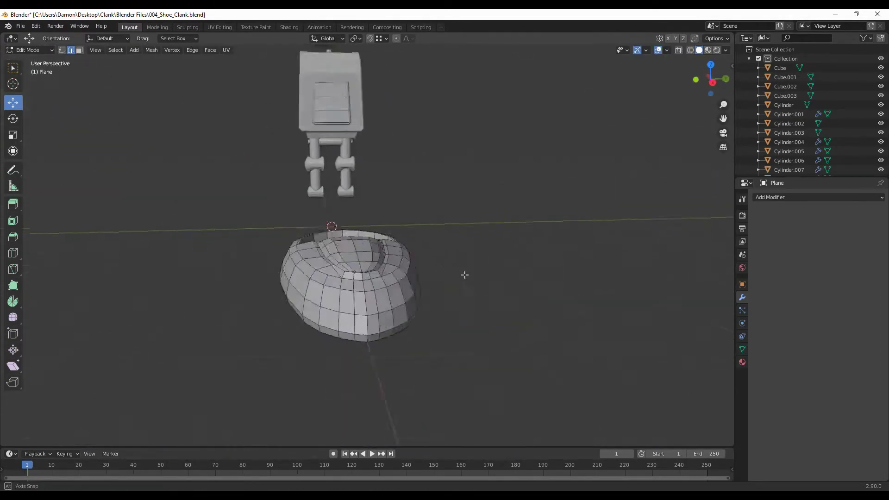
{"action": "mouse_move", "coordinate": [465, 275]}
{"action": "middle_mouse_down"}
{"action": "mouse_move", "coordinate": [464, 260]}
{"action": "mouse_move", "coordinate": [417, 232]}
{"action": "mouse_move", "coordinate": [320, 193]}
{"action": "middle_mouse_up"}
{"action": "key", "text": "1"}
{"action": "scroll", "coordinate": [463, 260], "scroll_direction": "up", "scroll_amount": 5}
{"action": "left_click", "coordinate": [420, 341]}
{"action": "left_click", "coordinate": [462, 246], "text": "alt"}
{"action": "scroll", "coordinate": [417, 231], "scroll_direction": "down", "scroll_amount": 3}
{"action": "scroll", "coordinate": [417, 232], "scroll_direction": "up", "scroll_amount": 4}
Step: Raise the opening's top loop along Z
{"action": "key", "text": "g"}
{"action": "key", "text": "z"}
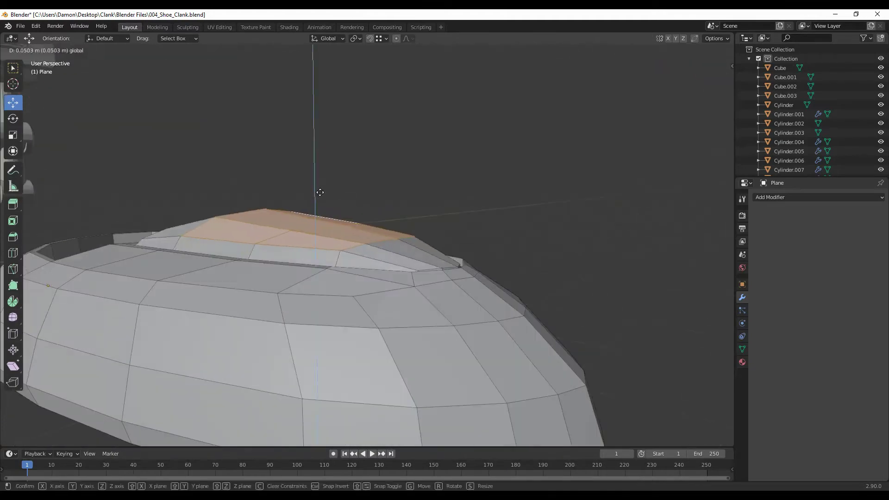
{"action": "left_click", "coordinate": [320, 192]}
{"action": "scroll", "coordinate": [341, 264], "scroll_direction": "down", "scroll_amount": 5}
{"action": "scroll", "coordinate": [439, 345], "scroll_direction": "up", "scroll_amount": 5}
Step: Check the shoe from above, then move the toe vertex vertically along Z
{"action": "mouse_move", "coordinate": [341, 264]}
{"action": "middle_mouse_down"}
{"action": "mouse_move", "coordinate": [439, 345]}
{"action": "mouse_move", "coordinate": [417, 357]}
{"action": "middle_mouse_up"}
{"action": "scroll", "coordinate": [416, 357], "scroll_direction": "up", "scroll_amount": 2}
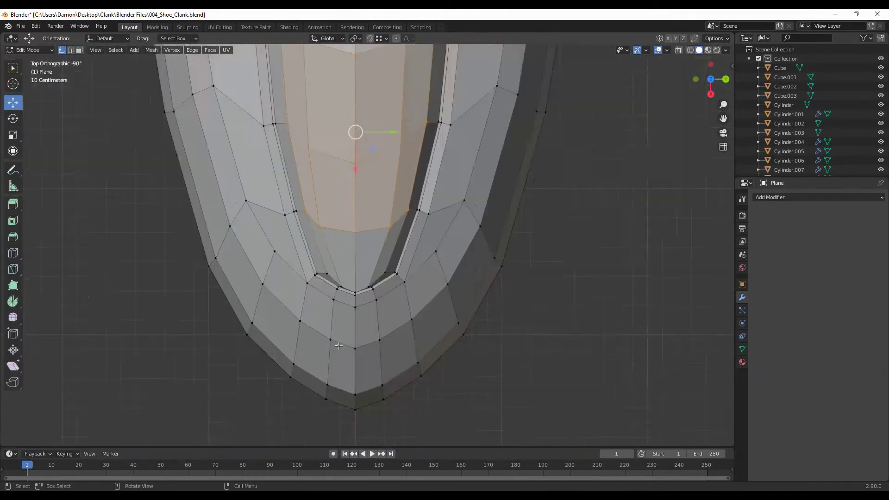
{"action": "mouse_move", "coordinate": [339, 345]}
{"action": "middle_mouse_down"}
{"action": "mouse_move", "coordinate": [371, 324]}
{"action": "mouse_move", "coordinate": [519, 272]}
{"action": "mouse_move", "coordinate": [414, 184]}
{"action": "mouse_move", "coordinate": [524, 235]}
{"action": "mouse_move", "coordinate": [258, 242]}
{"action": "mouse_move", "coordinate": [352, 250]}
{"action": "mouse_move", "coordinate": [415, 276]}
{"action": "middle_mouse_up"}
{"action": "scroll", "coordinate": [393, 315], "scroll_direction": "down", "scroll_amount": 5}
{"action": "key", "text": "Tab"}
{"action": "scroll", "coordinate": [520, 272], "scroll_direction": "up", "scroll_amount": 2}
{"action": "key", "text": "Tab"}
{"action": "scroll", "coordinate": [431, 200], "scroll_direction": "up", "scroll_amount": 2}
{"action": "scroll", "coordinate": [258, 242], "scroll_direction": "up", "scroll_amount": 3}
{"action": "key", "text": "g"}
{"action": "key", "text": "z"}
{"action": "scroll", "coordinate": [352, 250], "scroll_direction": "down", "scroll_amount": 4}
Step: Resize the shoe and shift it along X so it sits under the leg
{"action": "key", "text": "Tab"}
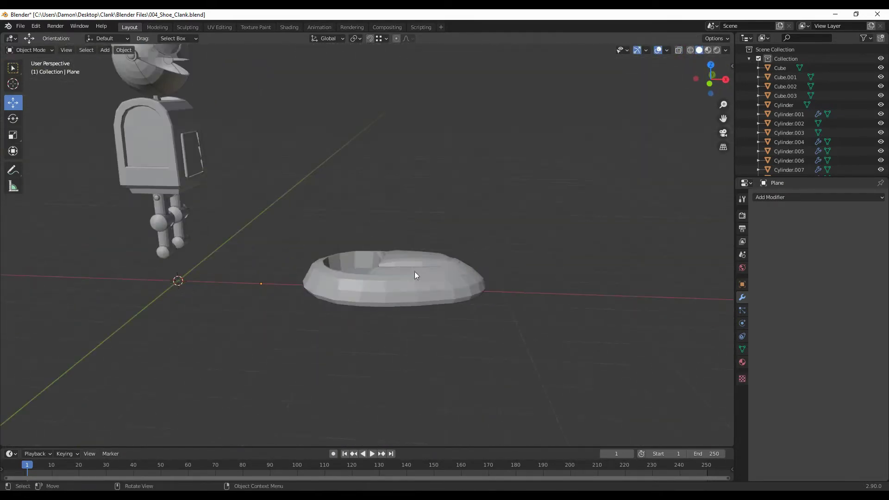
{"action": "left_click", "coordinate": [327, 288]}
{"action": "middle_click_drag", "start_coordinate": [403, 311], "coordinate": [447, 358]}
{"action": "key", "text": "Tab"}
{"action": "scroll", "coordinate": [415, 307], "scroll_direction": "up", "scroll_amount": 3}
{"action": "left_click", "coordinate": [408, 296]}
{"action": "middle_click_drag", "start_coordinate": [408, 297], "coordinate": [551, 316]}
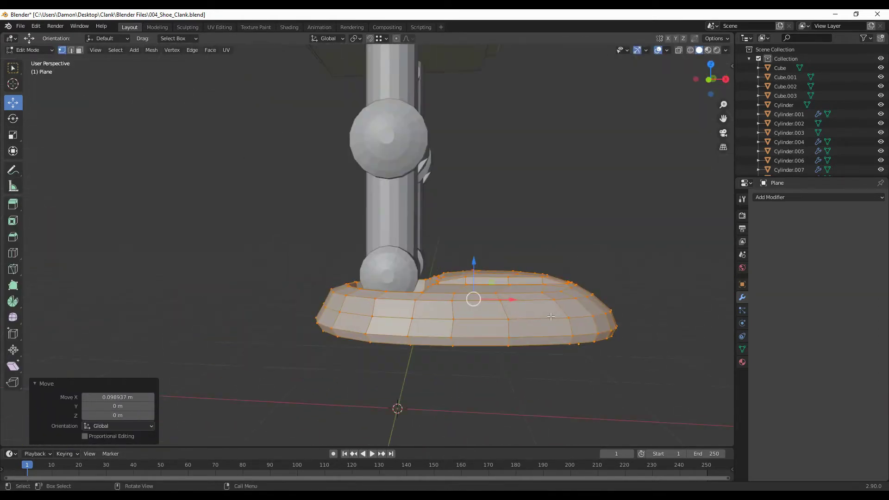
{"action": "key", "text": "alt+a"}
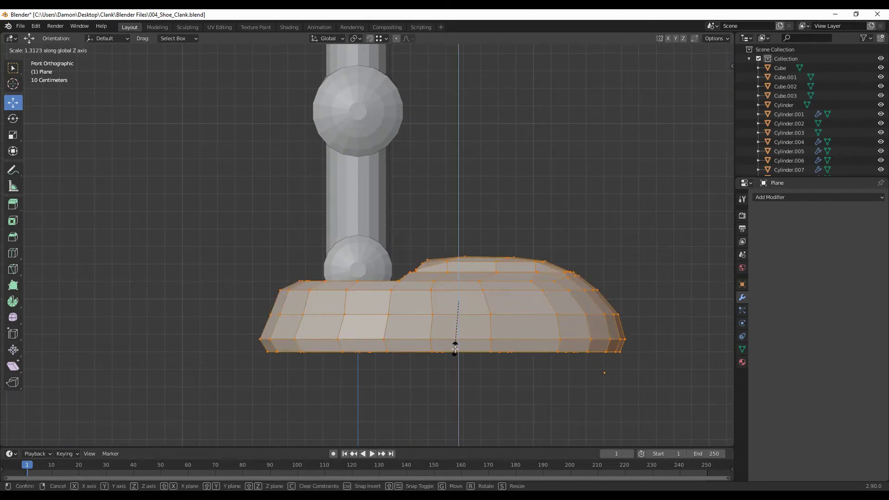
{"action": "right_click", "coordinate": [455, 349]}
{"action": "middle_click_drag", "start_coordinate": [456, 349], "coordinate": [474, 310]}
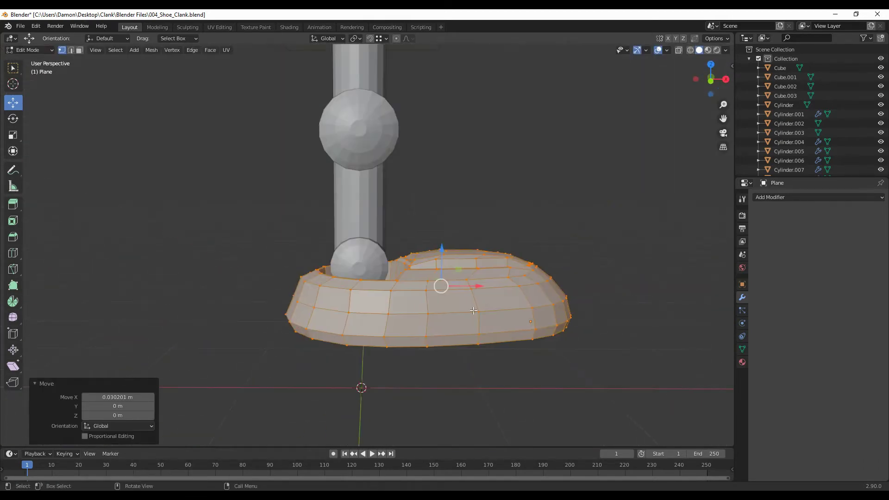
{"action": "mouse_move", "coordinate": [436, 278]}
{"action": "middle_mouse_down"}
{"action": "mouse_move", "coordinate": [424, 297]}
{"action": "mouse_move", "coordinate": [438, 333]}
{"action": "middle_mouse_up"}
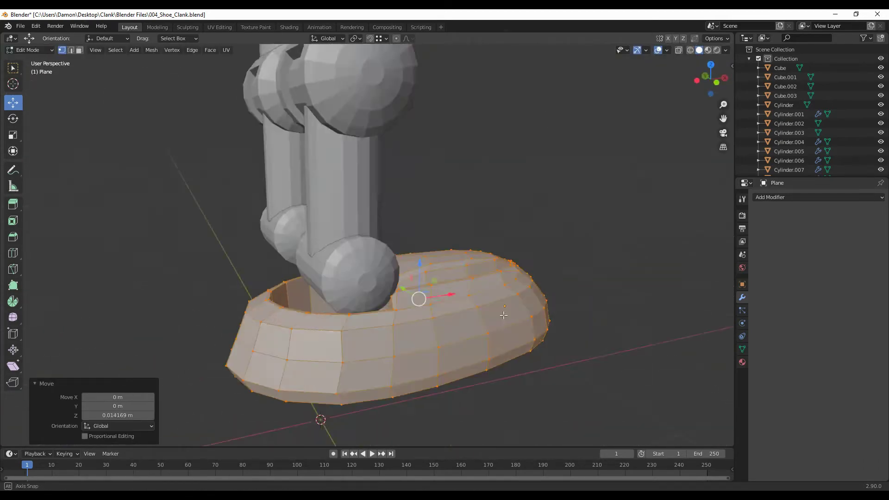
Step: In local top view, slide the loop between heel and toe along the shoe's length
{"action": "key", "text": "Tab"}
{"action": "key", "text": "KP_Divide"}
{"action": "key", "text": "KP_7"}
{"action": "key", "text": "Tab"}
{"action": "scroll", "coordinate": [388, 330], "scroll_direction": "up", "scroll_amount": 5}
{"action": "left_click", "coordinate": [349, 278], "text": "alt"}
{"action": "left_click_drag", "start_coordinate": [383, 252], "coordinate": [378, 251]}
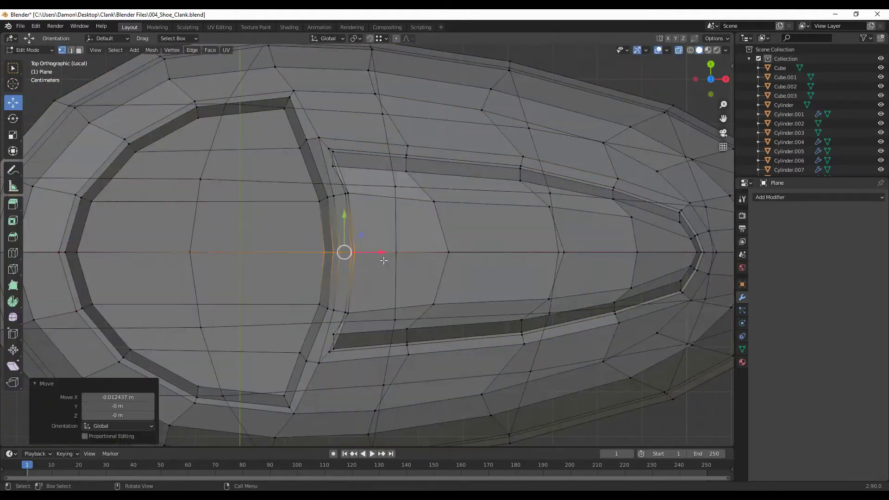
{"action": "middle_click_drag", "start_coordinate": [325, 209], "coordinate": [316, 143]}
{"action": "key", "text": "KP_7"}
{"action": "key", "text": "Tab"}
{"action": "scroll", "coordinate": [441, 343], "scroll_direction": "down", "scroll_amount": 5}
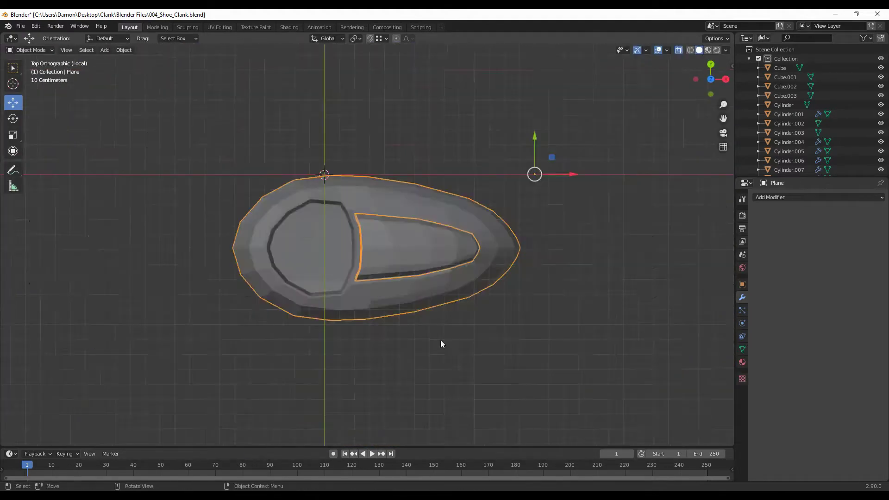
{"action": "key", "text": "KP_Divide"}
Step: With X-ray in front view, select and adjust the heel's top edges
{"action": "middle_click_drag", "start_coordinate": [500, 314], "coordinate": [502, 302]}
{"action": "key", "text": "KP_1"}
{"action": "key", "text": "Tab"}
{"action": "key", "text": "alt+z"}
{"action": "scroll", "coordinate": [412, 315], "scroll_direction": "up", "scroll_amount": 3}
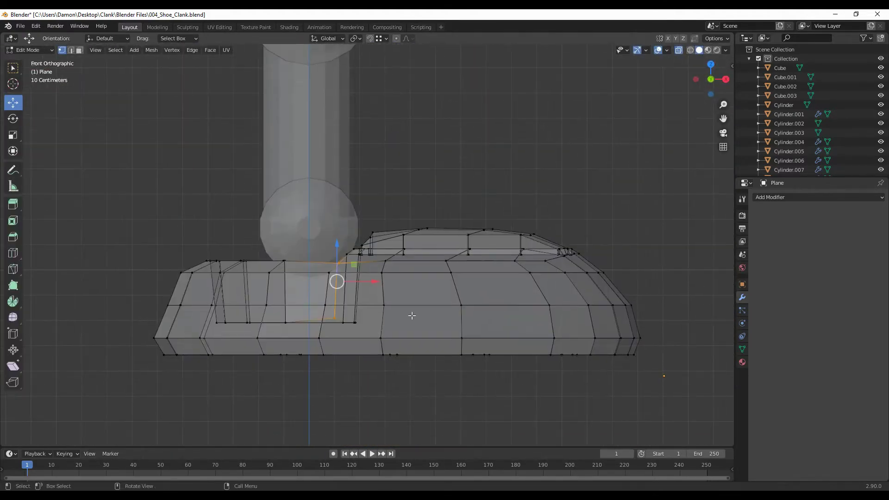
{"action": "left_click", "coordinate": [453, 305]}
{"action": "middle_click_drag", "start_coordinate": [453, 305], "coordinate": [421, 387]}
{"action": "key", "text": "KP_1"}
{"action": "middle_click_drag", "start_coordinate": [423, 306], "coordinate": [56, 374]}
{"action": "key", "text": "KP_1"}
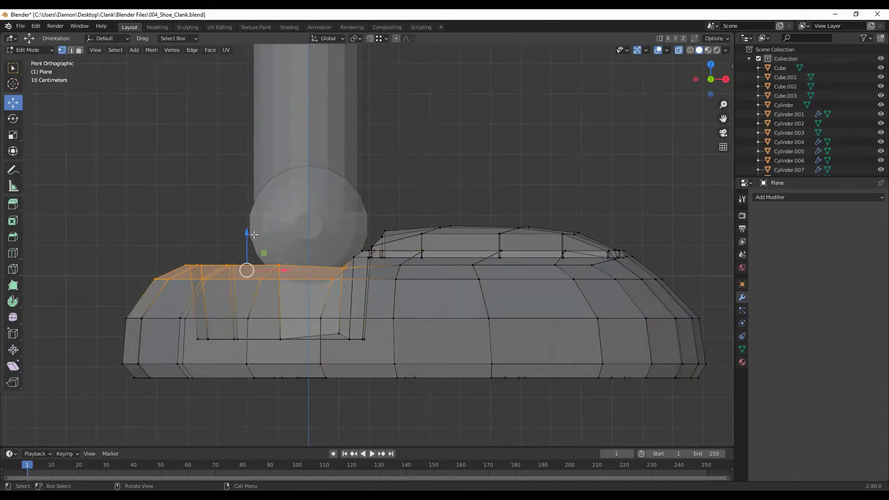
{"action": "key", "text": "alt+z"}
{"action": "middle_click_drag", "start_coordinate": [254, 235], "coordinate": [497, 302]}
{"action": "key", "text": "Tab"}
Step: Inset a lower-left face on Cylinder.008
{"action": "left_click", "coordinate": [424, 282]}
{"action": "mouse_move", "coordinate": [460, 340]}
{"action": "middle_mouse_down"}
{"action": "mouse_move", "coordinate": [425, 282]}
{"action": "mouse_move", "coordinate": [416, 291]}
{"action": "mouse_move", "coordinate": [400, 277]}
{"action": "middle_mouse_up"}
{"action": "key", "text": "Tab"}
{"action": "key", "text": "KP_Decimal"}
{"action": "left_click", "coordinate": [393, 274]}
{"action": "left_click", "coordinate": [427, 280]}
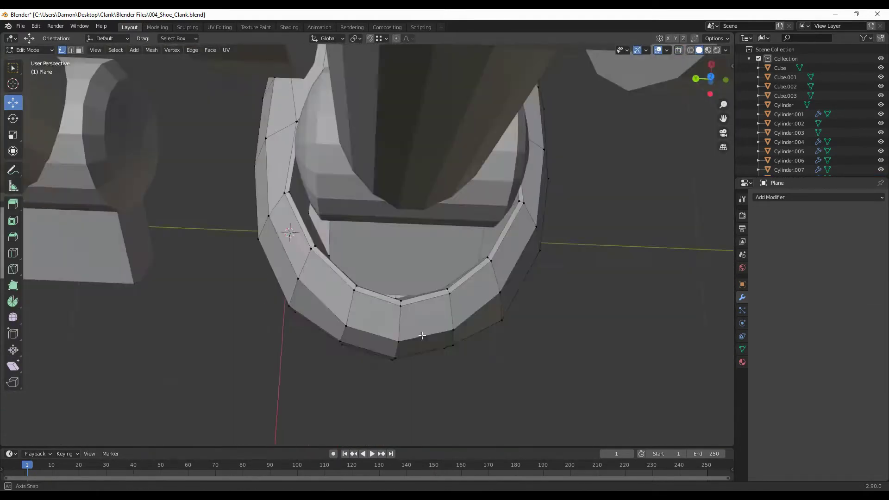
Step: Scale the selected groove edges along a single axis
{"action": "middle_click_drag", "start_coordinate": [422, 336], "coordinate": [424, 294]}
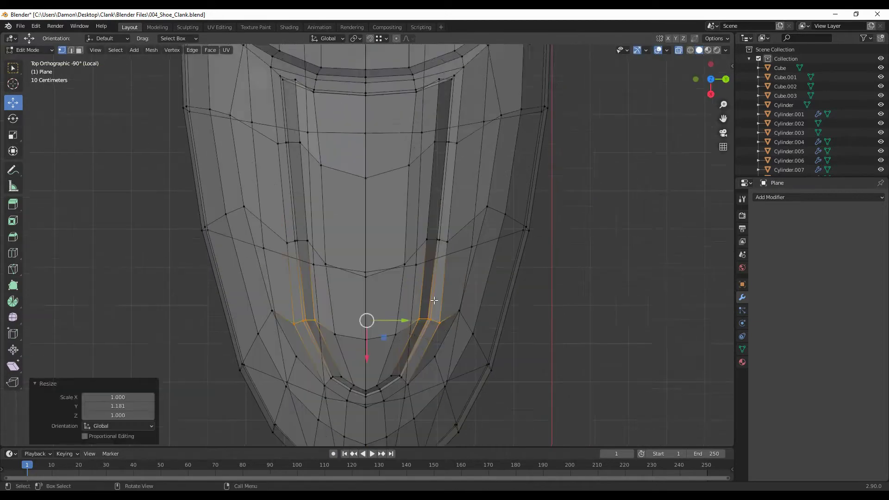
{"action": "key", "text": "s"}
{"action": "key", "text": "x"}
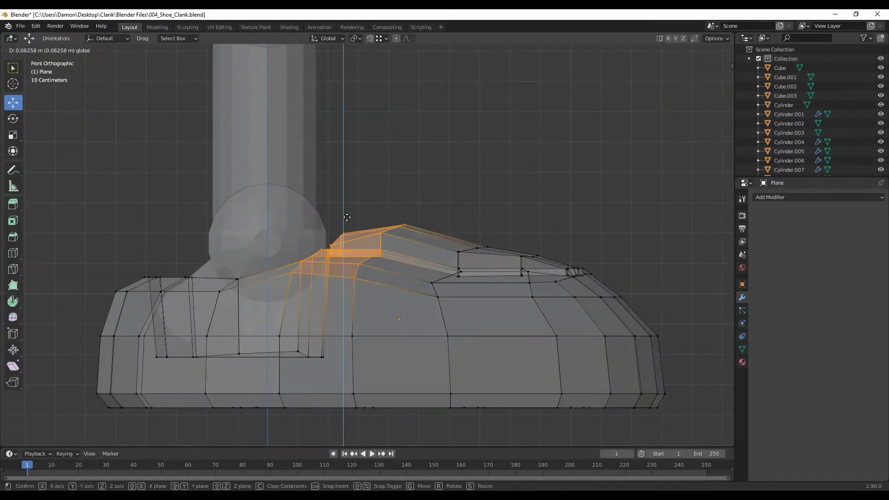
{"action": "left_click", "coordinate": [347, 217]}
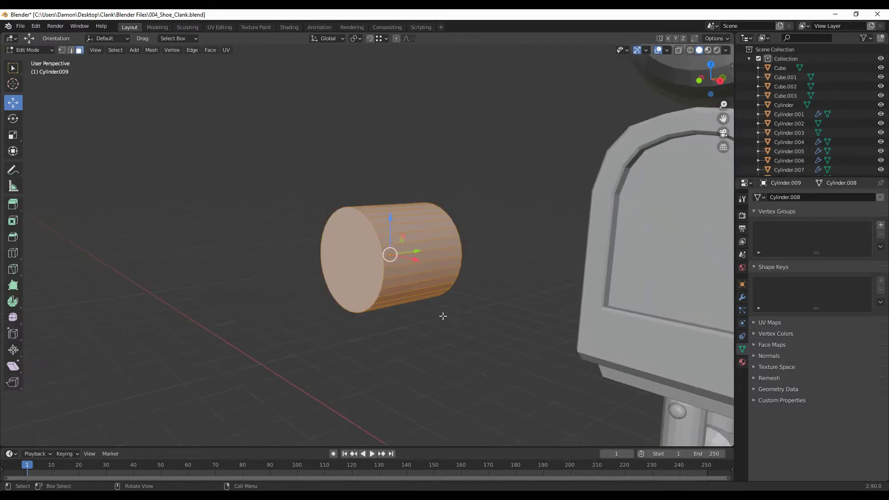
Step: In face mode, push Cylinder.009 out along Y
{"action": "key", "text": "3"}
{"action": "middle_click_drag", "start_coordinate": [359, 272], "coordinate": [301, 275]}
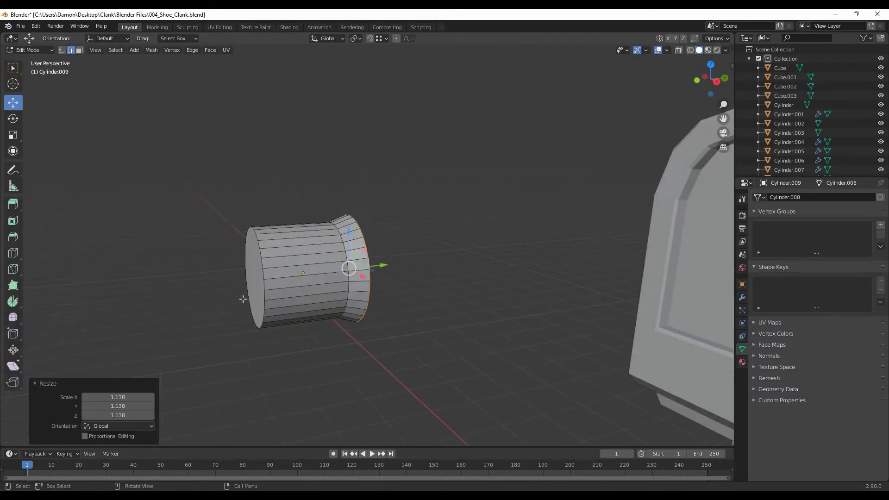
{"action": "left_click", "coordinate": [373, 299]}
{"action": "scroll", "coordinate": [376, 301], "scroll_direction": "up", "scroll_amount": 2}
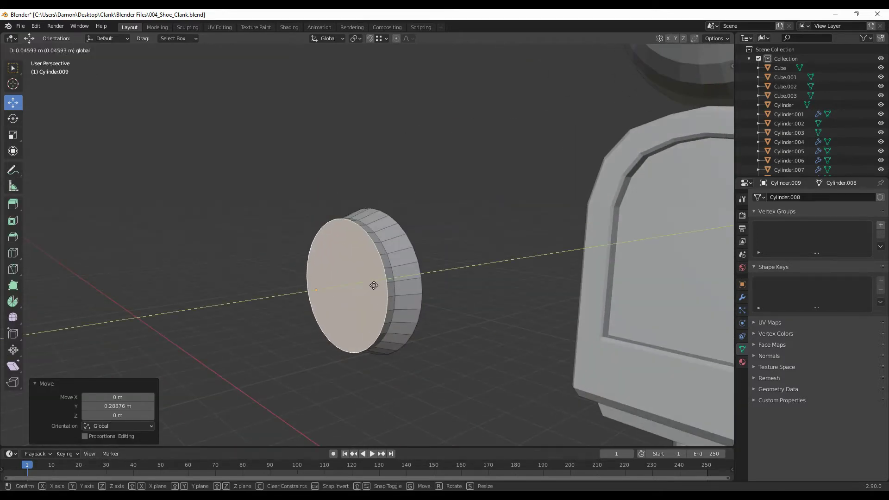
{"action": "scroll", "coordinate": [368, 285], "scroll_direction": "down", "scroll_amount": 3}
Step: Move the cylinder along Z onto the side of the body, checking front and side views
{"action": "key", "text": "g"}
{"action": "key", "text": "z"}
{"action": "left_click", "coordinate": [491, 306]}
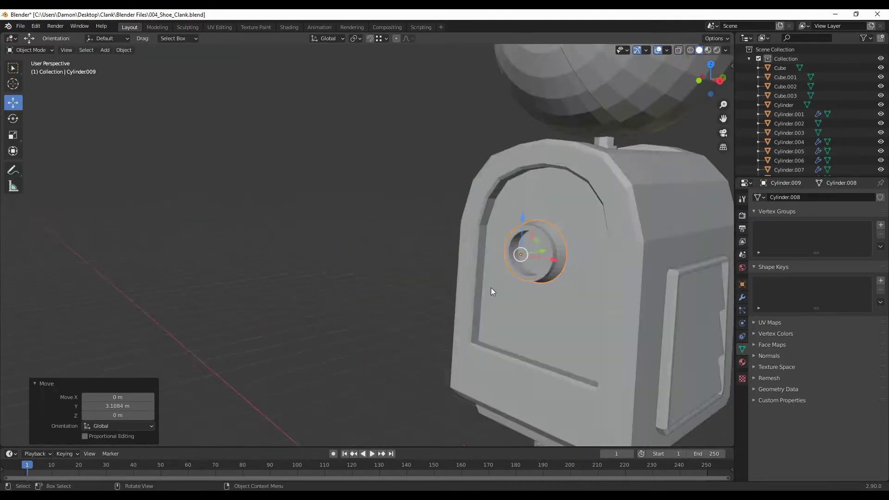
{"action": "key", "text": "KP_1"}
{"action": "scroll", "coordinate": [426, 278], "scroll_direction": "up", "scroll_amount": 3}
{"action": "key", "text": "g"}
{"action": "key", "text": "z"}
{"action": "left_click", "coordinate": [375, 235]}
{"action": "middle_click_drag", "start_coordinate": [375, 234], "coordinate": [329, 262]}
Step: Shrink the cylinder to shoulder-socket size
{"action": "key", "text": "KP_3"}
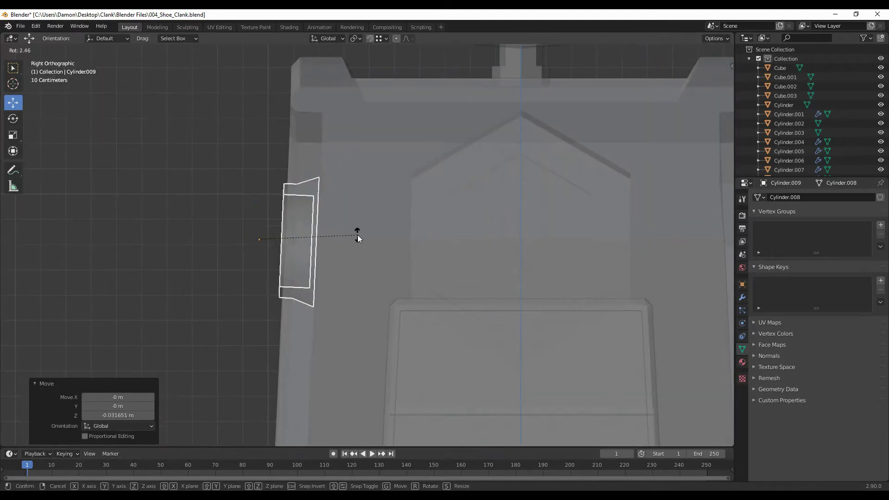
{"action": "mouse_move", "coordinate": [358, 235]}
{"action": "middle_mouse_down"}
{"action": "mouse_move", "coordinate": [304, 321]}
{"action": "mouse_move", "coordinate": [399, 245]}
{"action": "middle_mouse_up"}
{"action": "key", "text": "s"}
{"action": "left_click", "coordinate": [408, 249]}
{"action": "scroll", "coordinate": [440, 278], "scroll_direction": "down", "scroll_amount": 6}
{"action": "middle_click_drag", "start_coordinate": [440, 278], "coordinate": [475, 303]}
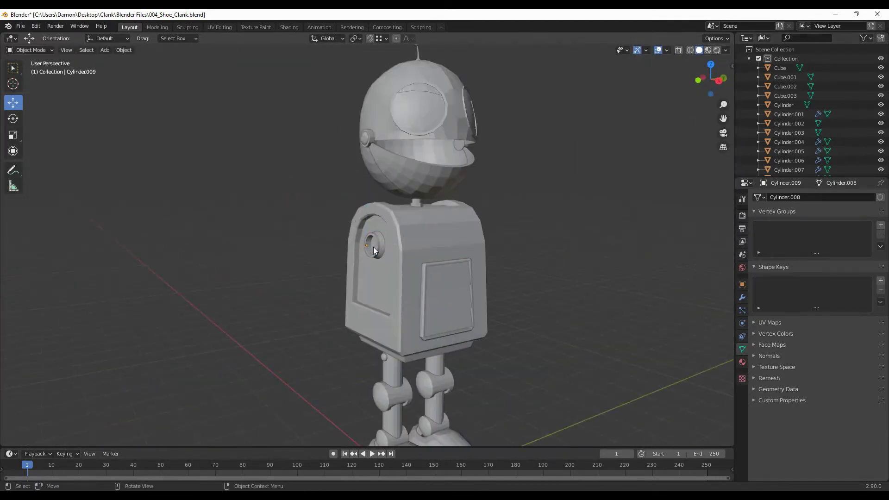
Step: Add a Mirror modifier on the Y axis with Cube as the mirror object
{"action": "left_click", "coordinate": [743, 297]}
{"action": "left_click", "coordinate": [818, 197]}
{"action": "left_click", "coordinate": [780, 310]}
{"action": "left_click", "coordinate": [838, 227]}
{"action": "scroll", "coordinate": [358, 259], "scroll_direction": "up", "scroll_amount": 4}
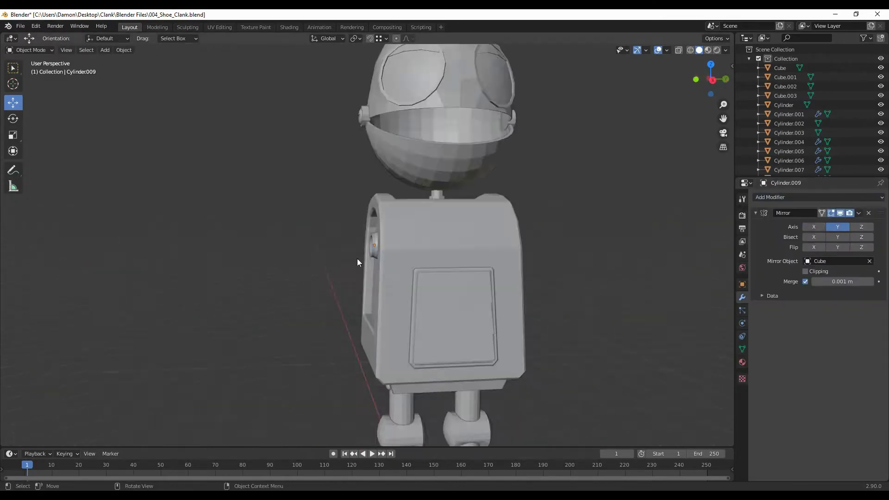
Step: Using X-ray, select the cylinder's inner ring and recess it inward to form a hollow ring
{"action": "key", "text": "KP_Decimal"}
{"action": "key", "text": "Tab"}
{"action": "key", "text": "alt+z"}
{"action": "left_click_drag", "start_coordinate": [361, 120], "coordinate": [430, 352]}
{"action": "key", "text": "alt+z"}
{"action": "key", "text": "g"}
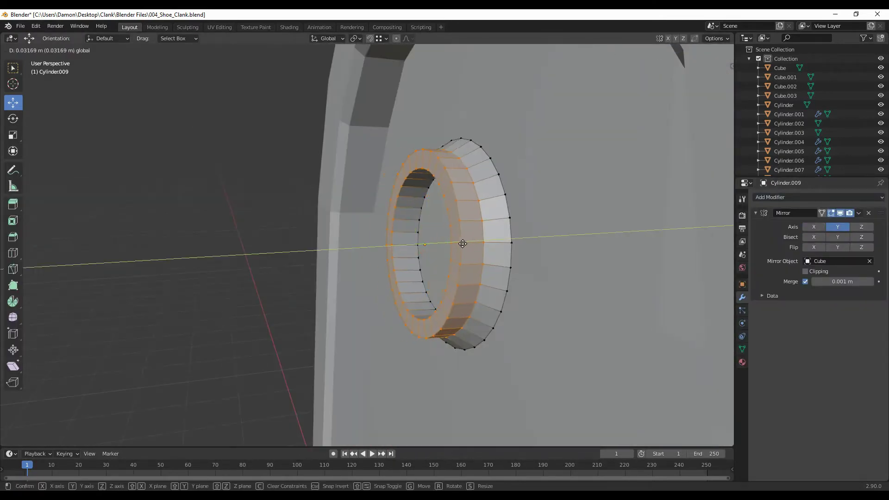
{"action": "left_click", "coordinate": [463, 243]}
{"action": "key", "text": "Tab"}
{"action": "scroll", "coordinate": [344, 307], "scroll_direction": "down", "scroll_amount": 4}
{"action": "mouse_move", "coordinate": [344, 306]}
{"action": "middle_mouse_down"}
{"action": "mouse_move", "coordinate": [379, 283]}
{"action": "mouse_move", "coordinate": [282, 278]}
{"action": "middle_mouse_up"}
Step: Add a UV sphere and adjust its segment and ring counts
{"action": "left_click", "coordinate": [104, 50]}
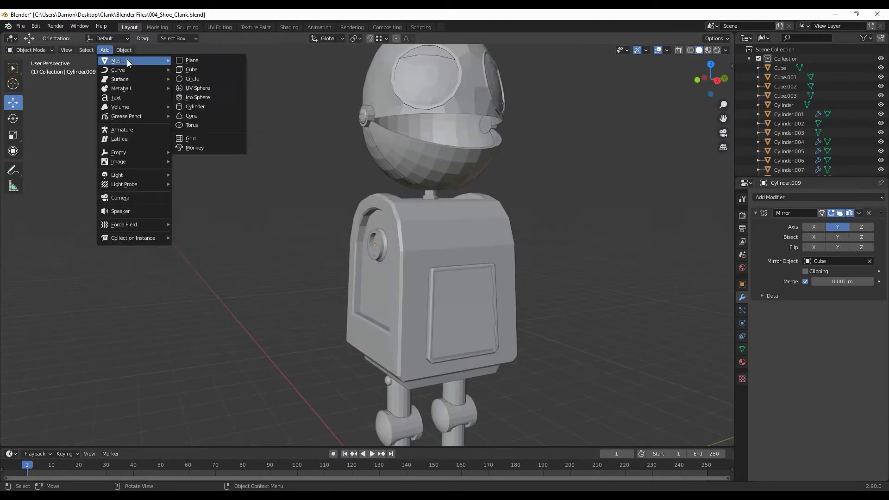
{"action": "left_click", "coordinate": [198, 88]}
{"action": "scroll", "coordinate": [208, 89], "scroll_direction": "down", "scroll_amount": 3}
{"action": "left_click", "coordinate": [132, 338]}
{"action": "key", "text": "Return"}
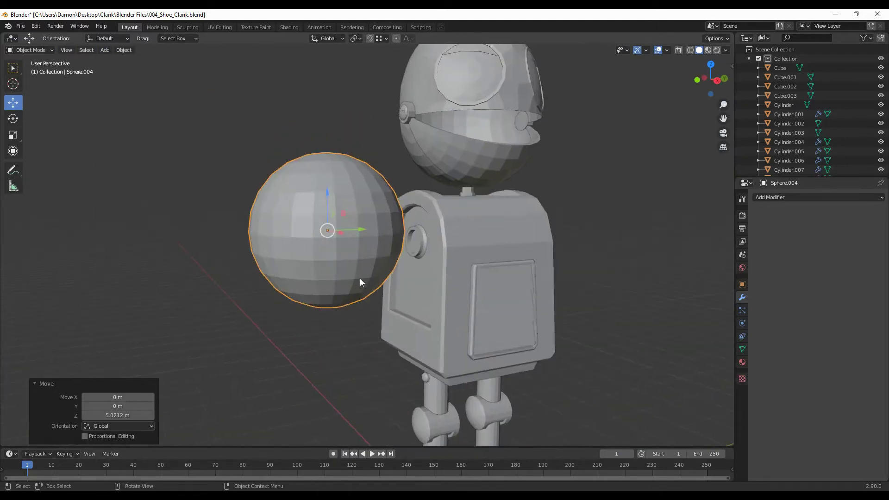
Step: Shrink, rotate and position the sphere at the robot's side
{"action": "key", "text": "s"}
{"action": "key", "text": "Return"}
{"action": "key", "text": "KP_3"}
{"action": "key", "text": "r"}
{"action": "left_click", "coordinate": [400, 236]}
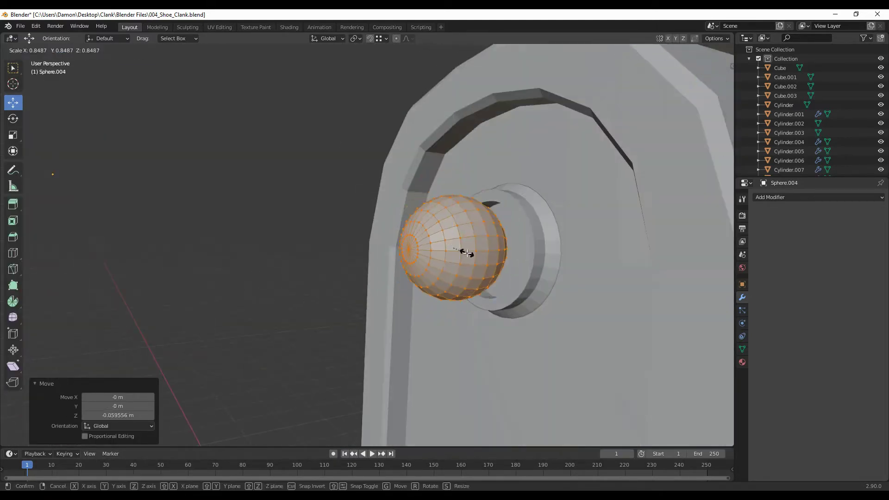
{"action": "key", "text": "KP_1"}
{"action": "key", "text": "s"}
{"action": "mouse_move", "coordinate": [455, 272]}
{"action": "middle_mouse_down"}
{"action": "mouse_move", "coordinate": [467, 296]}
{"action": "mouse_move", "coordinate": [391, 302]}
{"action": "mouse_move", "coordinate": [467, 296]}
{"action": "mouse_move", "coordinate": [389, 292]}
{"action": "middle_mouse_up"}
Step: Select the sphere's central faces, grow the selection, and extrude them outward
{"action": "key", "text": "3"}
{"action": "key", "text": "alt+a"}
{"action": "left_click", "coordinate": [389, 292]}
{"action": "key", "text": "ctrl+KP_Add"}
{"action": "key", "text": "ctrl+KP_Add"}
{"action": "scroll", "coordinate": [389, 292], "scroll_direction": "down", "scroll_amount": 3}
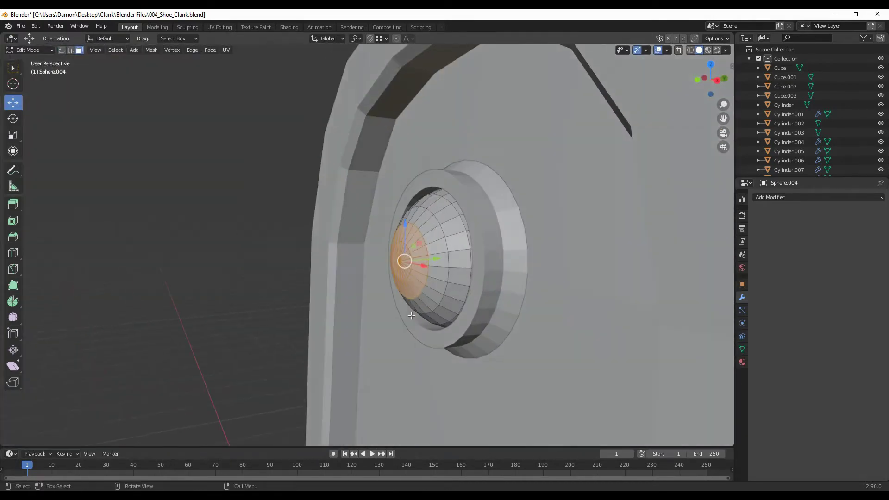
{"action": "scroll", "coordinate": [417, 215], "scroll_direction": "up", "scroll_amount": 3}
{"action": "key", "text": "e"}
{"action": "middle_click_drag", "start_coordinate": [366, 211], "coordinate": [341, 273]}
Step: Pull the knob face out along Y into a short shaft
{"action": "middle_click_drag", "start_coordinate": [359, 309], "coordinate": [430, 296]}
{"action": "key", "text": "g"}
{"action": "key", "text": "y"}
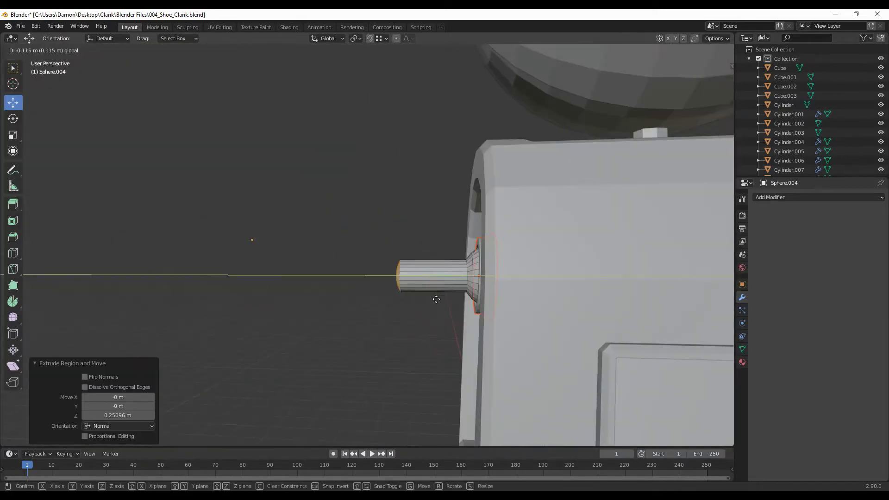
{"action": "right_click", "coordinate": [525, 298]}
{"action": "middle_click_drag", "start_coordinate": [525, 297], "coordinate": [383, 352]}
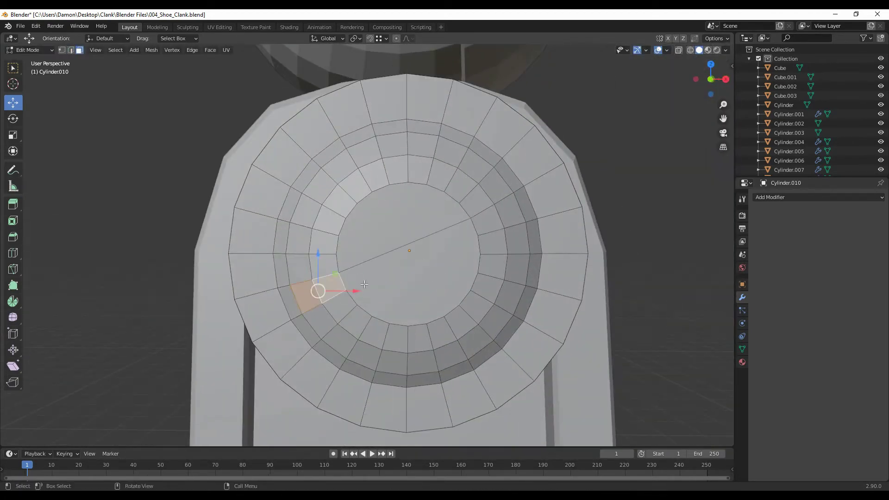
Step: In front view, move the side knob along Z into place
{"action": "key", "text": "KP_1"}
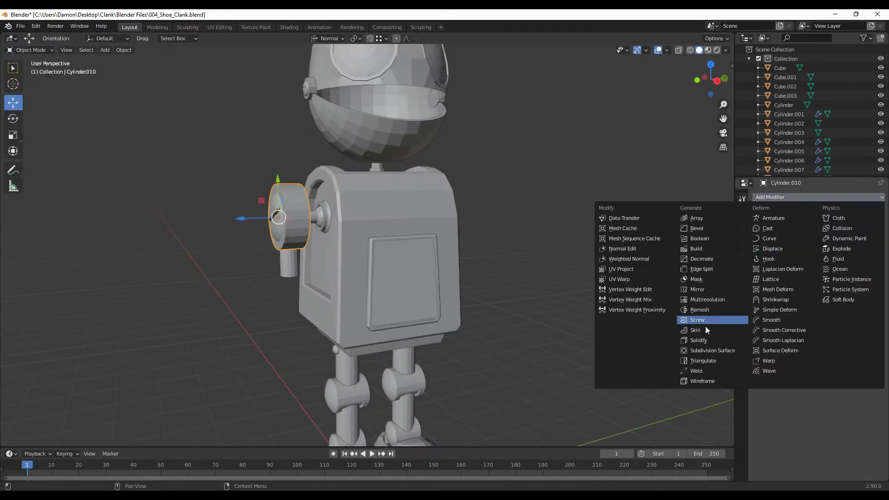
{"action": "scroll", "coordinate": [425, 262], "scroll_direction": "down", "scroll_amount": 5}
{"action": "key", "text": "g"}
{"action": "key", "text": "z"}
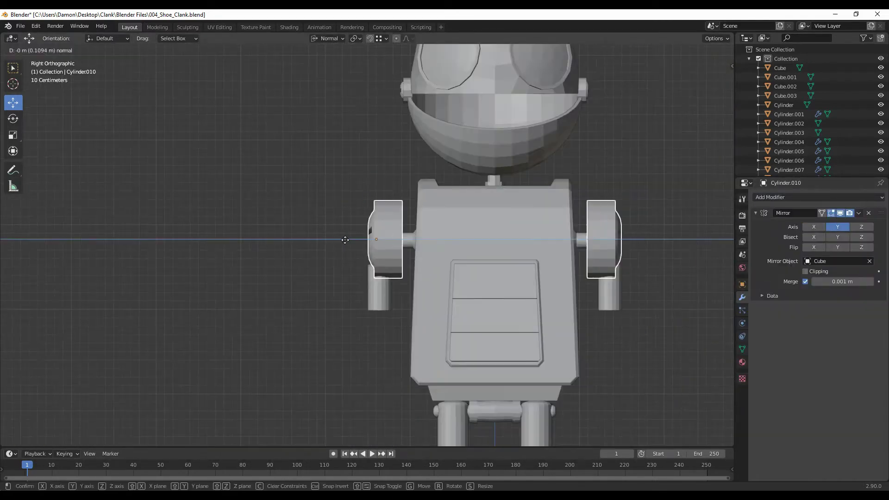
{"action": "left_click", "coordinate": [429, 283]}
{"action": "mouse_move", "coordinate": [429, 284]}
{"action": "middle_mouse_down"}
{"action": "mouse_move", "coordinate": [524, 326]}
{"action": "mouse_move", "coordinate": [507, 329]}
{"action": "middle_mouse_up"}
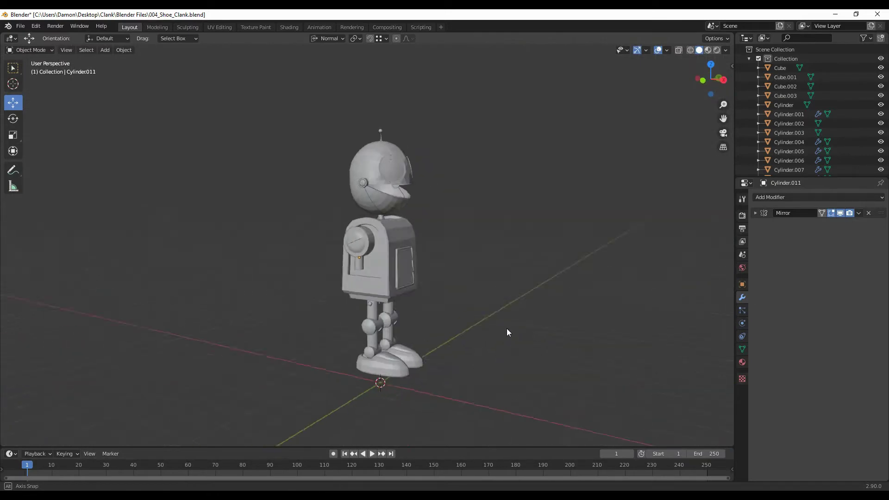
Step: In front view of the torso, move the side cylinder with G into its new position
{"action": "key", "text": "Tab"}
{"action": "scroll", "coordinate": [533, 278], "scroll_direction": "down", "scroll_amount": 2}
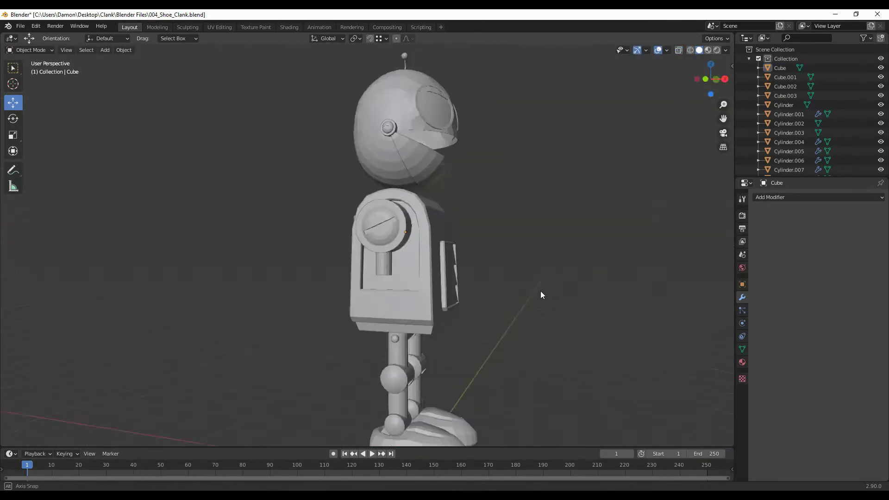
{"action": "mouse_move", "coordinate": [543, 295]}
{"action": "middle_mouse_down", "text": "alt"}
{"action": "mouse_move", "coordinate": [509, 278]}
{"action": "mouse_move", "coordinate": [486, 324]}
{"action": "middle_mouse_up", "text": "alt"}
{"action": "scroll", "coordinate": [474, 250], "scroll_direction": "down", "scroll_amount": 2}
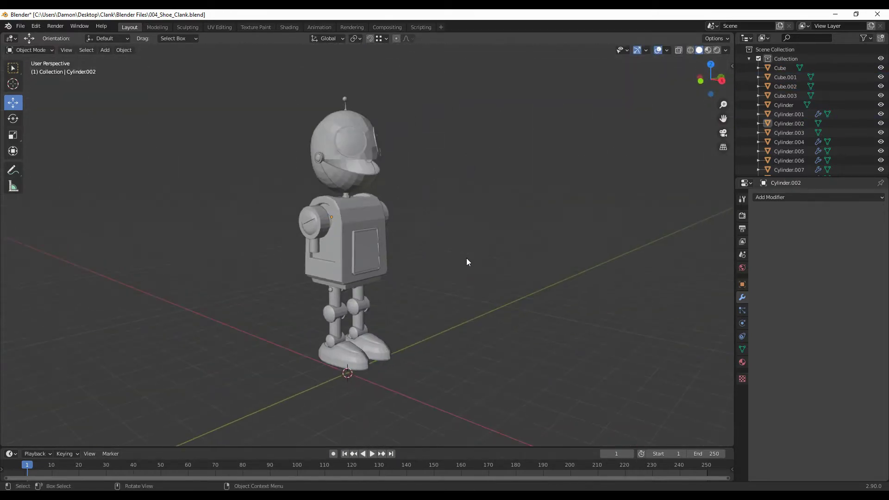
{"action": "middle_click_drag", "start_coordinate": [467, 262], "coordinate": [431, 251]}
{"action": "key", "text": "Tab"}
{"action": "scroll", "coordinate": [514, 250], "scroll_direction": "up", "scroll_amount": 3}
{"action": "key", "text": "Tab"}
{"action": "key", "text": "g"}
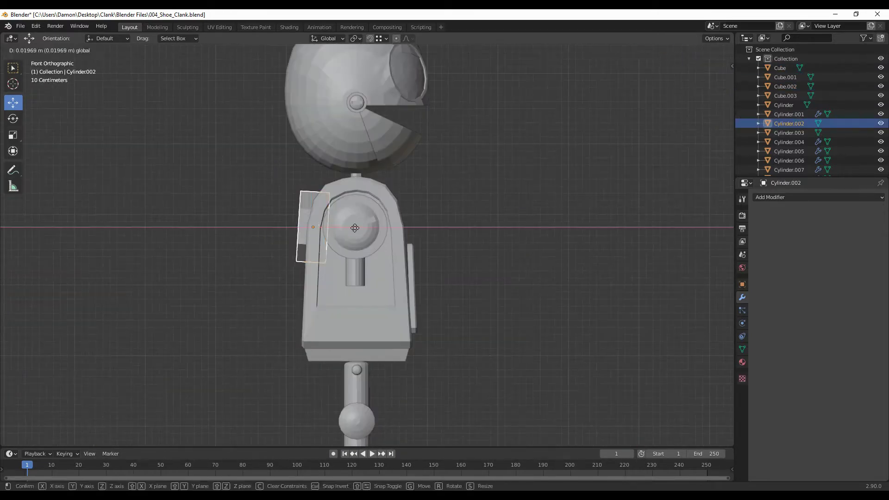
{"action": "left_click", "coordinate": [355, 228]}
{"action": "scroll", "coordinate": [417, 260], "scroll_direction": "up", "scroll_amount": 4}
{"action": "left_click_drag", "start_coordinate": [434, 403], "coordinate": [479, 277]}
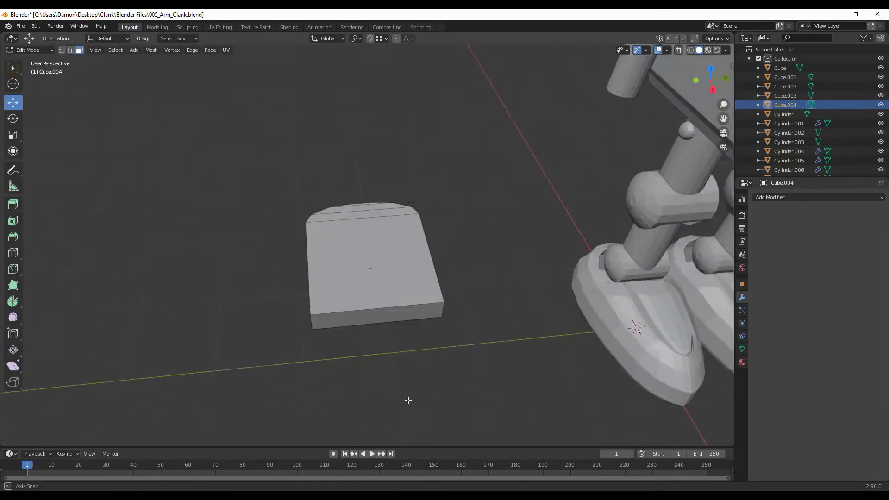
Step: Narrow the hand slab's end by moving its top edge along Y
{"action": "middle_click_drag", "start_coordinate": [354, 333], "coordinate": [432, 254]}
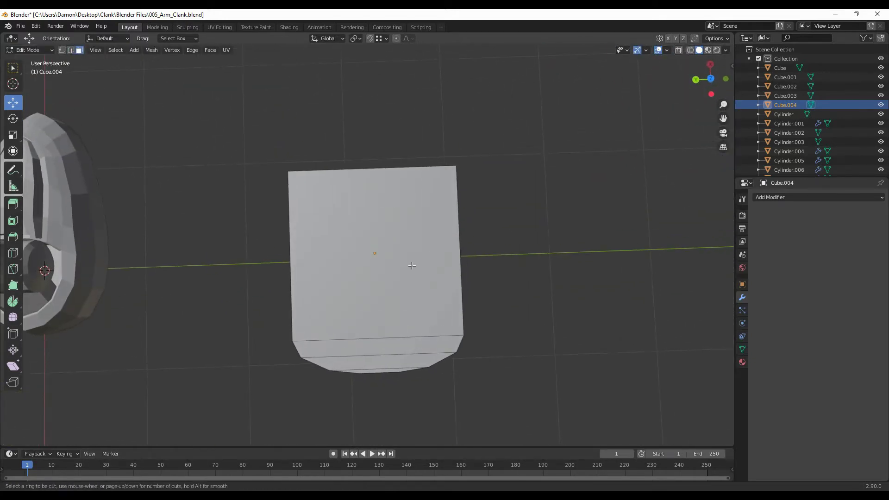
{"action": "left_click", "coordinate": [507, 315]}
{"action": "middle_click_drag", "start_coordinate": [507, 315], "coordinate": [466, 278]}
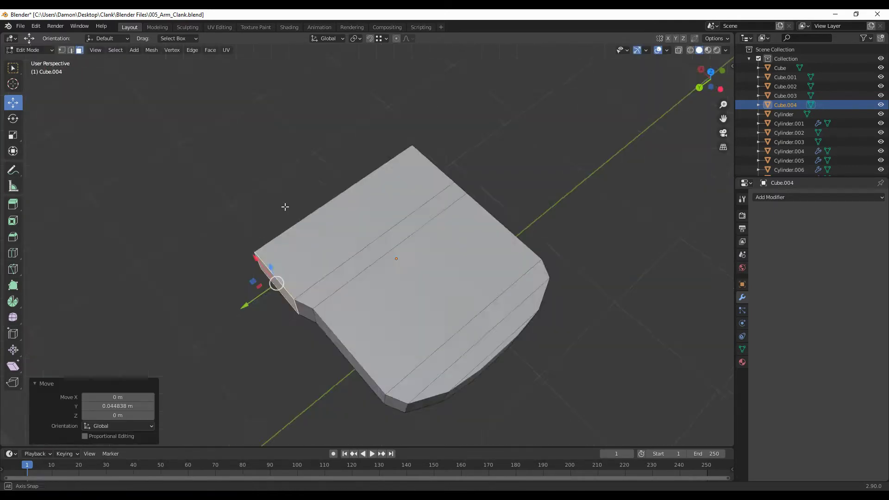
{"action": "middle_click_drag", "start_coordinate": [572, 167], "coordinate": [413, 321], "text": "alt"}
{"action": "left_click", "coordinate": [378, 182]}
{"action": "key", "text": "g"}
{"action": "key", "text": "y"}
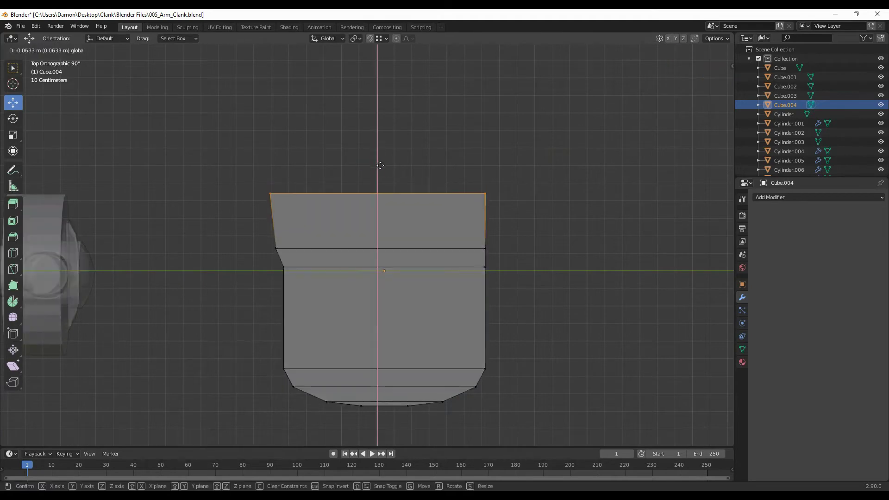
Step: Add a new cube beside the robot's hand for the joint piece
{"action": "middle_click_drag", "start_coordinate": [465, 299], "coordinate": [438, 328]}
{"action": "scroll", "coordinate": [454, 320], "scroll_direction": "down", "scroll_amount": 3}
{"action": "scroll", "coordinate": [454, 320], "scroll_direction": "down", "scroll_amount": 3}
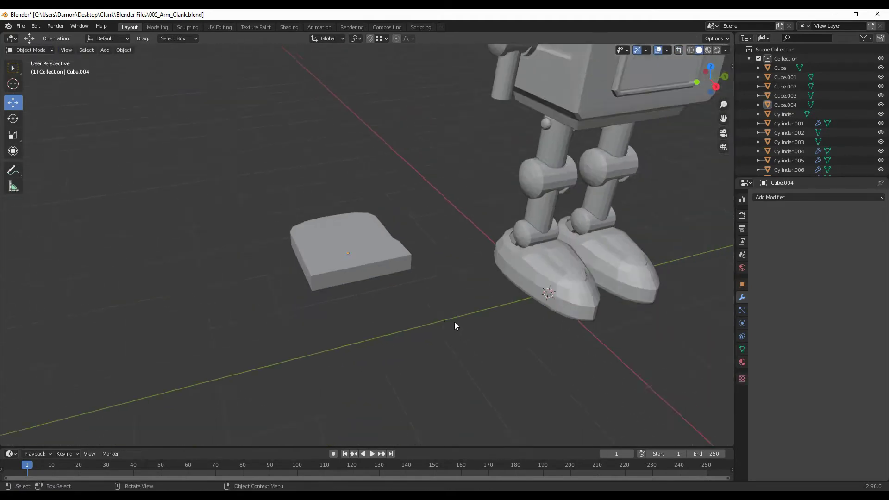
{"action": "left_click", "coordinate": [105, 50]}
{"action": "left_click", "coordinate": [209, 71]}
{"action": "middle_click_drag", "start_coordinate": [417, 278], "coordinate": [440, 301]}
{"action": "key", "text": "KP_7"}
Step: Set the new cube's origin, move it vertically, and scale it along Y
{"action": "left_click", "coordinate": [124, 50]}
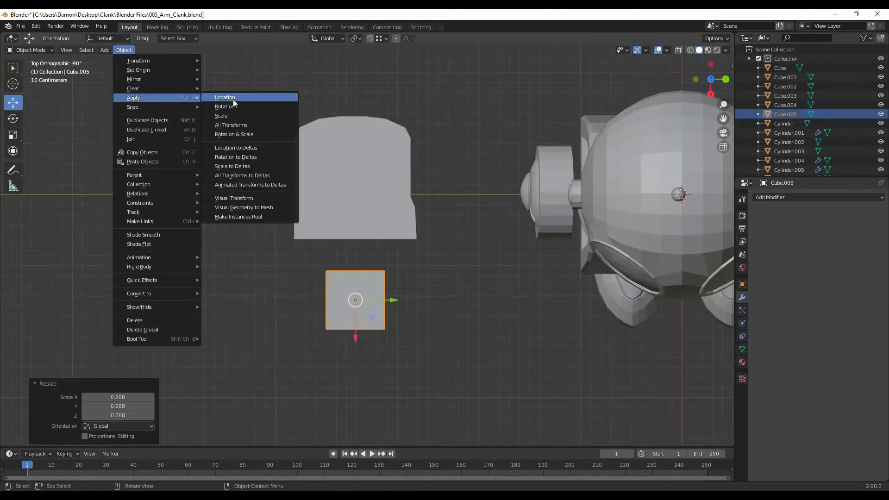
{"action": "left_click", "coordinate": [223, 103]}
{"action": "key", "text": "KP_3"}
{"action": "key", "text": "g"}
{"action": "key", "text": "z"}
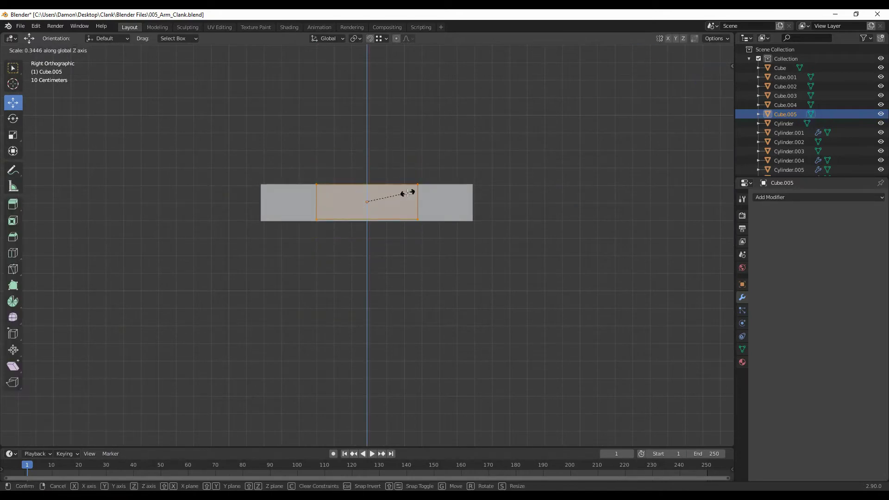
{"action": "key", "text": "Escape"}
{"action": "key", "text": "KP_7"}
{"action": "key", "text": "s"}
{"action": "key", "text": "y"}
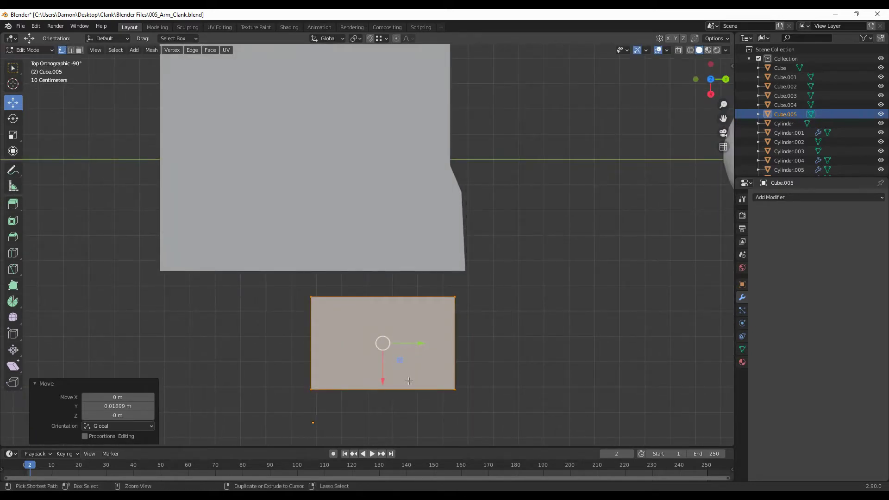
{"action": "key", "text": "Escape"}
Step: Move the cube's extruded ends outward along X to form the H shape
{"action": "mouse_move", "coordinate": [477, 389]}
{"action": "middle_mouse_down"}
{"action": "mouse_move", "coordinate": [566, 236]}
{"action": "mouse_move", "coordinate": [509, 297]}
{"action": "mouse_move", "coordinate": [484, 264]}
{"action": "middle_mouse_up"}
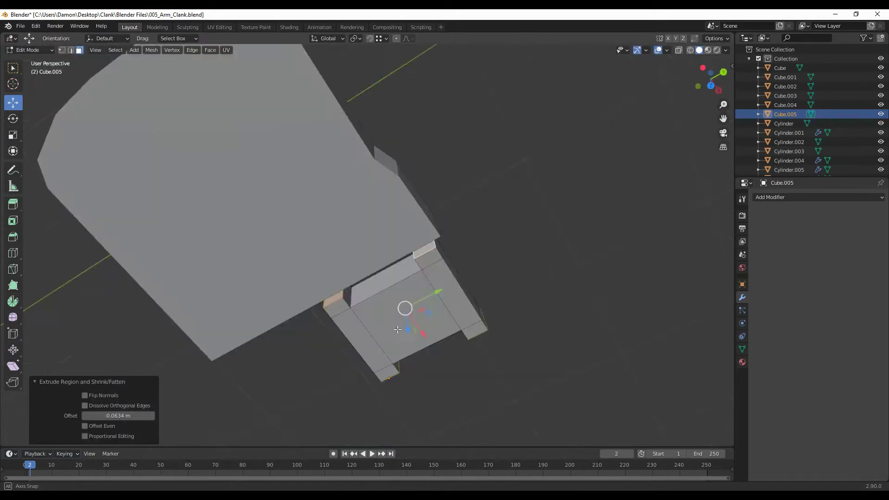
{"action": "key", "text": "g"}
{"action": "key", "text": "x"}
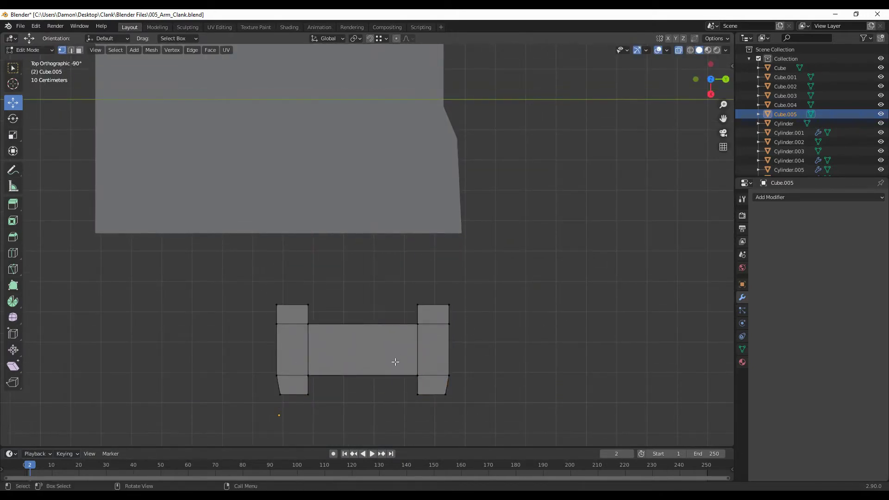
{"action": "scroll", "coordinate": [451, 380], "scroll_direction": "down", "scroll_amount": 3}
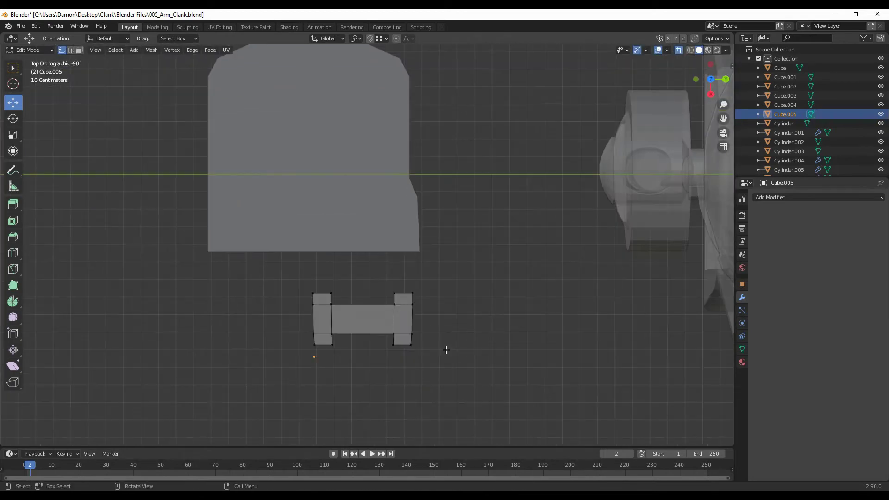
{"action": "mouse_move", "coordinate": [445, 349]}
{"action": "middle_mouse_down"}
{"action": "mouse_move", "coordinate": [377, 294]}
{"action": "mouse_move", "coordinate": [374, 200]}
{"action": "middle_mouse_up"}
{"action": "mouse_move", "coordinate": [492, 284]}
{"action": "middle_mouse_down"}
{"action": "mouse_move", "coordinate": [399, 264]}
{"action": "mouse_move", "coordinate": [468, 238]}
{"action": "mouse_move", "coordinate": [533, 176]}
{"action": "middle_mouse_up"}
{"action": "scroll", "coordinate": [468, 238], "scroll_direction": "up", "scroll_amount": 3}
Step: Scale the joint piece vertically along Z and bevel it
{"action": "key", "text": "s"}
{"action": "key", "text": "z"}
{"action": "left_click", "coordinate": [562, 142]}
{"action": "middle_click_drag", "start_coordinate": [561, 142], "coordinate": [378, 302]}
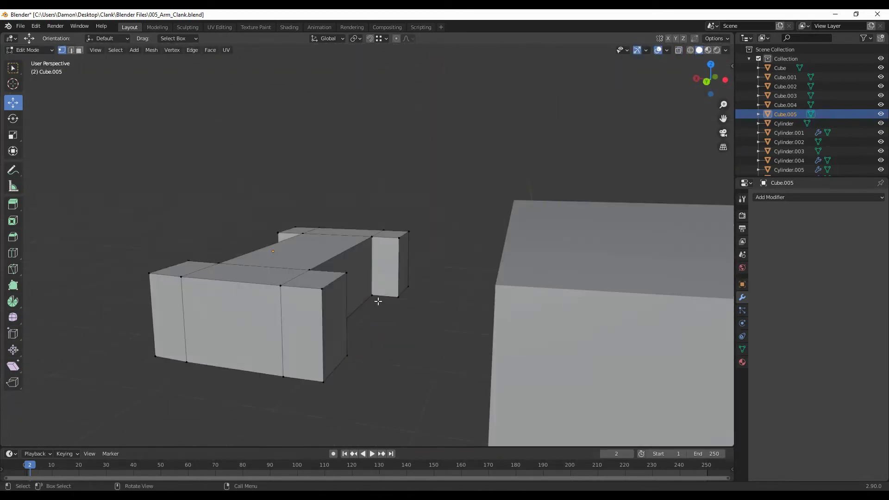
{"action": "left_click", "coordinate": [445, 341]}
{"action": "mouse_move", "coordinate": [445, 340]}
{"action": "middle_mouse_down"}
{"action": "mouse_move", "coordinate": [415, 354]}
{"action": "mouse_move", "coordinate": [413, 328]}
{"action": "mouse_move", "coordinate": [389, 293]}
{"action": "mouse_move", "coordinate": [214, 246]}
{"action": "mouse_move", "coordinate": [420, 288]}
{"action": "mouse_move", "coordinate": [391, 278]}
{"action": "mouse_move", "coordinate": [291, 300]}
{"action": "middle_mouse_up"}
Step: Round the two left end edges of the joint piece, then leave Edit Mode
{"action": "key", "text": "alt+a"}
{"action": "key", "text": "3"}
{"action": "key", "text": "1"}
{"action": "key", "text": "2"}
{"action": "left_click", "coordinate": [291, 300], "text": "alt"}
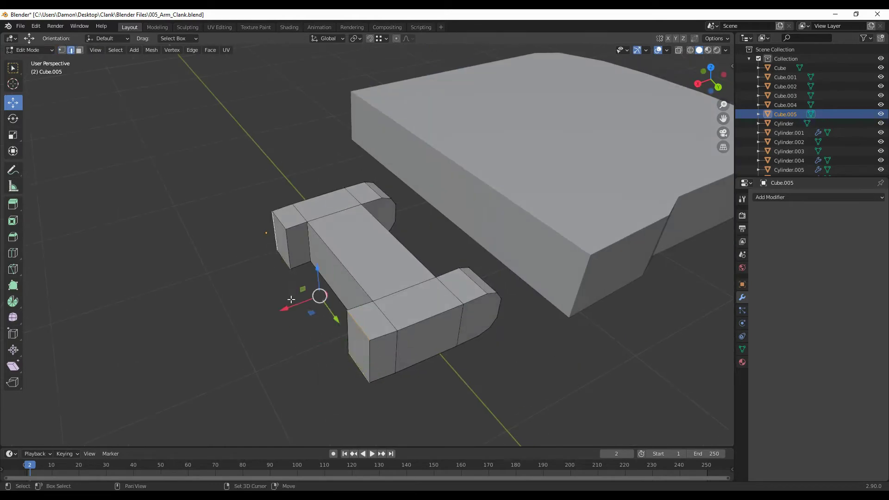
{"action": "left_click", "coordinate": [331, 332]}
{"action": "key", "text": "1"}
{"action": "key", "text": "KP_7"}
{"action": "left_click_drag", "start_coordinate": [512, 367], "coordinate": [278, 307]}
{"action": "middle_click_drag", "start_coordinate": [370, 348], "coordinate": [497, 238]}
{"action": "key", "text": "Tab"}
Step: Add another cube, then shrink it and move it into position
{"action": "key", "text": "shift+a"}
{"action": "left_click", "coordinate": [519, 297]}
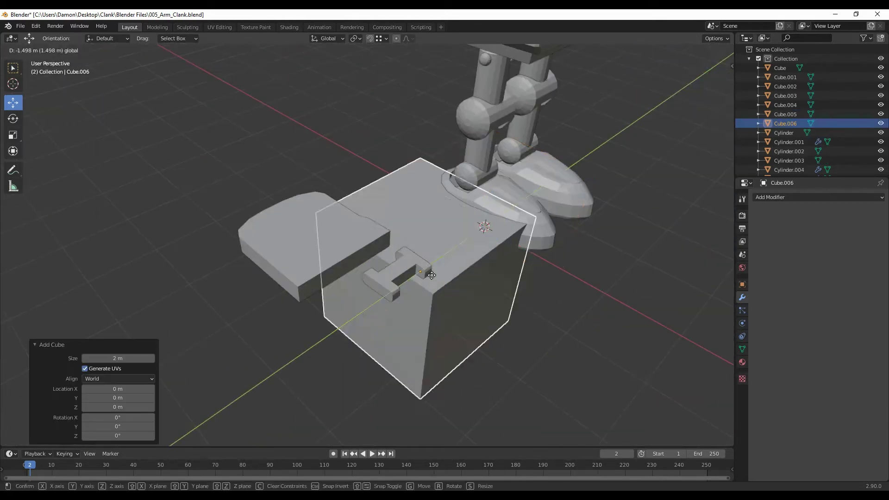
{"action": "key", "text": "Tab"}
{"action": "key", "text": "KP_3"}
{"action": "key", "text": "s"}
{"action": "key", "text": "g"}
{"action": "left_click", "coordinate": [315, 338]}
{"action": "key", "text": "KP_1"}
{"action": "mouse_move", "coordinate": [482, 298]}
{"action": "middle_mouse_down"}
{"action": "mouse_move", "coordinate": [522, 343]}
{"action": "mouse_move", "coordinate": [456, 246]}
{"action": "mouse_move", "coordinate": [378, 299]}
{"action": "middle_mouse_up"}
{"action": "key", "text": "KP_7"}
Step: Add a loop cut across the block and scale the selection along Z
{"action": "key", "text": "ctrl+r"}
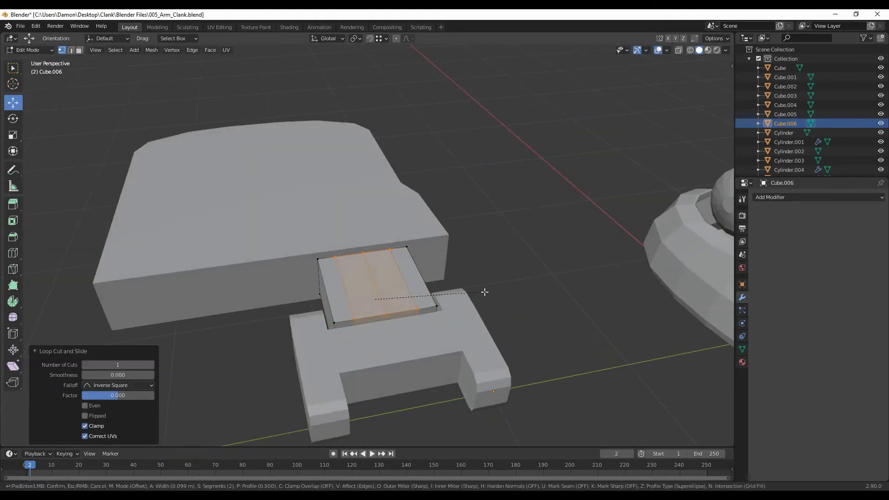
{"action": "key", "text": "KP_3"}
{"action": "scroll", "coordinate": [471, 292], "scroll_direction": "up", "scroll_amount": 3}
{"action": "key", "text": "s"}
{"action": "middle_click_drag", "start_coordinate": [433, 353], "coordinate": [462, 318]}
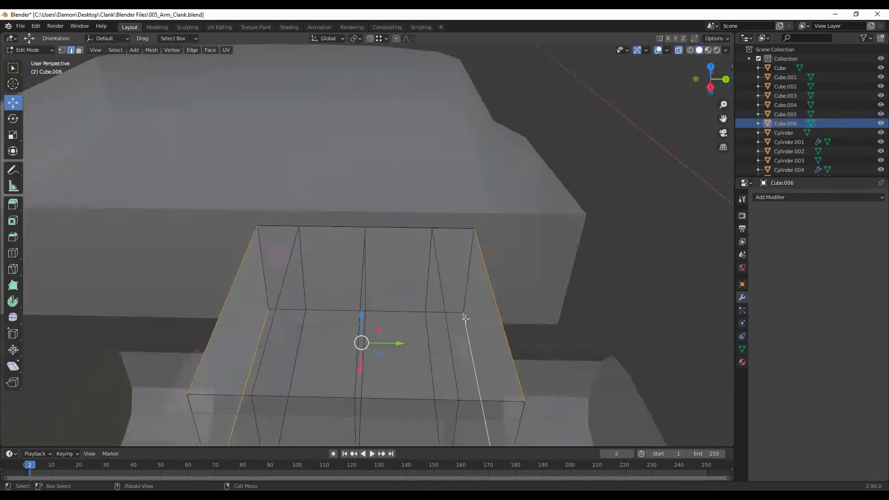
{"action": "key", "text": "KP_3"}
{"action": "key", "text": "z"}
{"action": "left_click", "coordinate": [395, 305]}
Step: Bevel the block's end and leave Edit Mode
{"action": "mouse_move", "coordinate": [395, 306]}
{"action": "middle_mouse_down"}
{"action": "mouse_move", "coordinate": [302, 359]}
{"action": "mouse_move", "coordinate": [384, 325]}
{"action": "mouse_move", "coordinate": [410, 359]}
{"action": "middle_mouse_up"}
{"action": "middle_click_drag", "start_coordinate": [497, 304], "coordinate": [471, 347]}
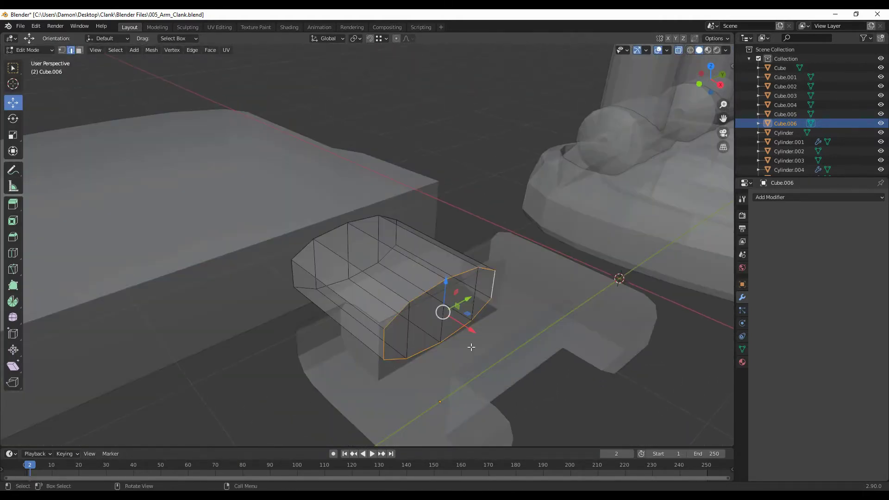
{"action": "left_click", "coordinate": [489, 365]}
{"action": "key", "text": "KP_7"}
{"action": "scroll", "coordinate": [446, 390], "scroll_direction": "up", "scroll_amount": 2}
{"action": "key", "text": "Tab"}
{"action": "key", "text": "Tab"}
{"action": "key", "text": "Tab"}
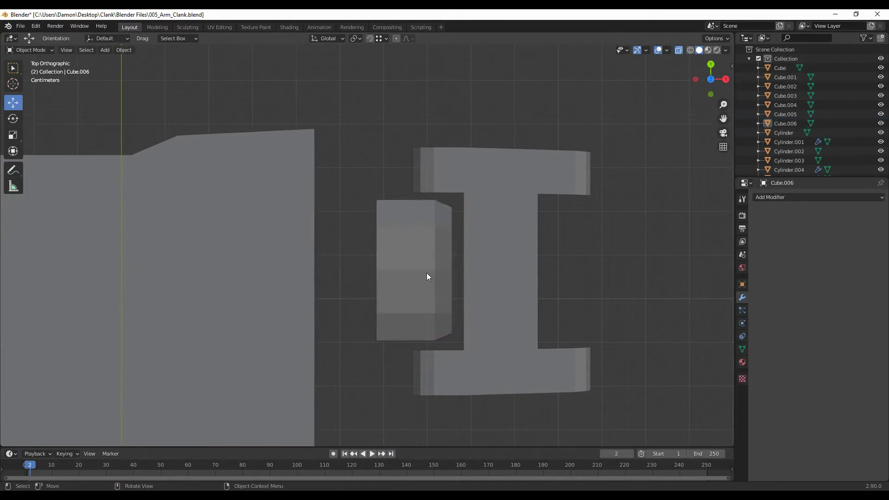
Step: Centre the block's origin and add a Mirror modifier around Cube.005 on Y
{"action": "left_click", "coordinate": [669, 285]}
{"action": "left_click", "coordinate": [817, 196]}
{"action": "left_click", "coordinate": [740, 243]}
{"action": "left_click", "coordinate": [871, 262]}
{"action": "left_click", "coordinate": [493, 284]}
{"action": "left_click", "coordinate": [831, 226]}
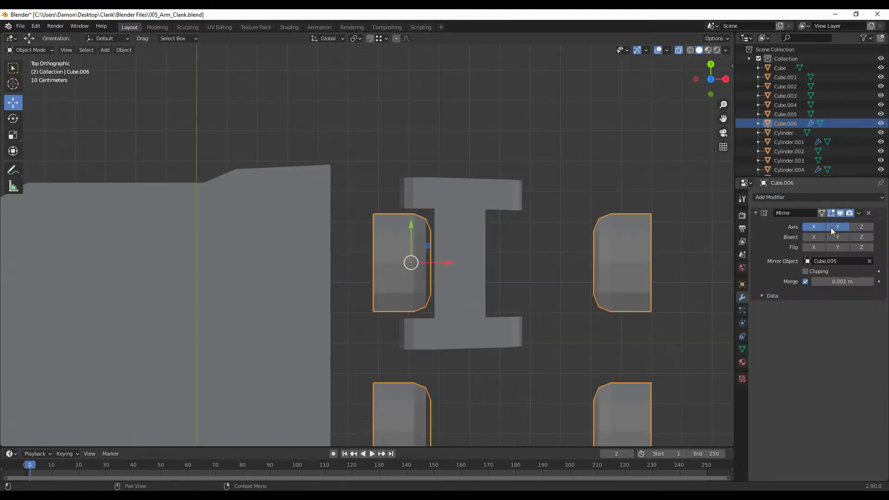
{"action": "left_click", "coordinate": [869, 262]}
Step: Edit the block's vertices, then reset its origin
{"action": "key", "text": "Tab"}
{"action": "middle_click_drag", "start_coordinate": [464, 278], "coordinate": [371, 324]}
{"action": "right_click", "coordinate": [362, 332]}
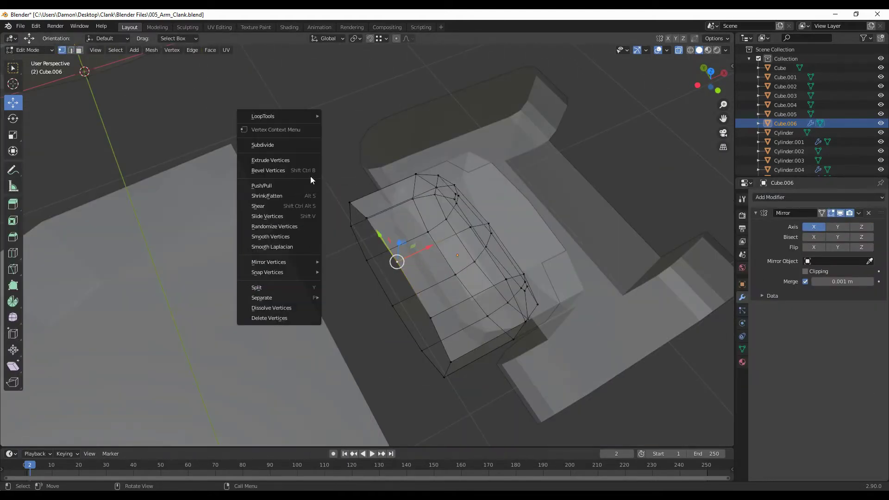
{"action": "left_click", "coordinate": [152, 50]}
{"action": "left_click", "coordinate": [260, 93]}
{"action": "key", "text": "Tab"}
{"action": "right_click", "coordinate": [373, 224]}
{"action": "left_click", "coordinate": [468, 320]}
Step: Remove the Mirror modifier from the joint block and reset its origin
{"action": "scroll", "coordinate": [388, 226], "scroll_direction": "up", "scroll_amount": 2}
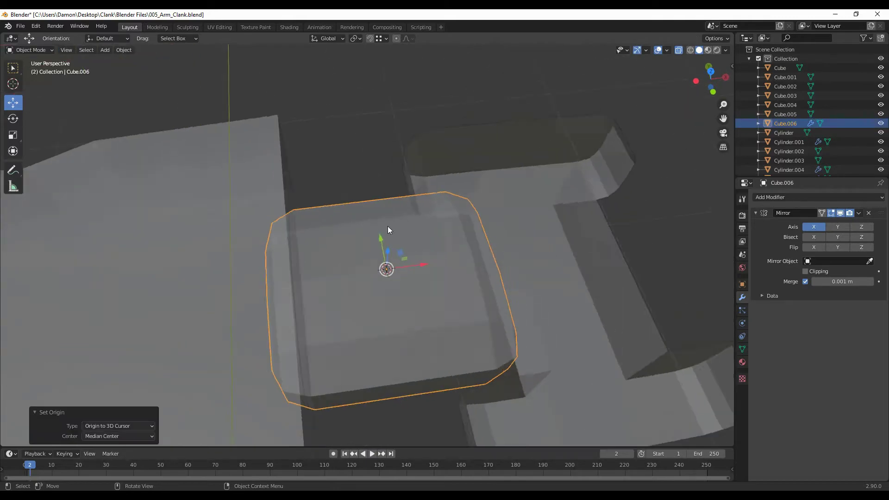
{"action": "scroll", "coordinate": [387, 226], "scroll_direction": "down", "scroll_amount": 3}
{"action": "left_click", "coordinate": [869, 213]}
{"action": "right_click", "coordinate": [602, 318]}
{"action": "left_click", "coordinate": [677, 314]}
{"action": "middle_click_drag", "start_coordinate": [388, 285], "coordinate": [396, 232]}
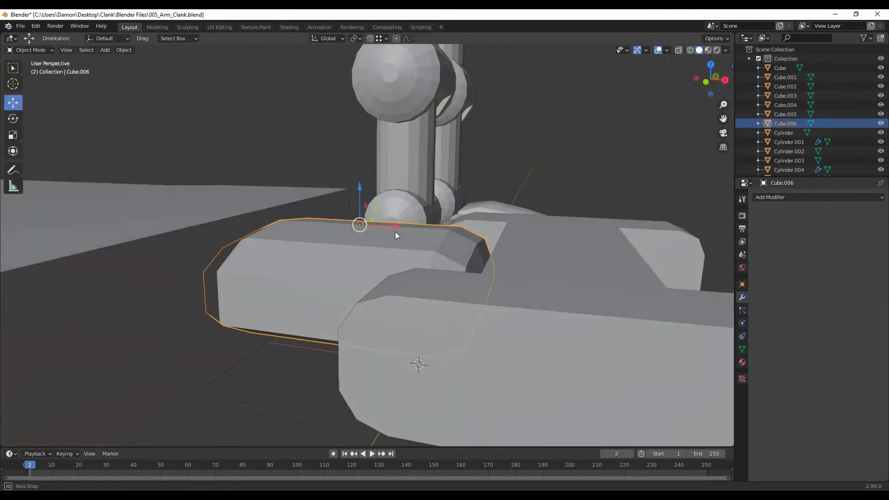
{"action": "key", "text": "KP_3"}
Step: Scale the block's geometry along Y and Z in Edit Mode
{"action": "key", "text": "Tab"}
{"action": "key", "text": "s"}
{"action": "key", "text": "y"}
{"action": "left_click", "coordinate": [452, 273]}
{"action": "key", "text": "s"}
{"action": "key", "text": "z"}
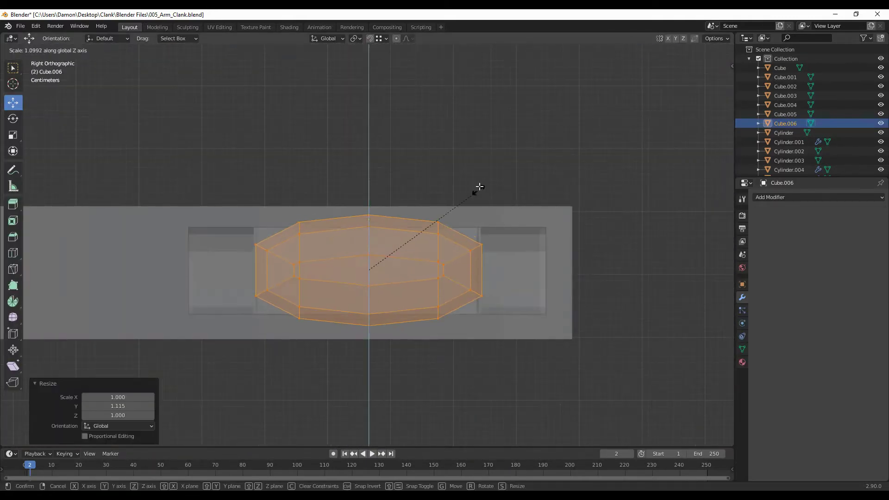
{"action": "left_click", "coordinate": [480, 186]}
{"action": "scroll", "coordinate": [480, 186], "scroll_direction": "down", "scroll_amount": 3}
{"action": "key", "text": "Tab"}
{"action": "middle_click_drag", "start_coordinate": [408, 358], "coordinate": [358, 350]}
{"action": "key", "text": "KP_3"}
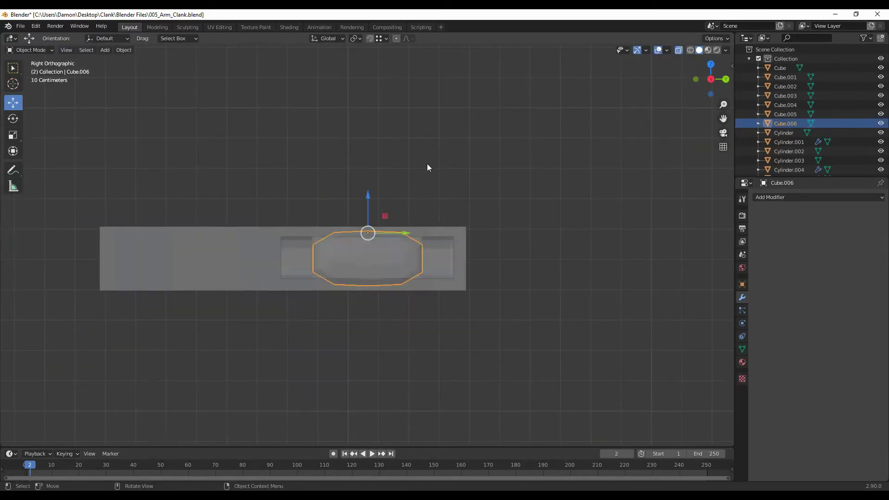
{"action": "scroll", "coordinate": [456, 288], "scroll_direction": "up", "scroll_amount": 3}
Step: Select the I-shaped finger piece and move it along X
{"action": "left_click", "coordinate": [457, 287]}
{"action": "mouse_move", "coordinate": [427, 168]}
{"action": "middle_mouse_down"}
{"action": "mouse_move", "coordinate": [457, 288]}
{"action": "mouse_move", "coordinate": [512, 286]}
{"action": "middle_mouse_up"}
{"action": "key", "text": "g"}
{"action": "key", "text": "x"}
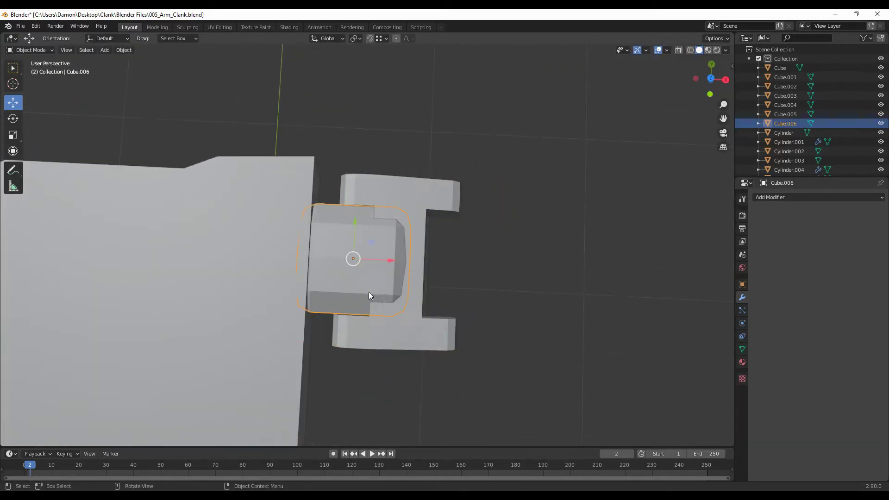
Step: Scale the block along X in see-through view to fit the slot, then reselect it
{"action": "key", "text": "KP_7"}
{"action": "key", "text": "a"}
{"action": "key", "text": "alt+z"}
{"action": "key", "text": "s"}
{"action": "key", "text": "x"}
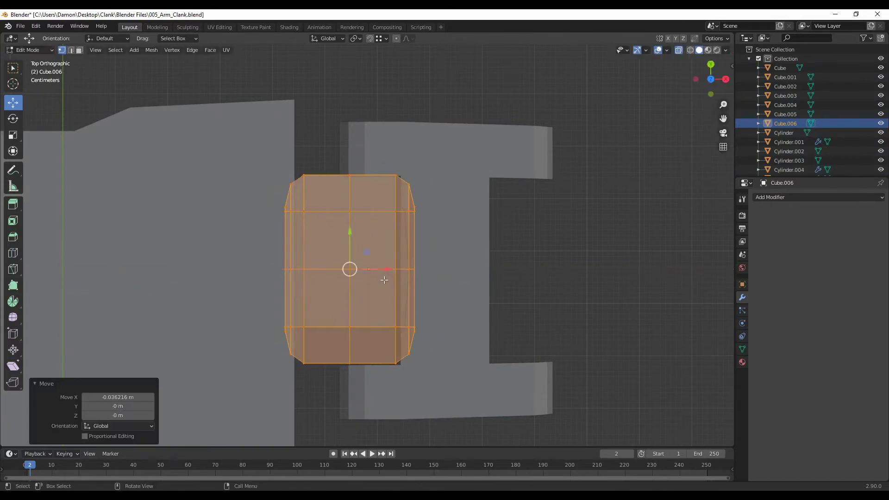
{"action": "middle_click_drag", "start_coordinate": [384, 279], "coordinate": [443, 226]}
{"action": "key", "text": "KP_3"}
{"action": "left_click", "coordinate": [569, 298]}
{"action": "key", "text": "alt+z"}
{"action": "mouse_move", "coordinate": [569, 299]}
{"action": "middle_mouse_down"}
{"action": "mouse_move", "coordinate": [549, 309]}
{"action": "mouse_move", "coordinate": [366, 276]}
{"action": "mouse_move", "coordinate": [406, 308]}
{"action": "mouse_move", "coordinate": [390, 271]}
{"action": "mouse_move", "coordinate": [415, 254]}
{"action": "mouse_move", "coordinate": [467, 293]}
{"action": "middle_mouse_up"}
{"action": "key", "text": "alt+a"}
{"action": "middle_click_drag", "start_coordinate": [427, 265], "coordinate": [415, 287]}
{"action": "left_click", "coordinate": [411, 284]}
Step: Duplicate the joint block and move the copy out along X for the fingertip
{"action": "key", "text": "shift+d"}
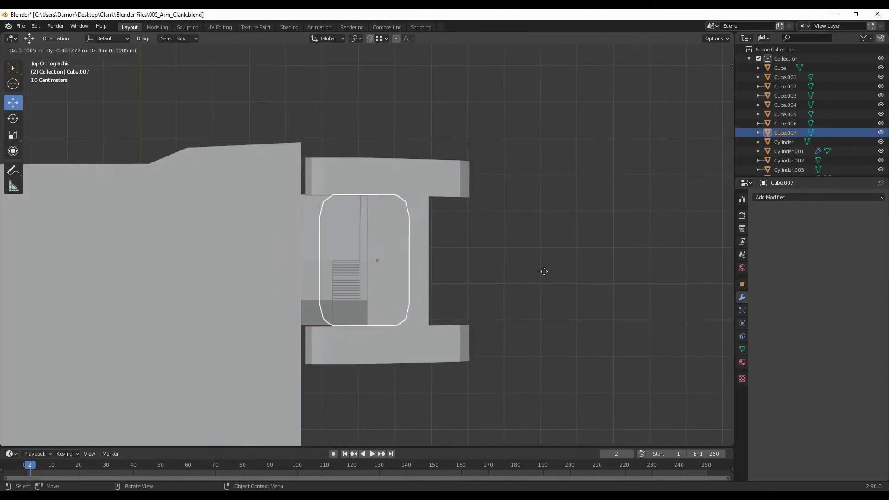
{"action": "left_click", "coordinate": [496, 305]}
{"action": "mouse_move", "coordinate": [497, 305]}
{"action": "middle_mouse_down"}
{"action": "mouse_move", "coordinate": [499, 243]}
{"action": "mouse_move", "coordinate": [479, 305]}
{"action": "mouse_move", "coordinate": [420, 254]}
{"action": "mouse_move", "coordinate": [427, 269]}
{"action": "mouse_move", "coordinate": [412, 294]}
{"action": "mouse_move", "coordinate": [509, 370]}
{"action": "mouse_move", "coordinate": [389, 297]}
{"action": "mouse_move", "coordinate": [477, 327]}
{"action": "mouse_move", "coordinate": [465, 337]}
{"action": "mouse_move", "coordinate": [388, 307]}
{"action": "mouse_move", "coordinate": [403, 272]}
{"action": "middle_mouse_up"}
{"action": "left_click", "coordinate": [389, 297]}
{"action": "key", "text": "shift+d"}
{"action": "key", "text": "x"}
{"action": "left_click", "coordinate": [398, 304]}
Step: Delete the left-side faces of the copy to open its base
{"action": "key", "text": "Tab"}
{"action": "key", "text": "KP_7"}
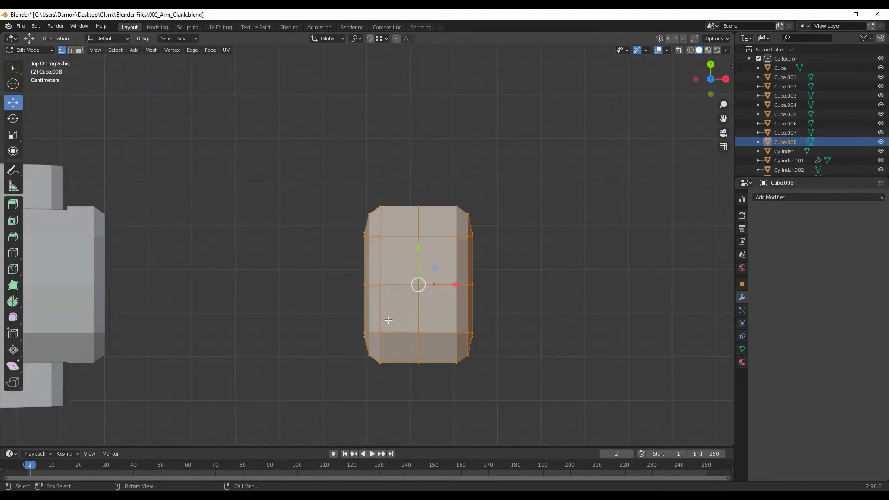
{"action": "key", "text": "3"}
{"action": "key", "text": "alt+z"}
{"action": "left_click_drag", "start_coordinate": [328, 180], "coordinate": [378, 413]}
{"action": "key", "text": "x"}
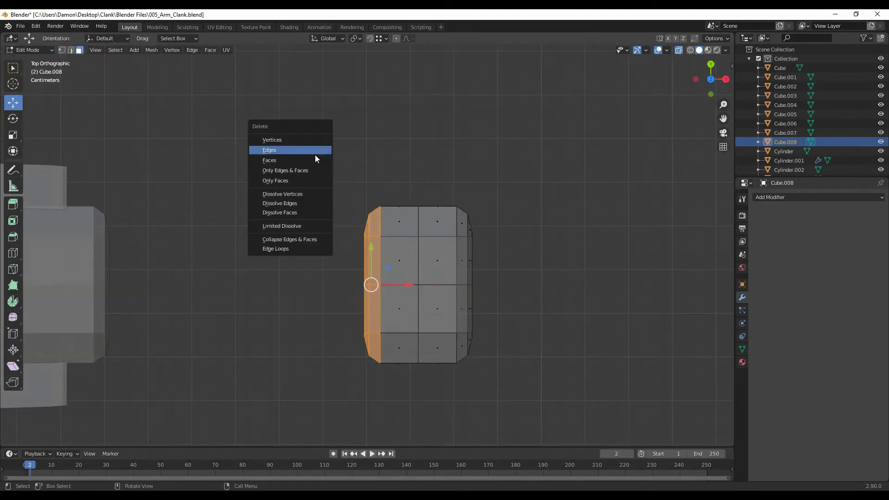
{"action": "left_click", "coordinate": [313, 155]}
{"action": "middle_click_drag", "start_coordinate": [313, 155], "coordinate": [368, 258]}
{"action": "key", "text": "KP_7"}
Step: Taper the fingertip's tip end by scaling it along X
{"action": "key", "text": "a"}
{"action": "key", "text": "s"}
{"action": "key", "text": "x"}
{"action": "key", "text": "alt+z"}
{"action": "key", "text": "alt+a"}
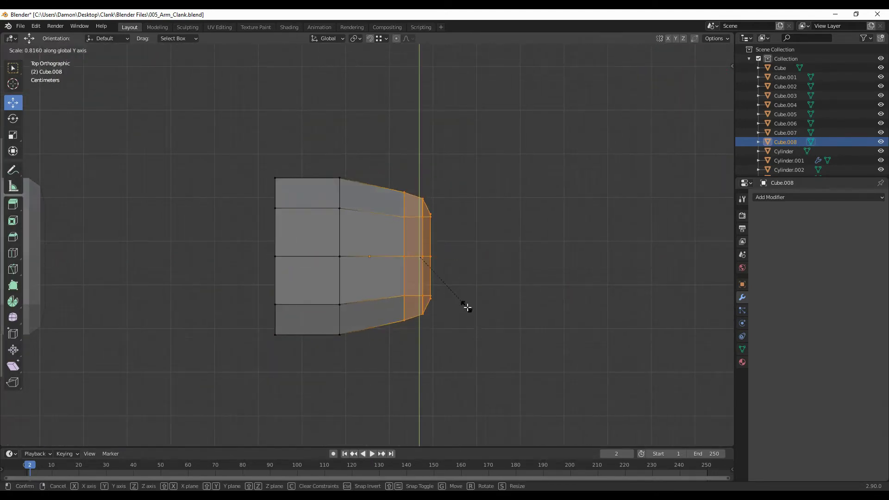
{"action": "mouse_move", "coordinate": [464, 304]}
{"action": "middle_mouse_down"}
{"action": "mouse_move", "coordinate": [377, 260]}
{"action": "mouse_move", "coordinate": [427, 306]}
{"action": "middle_mouse_up"}
{"action": "key", "text": "KP_7"}
{"action": "scroll", "coordinate": [358, 252], "scroll_direction": "down", "scroll_amount": 3}
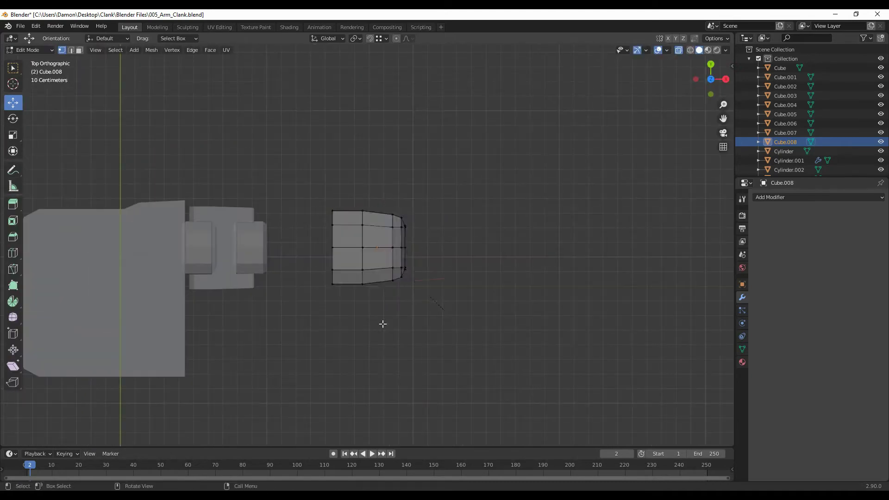
{"action": "mouse_move", "coordinate": [450, 178]}
{"action": "middle_mouse_down"}
{"action": "mouse_move", "coordinate": [407, 362]}
{"action": "mouse_move", "coordinate": [426, 304]}
{"action": "middle_mouse_up"}
Step: Fill the open boundary edges with a face, then remove it to leave a notch
{"action": "key", "text": "2"}
{"action": "left_click", "coordinate": [484, 315]}
{"action": "key", "text": "f"}
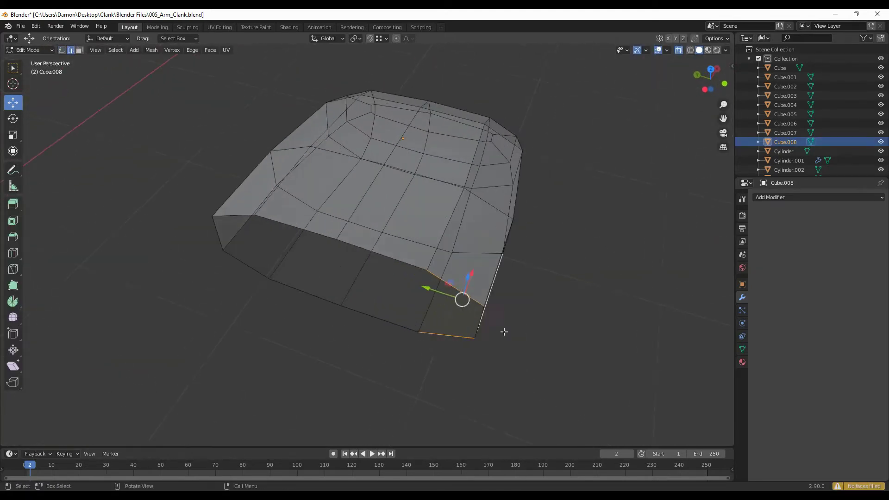
{"action": "key", "text": "f"}
{"action": "middle_click_drag", "start_coordinate": [321, 235], "coordinate": [353, 333]}
{"action": "key", "text": "3"}
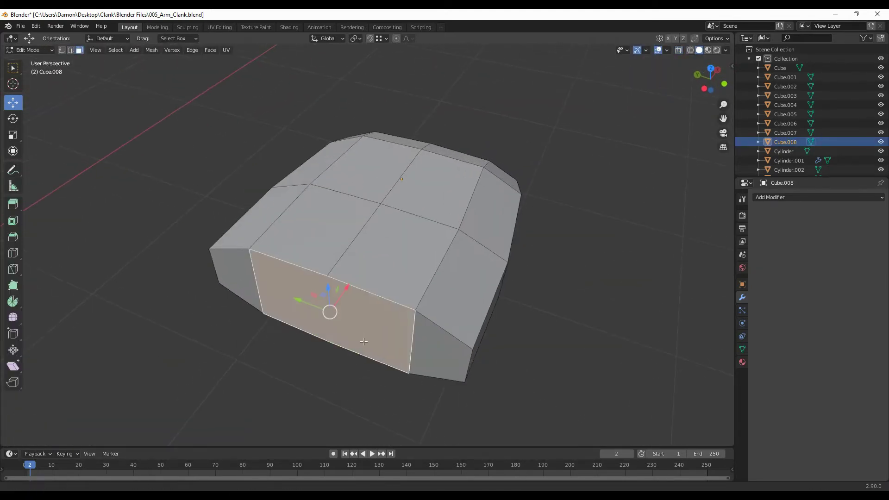
{"action": "key", "text": "ctrl+z"}
{"action": "key", "text": "ctrl+z"}
{"action": "scroll", "coordinate": [321, 369], "scroll_direction": "down", "scroll_amount": 5}
{"action": "scroll", "coordinate": [405, 282], "scroll_direction": "up", "scroll_amount": 5}
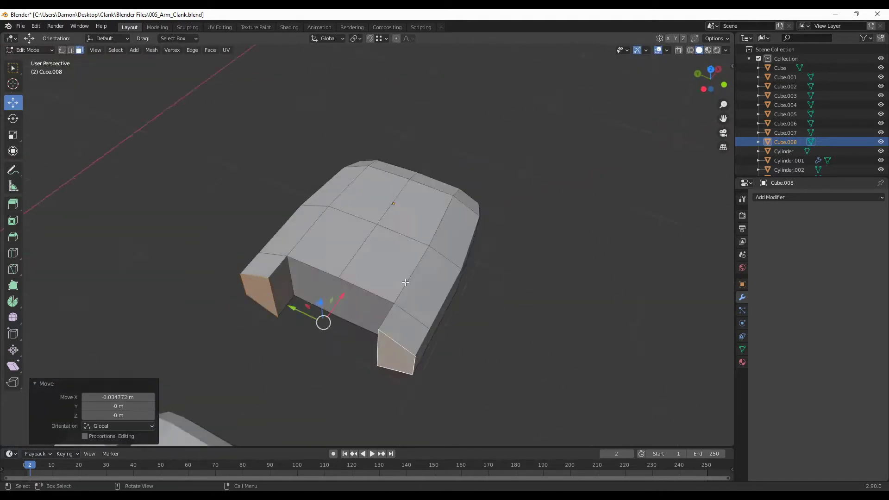
{"action": "key", "text": "2"}
{"action": "mouse_move", "coordinate": [359, 357]}
{"action": "middle_mouse_down"}
{"action": "mouse_move", "coordinate": [324, 241]}
{"action": "mouse_move", "coordinate": [548, 258]}
{"action": "mouse_move", "coordinate": [492, 214]}
{"action": "middle_mouse_up"}
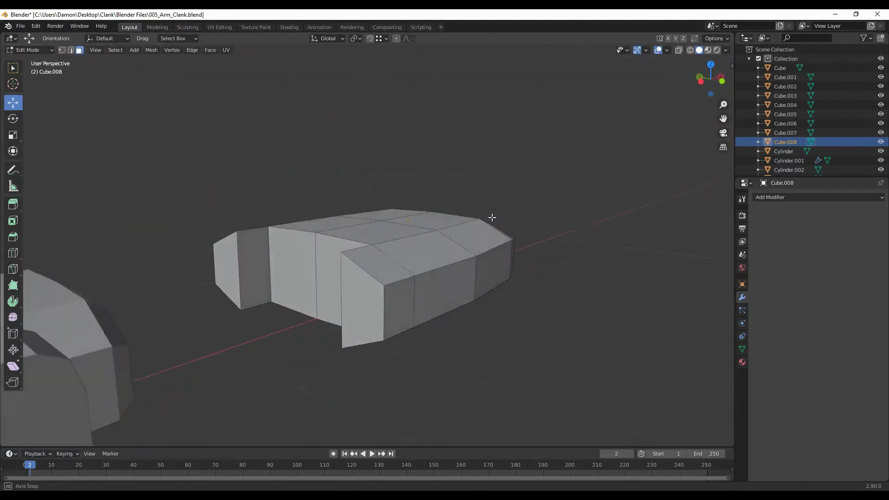
Step: Scale the whole fingertip object up by 1.09
{"action": "key", "text": "ctrl+b"}
{"action": "key", "text": "Escape"}
{"action": "key", "text": "Tab"}
{"action": "key", "text": "KP_7"}
{"action": "key", "text": "s"}
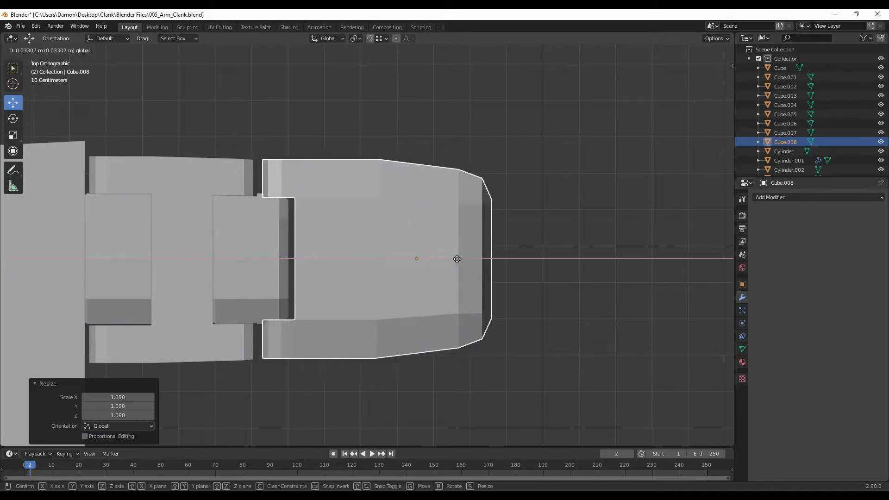
{"action": "left_click", "coordinate": [457, 259]}
{"action": "key", "text": "alt+a"}
Step: Select and frame the fingertip and the I-shaped finger piece
{"action": "middle_click_drag", "start_coordinate": [437, 308], "coordinate": [392, 211]}
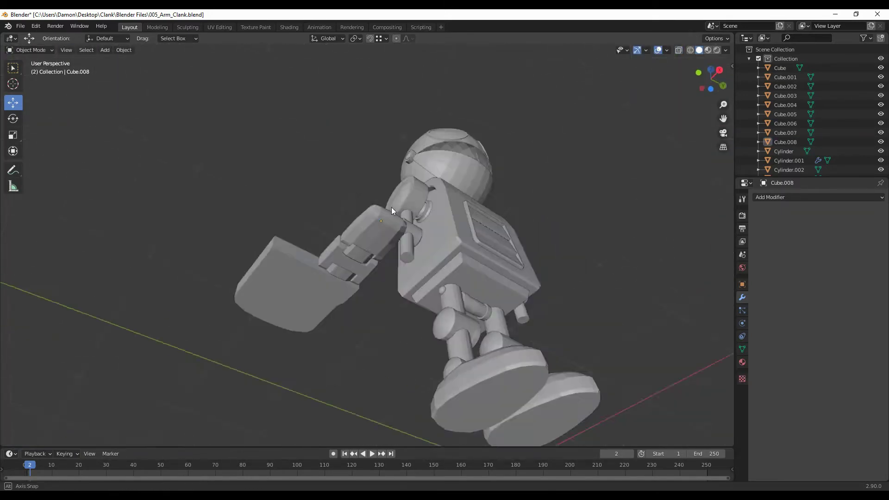
{"action": "left_click", "coordinate": [392, 211]}
{"action": "key", "text": "KP_Decimal"}
{"action": "mouse_move", "coordinate": [461, 264]}
{"action": "middle_mouse_down"}
{"action": "mouse_move", "coordinate": [540, 280]}
{"action": "mouse_move", "coordinate": [489, 264]}
{"action": "mouse_move", "coordinate": [373, 331]}
{"action": "middle_mouse_up"}
{"action": "left_click", "coordinate": [338, 252]}
{"action": "key", "text": "KP_Decimal"}
Step: Inset the middle row of faces on the I-shaped piece (Cube.005) and scale them down
{"action": "key", "text": "Tab"}
{"action": "middle_click_drag", "start_coordinate": [338, 252], "coordinate": [427, 262]}
{"action": "left_click", "coordinate": [292, 261]}
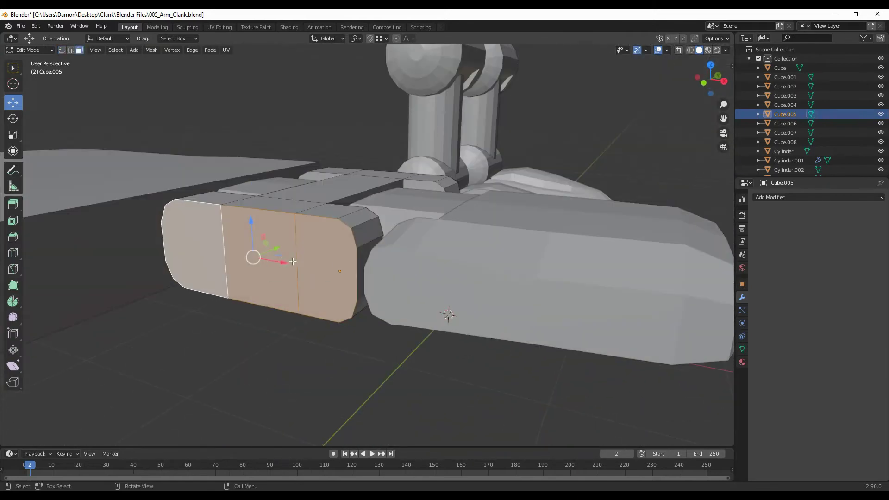
{"action": "middle_click_drag", "start_coordinate": [293, 262], "coordinate": [346, 233]}
{"action": "left_click", "coordinate": [330, 221]}
{"action": "key", "text": "KP_7"}
{"action": "key", "text": "s"}
{"action": "left_click", "coordinate": [397, 234]}
Step: Scale the inset faces along one axis, then again in side view
{"action": "scroll", "coordinate": [397, 234], "scroll_direction": "down", "scroll_amount": 2}
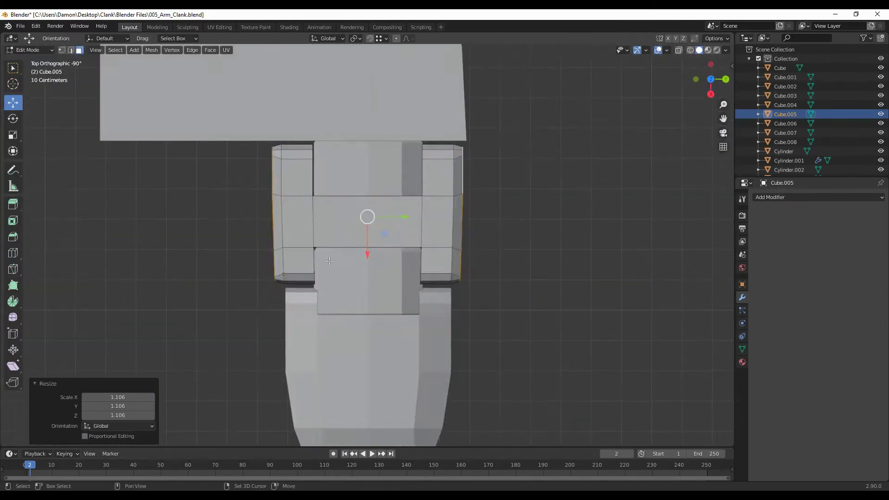
{"action": "key", "text": "s"}
{"action": "key", "text": "x"}
{"action": "left_click", "coordinate": [571, 226]}
{"action": "mouse_move", "coordinate": [571, 227]}
{"action": "middle_mouse_down"}
{"action": "mouse_move", "coordinate": [338, 264]}
{"action": "mouse_move", "coordinate": [347, 348]}
{"action": "mouse_move", "coordinate": [441, 295]}
{"action": "middle_mouse_up"}
{"action": "key", "text": "KP_3"}
{"action": "key", "text": "s"}
{"action": "left_click", "coordinate": [590, 292]}
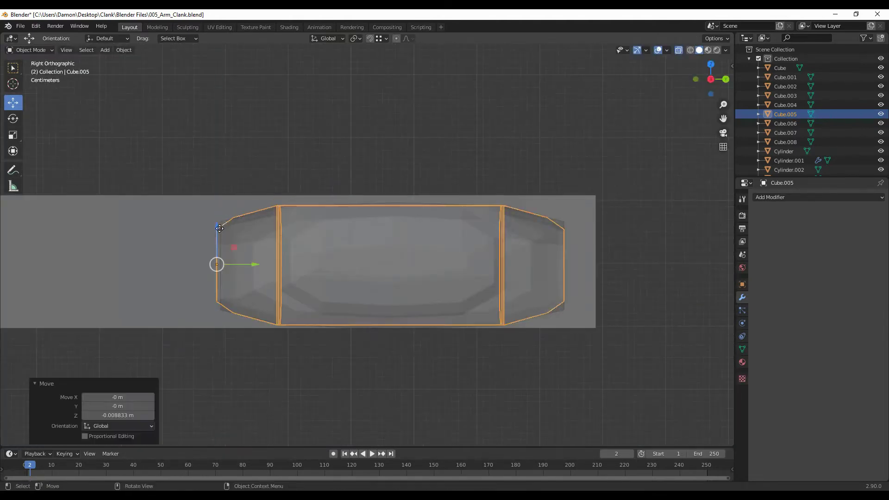
{"action": "key", "text": "Tab"}
Step: Duplicate the finger pieces and place the copy beside the first finger
{"action": "mouse_move", "coordinate": [590, 292]}
{"action": "middle_mouse_down"}
{"action": "mouse_move", "coordinate": [354, 395]}
{"action": "mouse_move", "coordinate": [360, 247]}
{"action": "middle_mouse_up"}
{"action": "key", "text": "KP_7"}
{"action": "key", "text": "shift+d"}
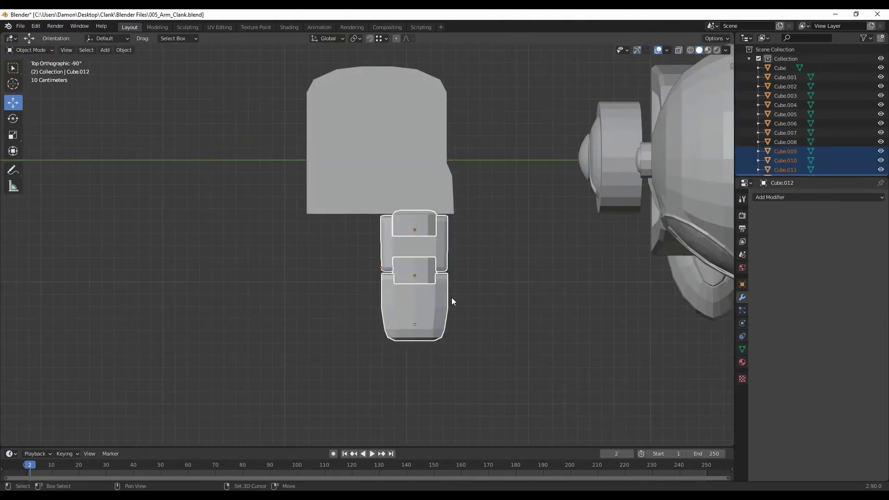
{"action": "left_click_drag", "start_coordinate": [452, 297], "coordinate": [354, 333]}
{"action": "key", "text": "Tab"}
{"action": "key", "text": "Tab"}
{"action": "left_click", "coordinate": [375, 375]}
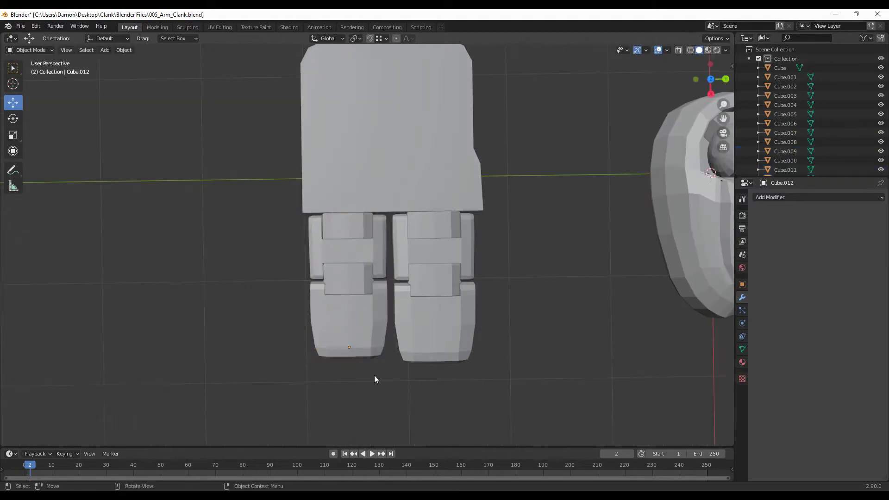
{"action": "middle_click_drag", "start_coordinate": [375, 375], "coordinate": [388, 267]}
Step: Select the second finger's pieces and adjust their position
{"action": "key", "text": "KP_7"}
{"action": "scroll", "coordinate": [518, 382], "scroll_direction": "up", "scroll_amount": 3}
{"action": "mouse_move", "coordinate": [519, 380]}
{"action": "middle_mouse_down"}
{"action": "mouse_move", "coordinate": [441, 271]}
{"action": "mouse_move", "coordinate": [485, 315]}
{"action": "middle_mouse_up"}
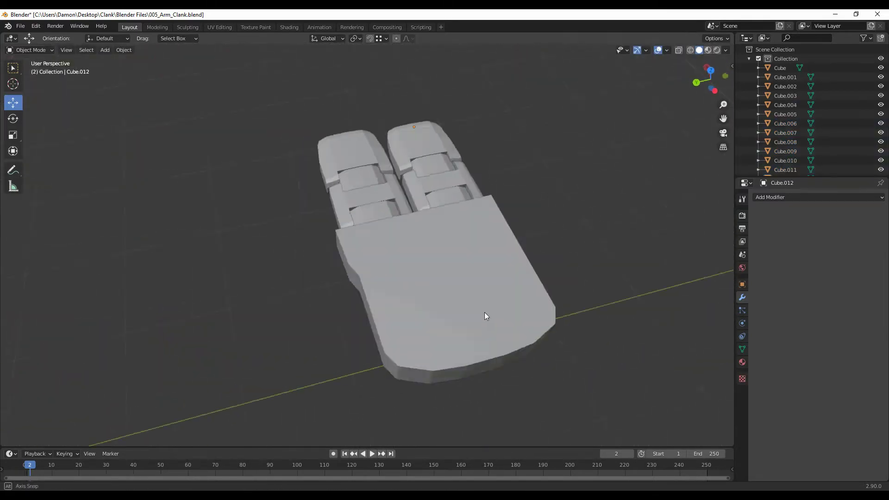
{"action": "mouse_move", "coordinate": [559, 218]}
{"action": "middle_mouse_down"}
{"action": "mouse_move", "coordinate": [512, 193]}
{"action": "mouse_move", "coordinate": [550, 192]}
{"action": "middle_mouse_up"}
{"action": "left_click", "coordinate": [460, 199]}
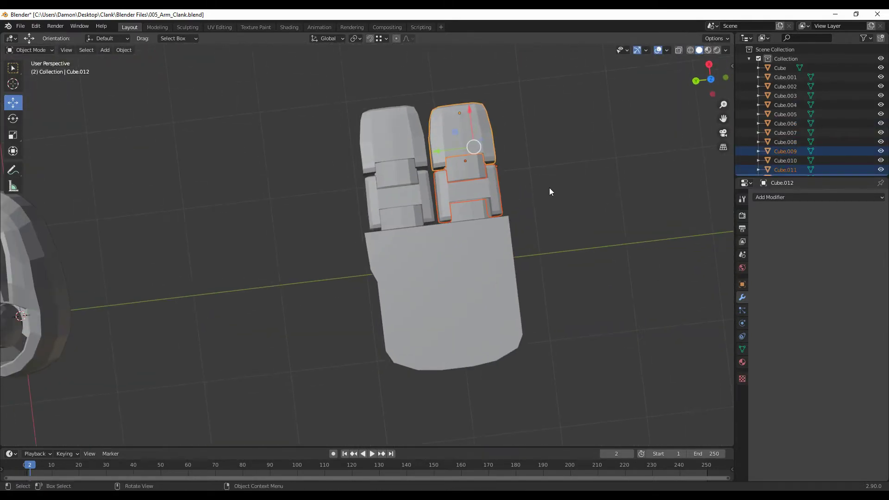
{"action": "left_click", "coordinate": [309, 223]}
Step: Scale the selected finger along X and begin moving the palm's extruded edge
{"action": "key", "text": "KP_7"}
{"action": "key", "text": "s"}
{"action": "key", "text": "x"}
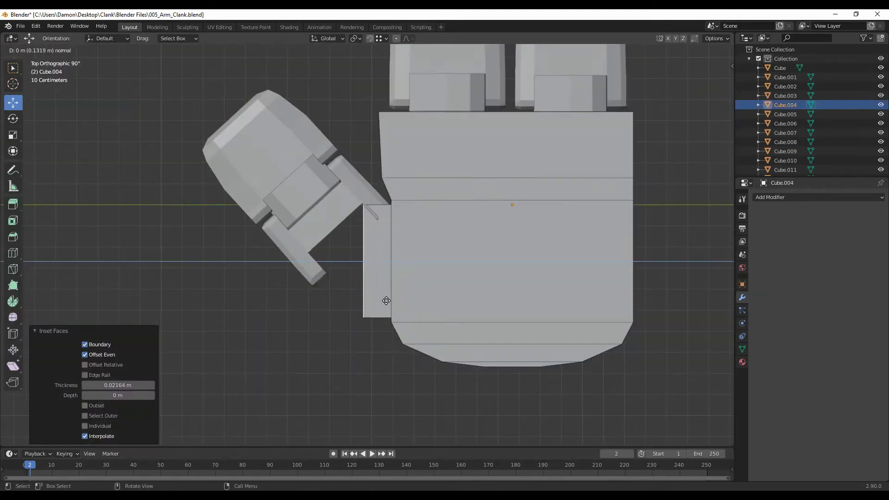
{"action": "scroll", "coordinate": [420, 312], "scroll_direction": "up", "scroll_amount": 2}
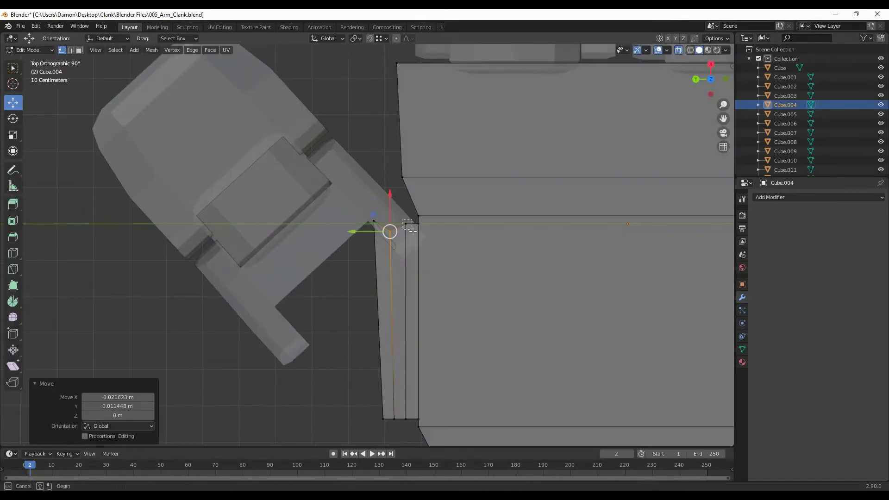
{"action": "key", "text": "g"}
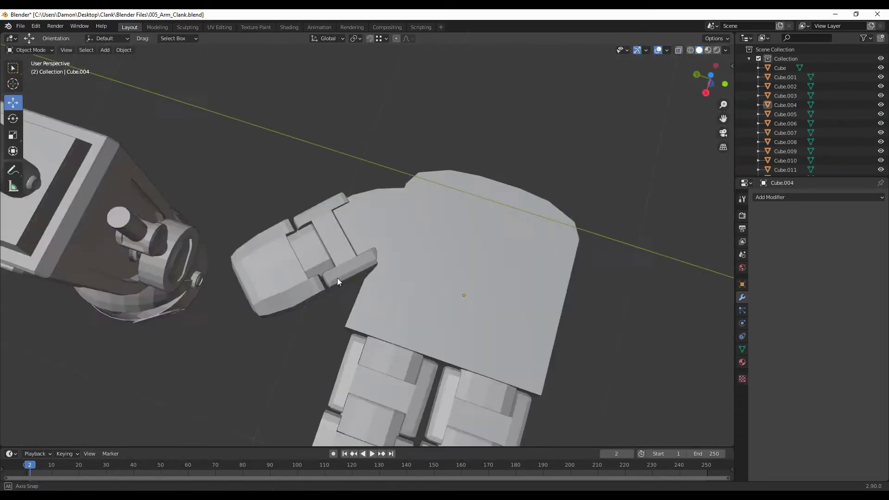
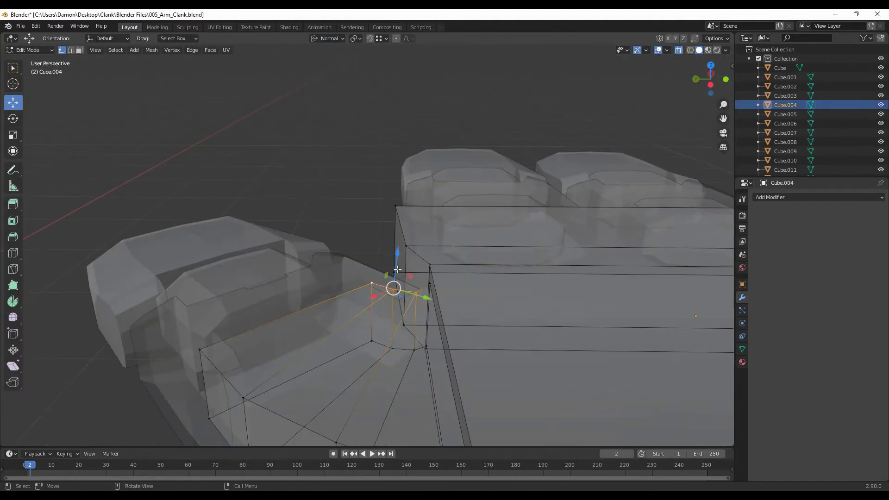
Step: Finish the vertex move, return to Object Mode, select all hand pieces, and view from the front
{"action": "middle_click_drag", "start_coordinate": [397, 269], "coordinate": [413, 189]}
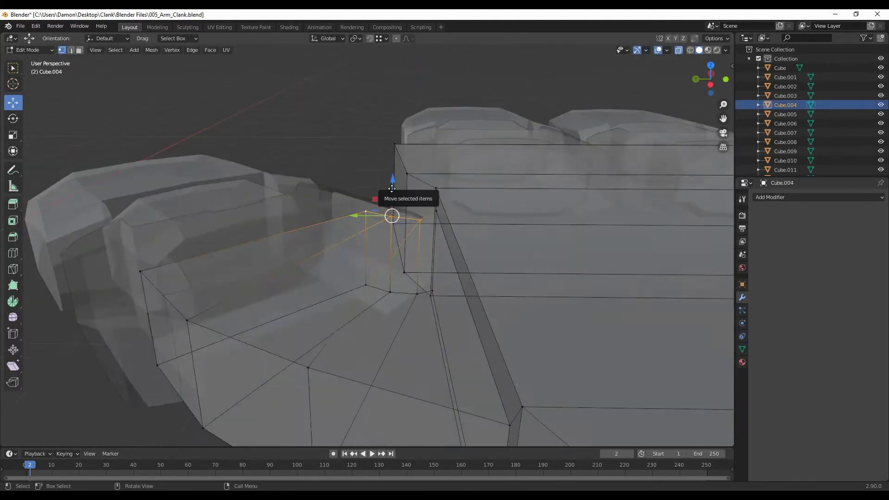
{"action": "left_click", "coordinate": [425, 242]}
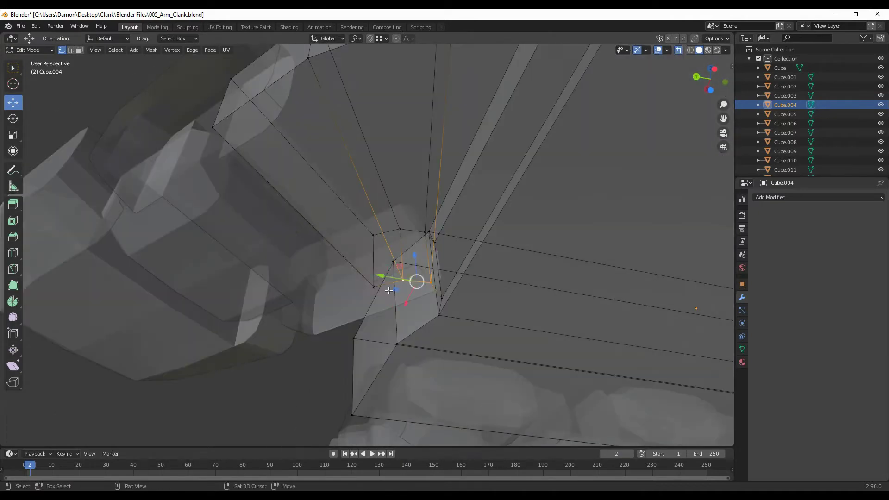
{"action": "mouse_move", "coordinate": [425, 242]}
{"action": "middle_mouse_down"}
{"action": "mouse_move", "coordinate": [464, 257]}
{"action": "mouse_move", "coordinate": [410, 301]}
{"action": "middle_mouse_up"}
{"action": "key", "text": "Tab"}
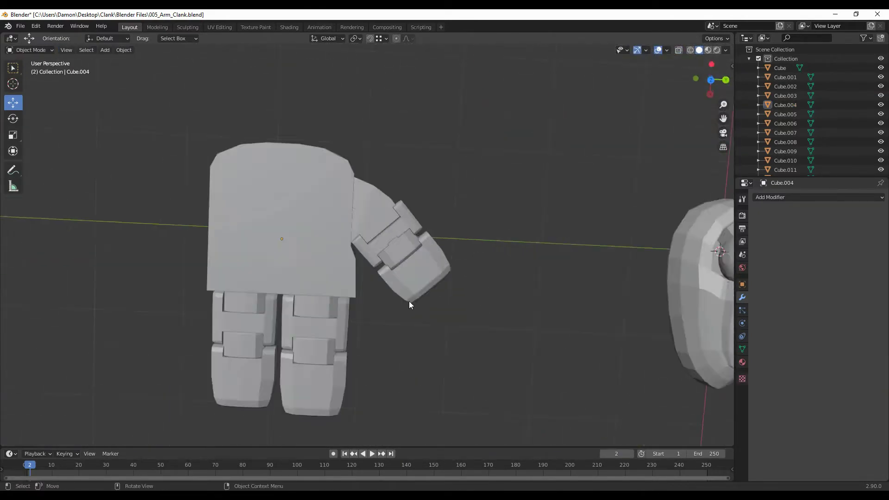
{"action": "scroll", "coordinate": [392, 351], "scroll_direction": "down", "scroll_amount": 3}
{"action": "middle_click_drag", "start_coordinate": [392, 352], "coordinate": [413, 368]}
{"action": "key", "text": "KP_3"}
{"action": "key", "text": "KP_1"}
Step: Rotate the hand -90 degrees, raise it slightly along Z, and join its pieces
{"action": "type", "text": "r-90"}
{"action": "key", "text": "Return"}
{"action": "key", "text": "r"}
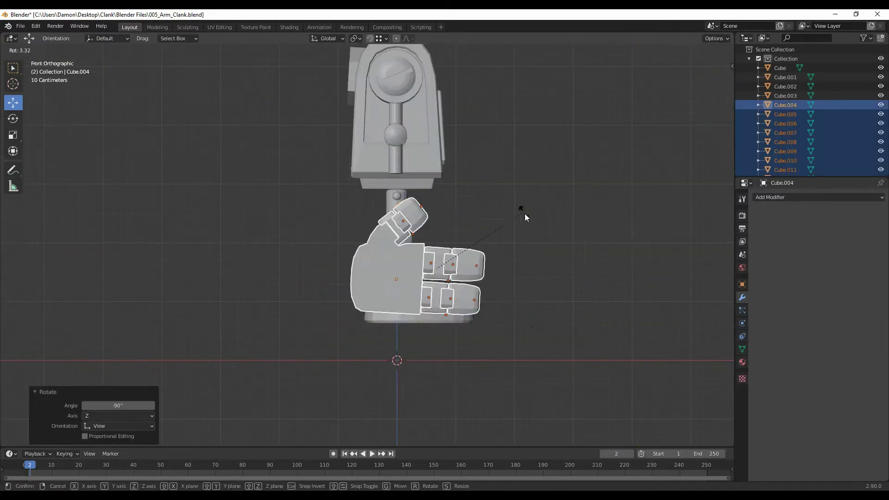
{"action": "key", "text": "KP_1"}
{"action": "scroll", "coordinate": [470, 288], "scroll_direction": "up", "scroll_amount": 3}
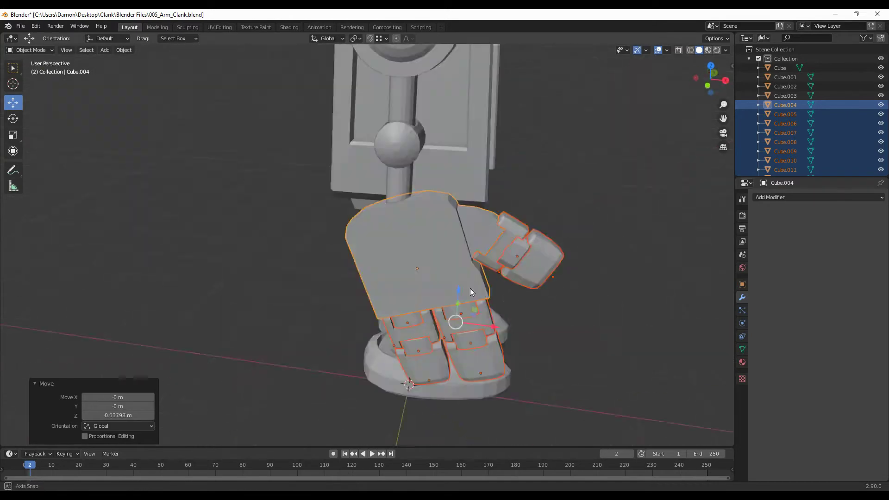
{"action": "scroll", "coordinate": [467, 307], "scroll_direction": "down", "scroll_amount": 3}
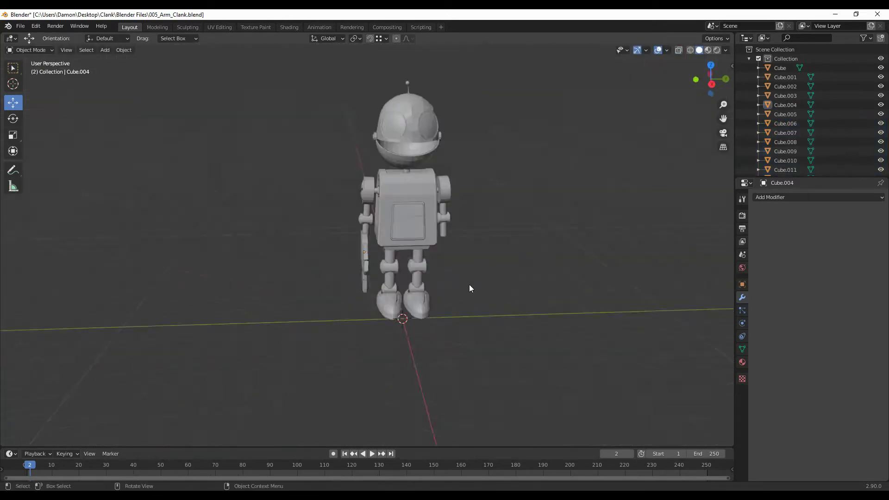
{"action": "middle_click_drag", "start_coordinate": [469, 284], "coordinate": [477, 312]}
{"action": "right_click", "coordinate": [484, 219]}
{"action": "left_click", "coordinate": [485, 219]}
Step: Set the Mirror modifier to the Y axis only, with Cube as the mirror object
{"action": "left_click", "coordinate": [814, 226]}
{"action": "left_click", "coordinate": [870, 260]}
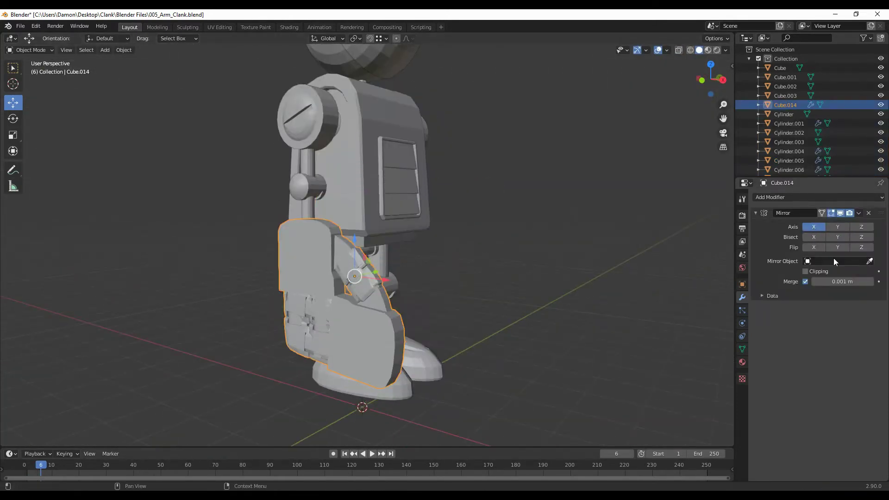
{"action": "scroll", "coordinate": [540, 304], "scroll_direction": "down", "scroll_amount": 3}
{"action": "left_click", "coordinate": [471, 314]}
{"action": "scroll", "coordinate": [471, 314], "scroll_direction": "up", "scroll_amount": 3}
{"action": "left_click", "coordinate": [859, 214]}
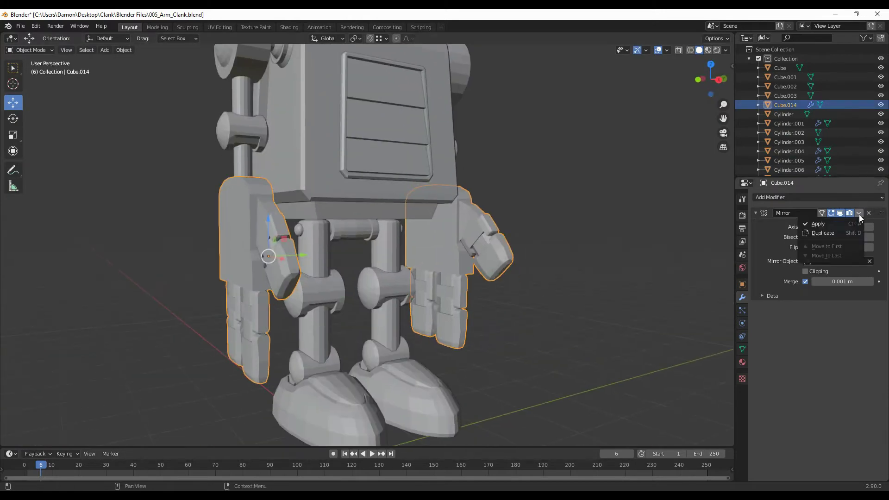
{"action": "key", "text": "Tab"}
{"action": "right_click", "coordinate": [569, 342]}
{"action": "right_click", "coordinate": [529, 323]}
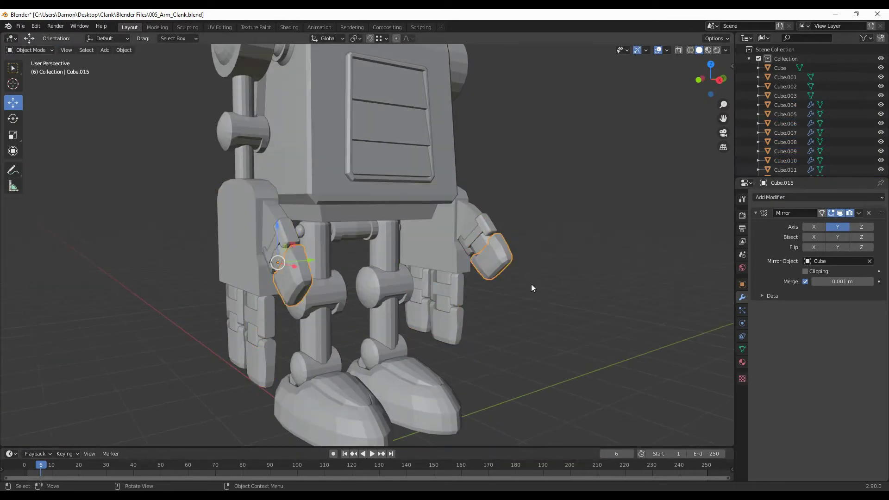
{"action": "scroll", "coordinate": [532, 288], "scroll_direction": "down", "scroll_amount": 3}
{"action": "scroll", "coordinate": [435, 310], "scroll_direction": "down", "scroll_amount": 3}
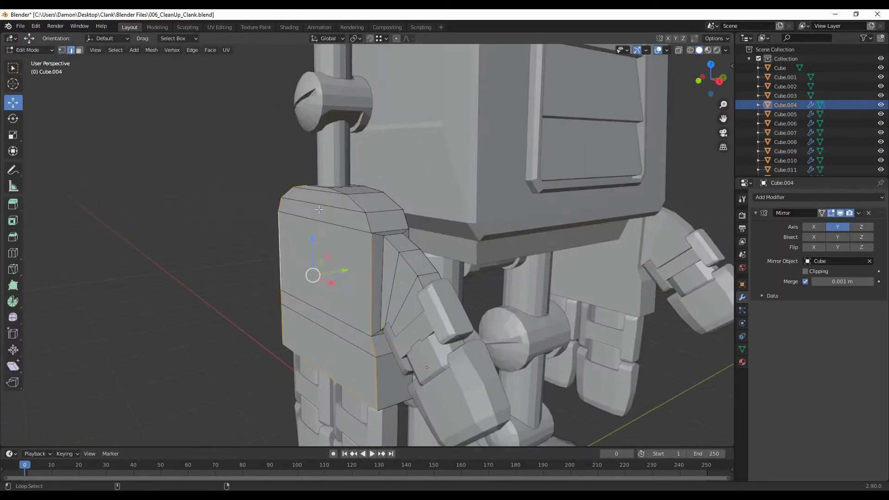
Step: Bevel the arm edges and an edge loop on the body cylinder
{"action": "mouse_move", "coordinate": [319, 210]}
{"action": "middle_mouse_down"}
{"action": "mouse_move", "coordinate": [375, 284]}
{"action": "mouse_move", "coordinate": [337, 299]}
{"action": "mouse_move", "coordinate": [334, 282]}
{"action": "mouse_move", "coordinate": [420, 232]}
{"action": "mouse_move", "coordinate": [370, 278]}
{"action": "middle_mouse_up"}
{"action": "key", "text": "ctrl+b"}
{"action": "left_click", "coordinate": [385, 290]}
{"action": "scroll", "coordinate": [335, 282], "scroll_direction": "up", "scroll_amount": 5}
{"action": "key", "text": "alt+z"}
{"action": "key", "text": "Tab"}
{"action": "left_click", "coordinate": [351, 310]}
{"action": "key", "text": "Tab"}
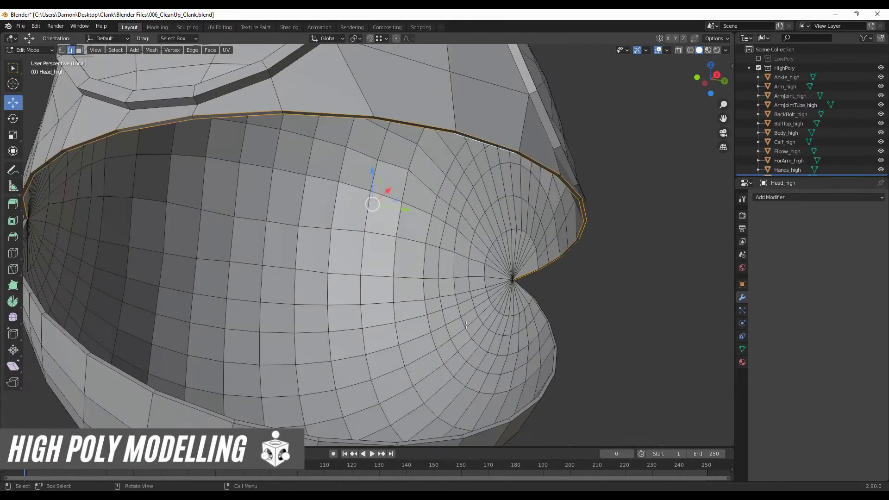
Step: Bevel the rim edge loop of the head
{"action": "mouse_move", "coordinate": [466, 325]}
{"action": "middle_mouse_down"}
{"action": "mouse_move", "coordinate": [491, 301]}
{"action": "mouse_move", "coordinate": [531, 356]}
{"action": "middle_mouse_up"}
{"action": "scroll", "coordinate": [507, 287], "scroll_direction": "down", "scroll_amount": 5}
{"action": "scroll", "coordinate": [506, 287], "scroll_direction": "up", "scroll_amount": 6}
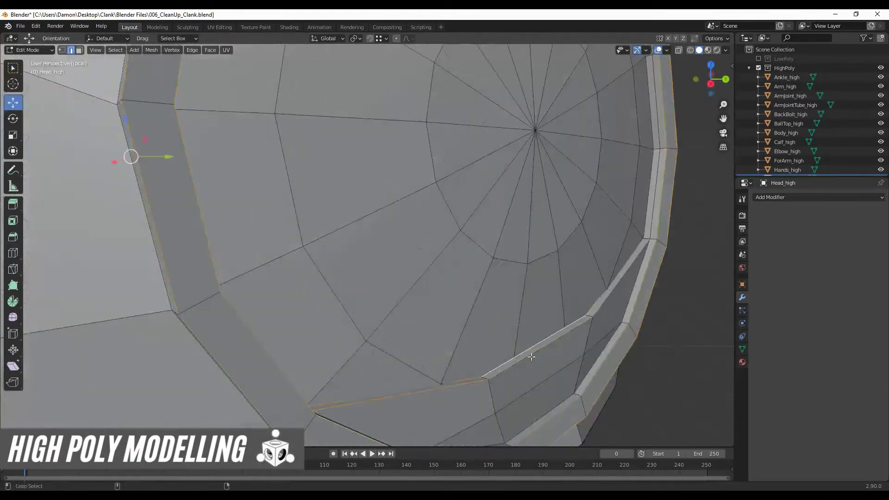
{"action": "scroll", "coordinate": [531, 356], "scroll_direction": "down", "scroll_amount": 5}
{"action": "scroll", "coordinate": [447, 306], "scroll_direction": "up", "scroll_amount": 5}
{"action": "middle_click_drag", "start_coordinate": [447, 306], "coordinate": [493, 231]}
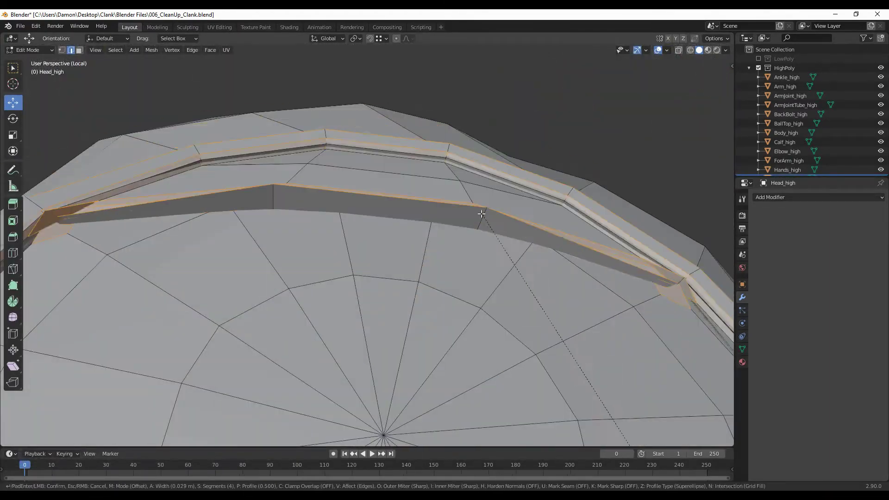
{"action": "left_click", "coordinate": [482, 214]}
{"action": "scroll", "coordinate": [482, 214], "scroll_direction": "down", "scroll_amount": 6}
{"action": "key", "text": "Tab"}
Step: Bevel the mouth rim edge loop
{"action": "key", "text": "KP_Divide"}
{"action": "left_click", "coordinate": [488, 276]}
{"action": "scroll", "coordinate": [438, 301], "scroll_direction": "up", "scroll_amount": 6}
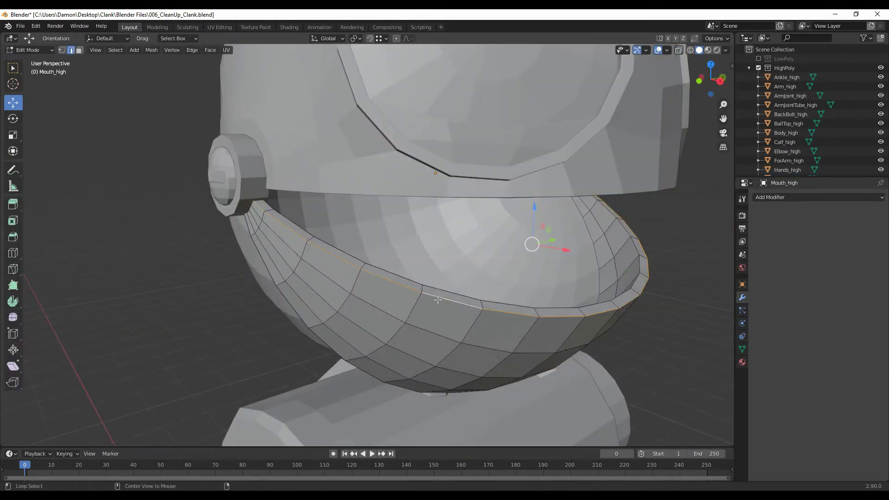
{"action": "middle_click_drag", "start_coordinate": [438, 300], "coordinate": [293, 277]}
{"action": "left_click", "coordinate": [263, 349]}
{"action": "key", "text": "Tab"}
Step: Select the neck object and isolate it for inspection
{"action": "left_click", "coordinate": [375, 287]}
{"action": "scroll", "coordinate": [374, 288], "scroll_direction": "up", "scroll_amount": 4}
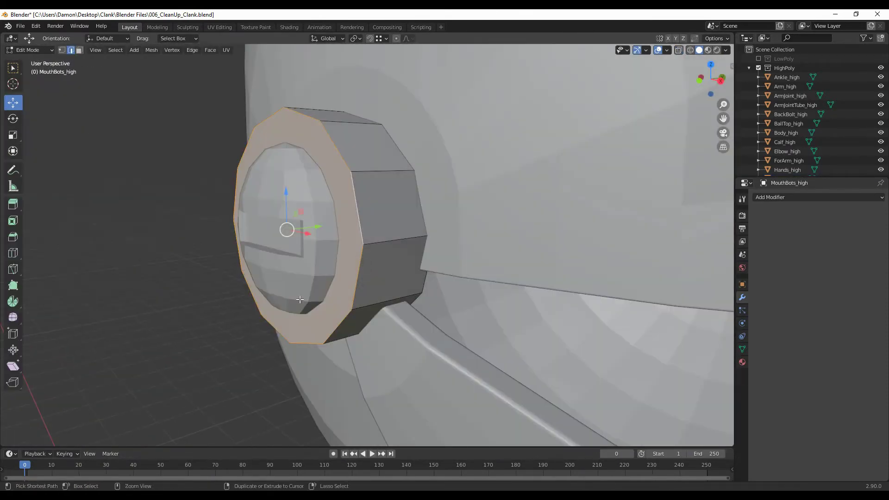
{"action": "scroll", "coordinate": [460, 271], "scroll_direction": "down", "scroll_amount": 5}
{"action": "left_click", "coordinate": [399, 236]}
{"action": "key", "text": "KP_Divide"}
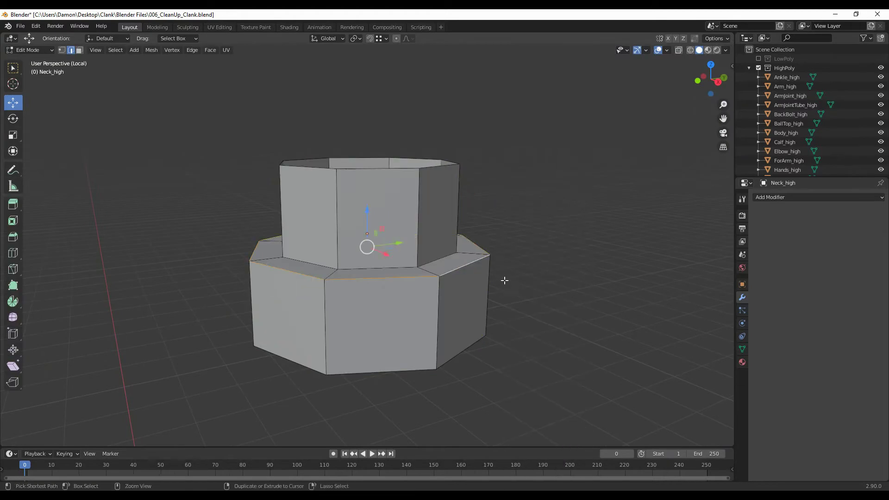
{"action": "key", "text": "Tab"}
Step: Edit the vent mesh, selecting its top face and switching to edge selection
{"action": "key", "text": "KP_Divide"}
{"action": "scroll", "coordinate": [508, 272], "scroll_direction": "up", "scroll_amount": 5}
{"action": "middle_click_drag", "start_coordinate": [374, 246], "coordinate": [472, 172]}
{"action": "left_click", "coordinate": [472, 172]}
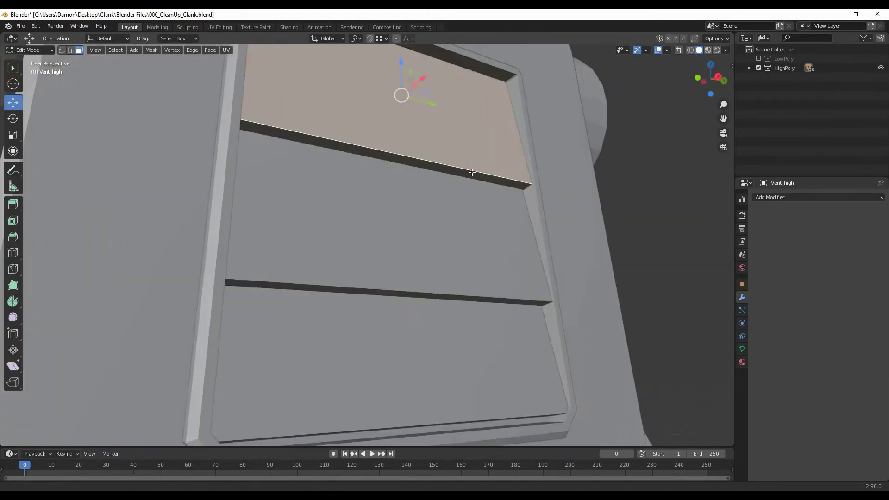
{"action": "key", "text": "2"}
{"action": "scroll", "coordinate": [472, 172], "scroll_direction": "down", "scroll_amount": 5}
{"action": "scroll", "coordinate": [463, 218], "scroll_direction": "up", "scroll_amount": 5}
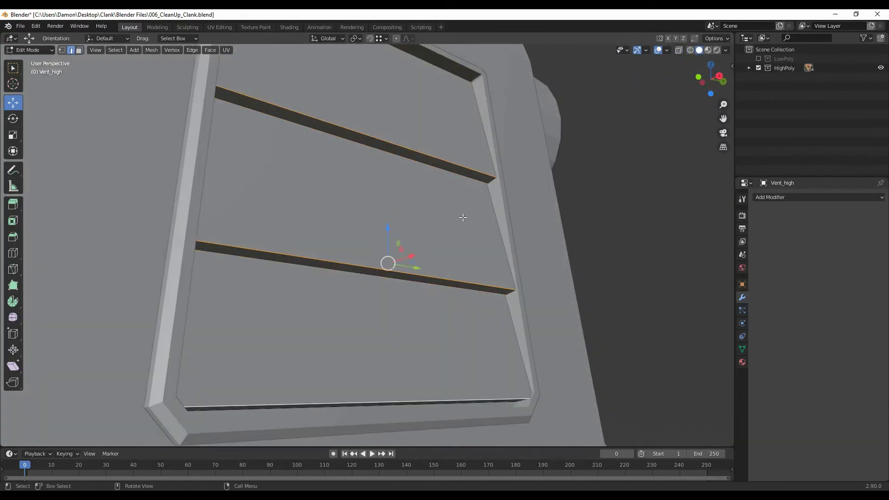
{"action": "key", "text": "Tab"}
{"action": "scroll", "coordinate": [462, 217], "scroll_direction": "down", "scroll_amount": 5}
Step: Inspect the arm joint and elbow objects in and out of Edit Mode
{"action": "left_click", "coordinate": [318, 238]}
{"action": "key", "text": "Tab"}
{"action": "scroll", "coordinate": [318, 239], "scroll_direction": "up", "scroll_amount": 5}
{"action": "key", "text": "Tab"}
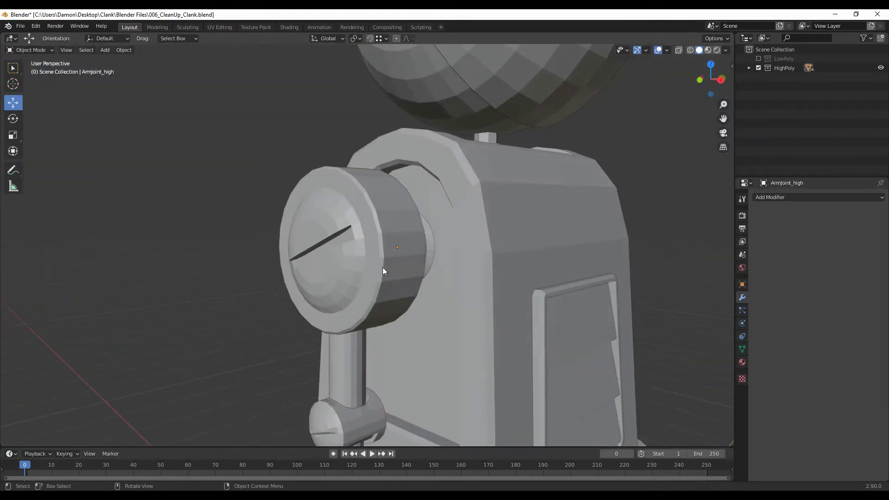
{"action": "key", "text": "Tab"}
Step: Bevel the hip's bottom edge loop and an edge loop on the hip cylinder
{"action": "key", "text": "Tab"}
{"action": "scroll", "coordinate": [260, 215], "scroll_direction": "down", "scroll_amount": 5}
{"action": "left_click", "coordinate": [260, 216]}
{"action": "middle_click_drag", "start_coordinate": [260, 216], "coordinate": [310, 220]}
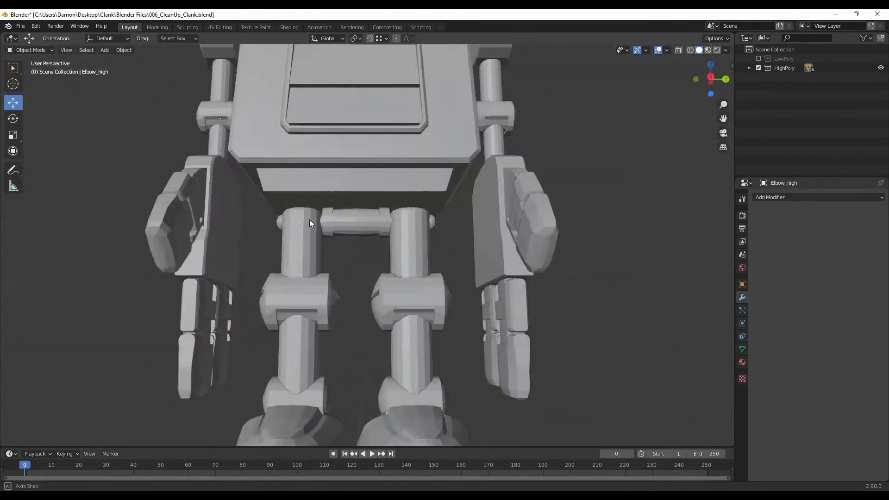
{"action": "scroll", "coordinate": [310, 219], "scroll_direction": "up", "scroll_amount": 5}
{"action": "left_click", "coordinate": [324, 191]}
{"action": "key", "text": "Tab"}
{"action": "scroll", "coordinate": [376, 199], "scroll_direction": "down", "scroll_amount": 3}
{"action": "key", "text": "ctrl+b"}
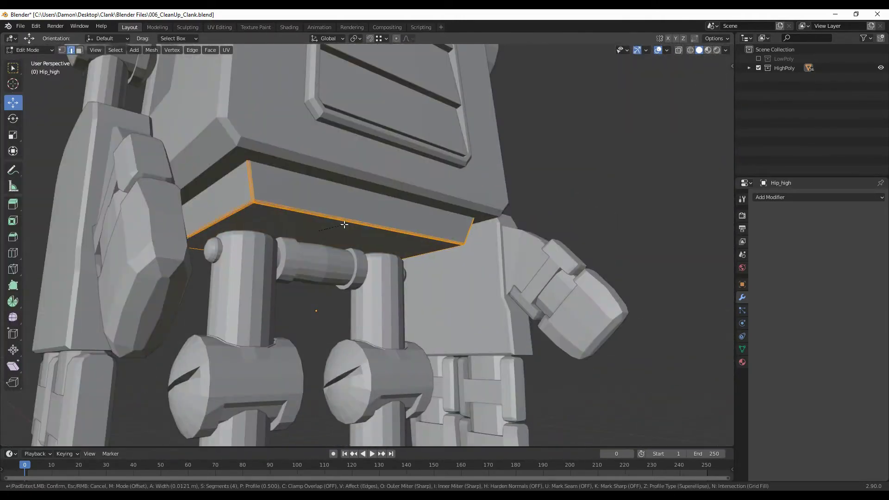
{"action": "left_click", "coordinate": [344, 224]}
{"action": "key", "text": "slash"}
{"action": "key", "text": "slash"}
{"action": "left_click", "coordinate": [292, 199], "text": "alt"}
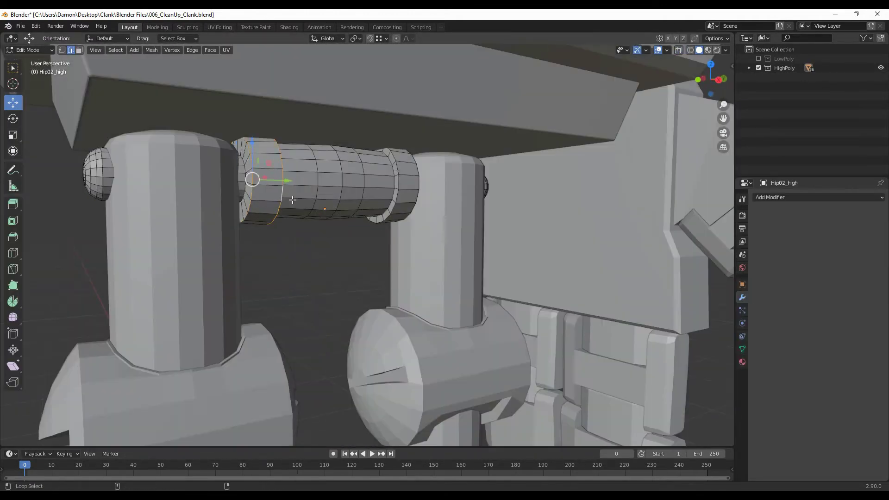
{"action": "left_click", "coordinate": [404, 199]}
{"action": "key", "text": "Tab"}
{"action": "scroll", "coordinate": [291, 243], "scroll_direction": "down", "scroll_amount": 3}
Step: Select the knee, then bevel the arm joint's inner edge loop
{"action": "left_click", "coordinate": [291, 244]}
{"action": "key", "text": "Tab"}
{"action": "scroll", "coordinate": [449, 299], "scroll_direction": "up", "scroll_amount": 2}
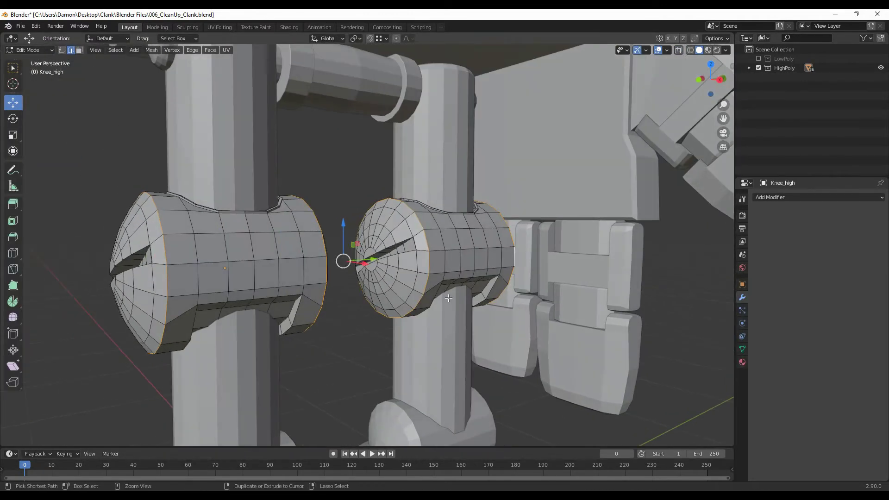
{"action": "key", "text": "Tab"}
{"action": "middle_click_drag", "start_coordinate": [437, 313], "coordinate": [493, 223]}
{"action": "left_click", "coordinate": [494, 223]}
{"action": "key", "text": "Tab"}
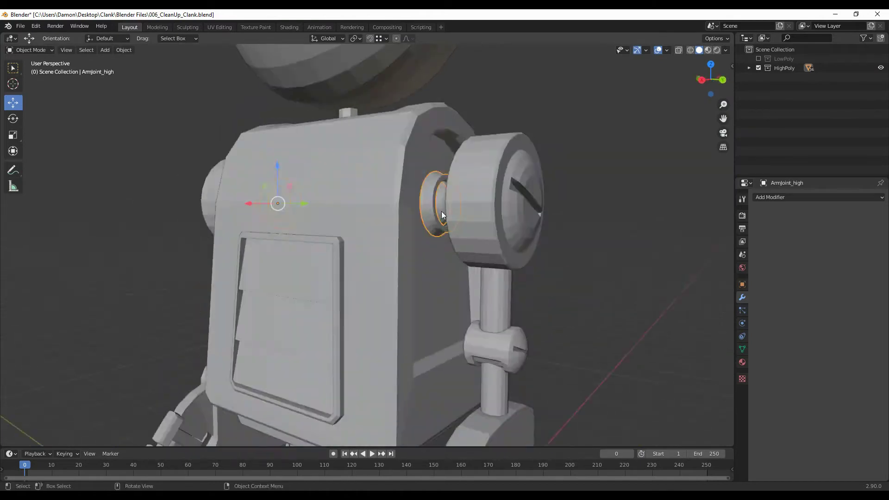
{"action": "scroll", "coordinate": [441, 212], "scroll_direction": "up", "scroll_amount": 4}
{"action": "left_click", "coordinate": [458, 243], "text": "alt"}
{"action": "key", "text": "Tab"}
{"action": "scroll", "coordinate": [459, 243], "scroll_direction": "down", "scroll_amount": 3}
Step: Bevel the elbow, then select the ankle and enter its Edit Mode
{"action": "left_click", "coordinate": [447, 199]}
{"action": "key", "text": "Tab"}
{"action": "scroll", "coordinate": [409, 236], "scroll_direction": "up", "scroll_amount": 4}
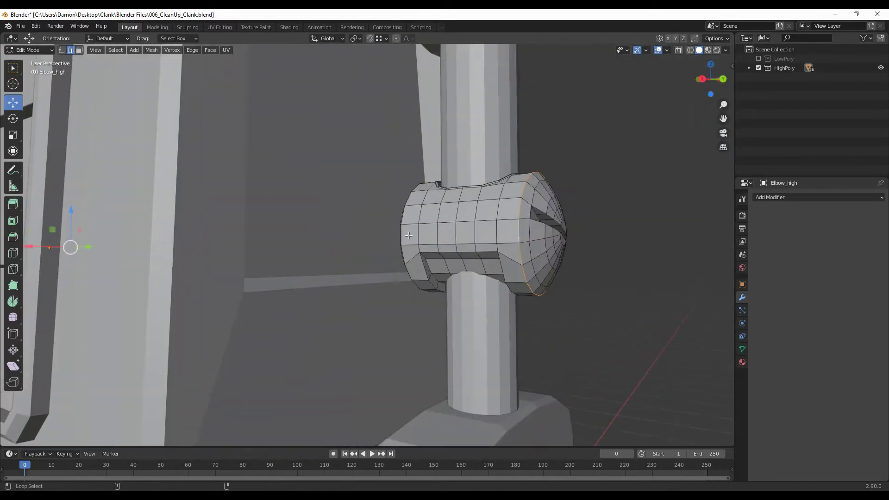
{"action": "left_click", "coordinate": [521, 250]}
{"action": "key", "text": "Tab"}
{"action": "scroll", "coordinate": [489, 230], "scroll_direction": "down", "scroll_amount": 4}
{"action": "left_click", "coordinate": [437, 252]}
{"action": "scroll", "coordinate": [438, 252], "scroll_direction": "up", "scroll_amount": 4}
{"action": "key", "text": "Tab"}
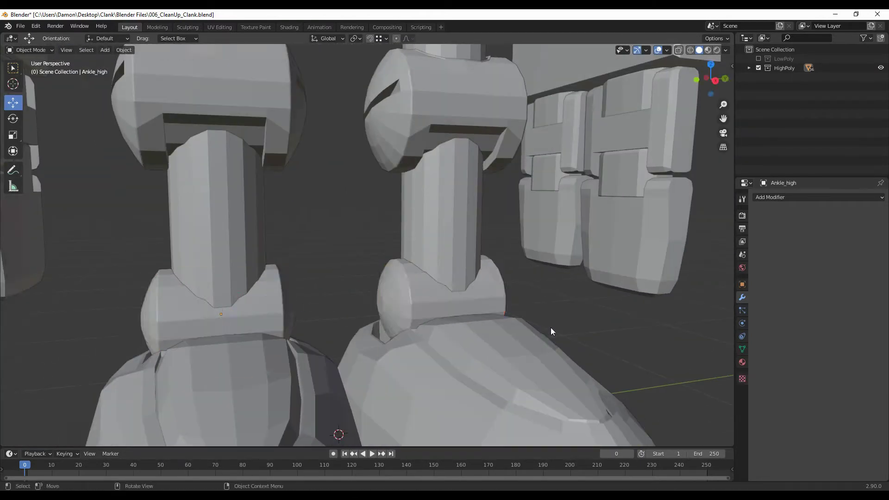
{"action": "scroll", "coordinate": [551, 327], "scroll_direction": "down", "scroll_amount": 3}
{"action": "scroll", "coordinate": [522, 293], "scroll_direction": "down", "scroll_amount": 3}
Step: Bevel the faces on the back bolt and enter Edit Mode on Head_high
{"action": "middle_click_drag", "start_coordinate": [407, 340], "coordinate": [588, 266]}
{"action": "left_click", "coordinate": [588, 267]}
{"action": "key", "text": "Tab"}
{"action": "scroll", "coordinate": [474, 273], "scroll_direction": "up", "scroll_amount": 4}
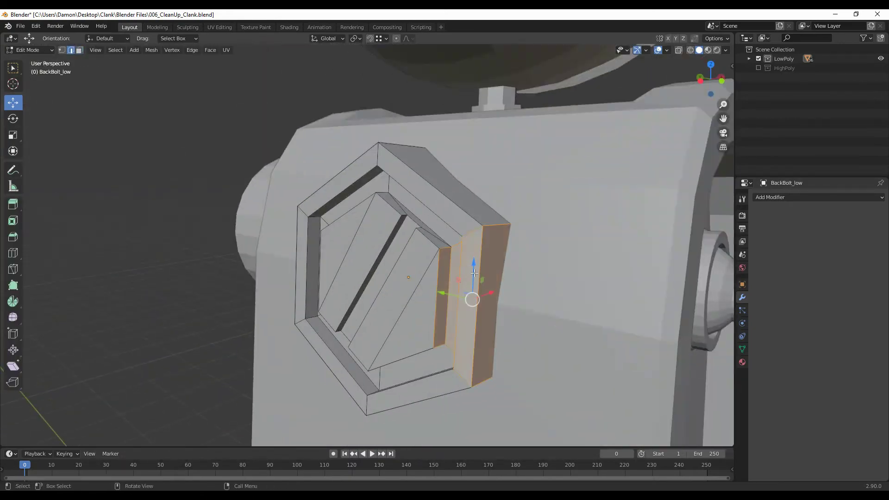
{"action": "left_click", "coordinate": [359, 365]}
{"action": "key", "text": "Tab"}
{"action": "scroll", "coordinate": [374, 336], "scroll_direction": "down", "scroll_amount": 5}
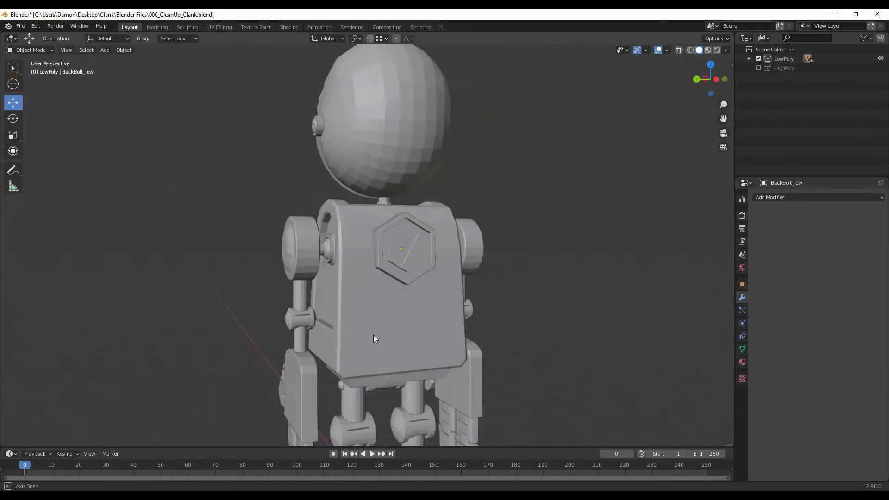
{"action": "key", "text": "Tab"}
{"action": "scroll", "coordinate": [394, 259], "scroll_direction": "up", "scroll_amount": 4}
Step: Confirm the 0.607 vertex slide on the head and toggle see-through display
{"action": "left_click", "coordinate": [432, 219]}
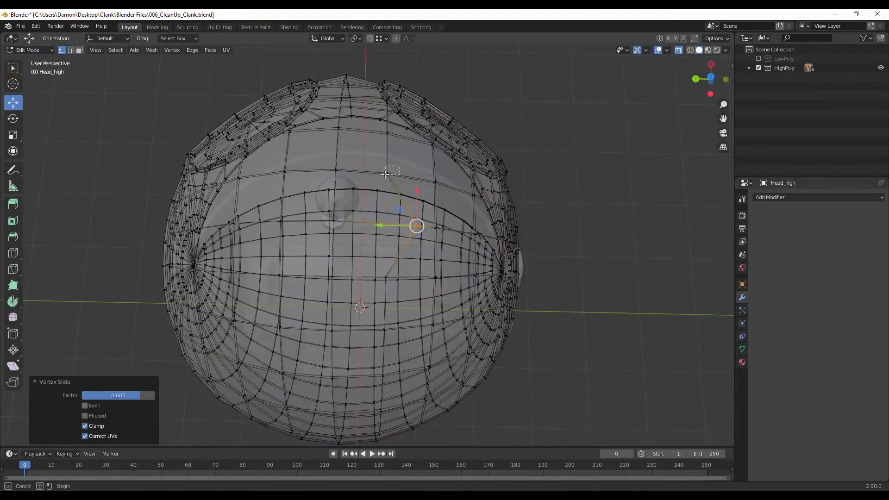
{"action": "key", "text": "alt+z"}
{"action": "middle_click_drag", "start_coordinate": [555, 286], "coordinate": [402, 241]}
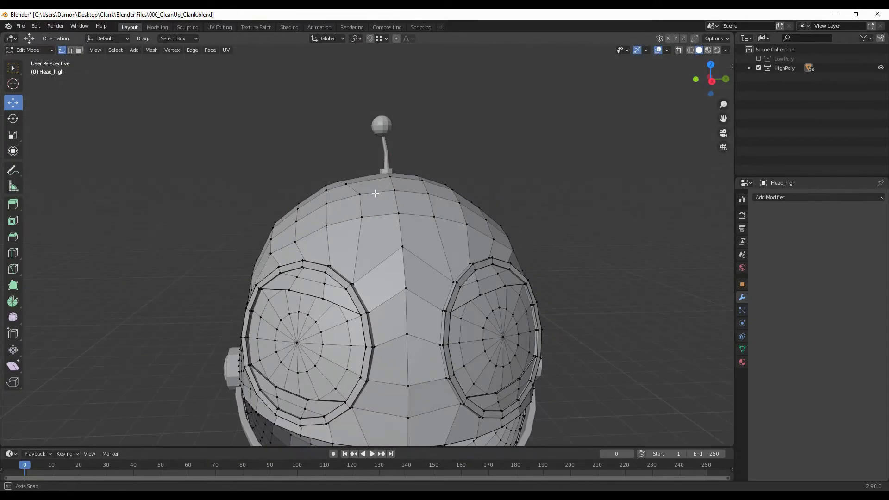
{"action": "key", "text": "alt+z"}
{"action": "key", "text": "alt+z"}
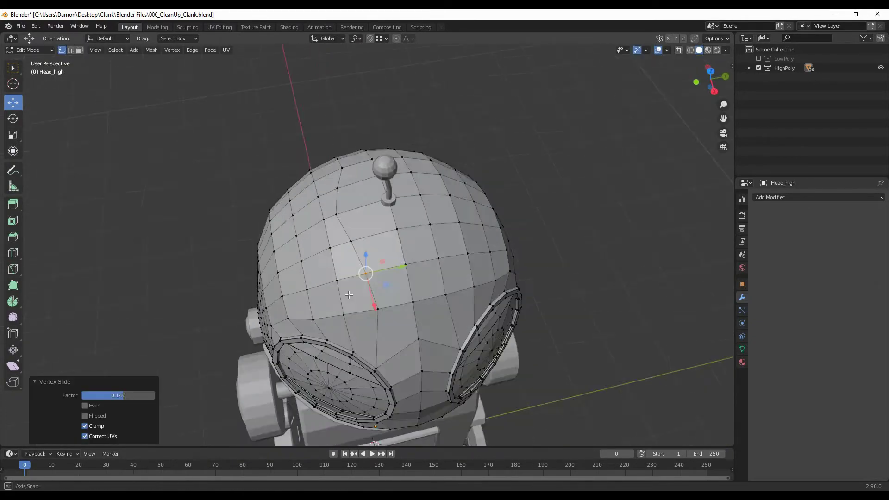
Step: Inset the two head-top faces beside the antenna by 0.02 m
{"action": "middle_click_drag", "start_coordinate": [349, 294], "coordinate": [539, 180]}
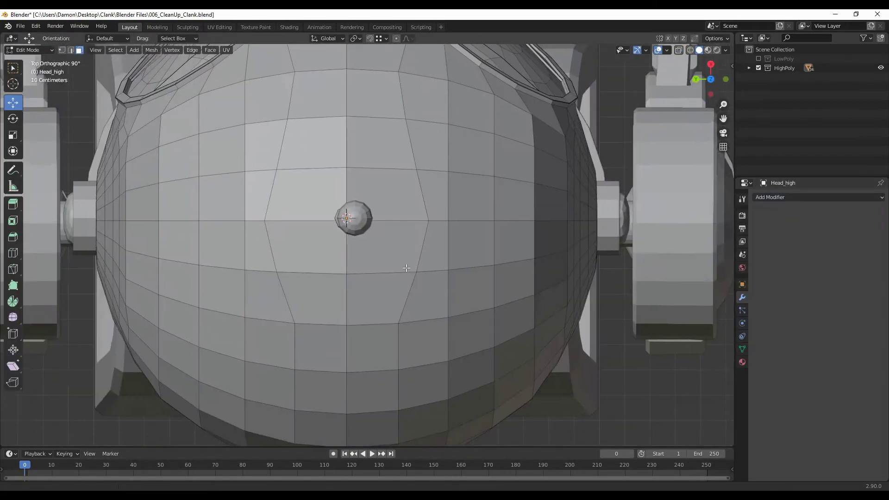
{"action": "middle_click_drag", "start_coordinate": [407, 267], "coordinate": [366, 310], "text": "shift"}
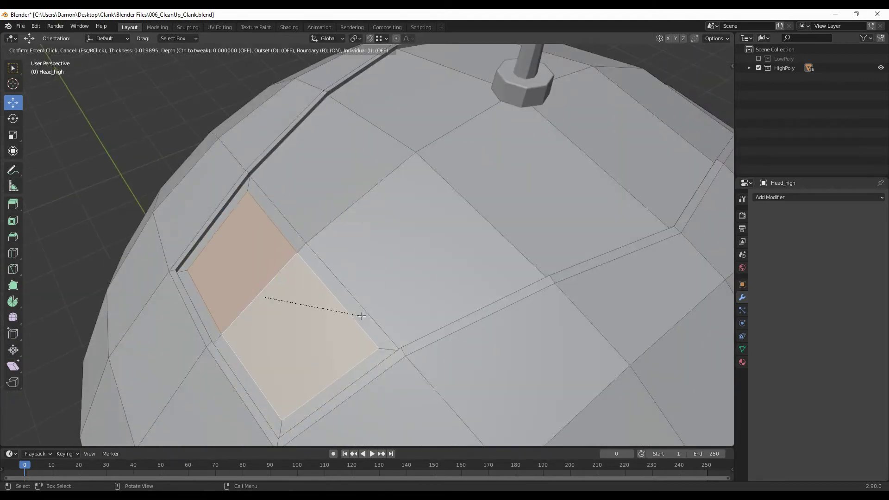
{"action": "left_click", "coordinate": [466, 273]}
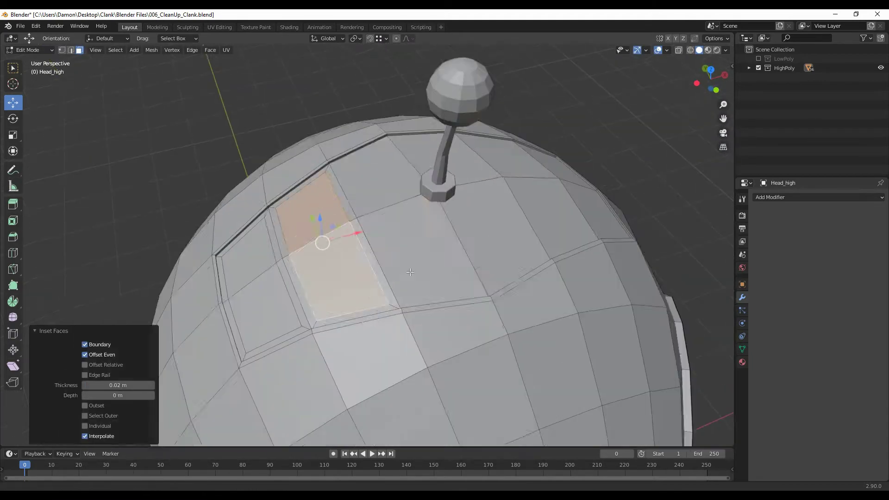
{"action": "middle_click_drag", "start_coordinate": [466, 273], "coordinate": [254, 327]}
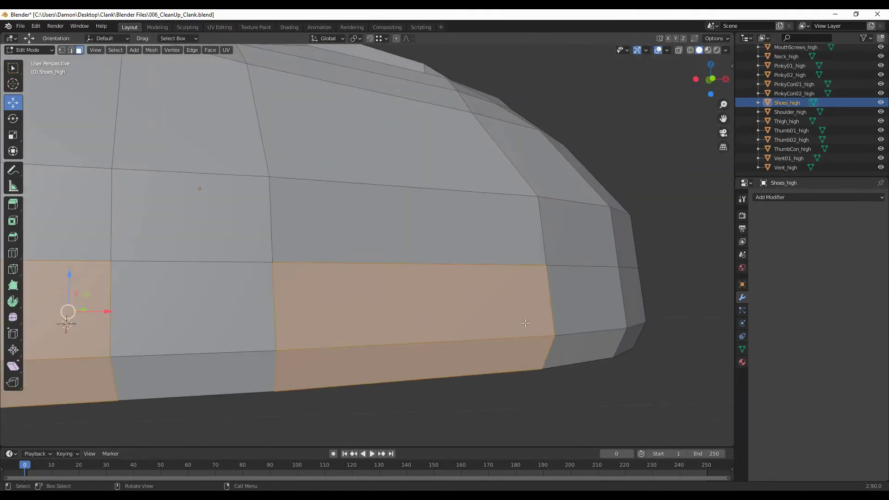
Step: Inset and extrude the shoe faces, then apply the shoes' Mirror modifier
{"action": "left_click", "coordinate": [546, 321]}
{"action": "key", "text": "e"}
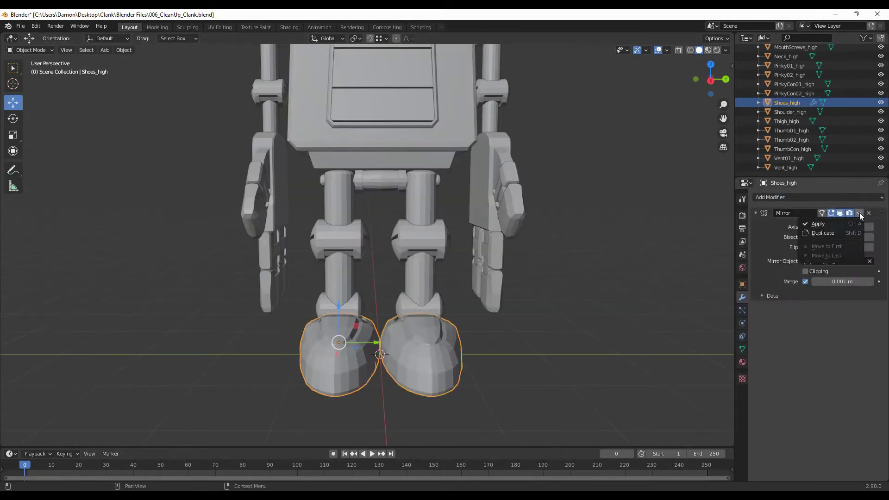
{"action": "left_click", "coordinate": [819, 224]}
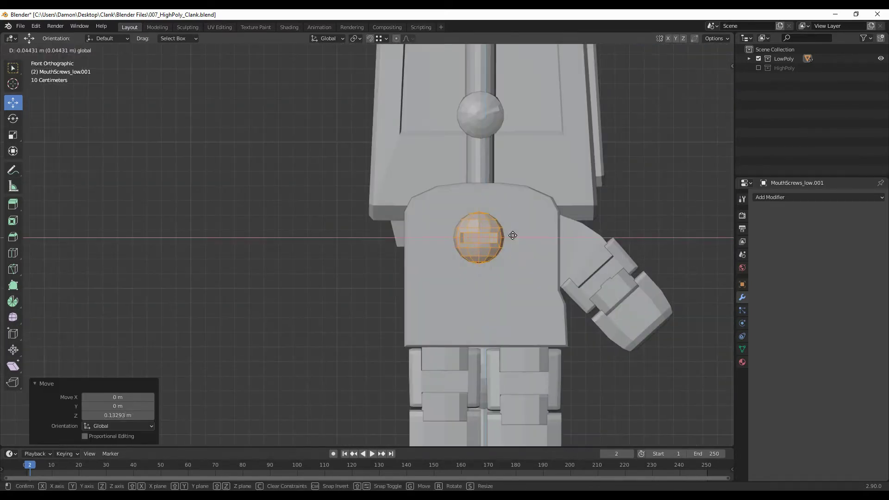
Step: From the right orthographic view, add a mirror modifier and select the mouth part
{"action": "key", "text": "KP_3"}
{"action": "left_click", "coordinate": [817, 198]}
{"action": "left_click", "coordinate": [695, 288]}
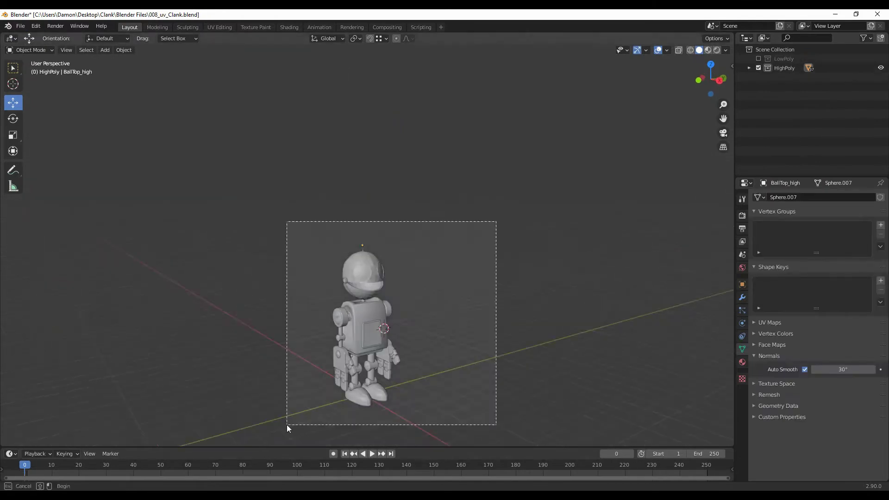
{"action": "scroll", "coordinate": [602, 315], "scroll_direction": "down", "scroll_amount": 5}
{"action": "mouse_move", "coordinate": [490, 277]}
{"action": "middle_mouse_down"}
{"action": "mouse_move", "coordinate": [432, 282]}
{"action": "mouse_move", "coordinate": [463, 352]}
{"action": "middle_mouse_up"}
{"action": "left_click", "coordinate": [361, 260]}
{"action": "scroll", "coordinate": [366, 287], "scroll_direction": "up", "scroll_amount": 5}
{"action": "scroll", "coordinate": [366, 287], "scroll_direction": "down", "scroll_amount": 5}
{"action": "scroll", "coordinate": [543, 347], "scroll_direction": "up", "scroll_amount": 5}
Step: Select the neck and body pieces and apply Shade Smooth to them
{"action": "left_click", "coordinate": [456, 356]}
{"action": "left_click", "coordinate": [489, 283]}
{"action": "scroll", "coordinate": [488, 283], "scroll_direction": "down", "scroll_amount": 3}
{"action": "right_click", "coordinate": [575, 308]}
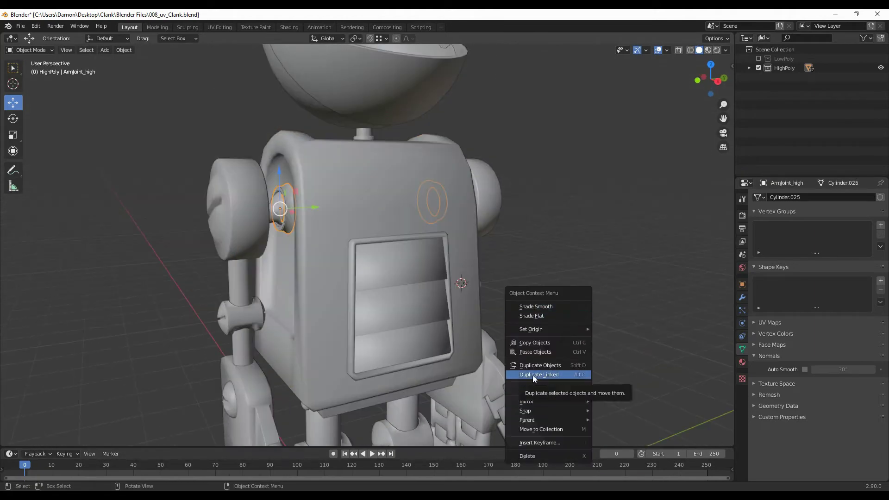
Step: Select the arm, hand screws, index finger and pinky connector parts for smoothing
{"action": "scroll", "coordinate": [390, 305], "scroll_direction": "up", "scroll_amount": 3}
{"action": "left_click", "coordinate": [201, 248]}
{"action": "middle_click_drag", "start_coordinate": [333, 232], "coordinate": [334, 302]}
{"action": "left_click", "coordinate": [262, 160]}
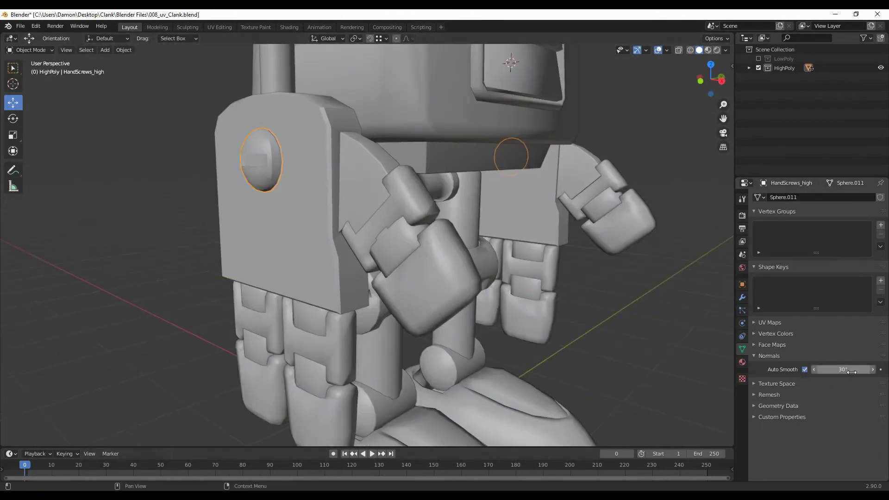
{"action": "mouse_move", "coordinate": [124, 376]}
{"action": "middle_mouse_down", "text": "shift"}
{"action": "mouse_move", "coordinate": [512, 357]}
{"action": "mouse_move", "coordinate": [377, 273]}
{"action": "middle_mouse_up", "text": "shift"}
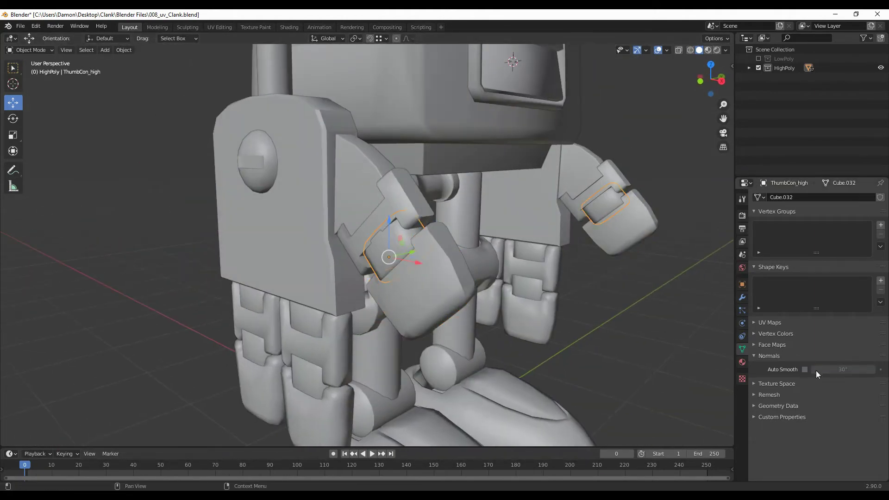
{"action": "left_click", "coordinate": [378, 274]}
{"action": "scroll", "coordinate": [377, 274], "scroll_direction": "up", "scroll_amount": 2}
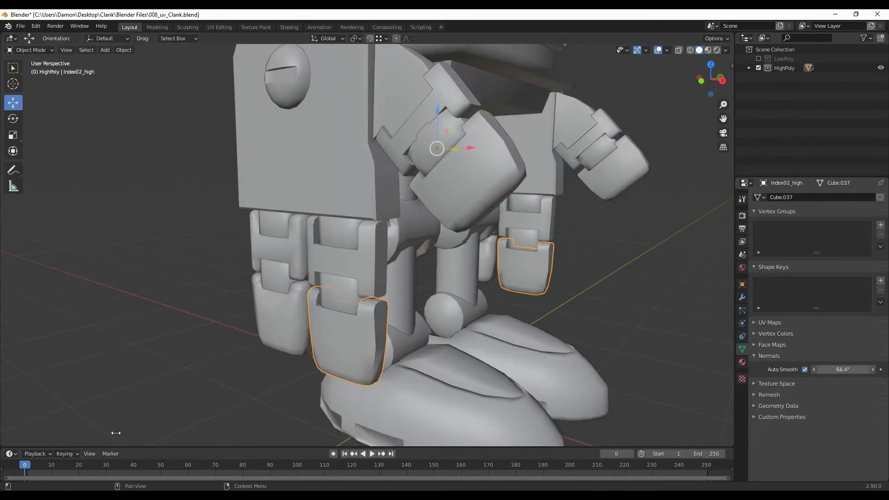
{"action": "middle_click_drag", "start_coordinate": [116, 433], "coordinate": [837, 371]}
{"action": "left_click", "coordinate": [329, 283]}
{"action": "middle_click_drag", "start_coordinate": [329, 282], "coordinate": [851, 370]}
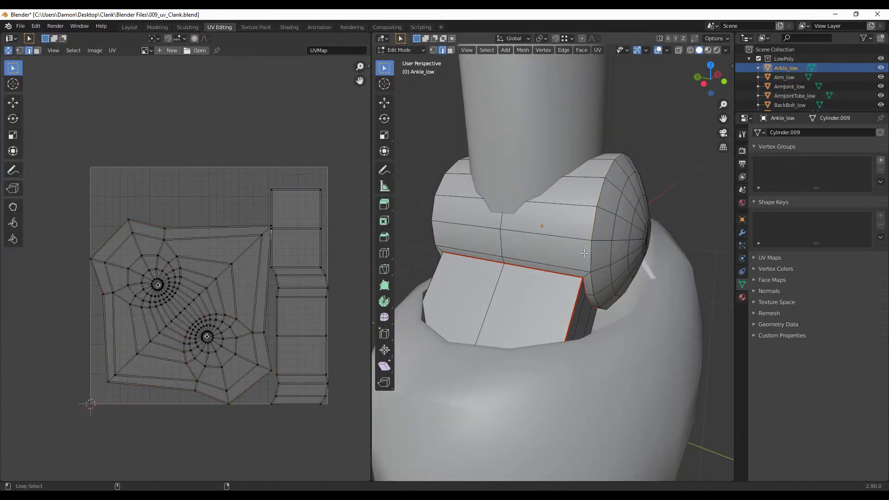
Step: Mark the cap rim and Hip02_low cylinder edge loops as UV seams
{"action": "left_click", "coordinate": [585, 253], "text": "alt"}
{"action": "middle_click_drag", "start_coordinate": [585, 253], "coordinate": [605, 282]}
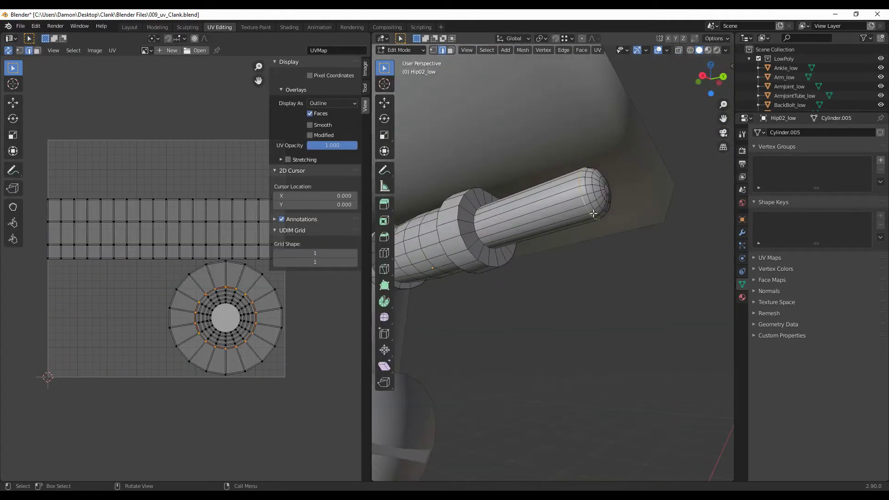
{"action": "middle_click_drag", "start_coordinate": [594, 213], "coordinate": [462, 223]}
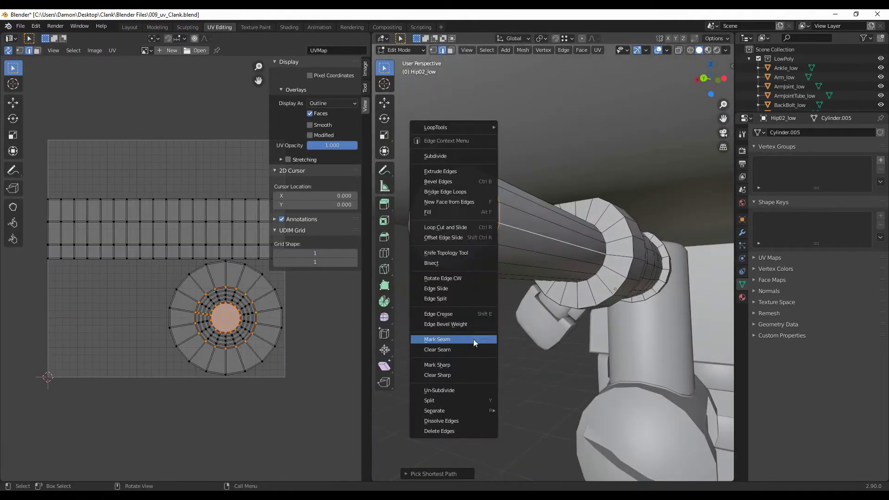
{"action": "left_click", "coordinate": [475, 343]}
{"action": "middle_click_drag", "start_coordinate": [474, 343], "coordinate": [623, 279]}
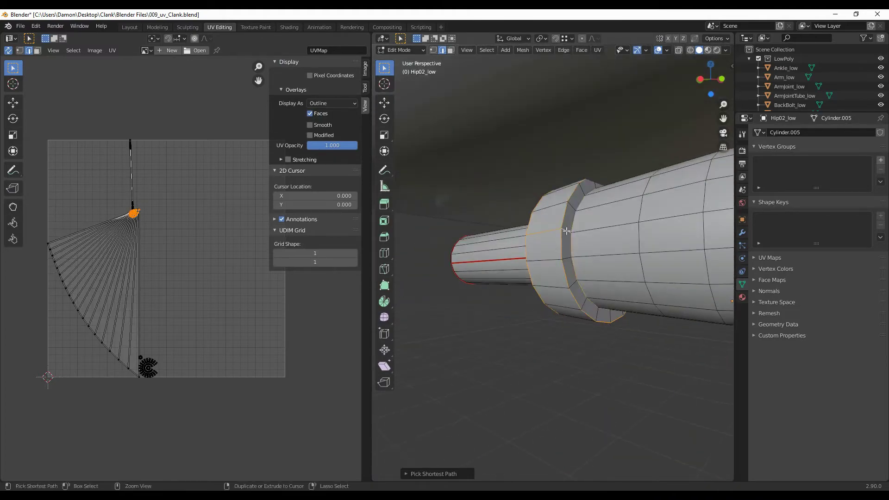
{"action": "middle_click_drag", "start_coordinate": [567, 231], "coordinate": [684, 232]}
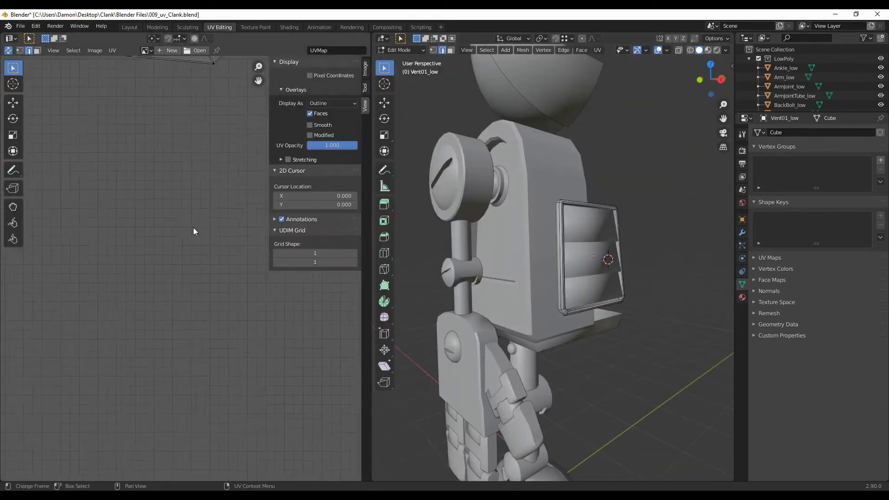
Step: Mark the BackBolt_low edge loop as a seam and review its UV islands
{"action": "middle_click_drag", "start_coordinate": [529, 256], "coordinate": [562, 334]}
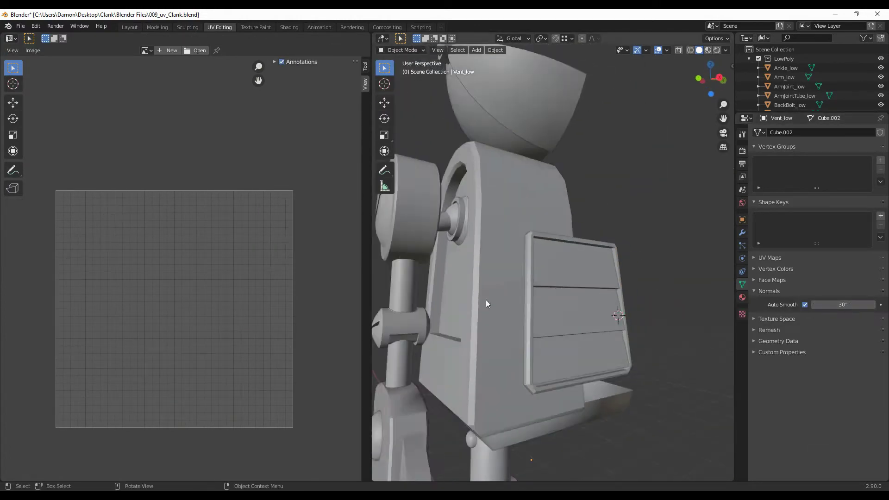
{"action": "middle_click_drag", "start_coordinate": [595, 360], "coordinate": [629, 271]}
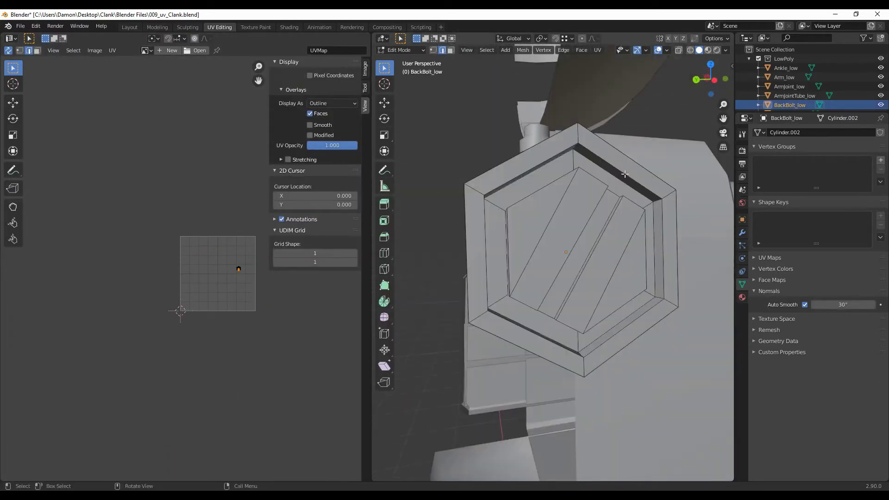
{"action": "left_click", "coordinate": [527, 239], "text": "alt"}
{"action": "scroll", "coordinate": [162, 376], "scroll_direction": "up", "scroll_amount": 6}
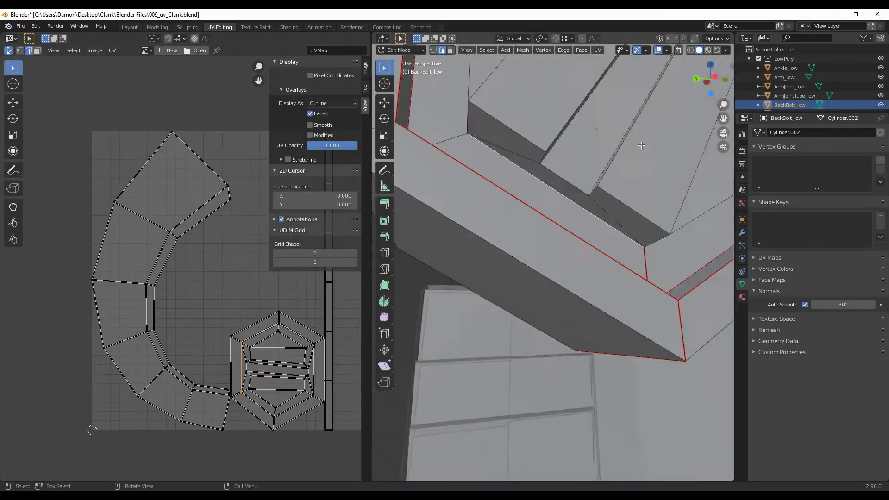
{"action": "mouse_move", "coordinate": [641, 146]}
{"action": "middle_mouse_down"}
{"action": "mouse_move", "coordinate": [482, 201]}
{"action": "mouse_move", "coordinate": [613, 303]}
{"action": "middle_mouse_up"}
{"action": "left_click", "coordinate": [335, 327]}
{"action": "middle_click_drag", "start_coordinate": [334, 327], "coordinate": [277, 347]}
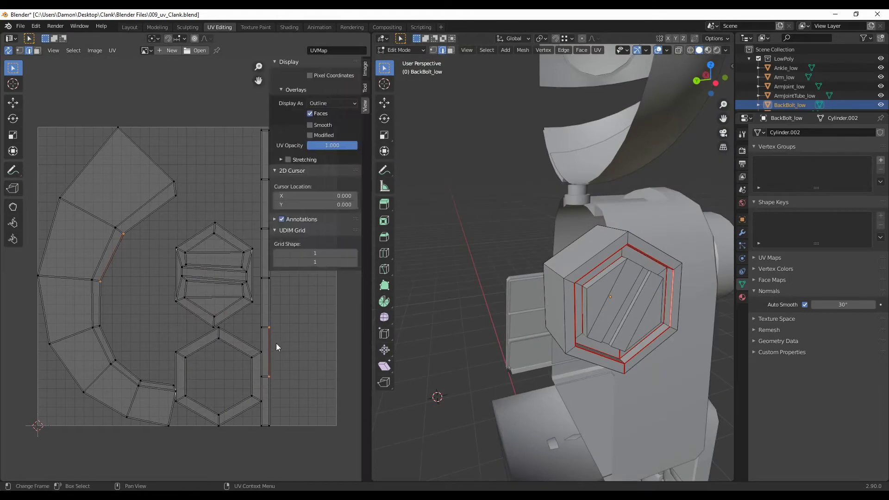
Step: Switch to the ArmJoint_low mesh in Edit Mode, framed in the view
{"action": "key", "text": "Tab"}
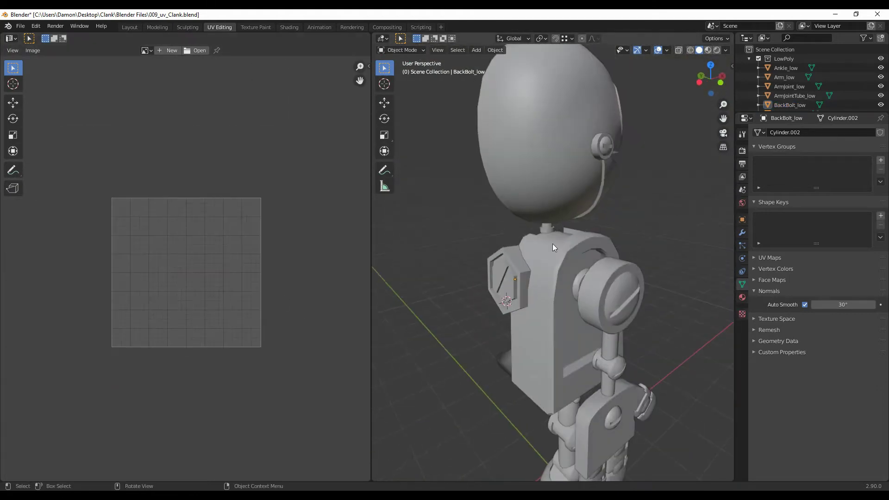
{"action": "left_click", "coordinate": [552, 243]}
{"action": "key", "text": "Tab"}
{"action": "key", "text": "KP_Decimal"}
Step: Edit the arm joint tube in right orthographic view with edge select, opening seam options
{"action": "key", "text": "Tab"}
{"action": "scroll", "coordinate": [565, 295], "scroll_direction": "down", "scroll_amount": 5}
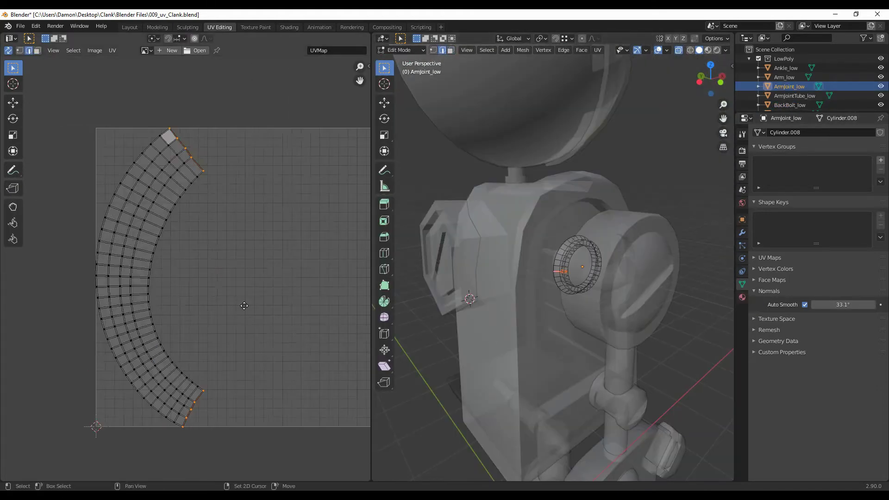
{"action": "left_click", "coordinate": [579, 341]}
{"action": "key", "text": "Tab"}
{"action": "key", "text": "KP_Decimal"}
{"action": "key", "text": "KP_3"}
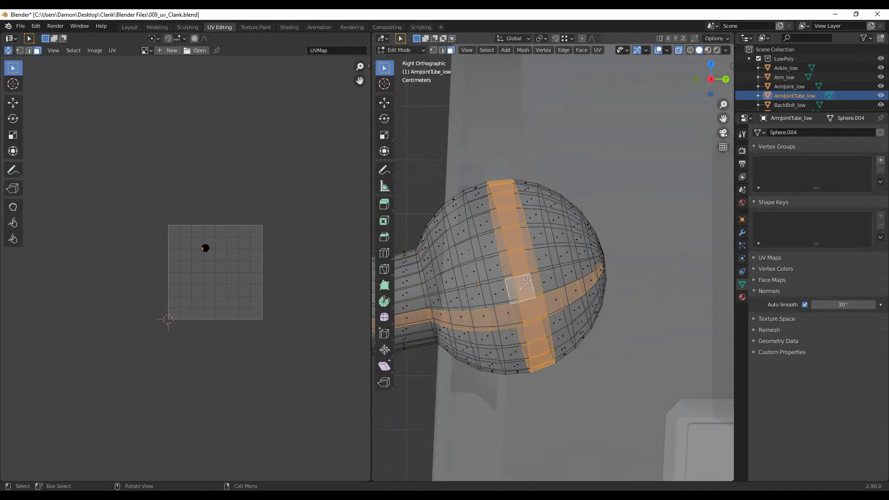
{"action": "key", "text": "2"}
{"action": "middle_click_drag", "start_coordinate": [528, 280], "coordinate": [653, 317]}
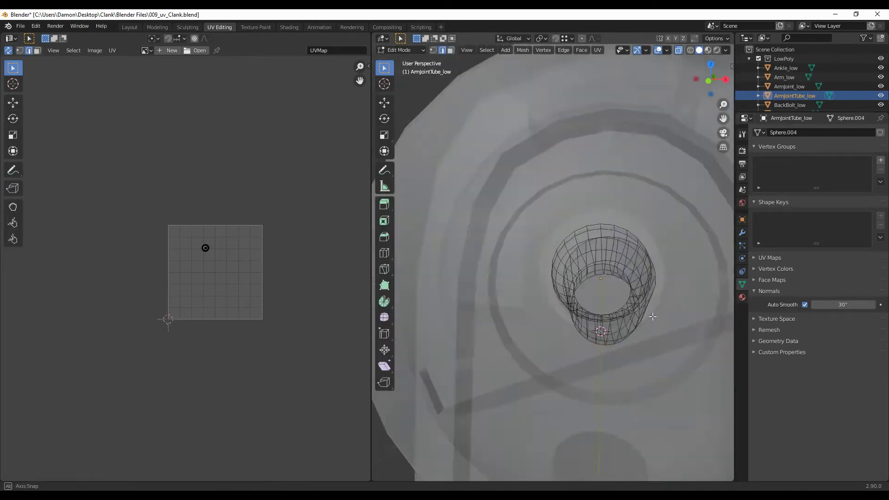
{"action": "scroll", "coordinate": [653, 316], "scroll_direction": "down", "scroll_amount": 4}
{"action": "right_click", "coordinate": [697, 291]}
Step: Select Shoulder_low in Edit Mode and re-unwrap it into new islands
{"action": "left_click", "coordinate": [696, 291]}
{"action": "key", "text": "Tab"}
{"action": "left_click", "coordinate": [452, 215]}
{"action": "key", "text": "Tab"}
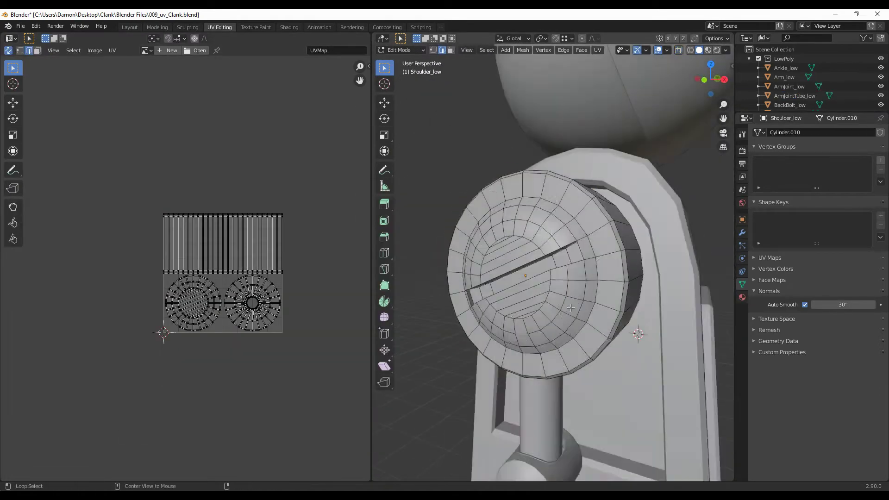
{"action": "middle_click_drag", "start_coordinate": [537, 210], "coordinate": [444, 345]}
{"action": "key", "text": "u"}
{"action": "key", "text": "Return"}
Step: Select an edge loop on the shoulder cylinder side in edge mode
{"action": "middle_click_drag", "start_coordinate": [510, 278], "coordinate": [570, 327]}
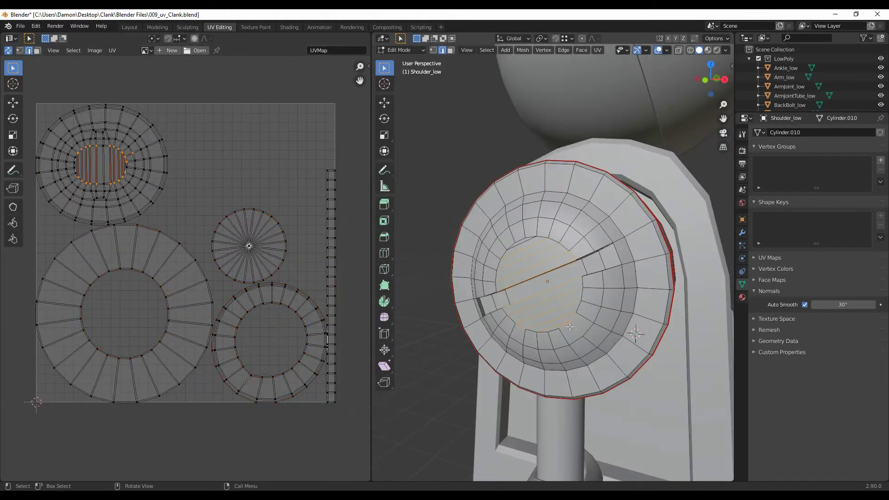
{"action": "middle_click_drag", "start_coordinate": [535, 225], "coordinate": [510, 278]}
{"action": "scroll", "coordinate": [509, 277], "scroll_direction": "down", "scroll_amount": 3}
{"action": "left_click", "coordinate": [576, 259]}
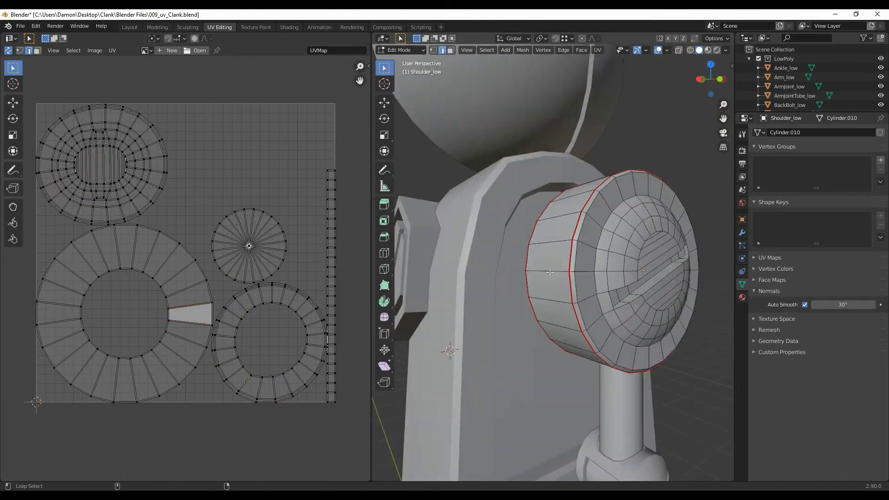
{"action": "key", "text": "2"}
{"action": "mouse_move", "coordinate": [576, 260]}
{"action": "middle_mouse_down"}
{"action": "mouse_move", "coordinate": [608, 317]}
{"action": "mouse_move", "coordinate": [537, 241]}
{"action": "middle_mouse_up"}
Step: Select an edge path running across the shoulder cap
{"action": "left_click", "coordinate": [535, 236], "text": "ctrl"}
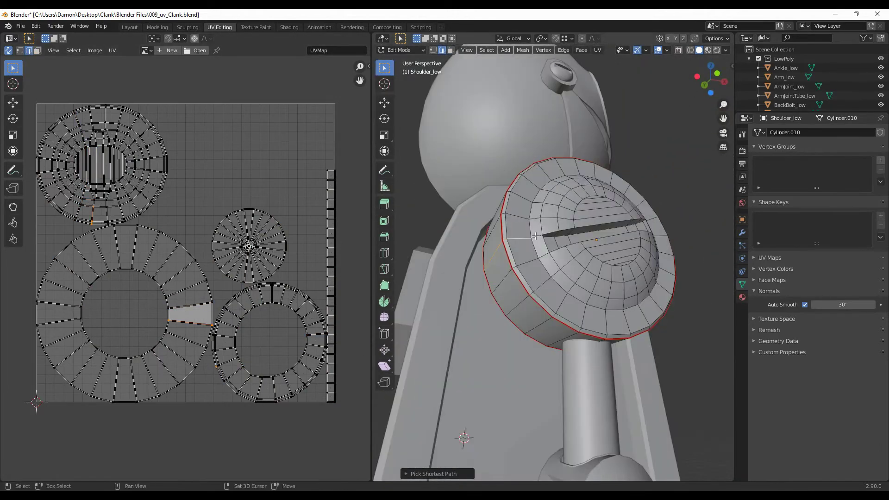
{"action": "scroll", "coordinate": [196, 318], "scroll_direction": "up", "scroll_amount": 2}
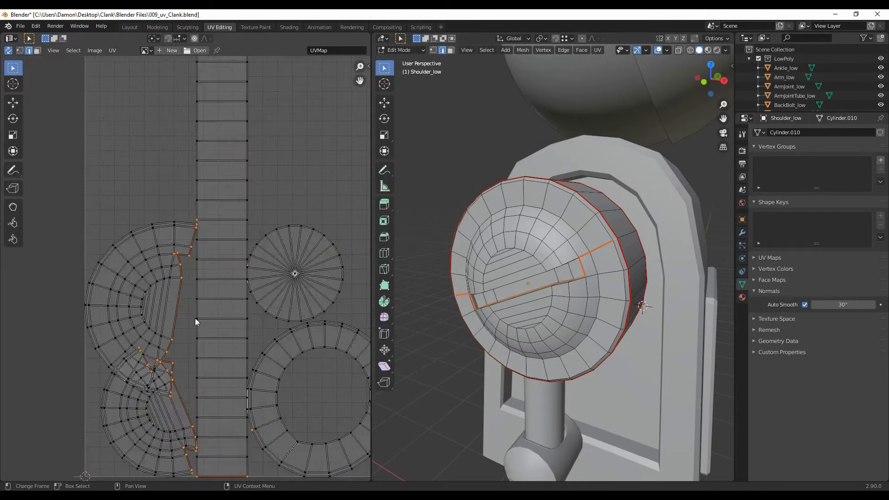
{"action": "scroll", "coordinate": [246, 346], "scroll_direction": "up", "scroll_amount": 2}
{"action": "left_click", "coordinate": [589, 259], "text": "ctrl"}
{"action": "scroll", "coordinate": [592, 213], "scroll_direction": "up", "scroll_amount": 3}
{"action": "scroll", "coordinate": [592, 213], "scroll_direction": "down", "scroll_amount": 3}
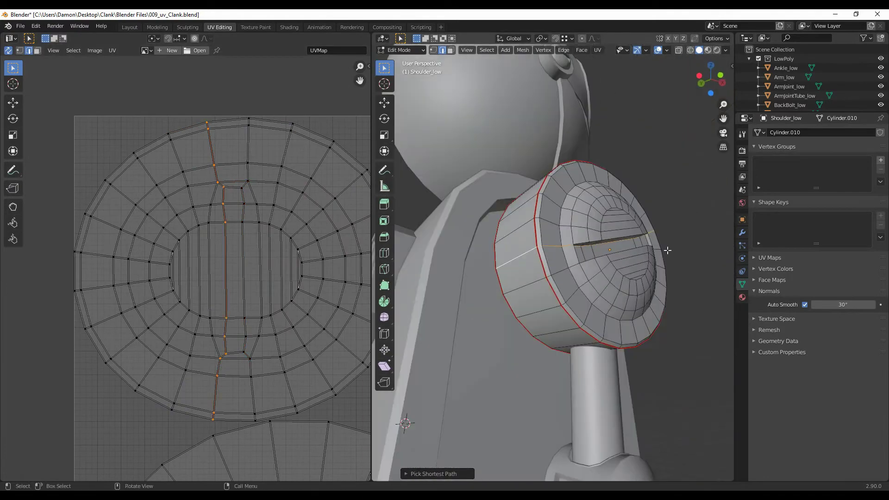
{"action": "scroll", "coordinate": [270, 359], "scroll_direction": "down", "scroll_amount": 4}
{"action": "scroll", "coordinate": [208, 278], "scroll_direction": "up", "scroll_amount": 1}
{"action": "mouse_move", "coordinate": [579, 259]}
{"action": "middle_mouse_down"}
{"action": "mouse_move", "coordinate": [509, 303]}
{"action": "mouse_move", "coordinate": [556, 269]}
{"action": "middle_mouse_up"}
Step: Leave the shoulder and open Elbow_low in Edit Mode to show its UVs
{"action": "key", "text": "Tab"}
{"action": "scroll", "coordinate": [463, 304], "scroll_direction": "down", "scroll_amount": 5}
{"action": "left_click", "coordinate": [562, 297]}
{"action": "key", "text": "Tab"}
{"action": "scroll", "coordinate": [532, 320], "scroll_direction": "up", "scroll_amount": 5}
Step: Exit the elbow and enter Edit Mode on the Hands_low piece
{"action": "scroll", "coordinate": [533, 321], "scroll_direction": "down", "scroll_amount": 5}
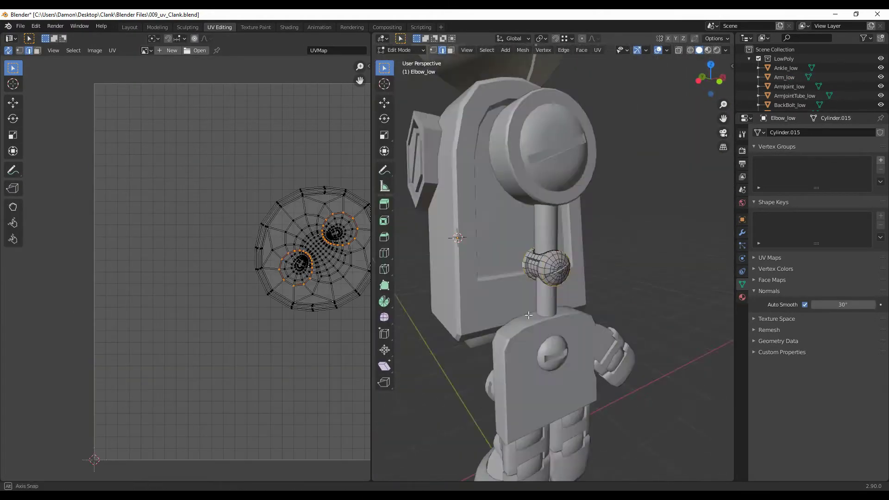
{"action": "middle_click_drag", "start_coordinate": [532, 320], "coordinate": [583, 307]}
{"action": "key", "text": "Tab"}
{"action": "scroll", "coordinate": [548, 279], "scroll_direction": "down", "scroll_amount": 5}
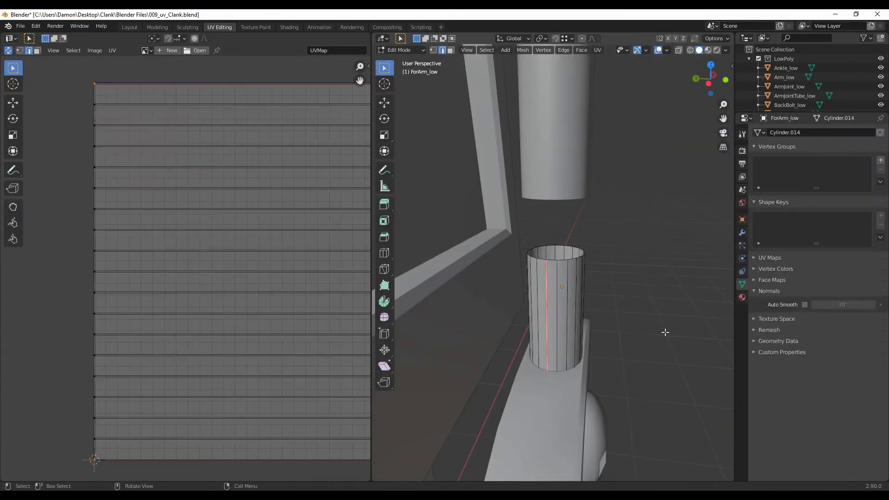
{"action": "left_click", "coordinate": [601, 264]}
{"action": "key", "text": "Tab"}
{"action": "scroll", "coordinate": [601, 264], "scroll_direction": "up", "scroll_amount": 5}
{"action": "middle_click_drag", "start_coordinate": [601, 264], "coordinate": [456, 320]}
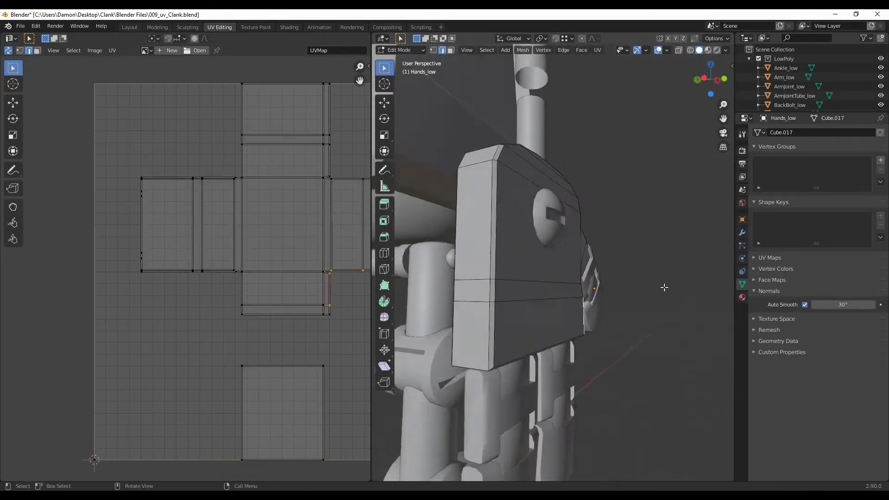
Step: Mark the hand's vertical edge loop as a seam and isolate the hand
{"action": "middle_click_drag", "start_coordinate": [664, 288], "coordinate": [561, 265]}
{"action": "left_click", "coordinate": [561, 265], "text": "alt+shift"}
{"action": "left_click", "coordinate": [405, 243]}
{"action": "middle_click_drag", "start_coordinate": [486, 232], "coordinate": [517, 182]}
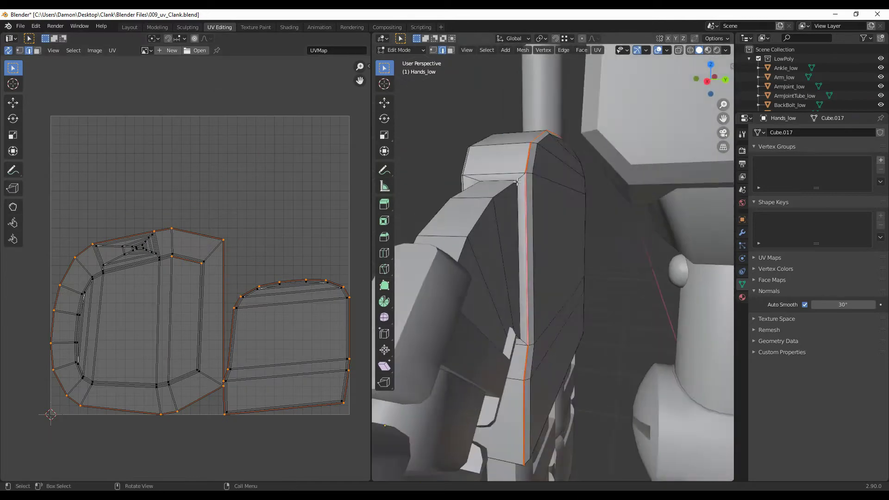
{"action": "key", "text": "KP_Divide"}
Step: Inspect the isolated hand, then return to Object Mode and the full robot view
{"action": "scroll", "coordinate": [476, 270], "scroll_direction": "down", "scroll_amount": 3}
{"action": "scroll", "coordinate": [476, 271], "scroll_direction": "up", "scroll_amount": 3}
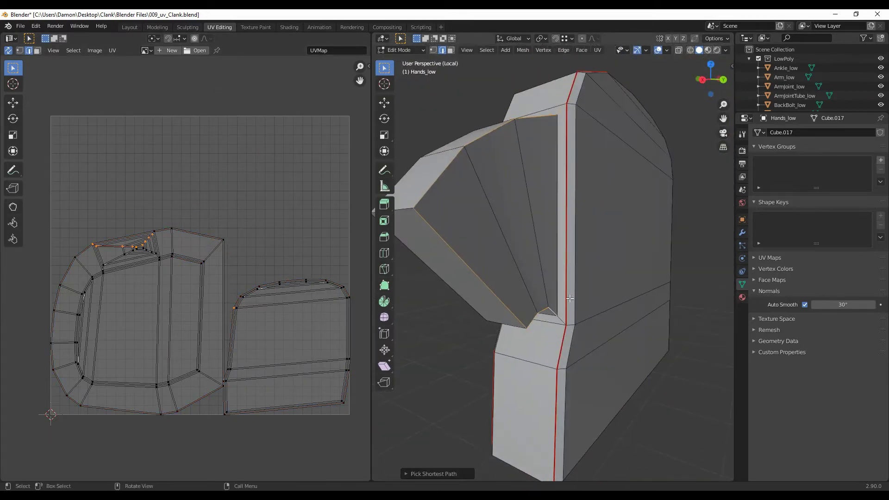
{"action": "scroll", "coordinate": [175, 330], "scroll_direction": "up", "scroll_amount": 2}
{"action": "scroll", "coordinate": [175, 331], "scroll_direction": "down", "scroll_amount": 3}
{"action": "middle_click_drag", "start_coordinate": [532, 324], "coordinate": [586, 343]}
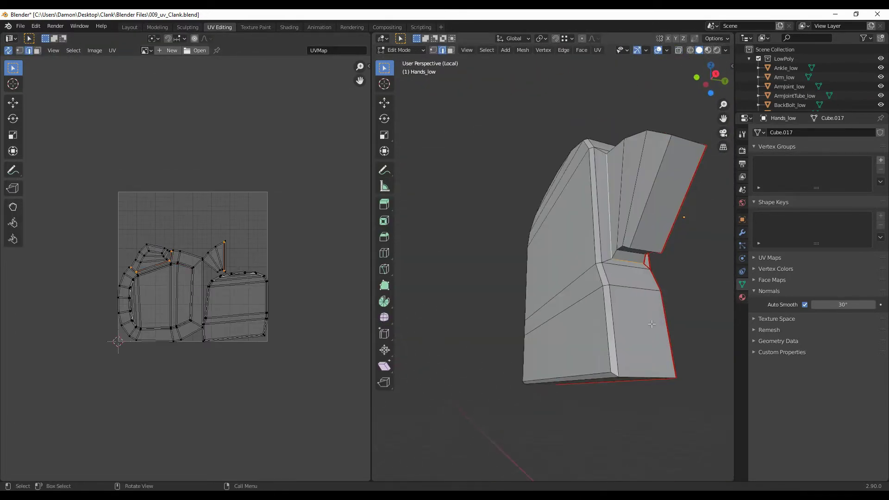
{"action": "middle_click_drag", "start_coordinate": [652, 324], "coordinate": [561, 327]}
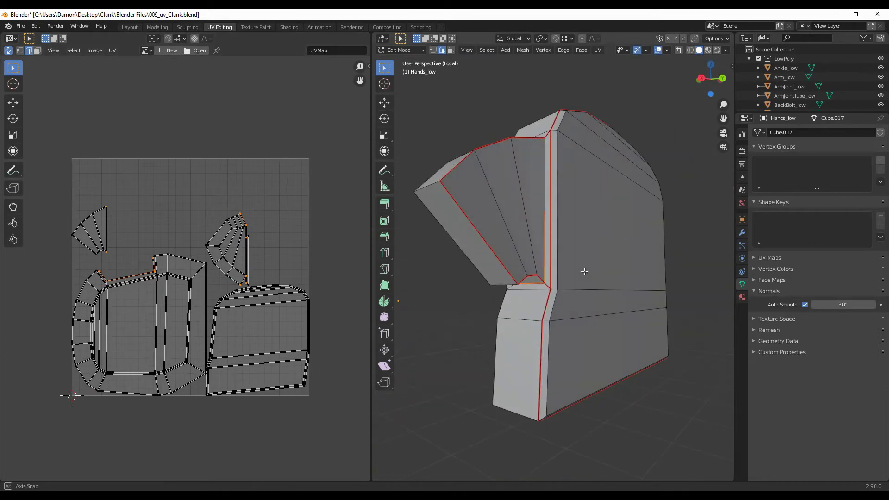
{"action": "key", "text": "Tab"}
{"action": "key", "text": "KP_Divide"}
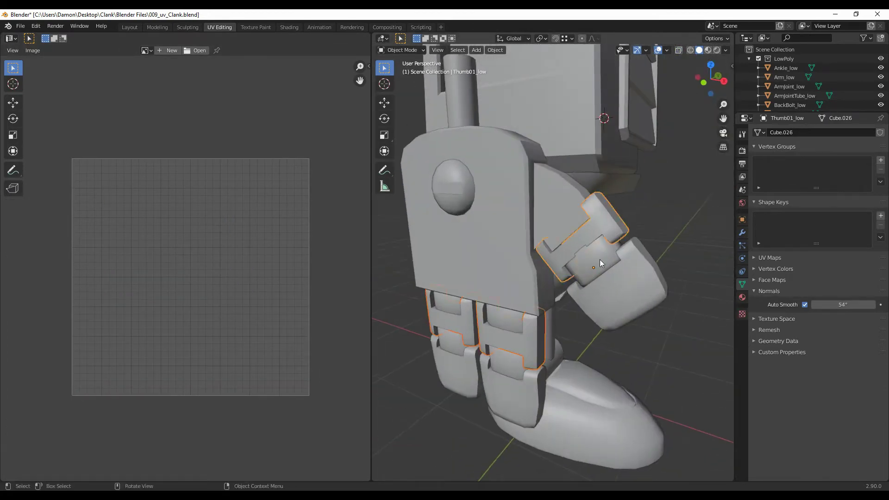
Step: Edit the thumb mesh and frame the finger pieces from a low angle
{"action": "key", "text": "Tab"}
{"action": "key", "text": "KP_Decimal"}
{"action": "left_click", "coordinate": [659, 227], "text": "ctrl"}
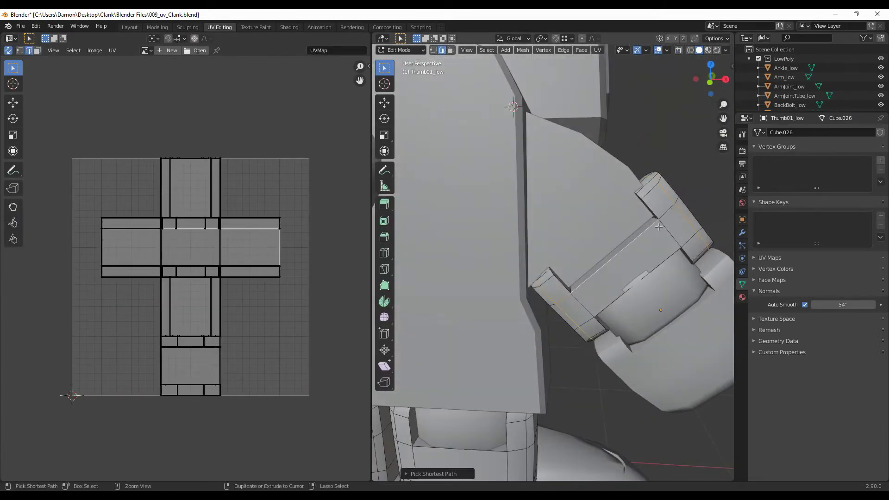
{"action": "middle_click_drag", "start_coordinate": [611, 269], "coordinate": [627, 319]}
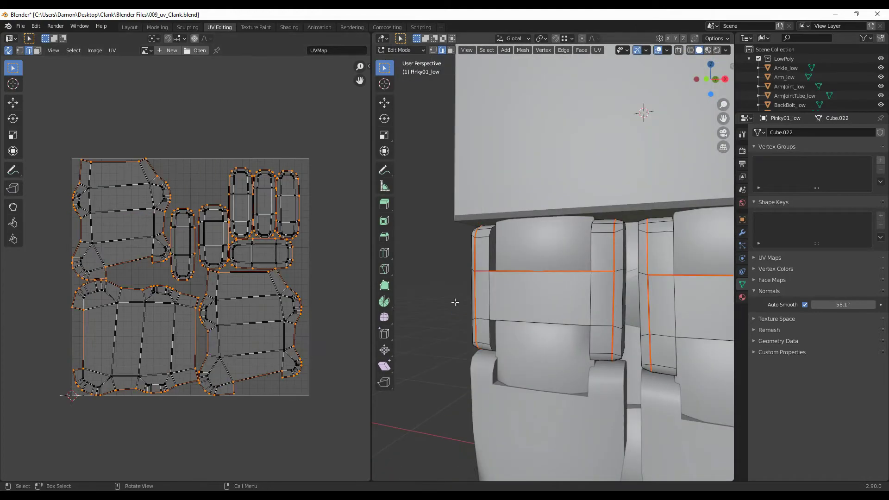
{"action": "left_click", "coordinate": [455, 302]}
{"action": "mouse_move", "coordinate": [455, 302]}
{"action": "middle_mouse_down"}
{"action": "mouse_move", "coordinate": [637, 231]}
{"action": "mouse_move", "coordinate": [648, 324]}
{"action": "mouse_move", "coordinate": [664, 364]}
{"action": "mouse_move", "coordinate": [559, 370]}
{"action": "middle_mouse_up"}
Step: Mark a seam along an edge path across the finger and unwrap it
{"action": "left_click", "coordinate": [648, 324], "text": "ctrl"}
{"action": "left_click", "coordinate": [664, 364], "text": "ctrl"}
{"action": "key", "text": "ctrl+e"}
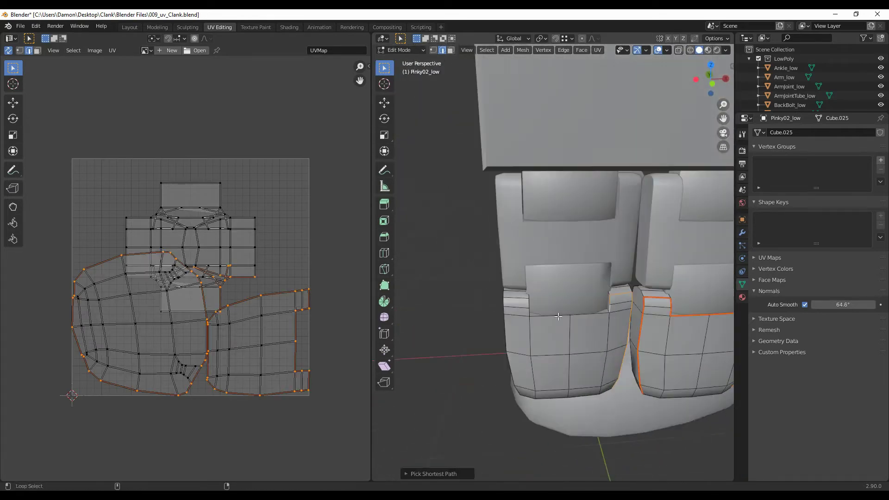
{"action": "middle_click_drag", "start_coordinate": [532, 330], "coordinate": [521, 296]}
{"action": "right_click", "coordinate": [521, 296]}
{"action": "key", "text": "Escape"}
{"action": "key", "text": "Tab"}
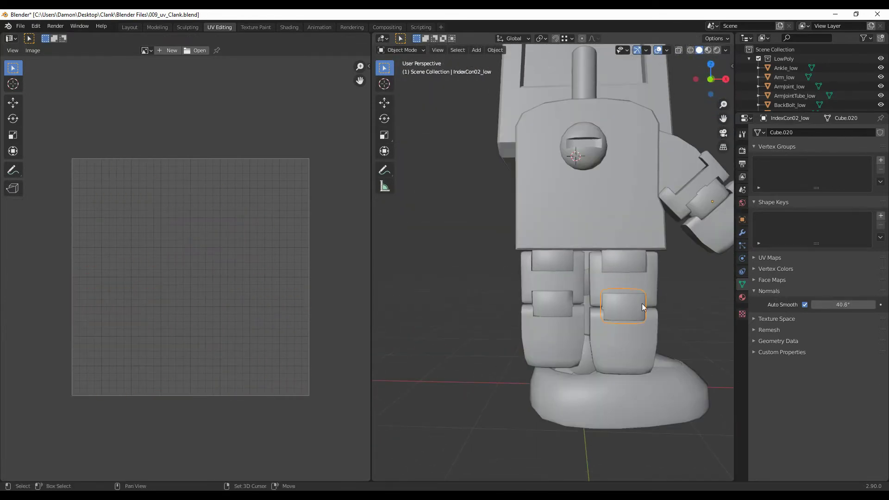
Step: Select the thumb connector and view it isolated in edit mode
{"action": "mouse_move", "coordinate": [605, 343]}
{"action": "middle_mouse_down"}
{"action": "mouse_move", "coordinate": [616, 366]}
{"action": "mouse_move", "coordinate": [575, 290]}
{"action": "mouse_move", "coordinate": [574, 342]}
{"action": "middle_mouse_up"}
{"action": "left_click", "coordinate": [617, 366]}
{"action": "key", "text": "Tab"}
{"action": "key", "text": "KP_Divide"}
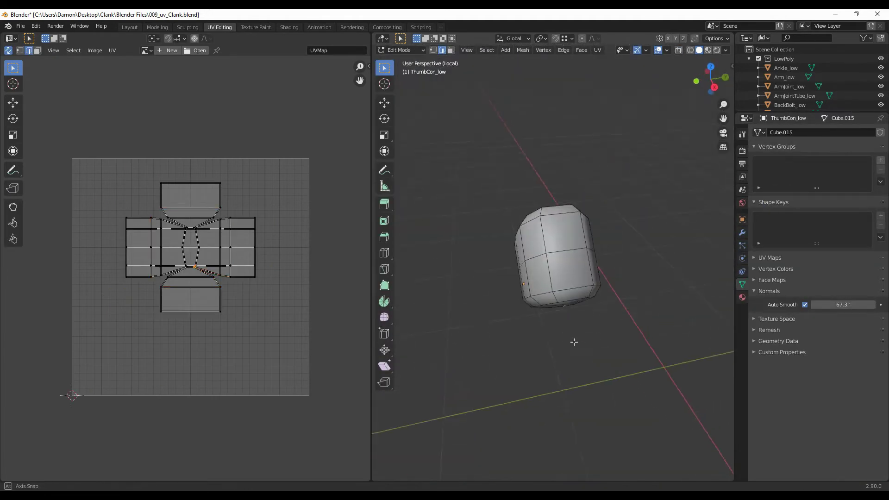
{"action": "key", "text": "KP_Divide"}
{"action": "key", "text": "Tab"}
Step: Select the edge loop along the hand screw's slit for its seam
{"action": "scroll", "coordinate": [614, 332], "scroll_direction": "down", "scroll_amount": 5}
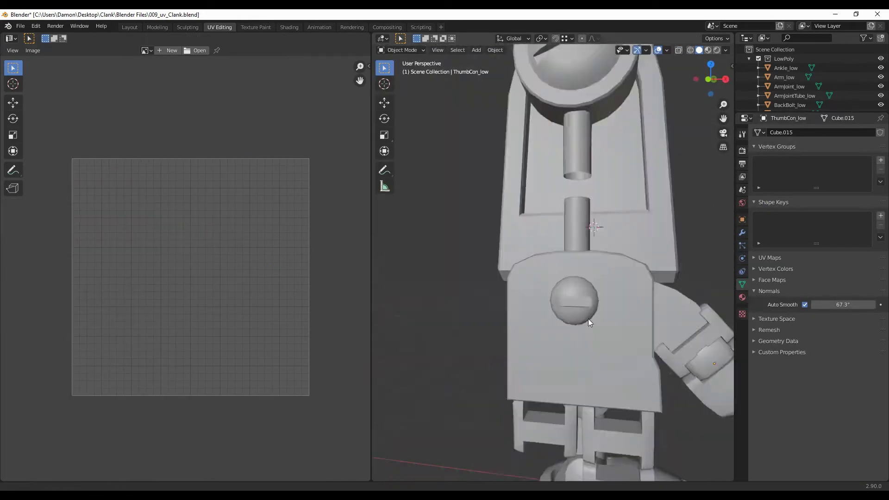
{"action": "left_click", "coordinate": [588, 318]}
{"action": "key", "text": "Tab"}
{"action": "key", "text": "KP_Decimal"}
{"action": "left_click", "coordinate": [513, 332], "text": "alt"}
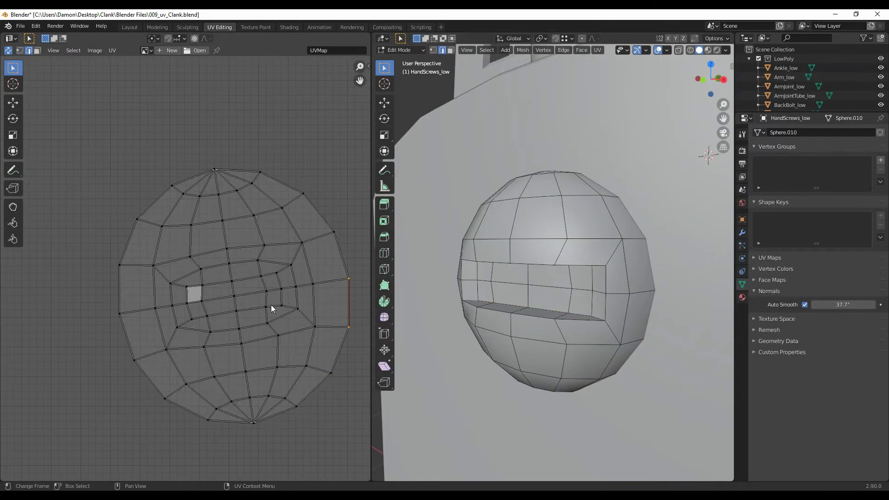
{"action": "key", "text": "Tab"}
Step: Edit the neck and mouth pieces, framing the mouth piece to inspect it
{"action": "scroll", "coordinate": [535, 315], "scroll_direction": "down", "scroll_amount": 5}
{"action": "scroll", "coordinate": [591, 299], "scroll_direction": "up", "scroll_amount": 3}
{"action": "scroll", "coordinate": [606, 288], "scroll_direction": "up", "scroll_amount": 2}
{"action": "left_click", "coordinate": [505, 297]}
{"action": "key", "text": "Tab"}
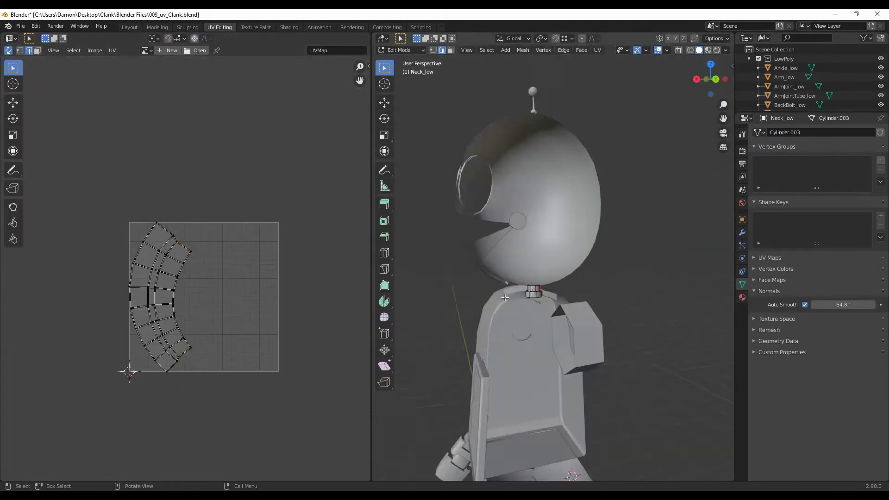
{"action": "key", "text": "Tab"}
{"action": "key", "text": "KP_Decimal"}
{"action": "middle_click_drag", "start_coordinate": [556, 285], "coordinate": [573, 336]}
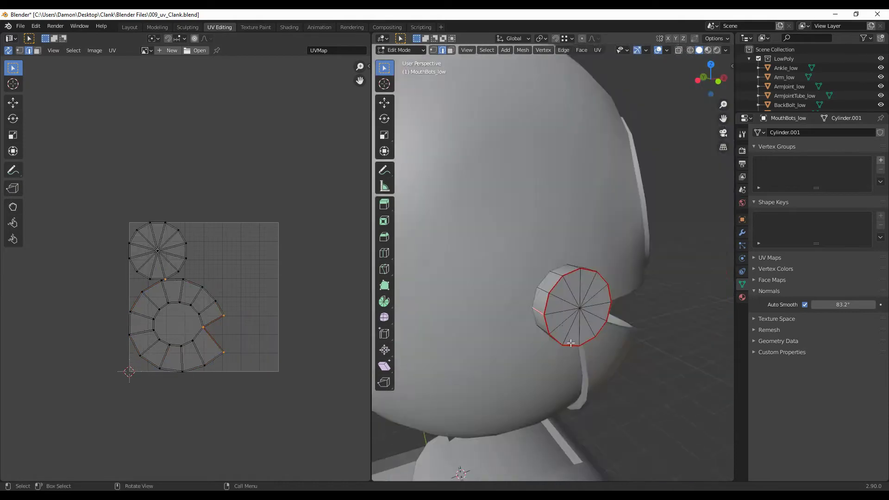
{"action": "scroll", "coordinate": [573, 337], "scroll_direction": "up", "scroll_amount": 4}
{"action": "scroll", "coordinate": [573, 337], "scroll_direction": "down", "scroll_amount": 5}
Step: Mark a seam on the antenna tube and inspect the antenna ball's top
{"action": "key", "text": "Tab"}
{"action": "left_click", "coordinate": [571, 152]}
{"action": "key", "text": "KP_Decimal"}
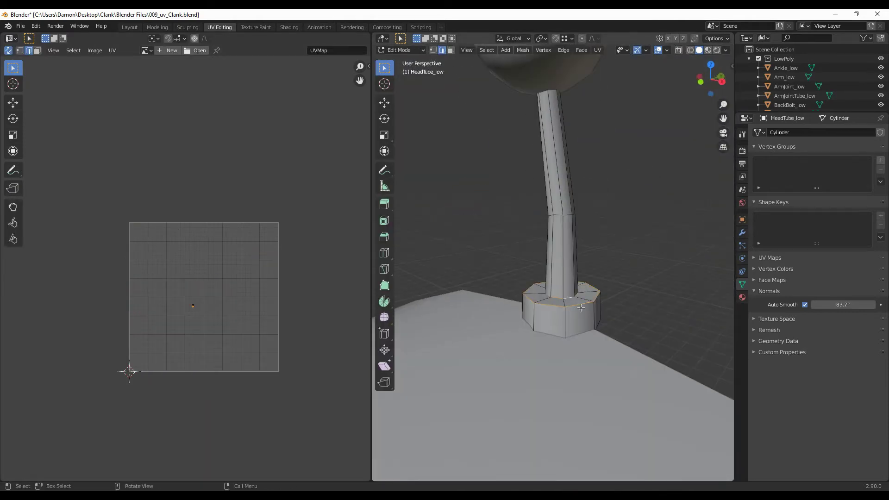
{"action": "right_click", "coordinate": [625, 324]}
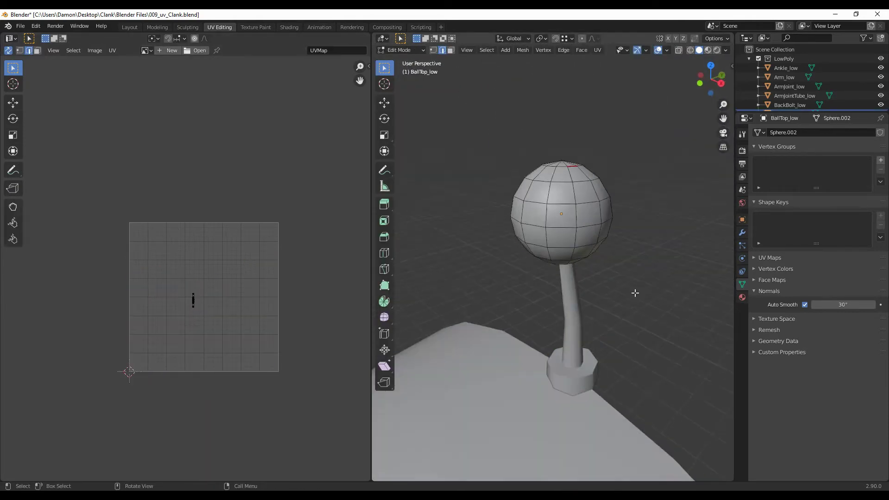
{"action": "middle_click_drag", "start_coordinate": [635, 294], "coordinate": [583, 227]}
{"action": "scroll", "coordinate": [584, 227], "scroll_direction": "up", "scroll_amount": 3}
{"action": "scroll", "coordinate": [588, 312], "scroll_direction": "down", "scroll_amount": 5}
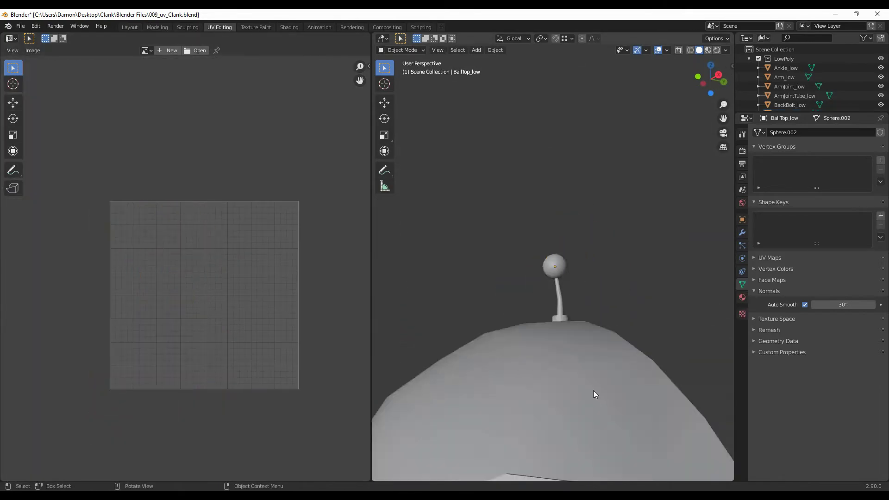
Step: Select Head_low in edit mode and orbit in close on the head
{"action": "key", "text": "Tab"}
{"action": "left_click", "coordinate": [593, 390]}
{"action": "key", "text": "Tab"}
{"action": "middle_click_drag", "start_coordinate": [593, 390], "coordinate": [608, 335]}
{"action": "mouse_move", "coordinate": [471, 325]}
{"action": "middle_mouse_down"}
{"action": "mouse_move", "coordinate": [509, 278]}
{"action": "mouse_move", "coordinate": [532, 222]}
{"action": "middle_mouse_up"}
{"action": "scroll", "coordinate": [512, 267], "scroll_direction": "up", "scroll_amount": 3}
{"action": "scroll", "coordinate": [512, 268], "scroll_direction": "up", "scroll_amount": 3}
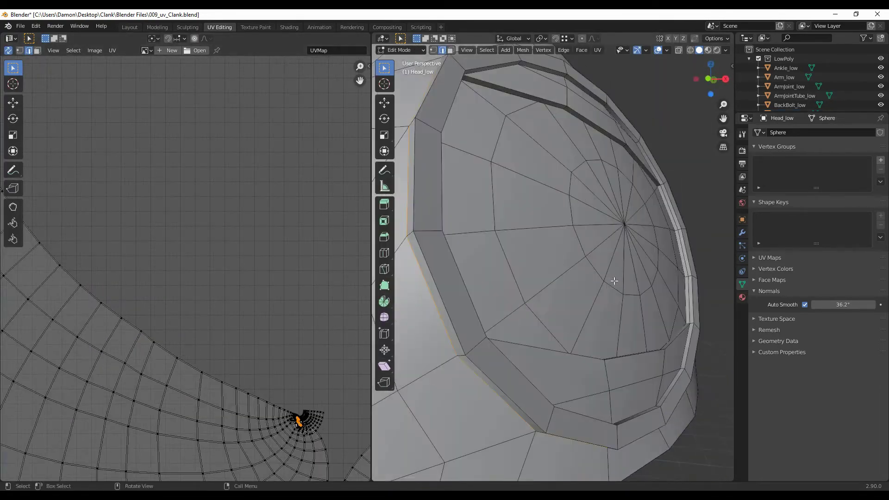
Step: Mark the edge loop around the head's rim as a seam
{"action": "scroll", "coordinate": [198, 243], "scroll_direction": "up", "scroll_amount": 3}
{"action": "middle_click_drag", "start_coordinate": [486, 278], "coordinate": [509, 232]}
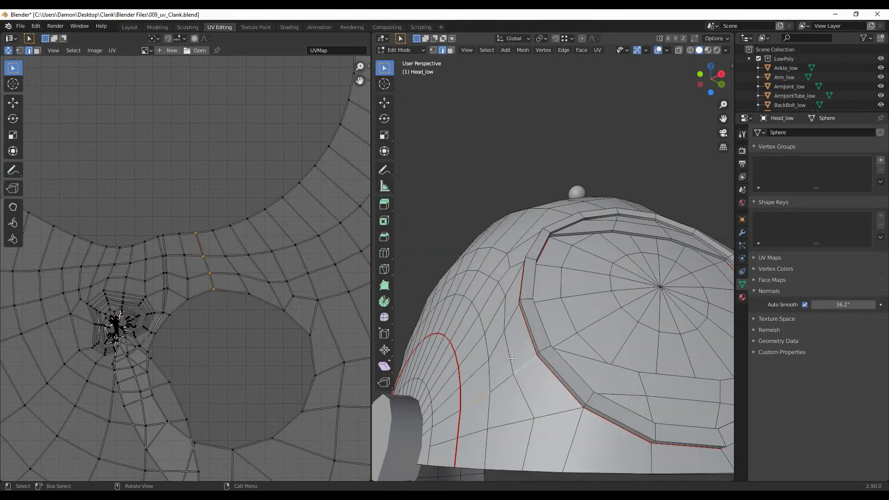
{"action": "mouse_move", "coordinate": [241, 259]}
{"action": "middle_mouse_down"}
{"action": "mouse_move", "coordinate": [354, 298]}
{"action": "mouse_move", "coordinate": [259, 287]}
{"action": "middle_mouse_up"}
{"action": "mouse_move", "coordinate": [510, 301]}
{"action": "middle_mouse_down"}
{"action": "mouse_move", "coordinate": [519, 316]}
{"action": "mouse_move", "coordinate": [491, 287]}
{"action": "middle_mouse_up"}
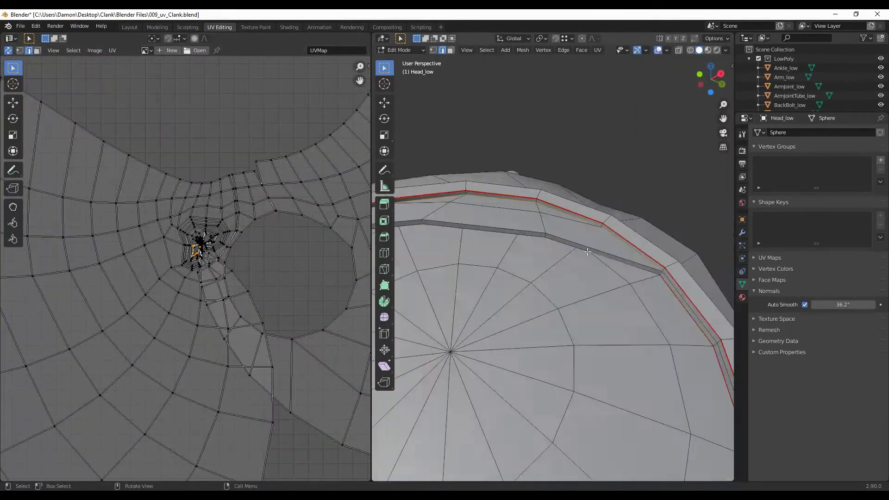
{"action": "left_click", "coordinate": [533, 324], "text": "alt"}
{"action": "mouse_move", "coordinate": [532, 325]}
{"action": "middle_mouse_down"}
{"action": "mouse_move", "coordinate": [463, 333]}
{"action": "mouse_move", "coordinate": [510, 301]}
{"action": "mouse_move", "coordinate": [522, 325]}
{"action": "middle_mouse_up"}
{"action": "right_click", "coordinate": [447, 329]}
{"action": "left_click", "coordinate": [448, 329]}
{"action": "scroll", "coordinate": [509, 301], "scroll_direction": "up", "scroll_amount": 3}
{"action": "scroll", "coordinate": [522, 325], "scroll_direction": "down", "scroll_amount": 3}
{"action": "right_click", "coordinate": [519, 387]}
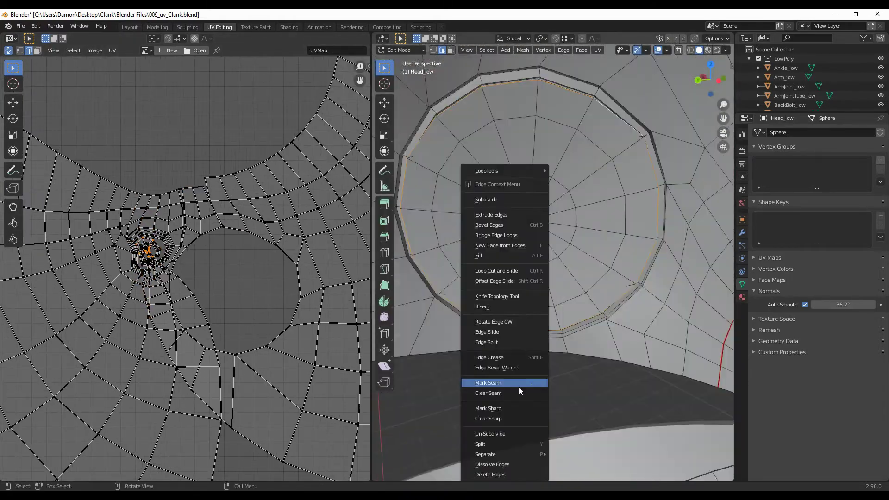
{"action": "left_click", "coordinate": [519, 384]}
{"action": "mouse_move", "coordinate": [520, 383]}
{"action": "middle_mouse_down"}
{"action": "mouse_move", "coordinate": [474, 352]}
{"action": "mouse_move", "coordinate": [540, 311]}
{"action": "mouse_move", "coordinate": [588, 197]}
{"action": "mouse_move", "coordinate": [660, 226]}
{"action": "middle_mouse_up"}
Step: Isolate the head and look over its UV islands in the UV editor
{"action": "key", "text": "KP_Divide"}
{"action": "scroll", "coordinate": [588, 196], "scroll_direction": "up", "scroll_amount": 3}
{"action": "scroll", "coordinate": [202, 338], "scroll_direction": "down", "scroll_amount": 4}
{"action": "scroll", "coordinate": [224, 274], "scroll_direction": "up", "scroll_amount": 3}
{"action": "left_click", "coordinate": [660, 226]}
{"action": "scroll", "coordinate": [207, 310], "scroll_direction": "up", "scroll_amount": 3}
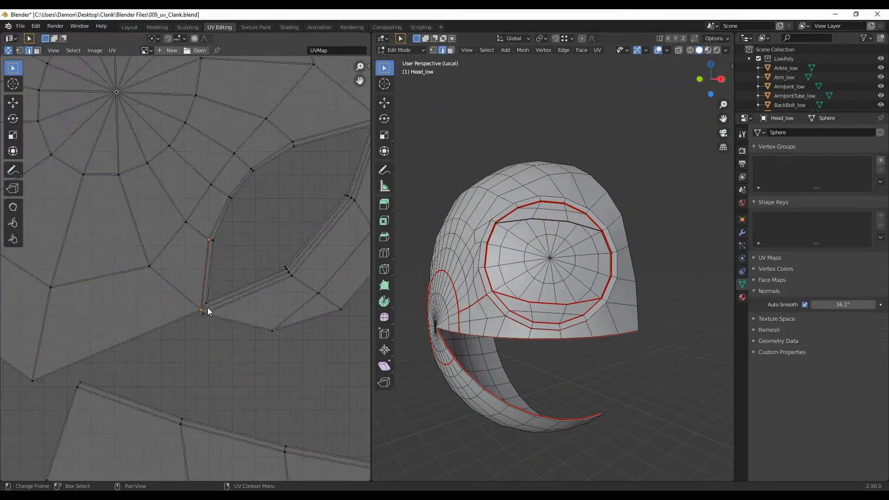
{"action": "middle_click_drag", "start_coordinate": [207, 309], "coordinate": [188, 337]}
{"action": "scroll", "coordinate": [189, 338], "scroll_direction": "down", "scroll_amount": 3}
{"action": "scroll", "coordinate": [187, 277], "scroll_direction": "up", "scroll_amount": 2}
{"action": "scroll", "coordinate": [187, 277], "scroll_direction": "down", "scroll_amount": 2}
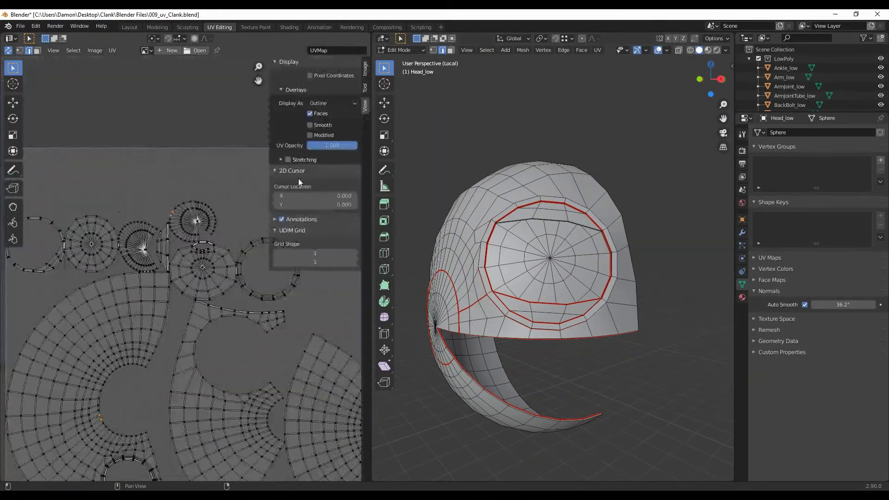
{"action": "scroll", "coordinate": [214, 273], "scroll_direction": "up", "scroll_amount": 2}
{"action": "scroll", "coordinate": [213, 274], "scroll_direction": "up", "scroll_amount": 3}
{"action": "right_click", "coordinate": [625, 387]}
{"action": "scroll", "coordinate": [254, 359], "scroll_direction": "up", "scroll_amount": 2}
{"action": "scroll", "coordinate": [254, 359], "scroll_direction": "down", "scroll_amount": 5}
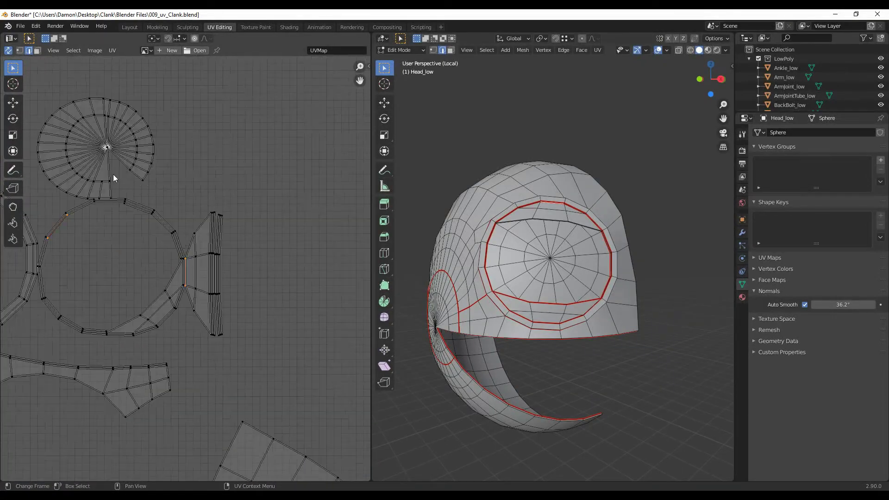
{"action": "scroll", "coordinate": [232, 327], "scroll_direction": "down", "scroll_amount": 2}
{"action": "scroll", "coordinate": [232, 327], "scroll_direction": "up", "scroll_amount": 3}
Step: Select all robot parts, average their UV island scales, and return to object mode
{"action": "key", "text": "Tab"}
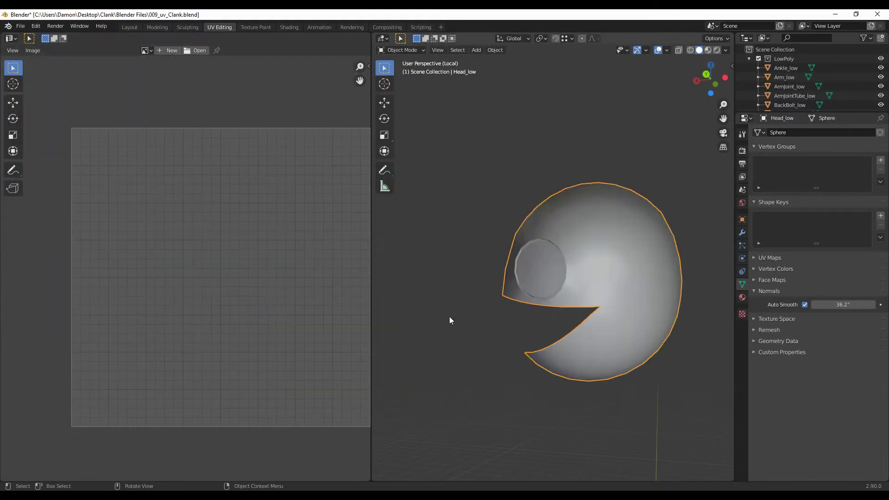
{"action": "key", "text": "KP_Divide"}
{"action": "key", "text": "a"}
{"action": "key", "text": "Tab"}
{"action": "key", "text": "a"}
{"action": "left_click", "coordinate": [112, 50]}
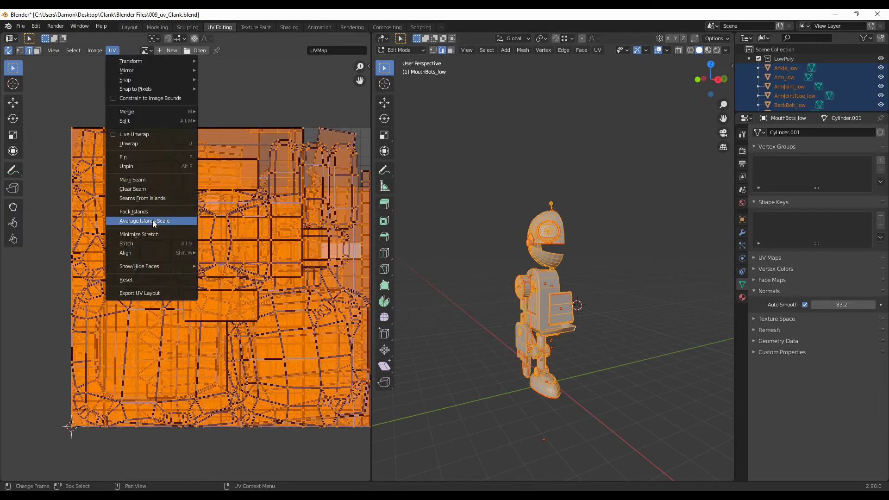
{"action": "left_click", "coordinate": [152, 221]}
{"action": "key", "text": "alt+a"}
{"action": "scroll", "coordinate": [579, 324], "scroll_direction": "down", "scroll_amount": 3}
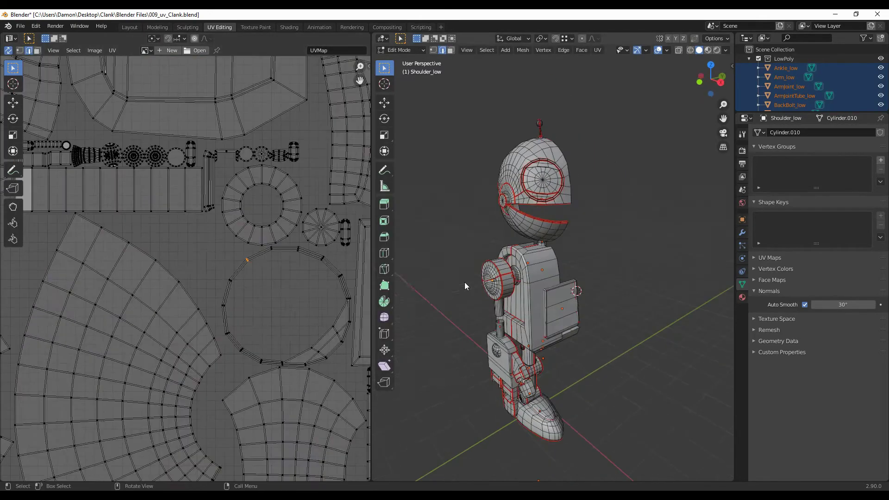
{"action": "scroll", "coordinate": [579, 325], "scroll_direction": "down", "scroll_amount": 3}
{"action": "key", "text": "Tab"}
Step: In the modelling workspace, give Head_low a Y-axis Mirror modifier and enable X-ray
{"action": "key", "text": "ctrl+Page_Up"}
{"action": "key", "text": "ctrl+Page_Up"}
{"action": "key", "text": "ctrl+Page_Up"}
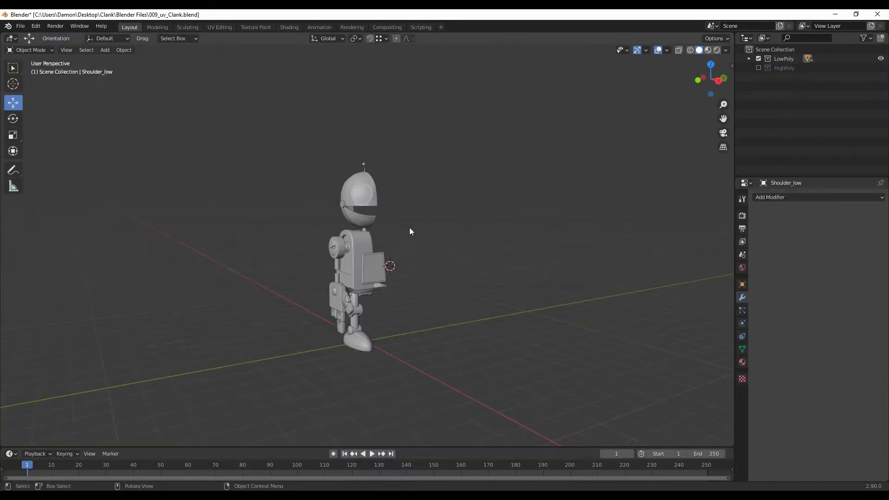
{"action": "left_click", "coordinate": [782, 197]}
{"action": "left_click", "coordinate": [695, 285]}
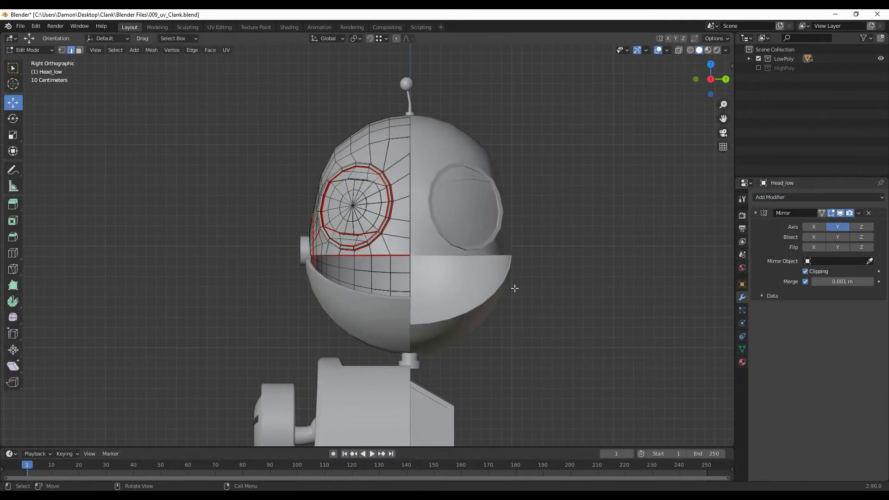
{"action": "key", "text": "alt+z"}
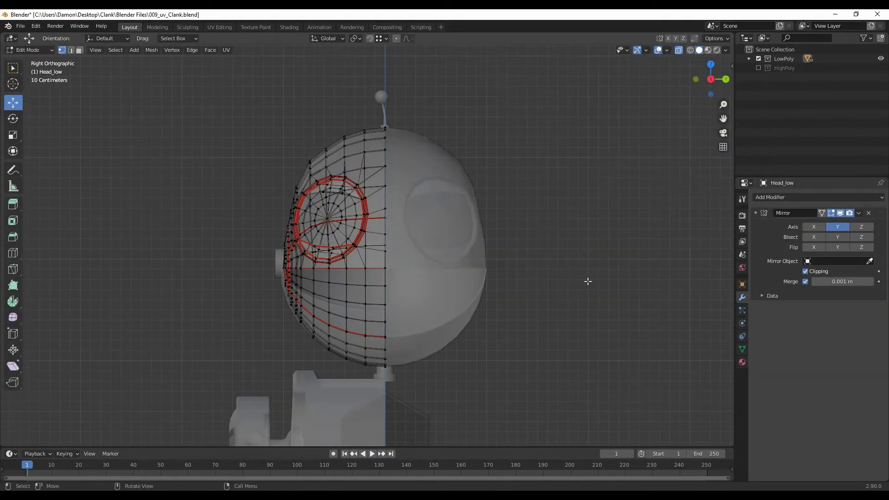
Step: Add Y-axis Mirror modifiers to MouthBots_low and Mouth_low
{"action": "left_click", "coordinate": [782, 197]}
{"action": "left_click", "coordinate": [695, 285]}
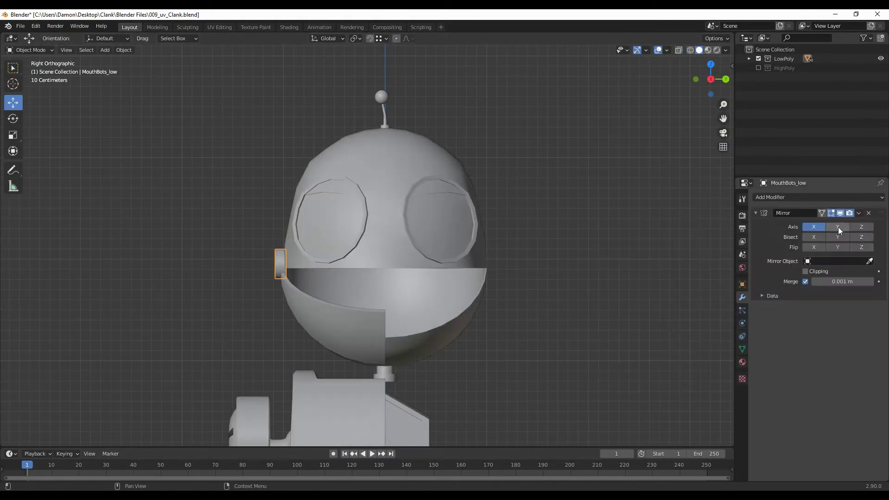
{"action": "left_click", "coordinate": [796, 196]}
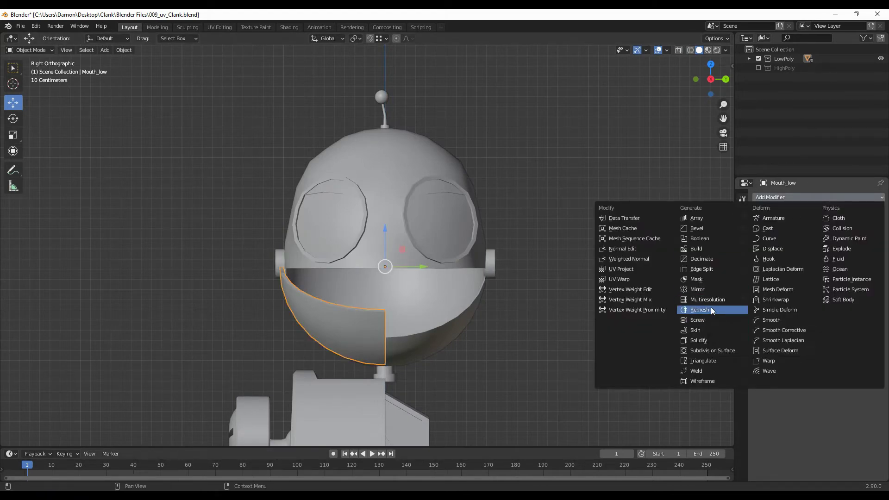
{"action": "left_click", "coordinate": [697, 289]}
{"action": "left_click", "coordinate": [814, 227]}
{"action": "left_click", "coordinate": [837, 227]}
{"action": "left_click", "coordinate": [870, 261]}
Step: Scale down the knee copy to its new size
{"action": "mouse_move", "coordinate": [602, 278]}
{"action": "middle_mouse_down"}
{"action": "mouse_move", "coordinate": [516, 293]}
{"action": "mouse_move", "coordinate": [493, 319]}
{"action": "mouse_move", "coordinate": [347, 329]}
{"action": "middle_mouse_up"}
{"action": "left_click", "coordinate": [477, 368]}
{"action": "key", "text": "s"}
{"action": "left_click", "coordinate": [487, 273]}
{"action": "scroll", "coordinate": [535, 268], "scroll_direction": "up", "scroll_amount": 5}
{"action": "key", "text": "s"}
{"action": "left_click", "coordinate": [463, 346]}
{"action": "scroll", "coordinate": [346, 329], "scroll_direction": "down", "scroll_amount": 5}
Step: Move the thumb connector along Z into the left slot of the hand
{"action": "middle_click_drag", "start_coordinate": [415, 238], "coordinate": [460, 206], "text": "alt"}
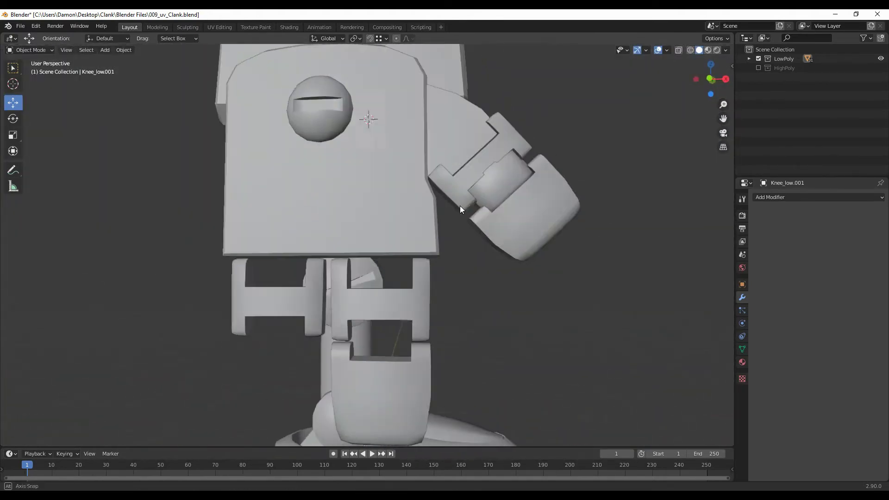
{"action": "left_click", "coordinate": [548, 257]}
{"action": "scroll", "coordinate": [501, 266], "scroll_direction": "up", "scroll_amount": 5}
{"action": "key", "text": "s"}
{"action": "right_click", "coordinate": [564, 282]}
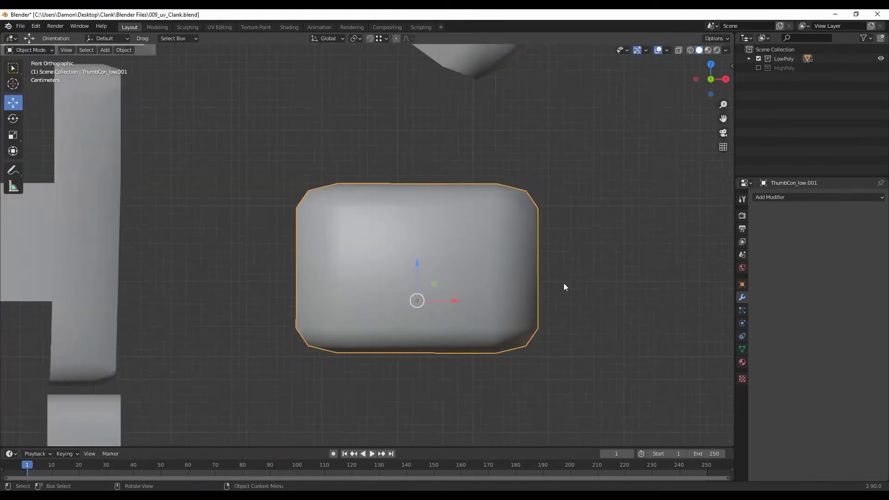
{"action": "scroll", "coordinate": [563, 282], "scroll_direction": "down", "scroll_amount": 4}
{"action": "key", "text": "g"}
{"action": "key", "text": "z"}
{"action": "left_click", "coordinate": [424, 281]}
Step: Duplicate the thumb connector with Shift+D and place the copy
{"action": "key", "text": "shift+d"}
{"action": "scroll", "coordinate": [324, 231], "scroll_direction": "down", "scroll_amount": 2}
{"action": "left_click", "coordinate": [249, 202]}
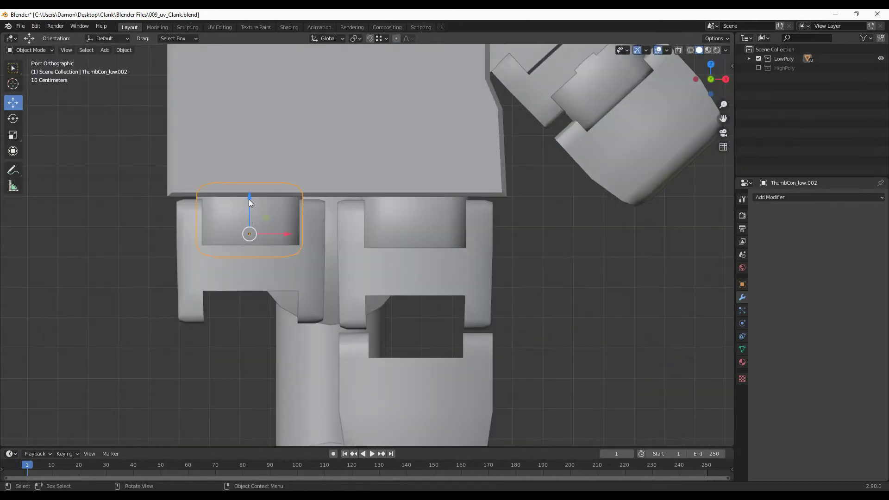
{"action": "left_click", "coordinate": [425, 320]}
{"action": "mouse_move", "coordinate": [424, 320]}
{"action": "middle_mouse_down"}
{"action": "mouse_move", "coordinate": [500, 280]}
{"action": "mouse_move", "coordinate": [396, 315]}
{"action": "mouse_move", "coordinate": [518, 321]}
{"action": "middle_mouse_up"}
Step: Reposition the hand screw in front view and scale its head down
{"action": "key", "text": "Right"}
{"action": "key", "text": "KP_1"}
{"action": "left_click", "coordinate": [530, 313]}
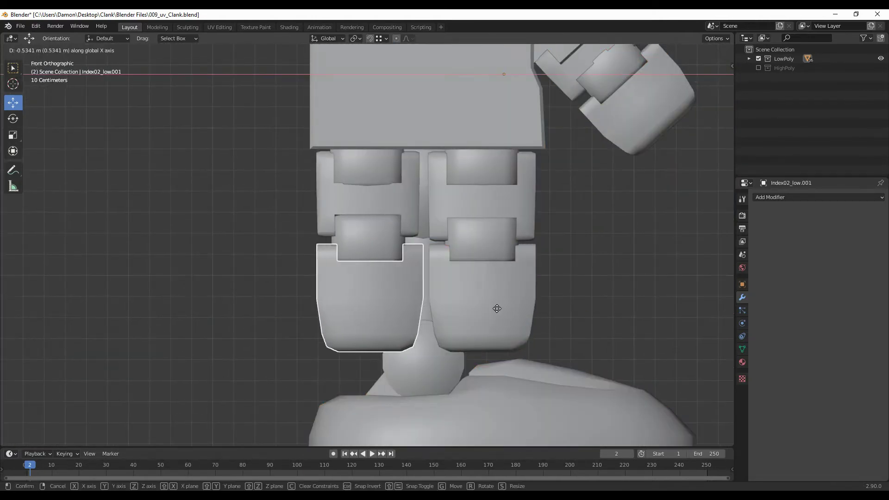
{"action": "scroll", "coordinate": [371, 239], "scroll_direction": "down", "scroll_amount": 5}
{"action": "middle_click_drag", "start_coordinate": [371, 239], "coordinate": [506, 296]}
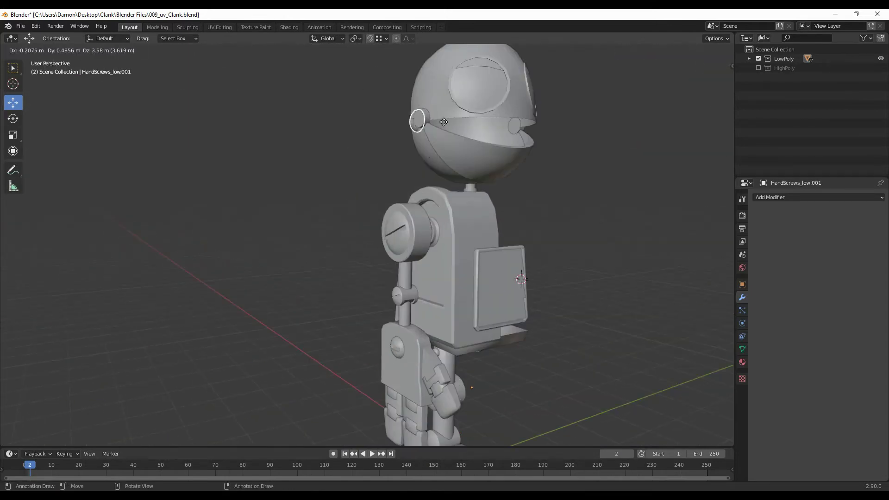
{"action": "key", "text": "KP_1"}
{"action": "key", "text": "KP_Decimal"}
{"action": "key", "text": "Right"}
{"action": "key", "text": "g"}
{"action": "left_click", "coordinate": [243, 300]}
{"action": "key", "text": "s"}
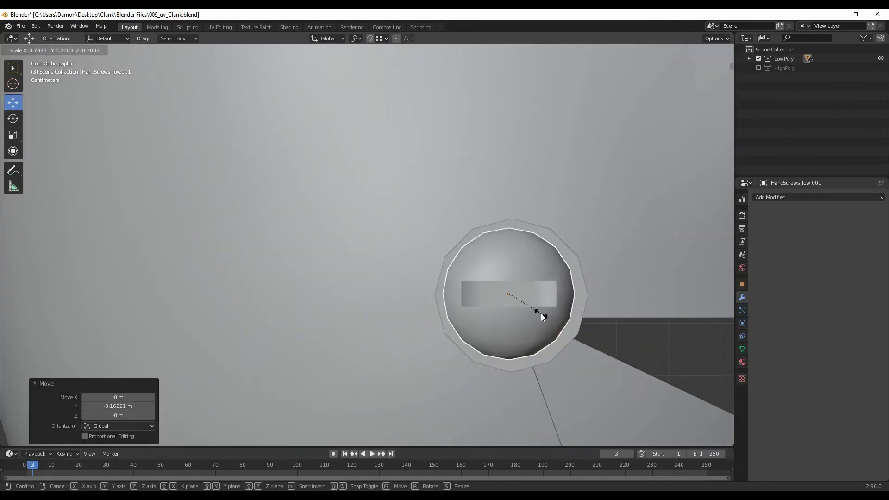
Step: Select the body and inspect its mesh from the side in Edit Mode
{"action": "middle_click_drag", "start_coordinate": [490, 253], "coordinate": [437, 296]}
{"action": "key", "text": "KP_3"}
{"action": "scroll", "coordinate": [575, 297], "scroll_direction": "down", "scroll_amount": 4}
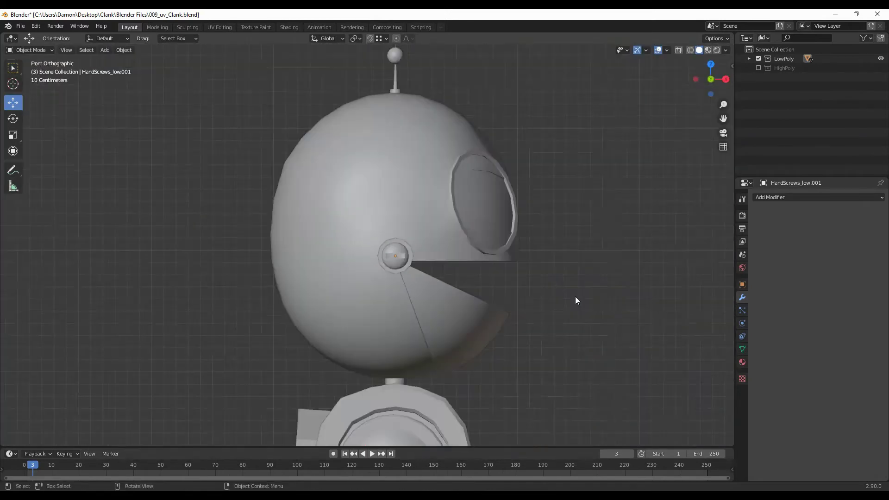
{"action": "scroll", "coordinate": [525, 260], "scroll_direction": "up", "scroll_amount": 3}
{"action": "left_click", "coordinate": [524, 260]}
{"action": "scroll", "coordinate": [685, 324], "scroll_direction": "up", "scroll_amount": 2}
{"action": "key", "text": "Tab"}
{"action": "middle_click_drag", "start_coordinate": [684, 324], "coordinate": [553, 345]}
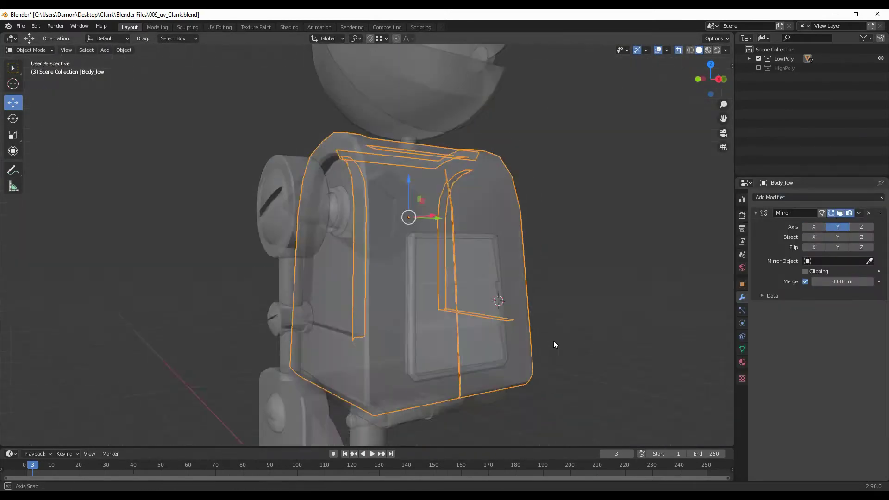
{"action": "key", "text": "KP_3"}
Step: Return to Object Mode and mirror the thigh across Y with X turned off
{"action": "key", "text": "Tab"}
{"action": "middle_click_drag", "start_coordinate": [551, 278], "coordinate": [635, 262]}
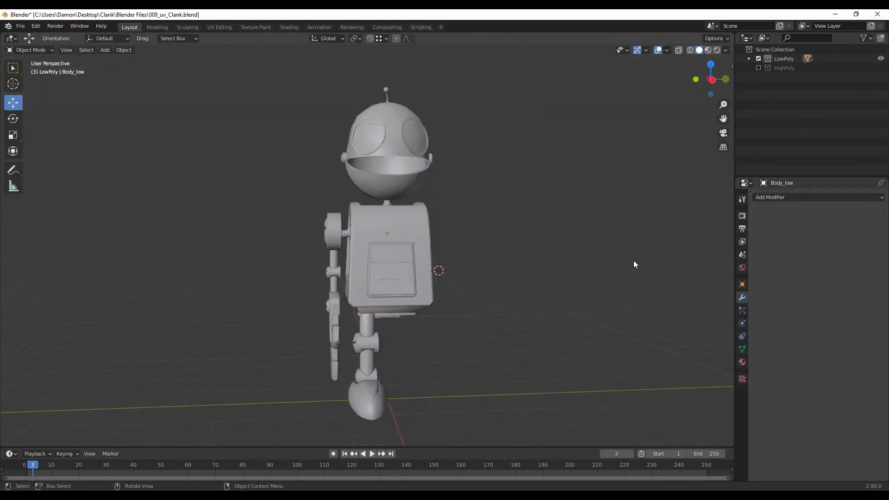
{"action": "scroll", "coordinate": [369, 250], "scroll_direction": "up", "scroll_amount": 4}
{"action": "left_click", "coordinate": [370, 250]}
{"action": "left_click", "coordinate": [782, 197]}
{"action": "left_click", "coordinate": [796, 198]}
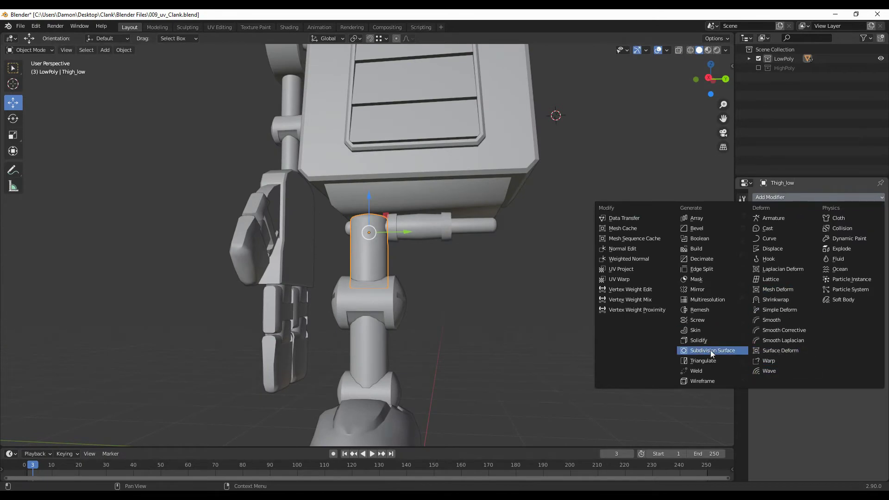
{"action": "left_click", "coordinate": [698, 290]}
{"action": "left_click", "coordinate": [838, 227]}
Step: Add Y-axis Mirror modifiers to the knee and calf, with X mirroring off
{"action": "left_click", "coordinate": [369, 303]}
{"action": "left_click", "coordinate": [782, 197]}
{"action": "left_click", "coordinate": [697, 289]}
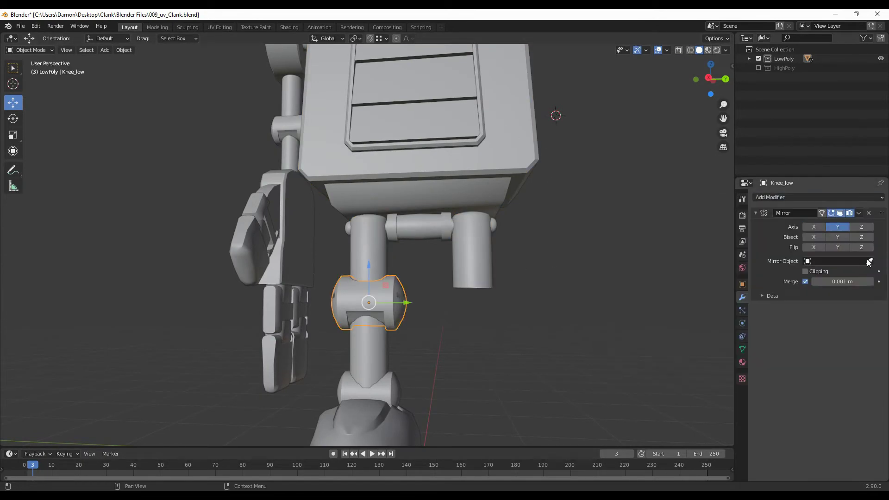
{"action": "middle_click_drag", "start_coordinate": [509, 278], "coordinate": [689, 236]}
{"action": "left_click", "coordinate": [360, 283]}
{"action": "left_click", "coordinate": [772, 198]}
{"action": "left_click", "coordinate": [698, 289]}
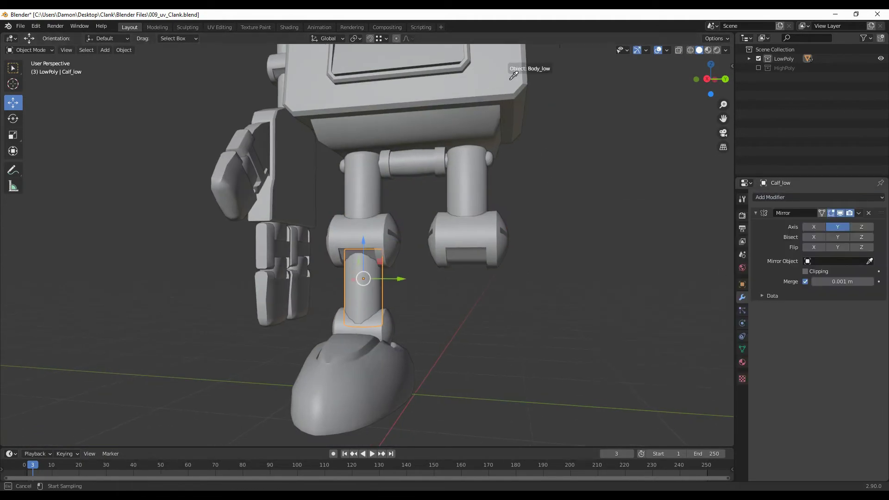
{"action": "left_click", "coordinate": [838, 227]}
{"action": "left_click", "coordinate": [371, 348]}
Step: Mirror the ankle and shoe across Y, then save the file
{"action": "left_click", "coordinate": [782, 197]}
{"action": "left_click", "coordinate": [698, 290]}
{"action": "left_click", "coordinate": [834, 227]}
{"action": "middle_click_drag", "start_coordinate": [591, 169], "coordinate": [509, 232]}
{"action": "left_click", "coordinate": [273, 325]}
{"action": "left_click", "coordinate": [782, 197]}
{"action": "left_click", "coordinate": [702, 289]}
{"action": "key", "text": "ctrl+s"}
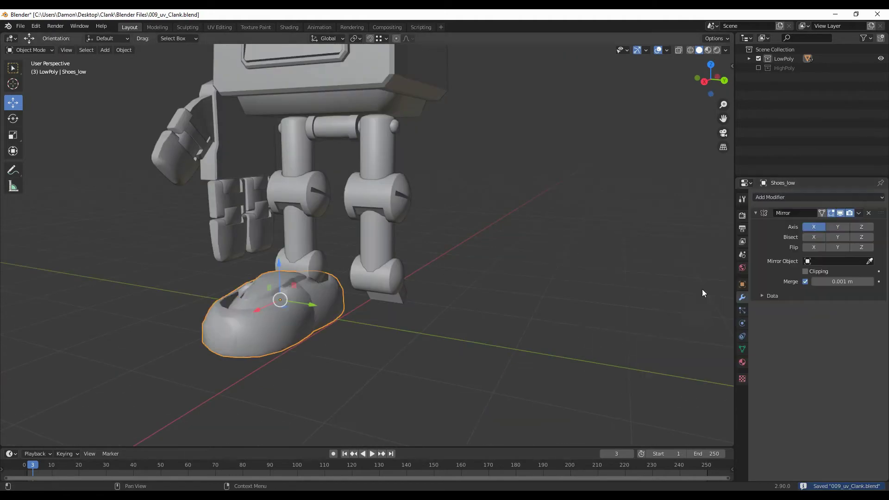
{"action": "left_click", "coordinate": [376, 68]}
Step: Add a Mirror modifier to the arm joint tube, leaving the shoulder unmodified
{"action": "middle_click_drag", "start_coordinate": [417, 185], "coordinate": [524, 320]}
{"action": "scroll", "coordinate": [524, 320], "scroll_direction": "up", "scroll_amount": 5}
{"action": "left_click", "coordinate": [337, 232]}
{"action": "left_click", "coordinate": [698, 290]}
{"action": "left_click", "coordinate": [859, 213]}
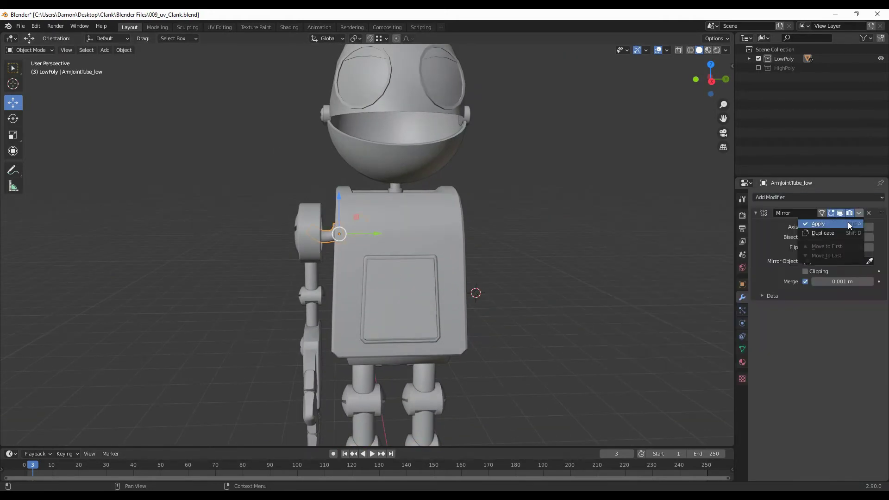
{"action": "left_click", "coordinate": [309, 231]}
{"action": "left_click", "coordinate": [782, 198]}
{"action": "key", "text": "Escape"}
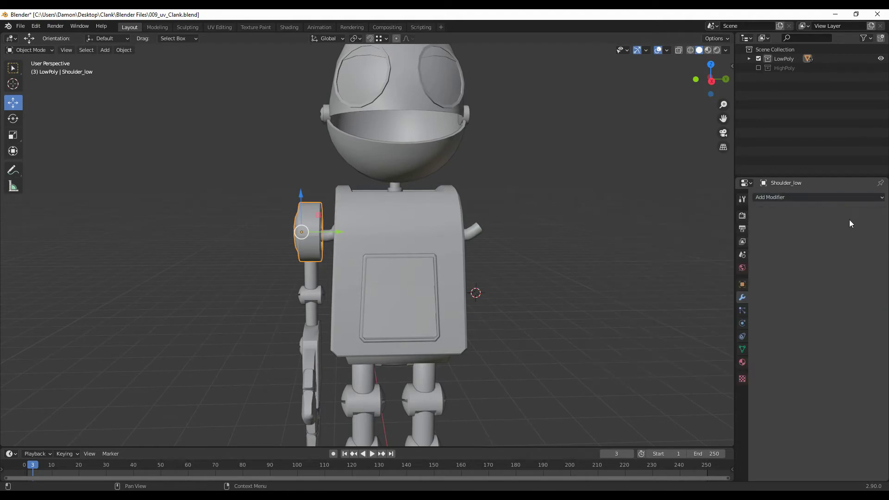
Step: Add Mirror modifiers to the upper arm and the knee piece
{"action": "middle_click_drag", "start_coordinate": [547, 277], "coordinate": [532, 222]}
{"action": "left_click", "coordinate": [307, 222]}
{"action": "left_click", "coordinate": [782, 197]}
{"action": "left_click", "coordinate": [702, 289]}
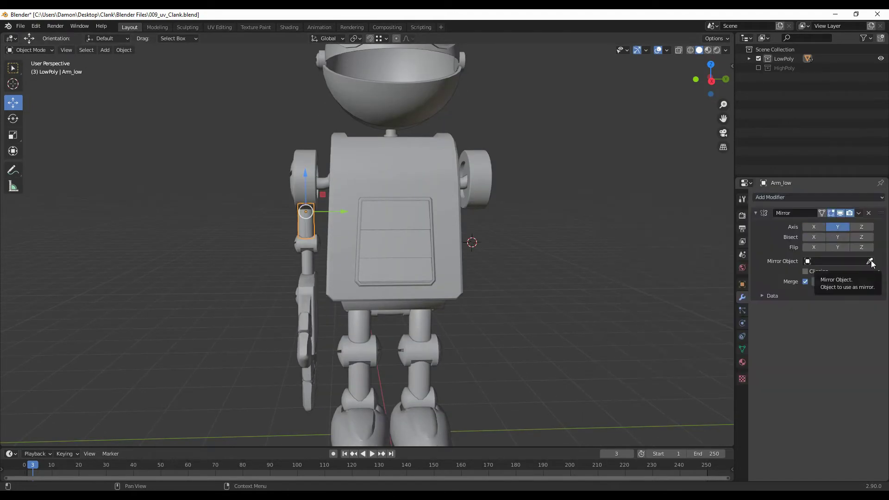
{"action": "middle_click_drag", "start_coordinate": [515, 269], "coordinate": [514, 231], "text": "shift"}
{"action": "left_click", "coordinate": [308, 207]}
{"action": "left_click", "coordinate": [781, 197]}
{"action": "left_click", "coordinate": [702, 289]}
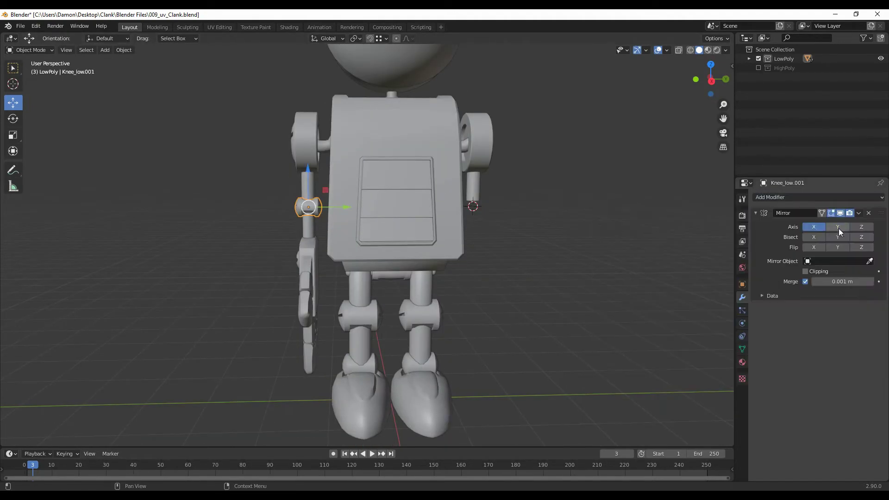
Step: Add Mirror modifiers to the forearm and hand pieces
{"action": "mouse_move", "coordinate": [510, 278]}
{"action": "middle_mouse_down"}
{"action": "mouse_move", "coordinate": [513, 294]}
{"action": "mouse_move", "coordinate": [486, 278]}
{"action": "middle_mouse_up"}
{"action": "left_click", "coordinate": [310, 227]}
{"action": "left_click", "coordinate": [776, 197]}
{"action": "left_click", "coordinate": [702, 289]}
{"action": "left_click", "coordinate": [352, 241]}
{"action": "left_click", "coordinate": [782, 197]}
{"action": "left_click", "coordinate": [702, 289]}
{"action": "left_click", "coordinate": [860, 214]}
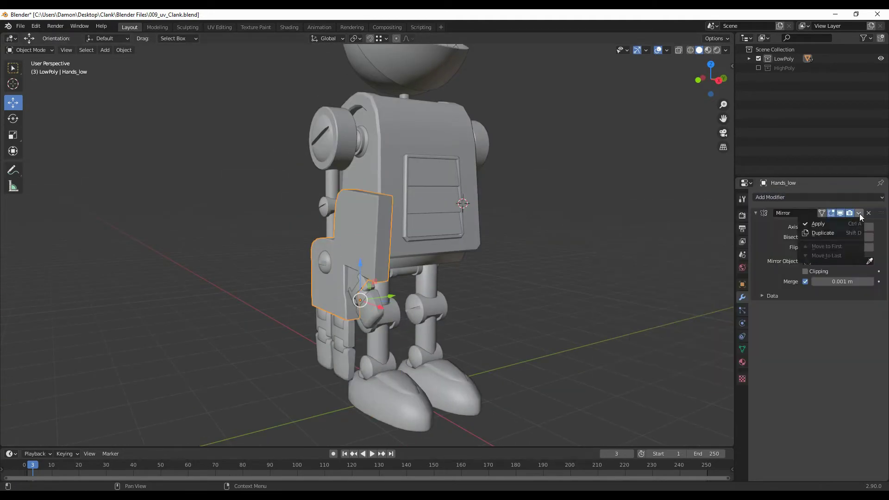
Step: Mirror the thumb connector and first thumb segment across Y, disabling X
{"action": "middle_click_drag", "start_coordinate": [540, 300], "coordinate": [417, 306]}
{"action": "left_click", "coordinate": [353, 315]}
{"action": "left_click", "coordinate": [782, 198]}
{"action": "left_click", "coordinate": [703, 301]}
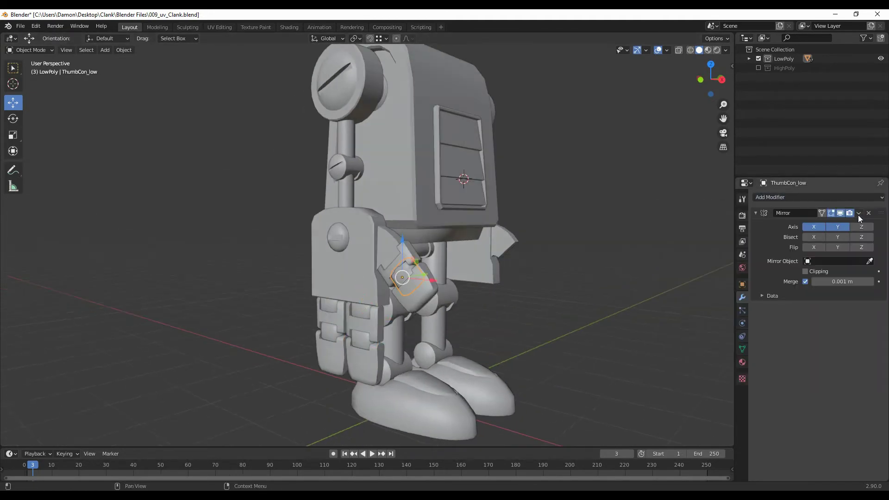
{"action": "left_click", "coordinate": [814, 227]}
{"action": "left_click", "coordinate": [384, 263]}
{"action": "left_click", "coordinate": [782, 197]}
{"action": "left_click", "coordinate": [703, 301]}
{"action": "left_click", "coordinate": [838, 226]}
{"action": "left_click", "coordinate": [815, 227]}
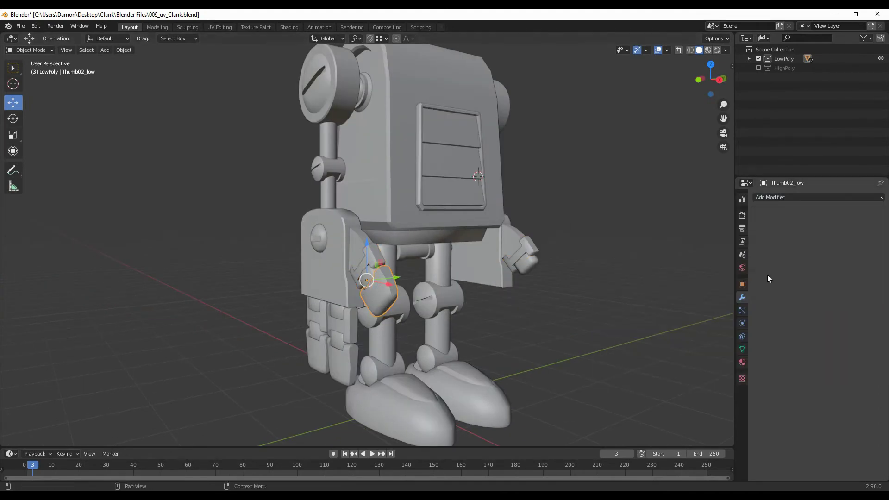
Step: Add Y-only Mirror modifiers to the first and second index finger segments
{"action": "middle_click_drag", "start_coordinate": [555, 278], "coordinate": [417, 296]}
{"action": "left_click", "coordinate": [357, 314]}
{"action": "left_click", "coordinate": [815, 198]}
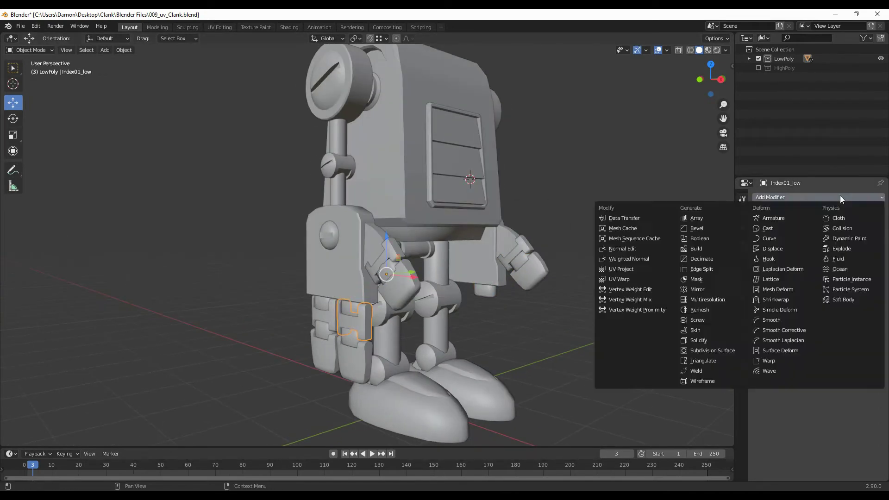
{"action": "middle_click_drag", "start_coordinate": [593, 320], "coordinate": [550, 321]}
{"action": "left_click", "coordinate": [726, 50]}
{"action": "left_click", "coordinate": [373, 322]}
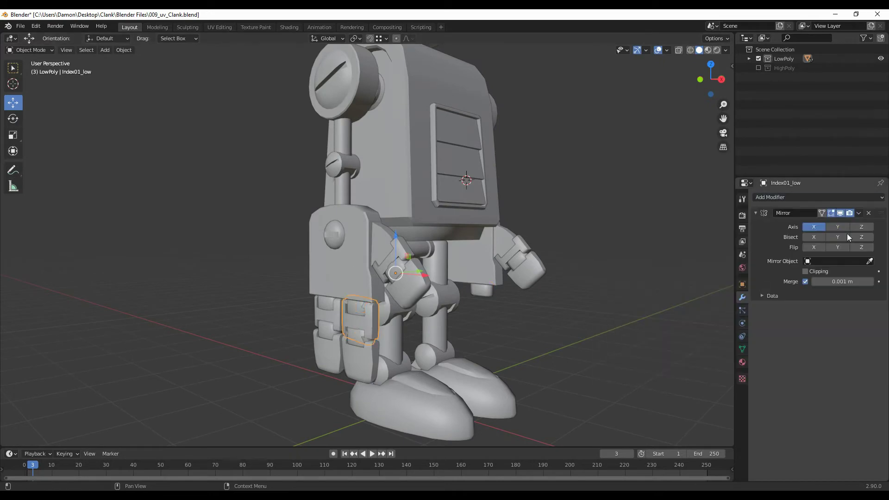
{"action": "left_click", "coordinate": [366, 361]}
{"action": "left_click", "coordinate": [815, 197]}
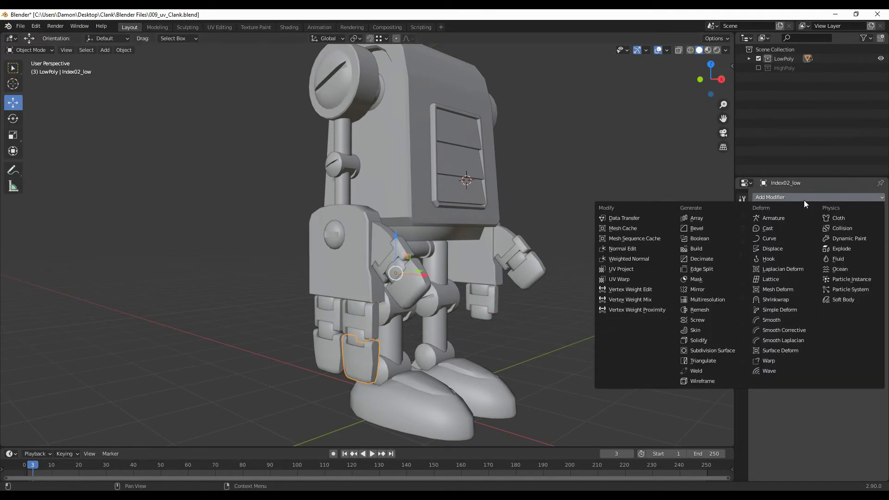
{"action": "left_click", "coordinate": [703, 302]}
{"action": "left_click", "coordinate": [838, 227]}
{"action": "left_click", "coordinate": [814, 226]}
Step: Give the pinky finger segment a Y-only Mirror modifier
{"action": "left_click", "coordinate": [330, 302]}
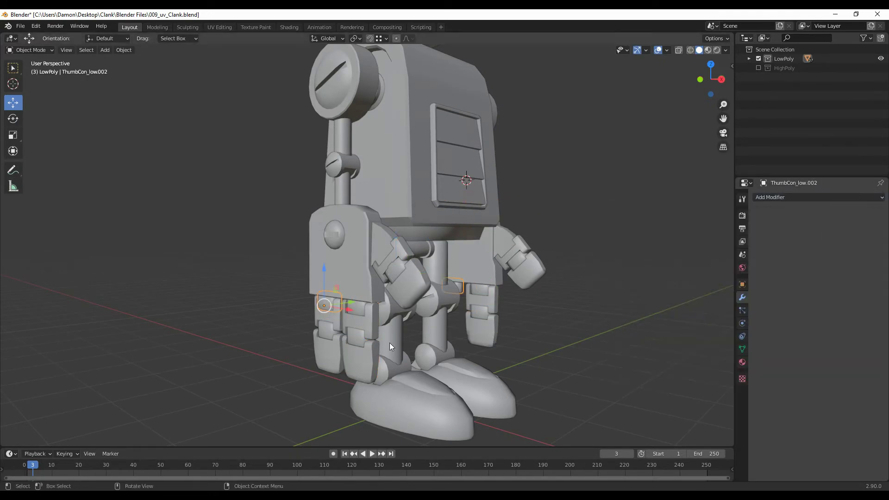
{"action": "left_click", "coordinate": [330, 314]}
{"action": "left_click", "coordinate": [815, 198]}
{"action": "left_click", "coordinate": [703, 301]}
{"action": "left_click", "coordinate": [837, 226]}
{"action": "left_click", "coordinate": [814, 226]}
Step: Add Mirror modifiers to the hand screw and the remaining finger piece
{"action": "left_click", "coordinate": [815, 198]}
{"action": "left_click", "coordinate": [703, 301]}
{"action": "left_click", "coordinate": [838, 226]}
{"action": "left_click", "coordinate": [814, 227]}
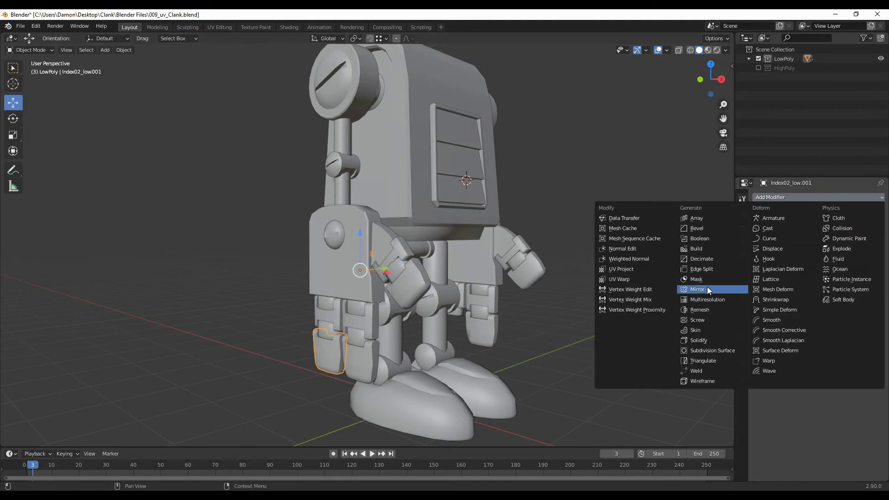
{"action": "left_click", "coordinate": [815, 197]}
{"action": "left_click", "coordinate": [707, 319]}
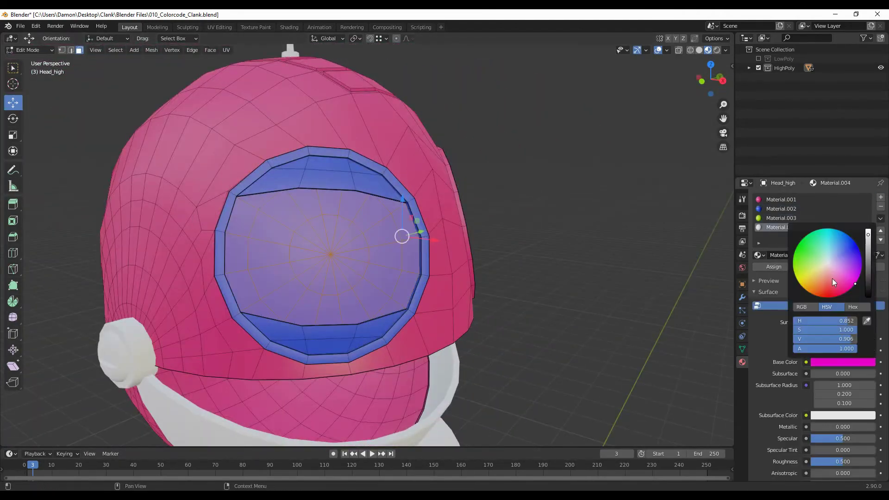
Step: Grow the selected face groups outward on the high-poly head and shoe to assign them materials
{"action": "middle_click_drag", "start_coordinate": [421, 238], "coordinate": [371, 214]}
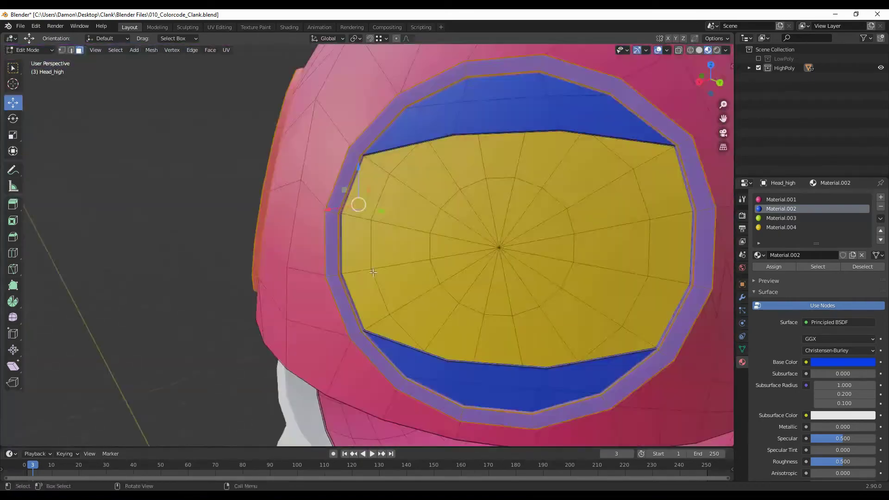
{"action": "scroll", "coordinate": [401, 285], "scroll_direction": "down", "scroll_amount": 5}
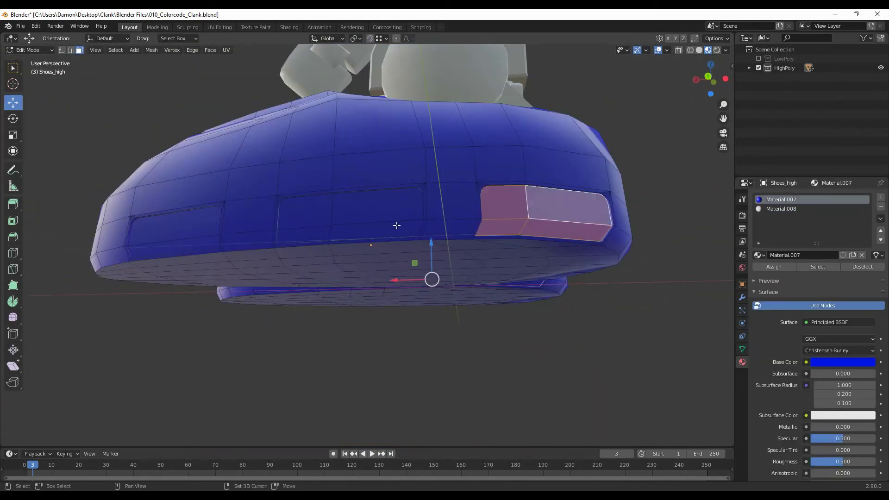
{"action": "key", "text": "ctrl+KP_Add"}
{"action": "mouse_move", "coordinate": [397, 225]}
{"action": "middle_mouse_down"}
{"action": "mouse_move", "coordinate": [374, 280]}
{"action": "mouse_move", "coordinate": [441, 371]}
{"action": "middle_mouse_up"}
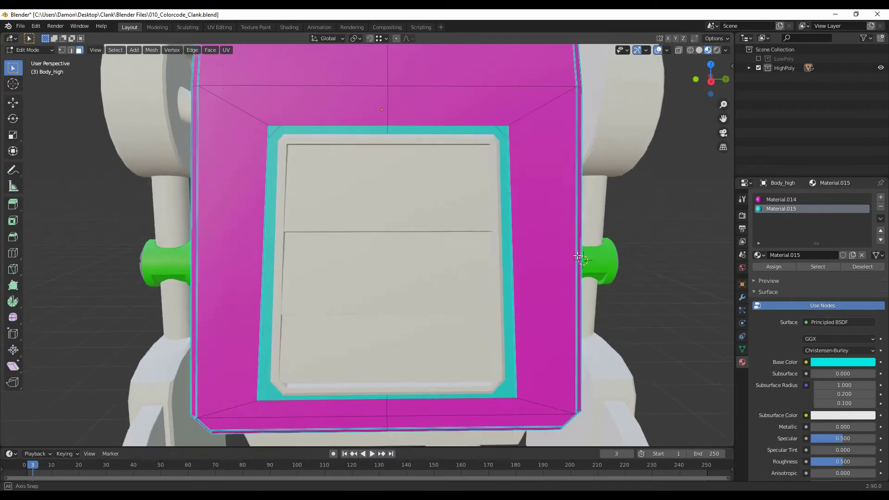
{"action": "scroll", "coordinate": [587, 376], "scroll_direction": "down", "scroll_amount": 3}
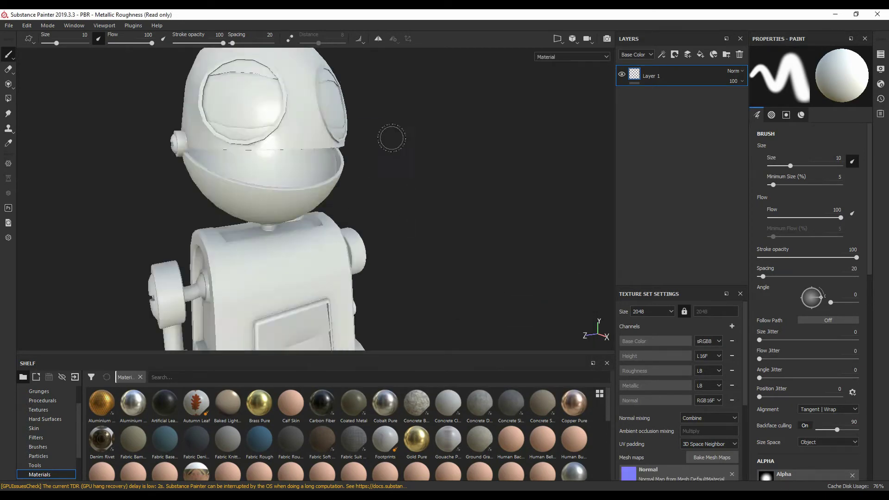
Step: Cover the robot in a Steel smart material layer and change its mask
{"action": "mouse_move", "coordinate": [391, 139]}
{"action": "left_mouse_down", "text": "alt"}
{"action": "mouse_move", "coordinate": [459, 183]}
{"action": "mouse_move", "coordinate": [486, 278]}
{"action": "mouse_move", "coordinate": [482, 307]}
{"action": "mouse_move", "coordinate": [194, 273]}
{"action": "mouse_move", "coordinate": [303, 255]}
{"action": "left_mouse_up", "text": "alt"}
{"action": "scroll", "coordinate": [322, 266], "scroll_direction": "down", "scroll_amount": 5}
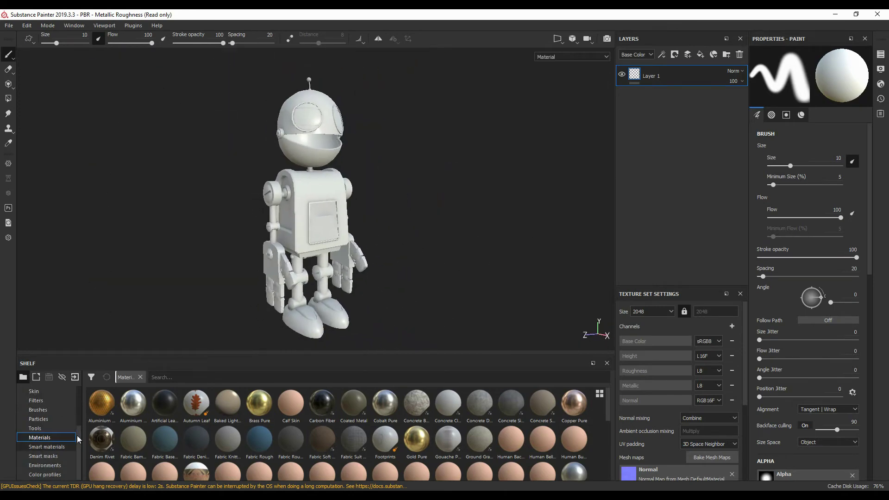
{"action": "left_click", "coordinate": [46, 447]}
{"action": "scroll", "coordinate": [324, 430], "scroll_direction": "down", "scroll_amount": 3}
{"action": "left_click_drag", "start_coordinate": [574, 429], "coordinate": [676, 76]}
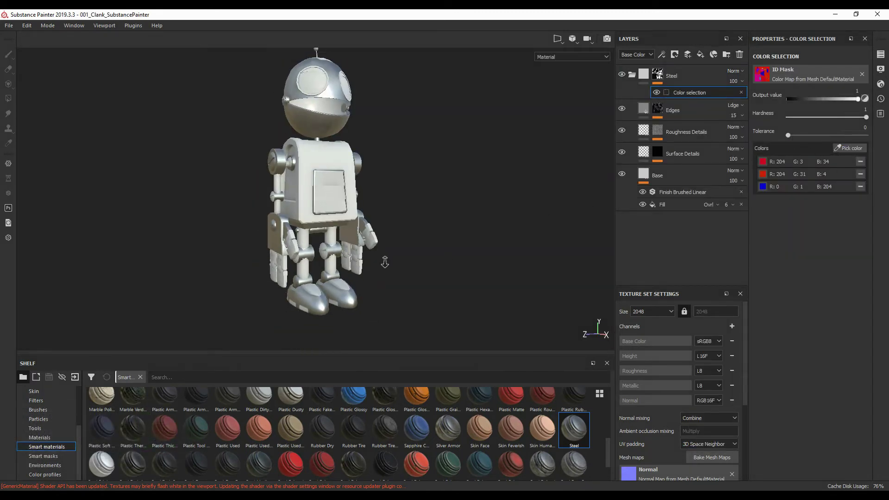
{"action": "right_click", "coordinate": [689, 76]}
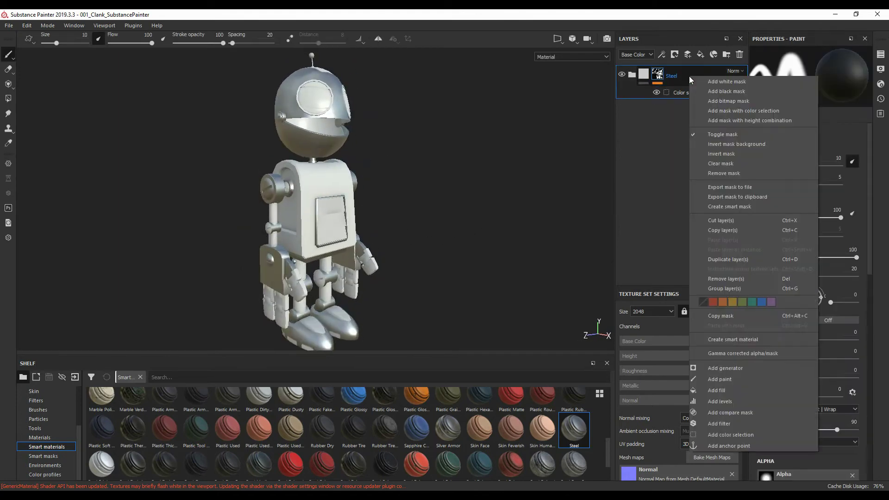
{"action": "left_click", "coordinate": [690, 86]}
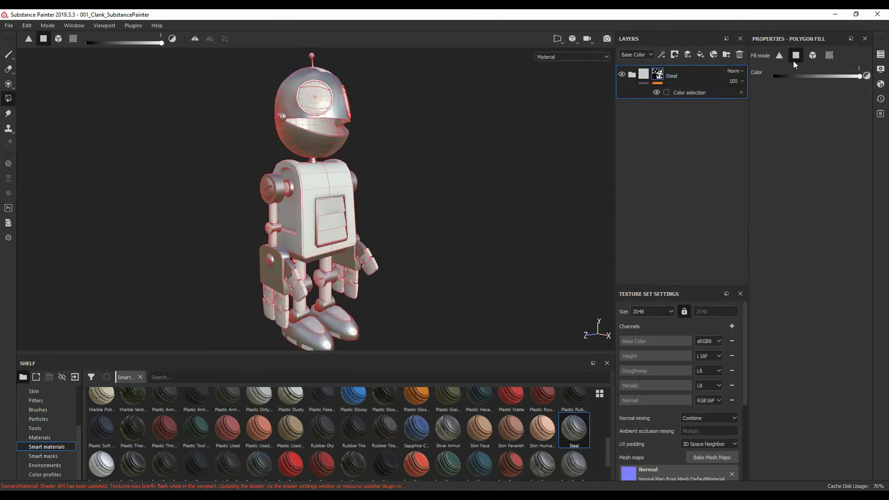
Step: Add a dark Plastic Matte Pure layer with a black mask, filled onto the joint rods
{"action": "left_click", "coordinate": [11, 56]}
{"action": "left_click", "coordinate": [39, 438]}
{"action": "left_click_drag", "start_coordinate": [102, 449], "coordinate": [671, 70]}
{"action": "left_click", "coordinate": [808, 279]}
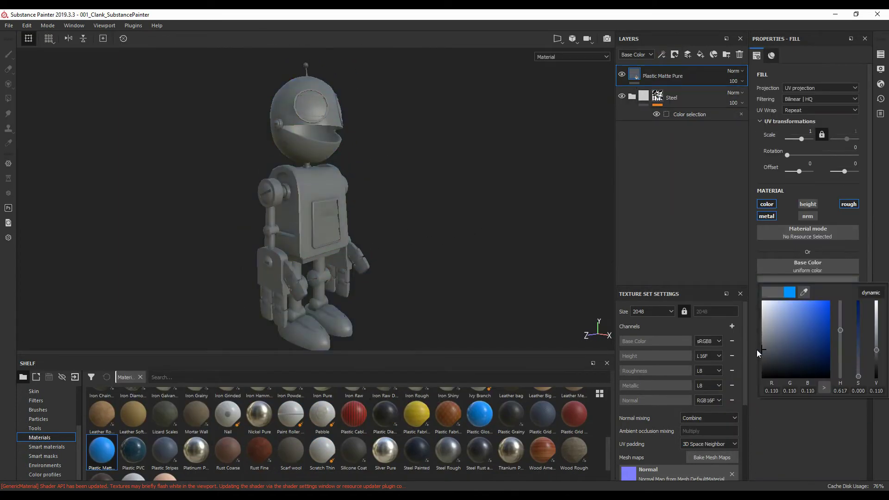
{"action": "left_click", "coordinate": [8, 98]}
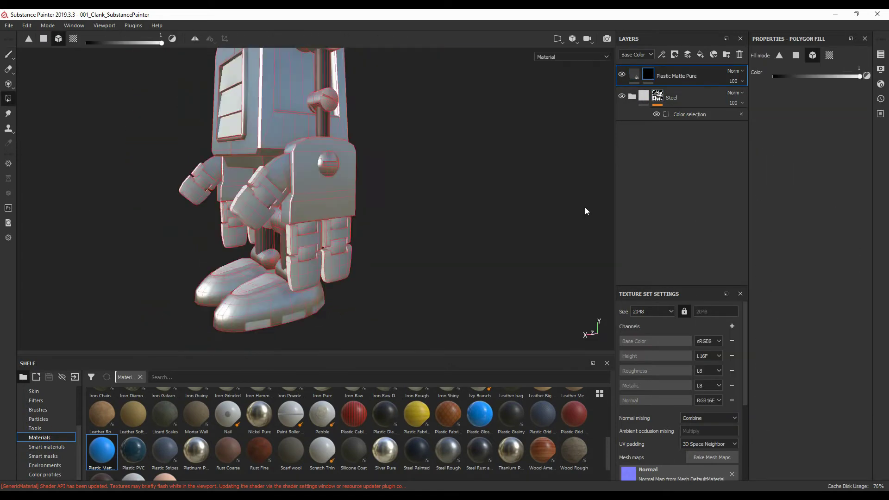
{"action": "left_click_drag", "start_coordinate": [585, 208], "coordinate": [461, 236], "text": "alt"}
Step: Add the Chrome Blue Tint smart material as another layer
{"action": "right_click_drag", "start_coordinate": [461, 236], "coordinate": [427, 196], "text": "alt"}
{"action": "key", "text": "1"}
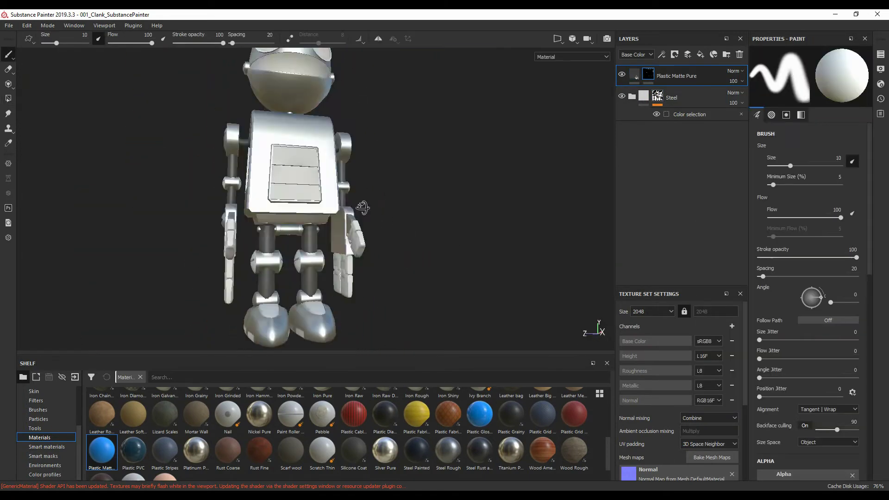
{"action": "left_click_drag", "start_coordinate": [427, 196], "coordinate": [452, 250], "text": "alt"}
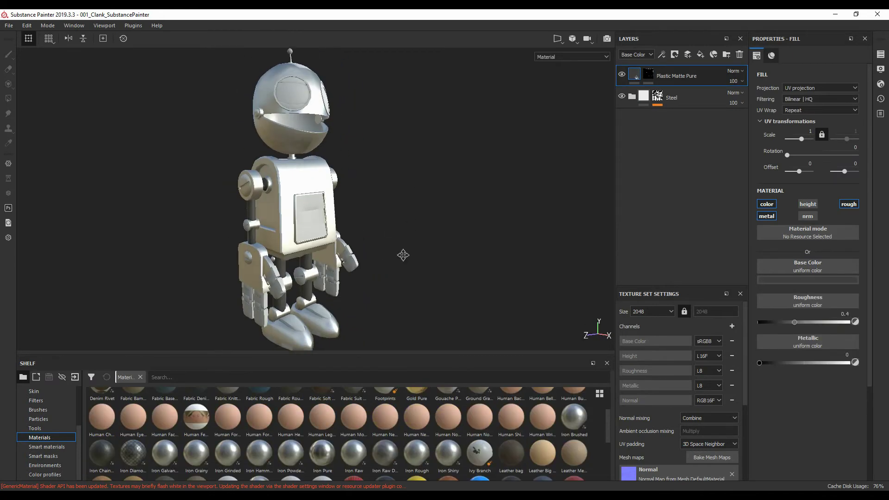
{"action": "left_click", "coordinate": [47, 447]}
{"action": "mouse_move", "coordinate": [321, 403]}
{"action": "left_mouse_down"}
{"action": "mouse_move", "coordinate": [676, 76]}
{"action": "mouse_move", "coordinate": [702, 75]}
{"action": "left_mouse_up"}
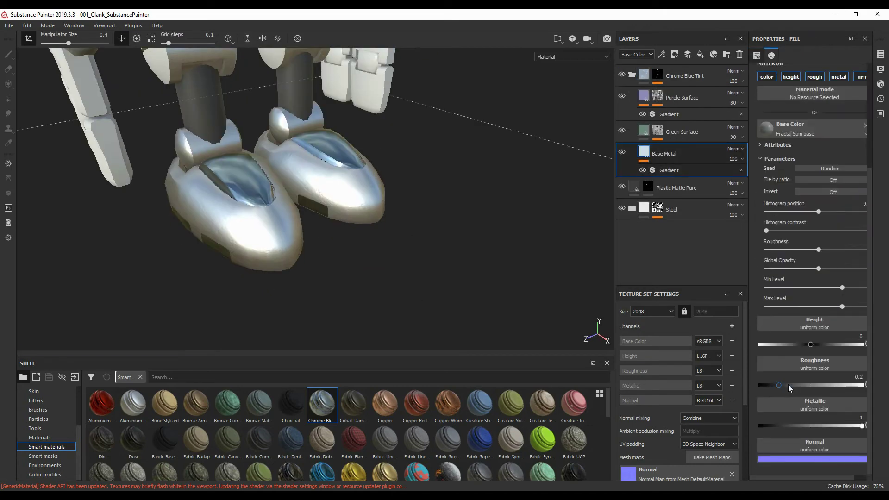
Step: Lower the fill's Height to about -0.07, then show the Plastic Matte Pure fill settings in 3D-only view
{"action": "left_click_drag", "start_coordinate": [811, 344], "coordinate": [808, 347]}
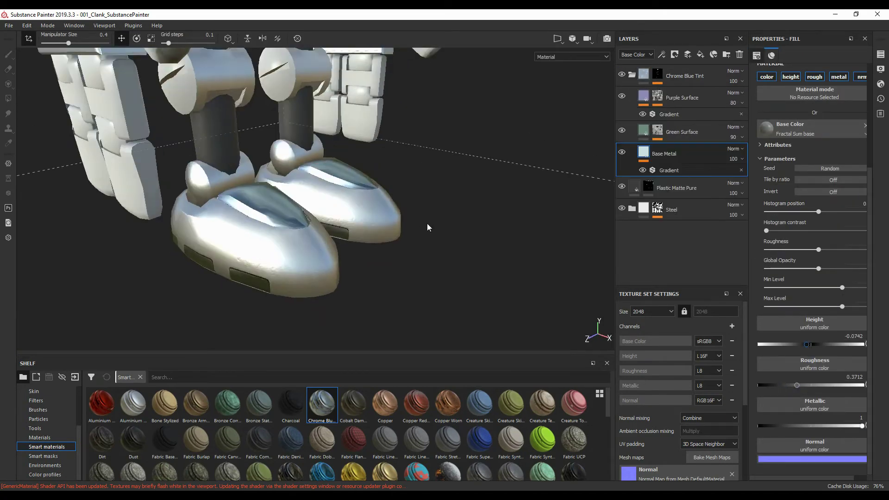
{"action": "scroll", "coordinate": [810, 343], "scroll_direction": "up", "scroll_amount": 5}
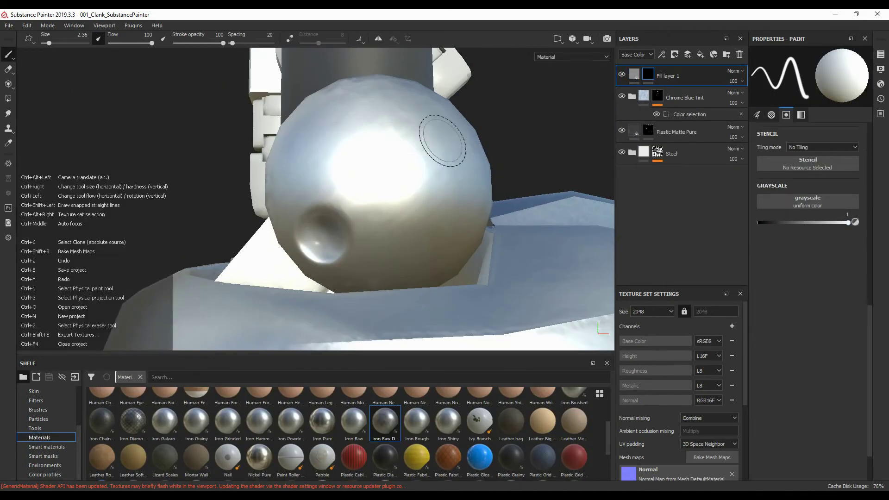
{"action": "left_click_drag", "start_coordinate": [452, 139], "coordinate": [373, 215], "text": "alt"}
{"action": "mouse_move", "coordinate": [457, 155]}
{"action": "left_mouse_down", "text": "alt"}
{"action": "mouse_move", "coordinate": [345, 222]}
{"action": "mouse_move", "coordinate": [478, 250]}
{"action": "left_mouse_up", "text": "alt"}
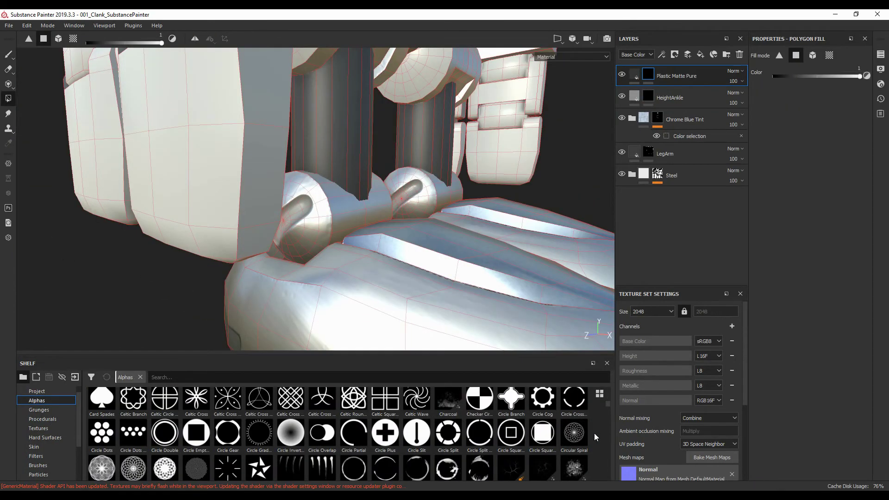
{"action": "scroll", "coordinate": [593, 432], "scroll_direction": "down", "scroll_amount": 5}
{"action": "scroll", "coordinate": [594, 432], "scroll_direction": "down", "scroll_amount": 5}
{"action": "scroll", "coordinate": [594, 432], "scroll_direction": "down", "scroll_amount": 5}
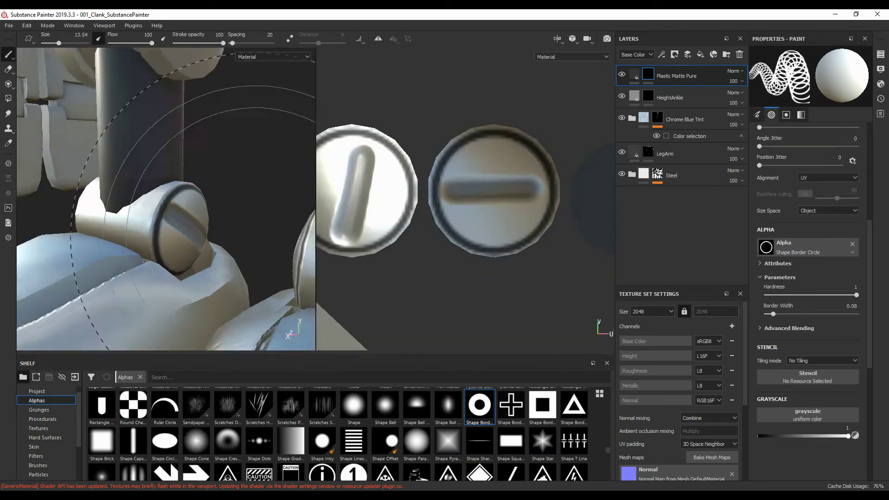
{"action": "key", "text": "F2"}
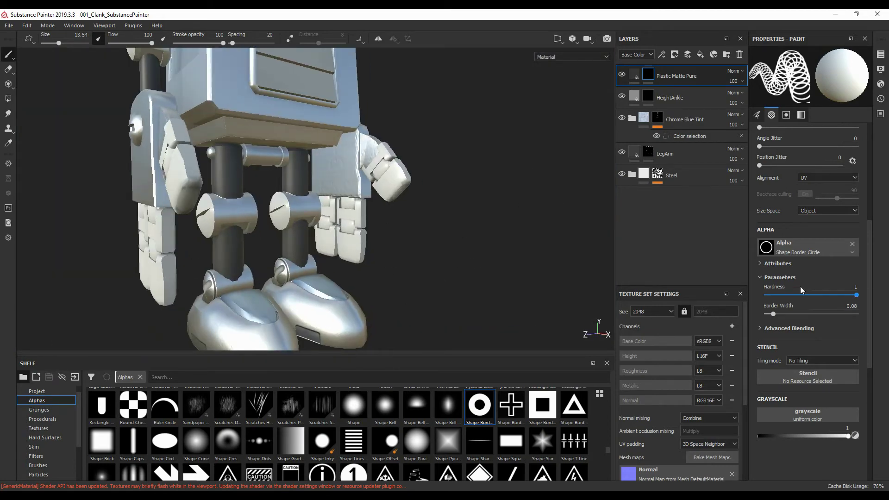
{"action": "left_click", "coordinate": [634, 75]}
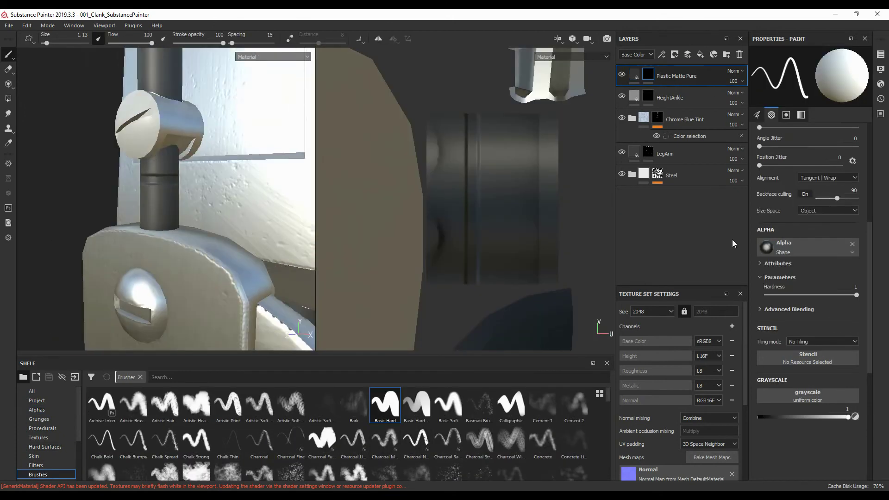
Step: Stamp a Shape Border Circle ring onto the round leg joint cap
{"action": "left_click", "coordinate": [637, 75]}
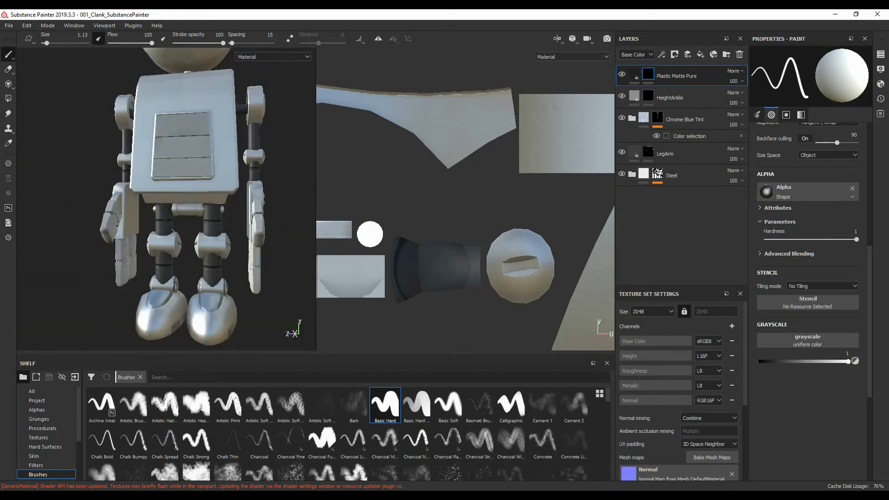
{"action": "left_click_drag", "start_coordinate": [229, 207], "coordinate": [287, 198], "text": "alt+shift"}
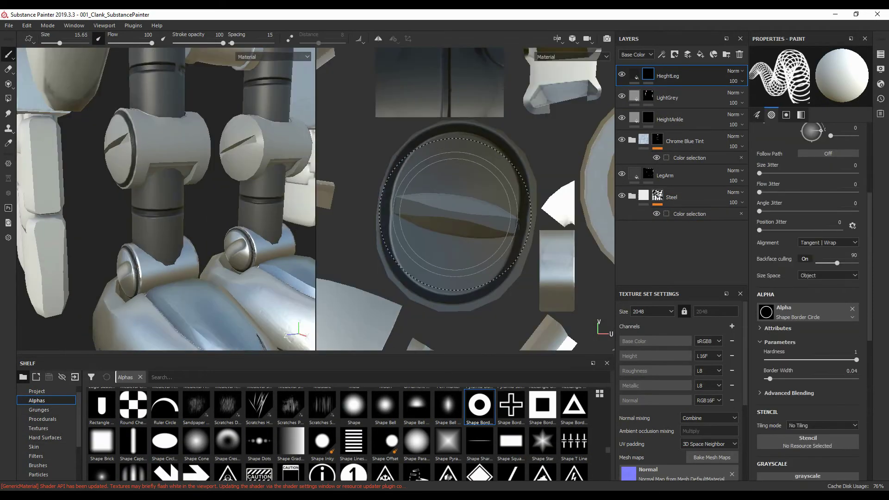
{"action": "scroll", "coordinate": [449, 257], "scroll_direction": "up", "scroll_amount": 5}
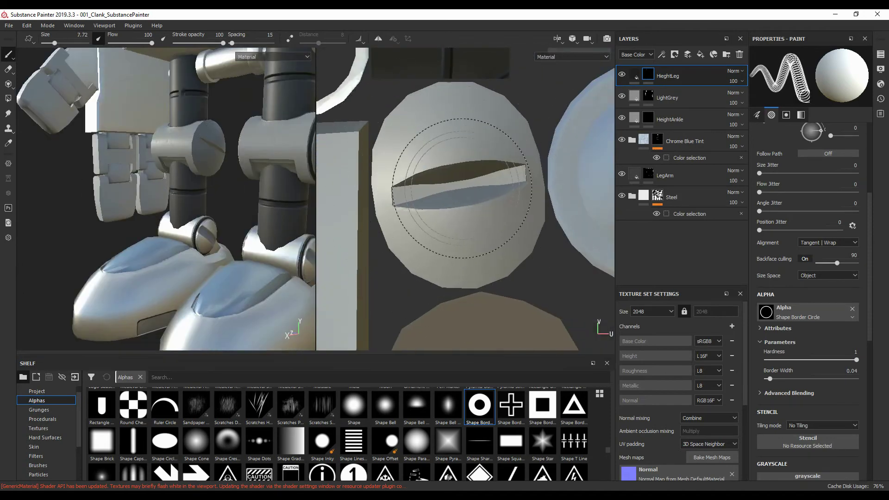
{"action": "left_click", "coordinate": [462, 189]}
{"action": "left_click_drag", "start_coordinate": [209, 194], "coordinate": [283, 176], "text": "alt"}
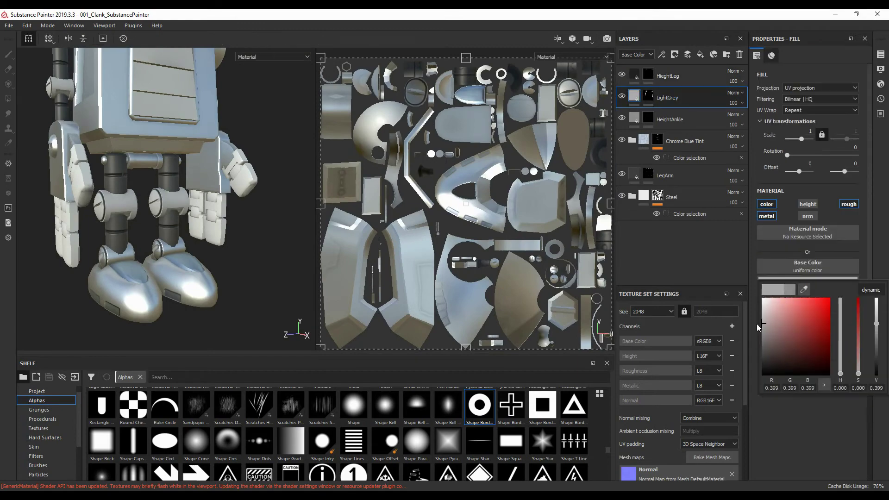
{"action": "key", "text": "F2"}
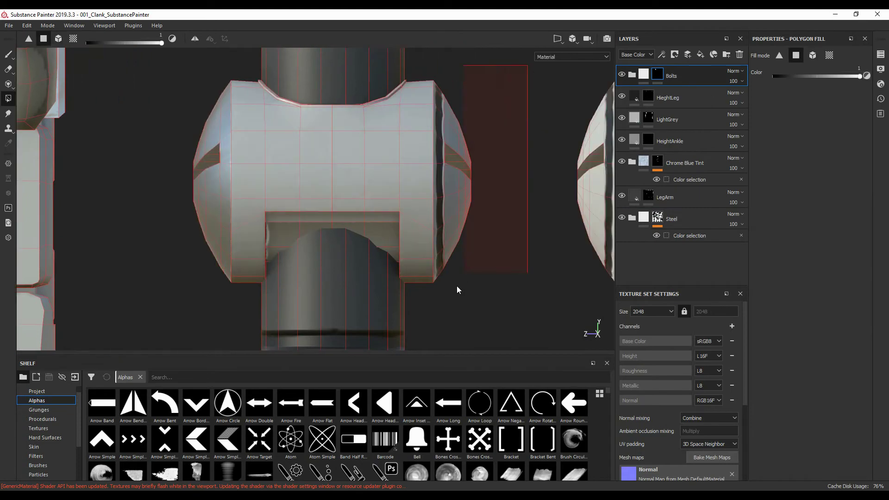
{"action": "scroll", "coordinate": [457, 290], "scroll_direction": "down", "scroll_amount": 5}
{"action": "key", "text": "1"}
{"action": "scroll", "coordinate": [461, 206], "scroll_direction": "down", "scroll_amount": 5}
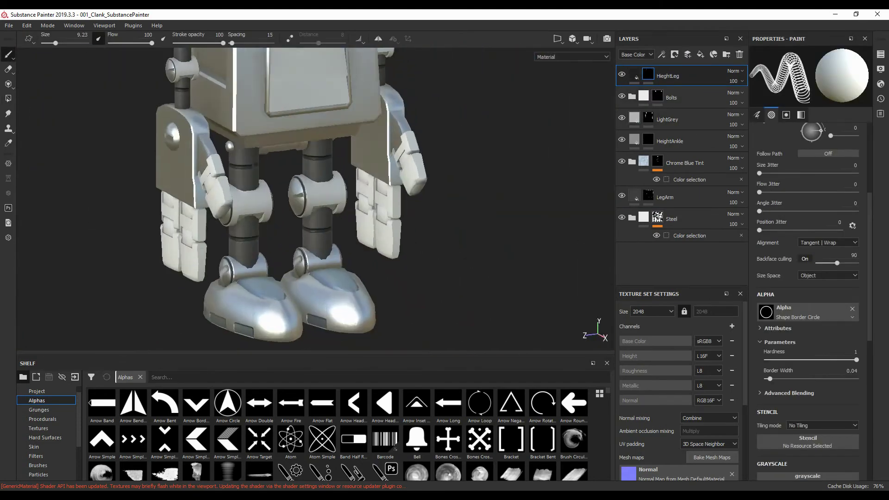
{"action": "scroll", "coordinate": [460, 206], "scroll_direction": "up", "scroll_amount": 2}
{"action": "scroll", "coordinate": [597, 200], "scroll_direction": "up", "scroll_amount": 2}
Step: Add an Iron Shiny material layer with a black mask in Polygon Fill mode
{"action": "left_click", "coordinate": [40, 437]}
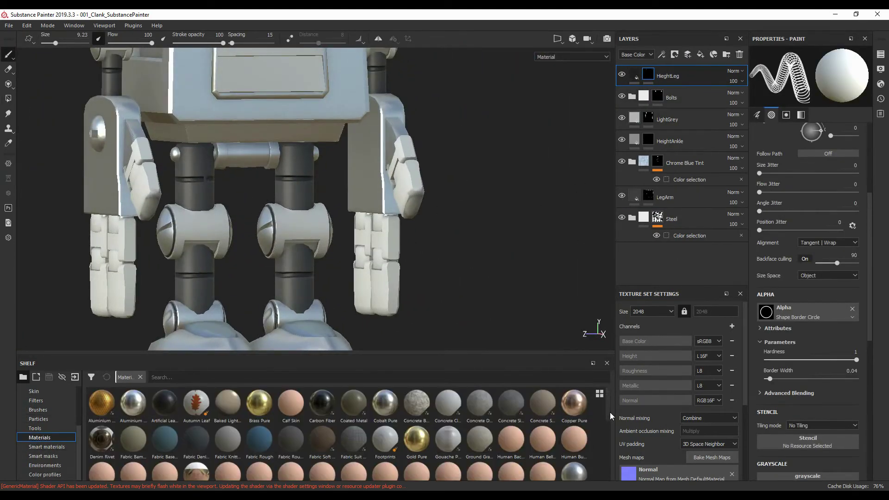
{"action": "scroll", "coordinate": [610, 413], "scroll_direction": "down", "scroll_amount": 1}
{"action": "left_click_drag", "start_coordinate": [449, 443], "coordinate": [680, 75]}
{"action": "left_click", "coordinate": [808, 373]}
{"action": "left_click", "coordinate": [755, 456]}
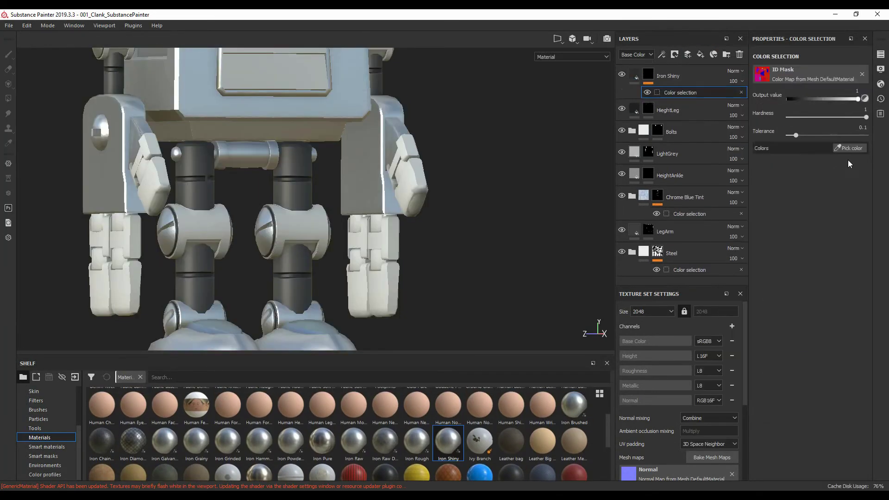
{"action": "key", "text": "4"}
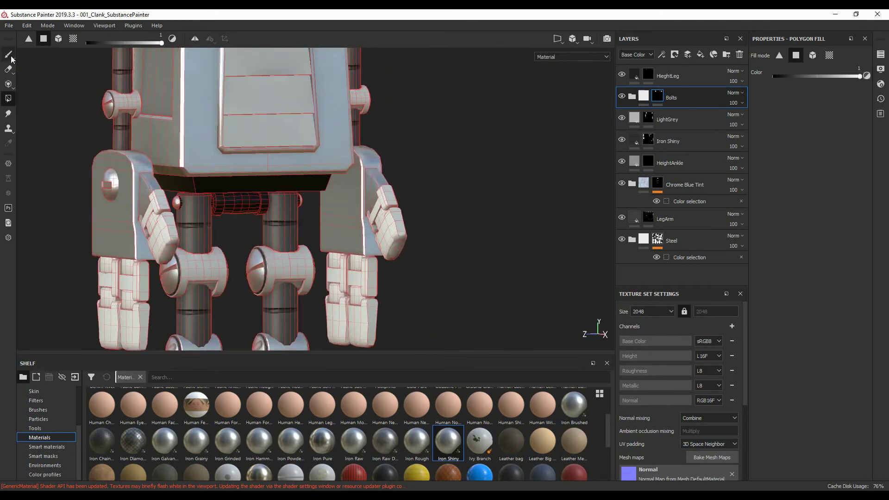
Step: Duplicate the Steel layer and move the copy up the stack
{"action": "right_click", "coordinate": [691, 242]}
{"action": "left_click", "coordinate": [731, 193]}
{"action": "left_click_drag", "start_coordinate": [679, 240], "coordinate": [699, 68]}
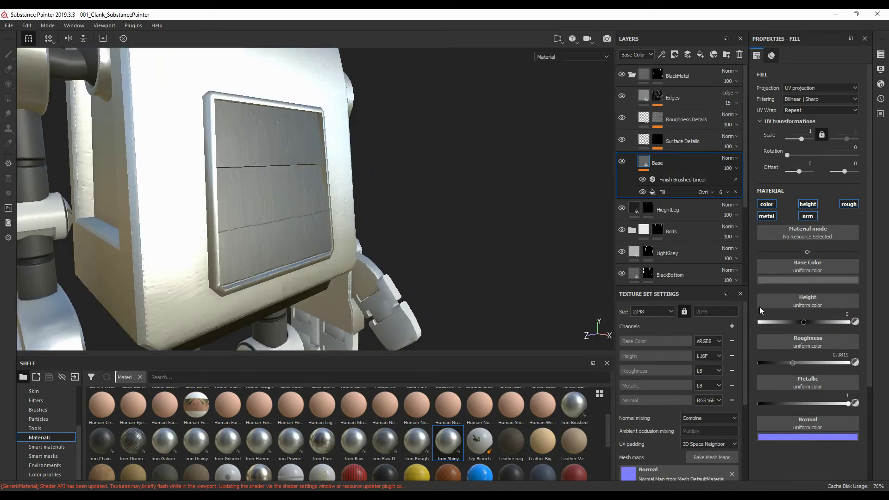
Step: Make the base colour near-black on the shoulder joint recesses and begin renaming the Steel copy
{"action": "left_click", "coordinate": [760, 356]}
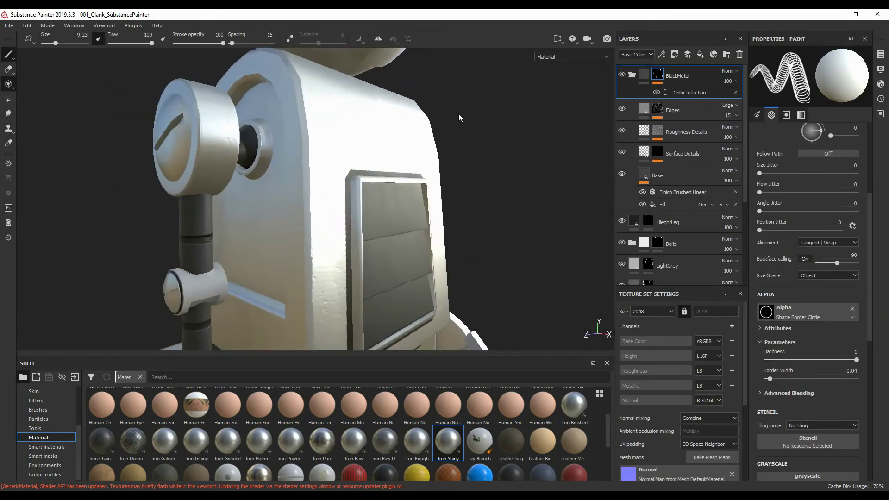
{"action": "key", "text": "4"}
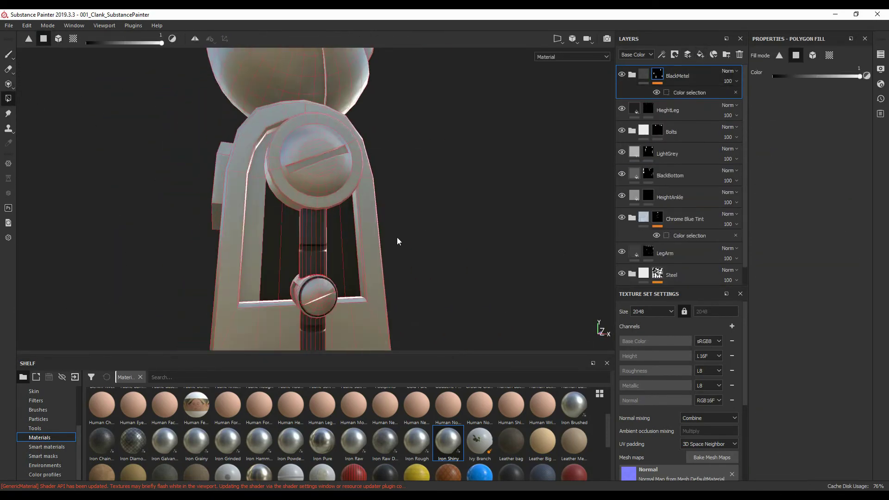
{"action": "mouse_move", "coordinate": [397, 237]}
{"action": "left_mouse_down", "text": "alt"}
{"action": "mouse_move", "coordinate": [291, 228]}
{"action": "mouse_move", "coordinate": [424, 210]}
{"action": "left_mouse_up", "text": "alt"}
{"action": "scroll", "coordinate": [379, 229], "scroll_direction": "down", "scroll_amount": 5}
{"action": "mouse_move", "coordinate": [380, 229]}
{"action": "left_mouse_down", "text": "alt"}
{"action": "mouse_move", "coordinate": [336, 249]}
{"action": "mouse_move", "coordinate": [306, 214]}
{"action": "mouse_move", "coordinate": [332, 234]}
{"action": "mouse_move", "coordinate": [322, 237]}
{"action": "left_mouse_up", "text": "alt"}
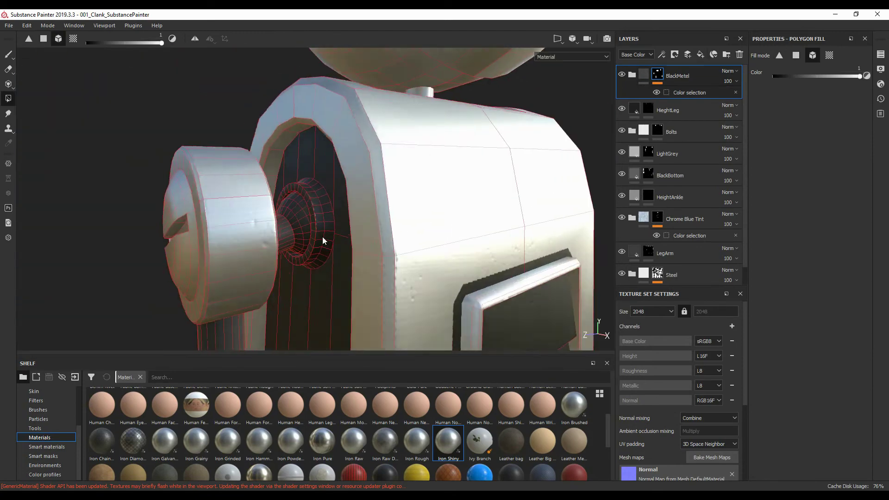
{"action": "left_click", "coordinate": [59, 39]}
{"action": "left_click", "coordinate": [9, 54]}
{"action": "double_click", "coordinate": [700, 235]}
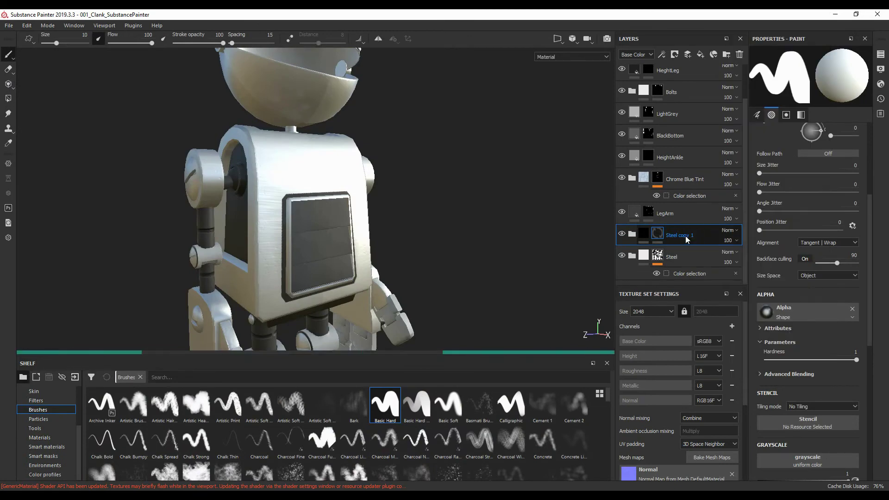
Step: Name the Steel copy 'Steel height' and move it to the top of the stack
{"action": "type", "text": "SteelHeight"}
{"action": "left_click_drag", "start_coordinate": [706, 66], "coordinate": [679, 74]}
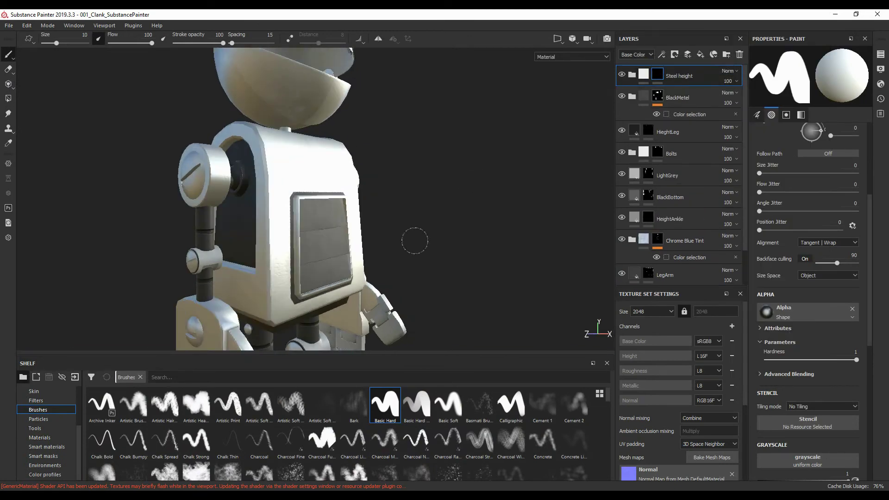
{"action": "key", "text": "F1"}
{"action": "left_click_drag", "start_coordinate": [218, 218], "coordinate": [268, 224], "text": "alt"}
{"action": "scroll", "coordinate": [443, 219], "scroll_direction": "up", "scroll_amount": 5}
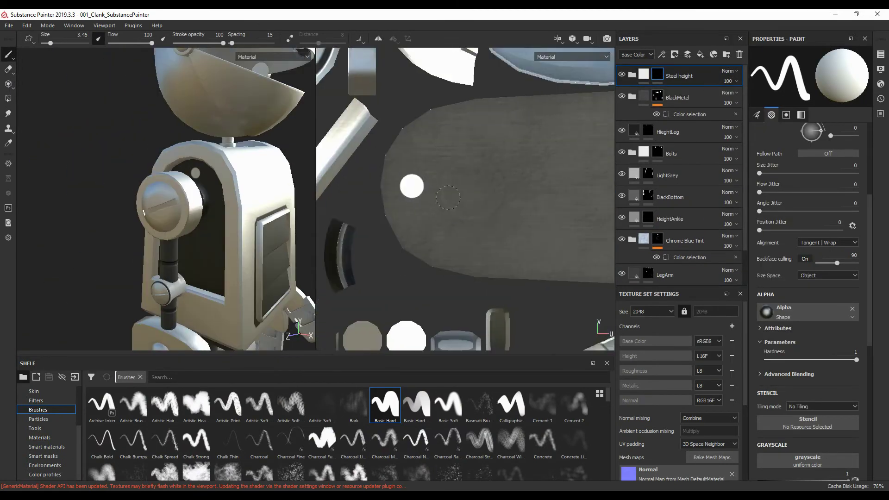
{"action": "scroll", "coordinate": [443, 220], "scroll_direction": "up", "scroll_amount": 2}
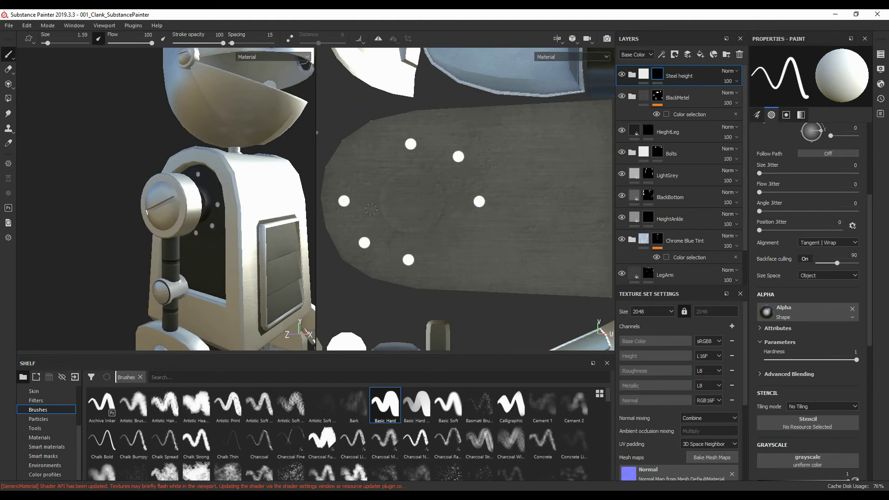
Step: Paint bolt dots on the side panel, delete Roughness Details, and slightly lower the bolts' height
{"action": "left_click", "coordinate": [368, 158]}
{"action": "left_click", "coordinate": [464, 247]}
{"action": "left_click", "coordinate": [632, 74]}
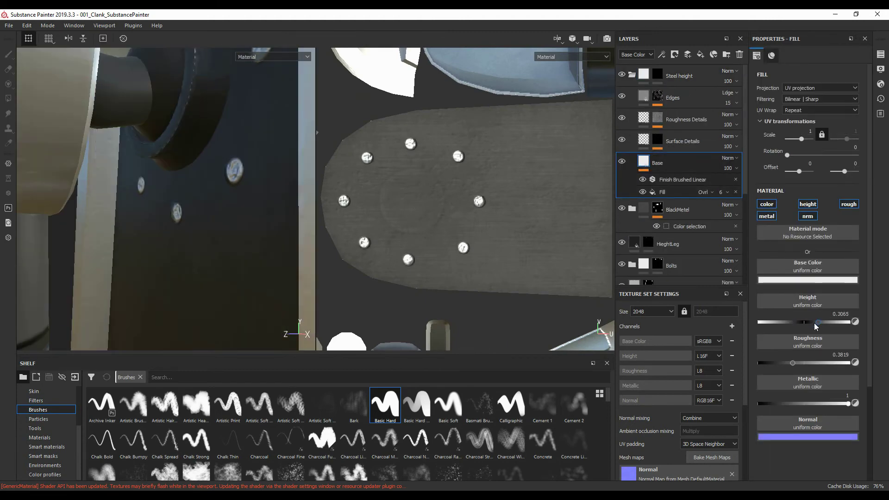
{"action": "left_click", "coordinate": [622, 118]}
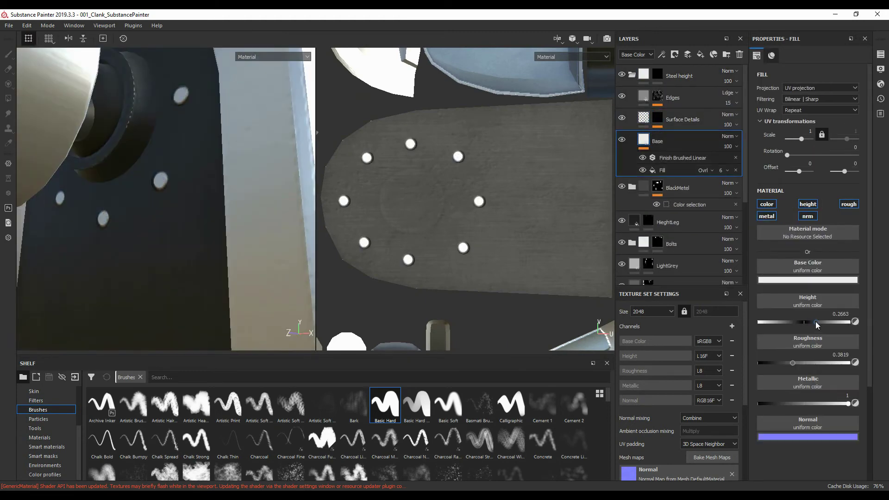
{"action": "left_click_drag", "start_coordinate": [818, 326], "coordinate": [816, 322]}
{"action": "scroll", "coordinate": [268, 217], "scroll_direction": "down", "scroll_amount": 5}
{"action": "scroll", "coordinate": [267, 217], "scroll_direction": "up", "scroll_amount": 5}
{"action": "scroll", "coordinate": [470, 267], "scroll_direction": "down", "scroll_amount": 3}
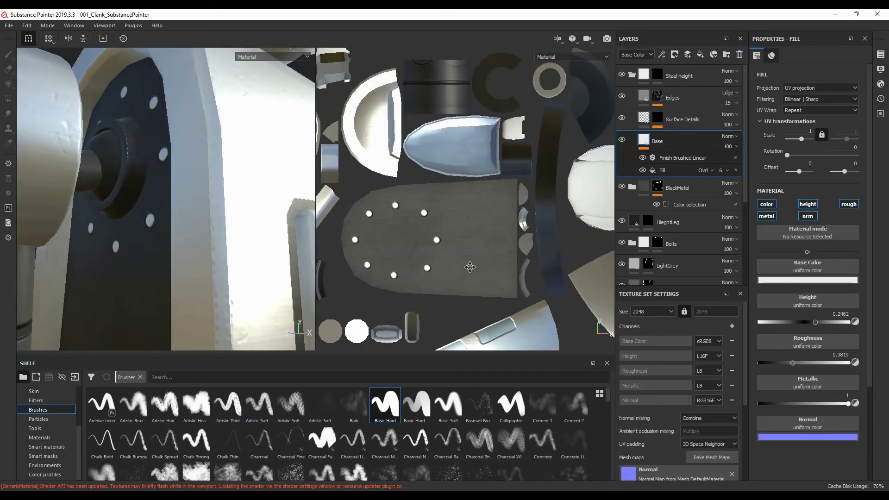
{"action": "scroll", "coordinate": [471, 267], "scroll_direction": "up", "scroll_amount": 3}
Step: Frame the robot in 3D-only view and inspect the shoulder joint
{"action": "key", "text": "1"}
{"action": "key", "text": "f"}
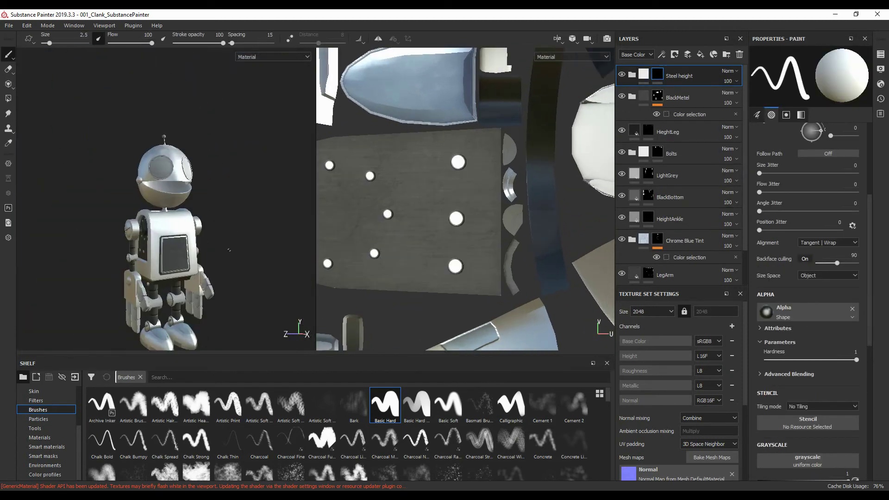
{"action": "scroll", "coordinate": [236, 259], "scroll_direction": "up", "scroll_amount": 5}
{"action": "key", "text": "F2"}
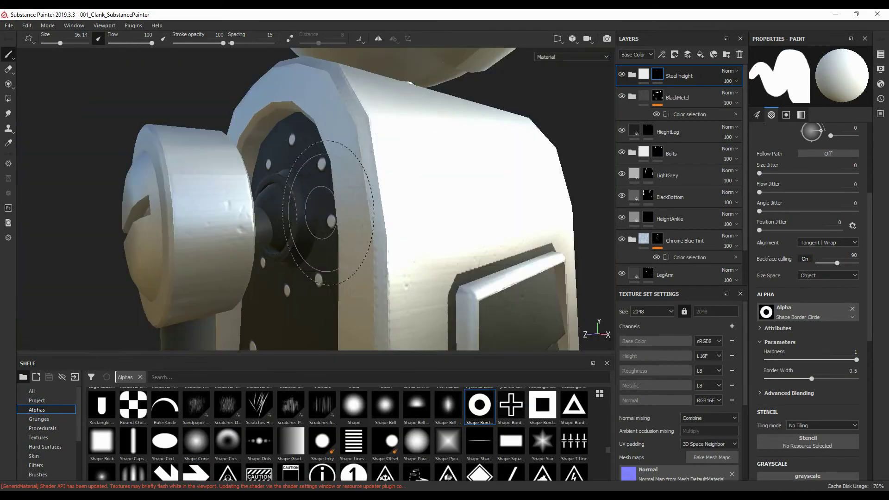
{"action": "key", "text": "4"}
{"action": "key", "text": "2"}
{"action": "mouse_move", "coordinate": [404, 148]}
{"action": "left_mouse_down", "text": "alt"}
{"action": "mouse_move", "coordinate": [268, 187]}
{"action": "mouse_move", "coordinate": [160, 157]}
{"action": "mouse_move", "coordinate": [241, 211]}
{"action": "mouse_move", "coordinate": [252, 265]}
{"action": "mouse_move", "coordinate": [302, 245]}
{"action": "left_mouse_up", "text": "alt"}
Step: Reframe the whole robot and select the BlackMetel layer in Polygon Fill mode
{"action": "key", "text": "f"}
{"action": "key", "text": "1"}
{"action": "scroll", "coordinate": [199, 212], "scroll_direction": "up", "scroll_amount": 5}
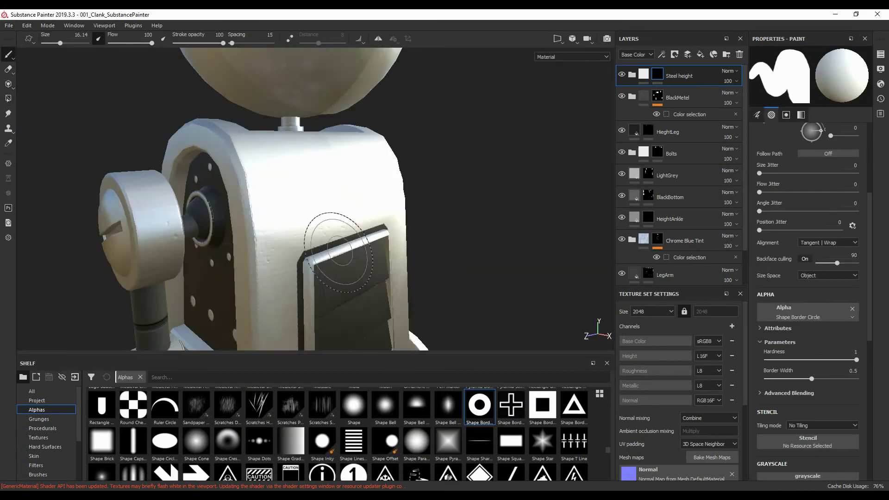
{"action": "scroll", "coordinate": [199, 212], "scroll_direction": "up", "scroll_amount": 3}
{"action": "key", "text": "f"}
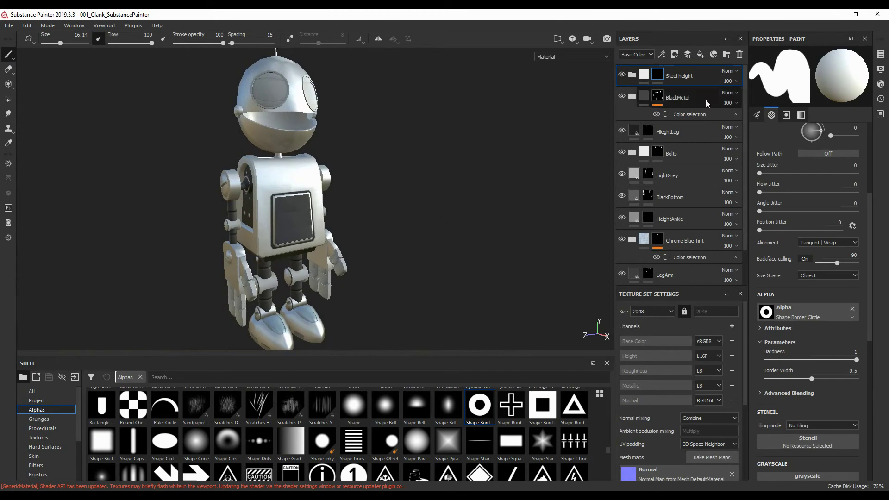
{"action": "left_click", "coordinate": [707, 104]}
{"action": "key", "text": "4"}
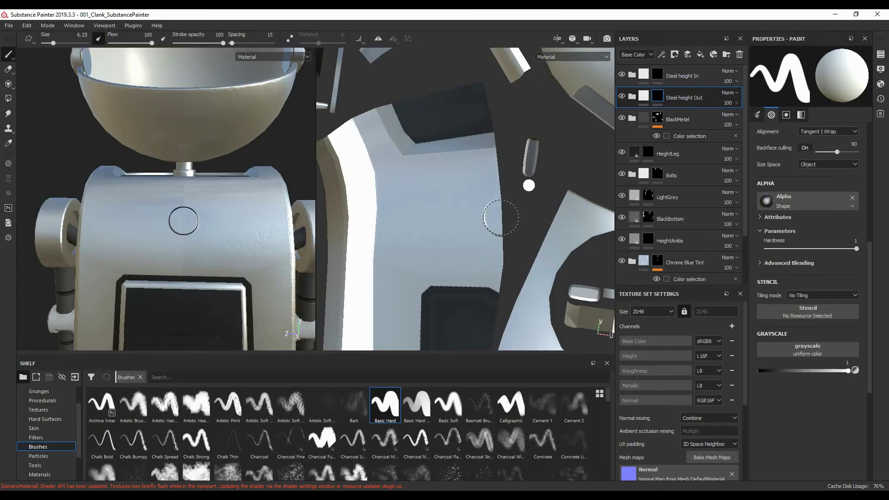
Step: Stamp a round bolt on the upper chest and paint the chest outline's final straight edge
{"action": "left_click", "coordinate": [433, 229]}
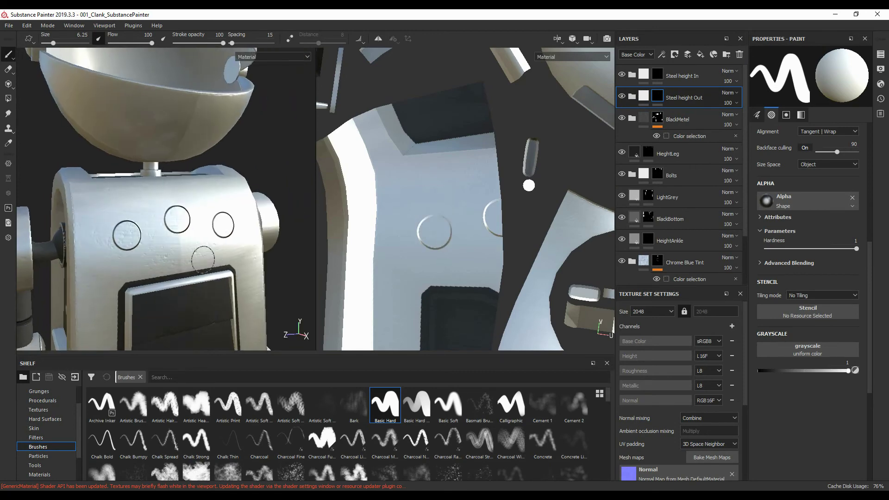
{"action": "scroll", "coordinate": [489, 256], "scroll_direction": "up", "scroll_amount": 3}
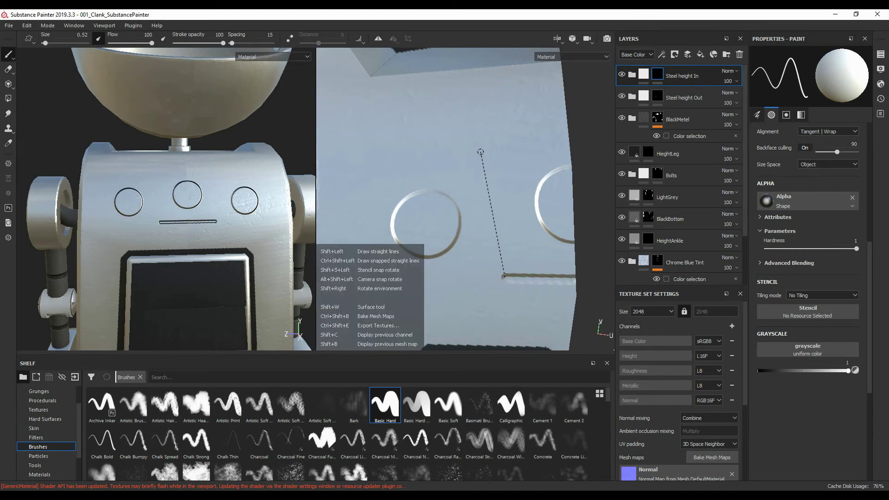
{"action": "left_click", "coordinate": [487, 157], "text": "shift"}
{"action": "middle_click_drag", "start_coordinate": [478, 202], "coordinate": [528, 217]}
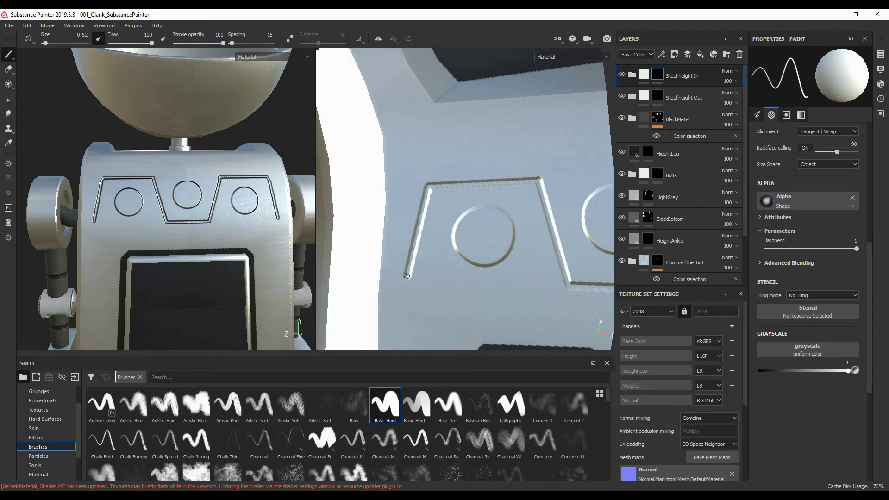
{"action": "scroll", "coordinate": [380, 277], "scroll_direction": "down", "scroll_amount": 3}
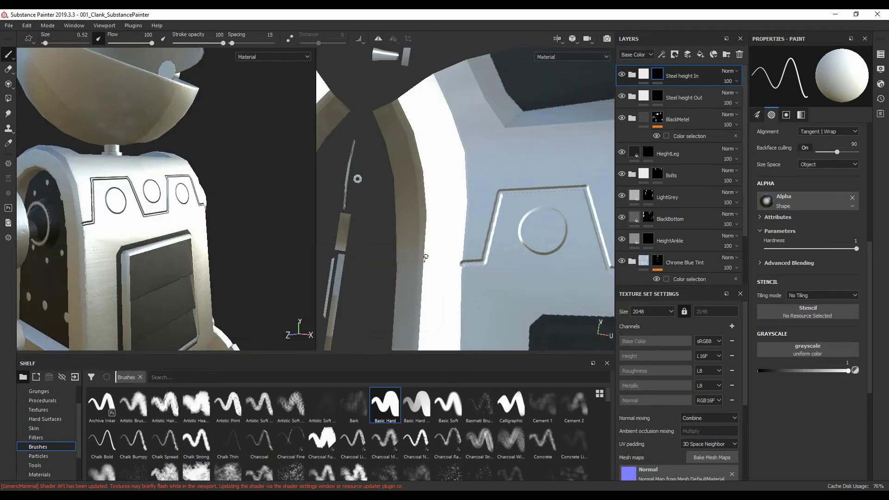
{"action": "key", "text": "F2"}
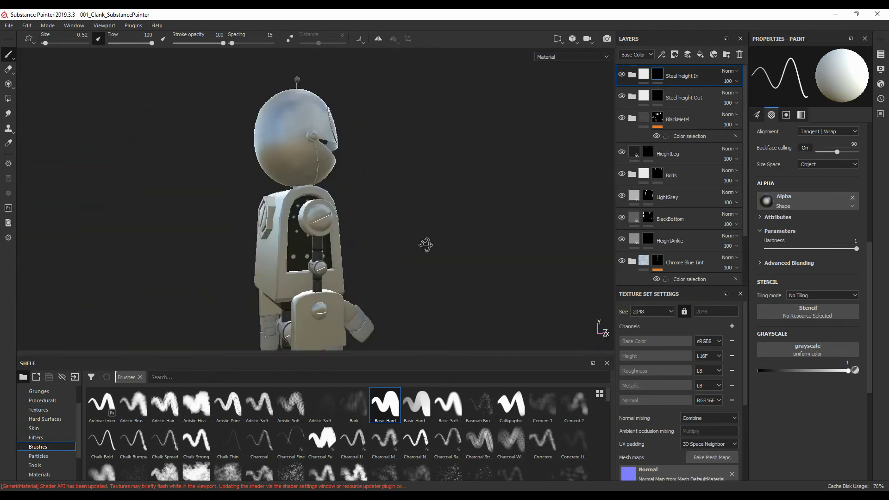
{"action": "key", "text": "F1"}
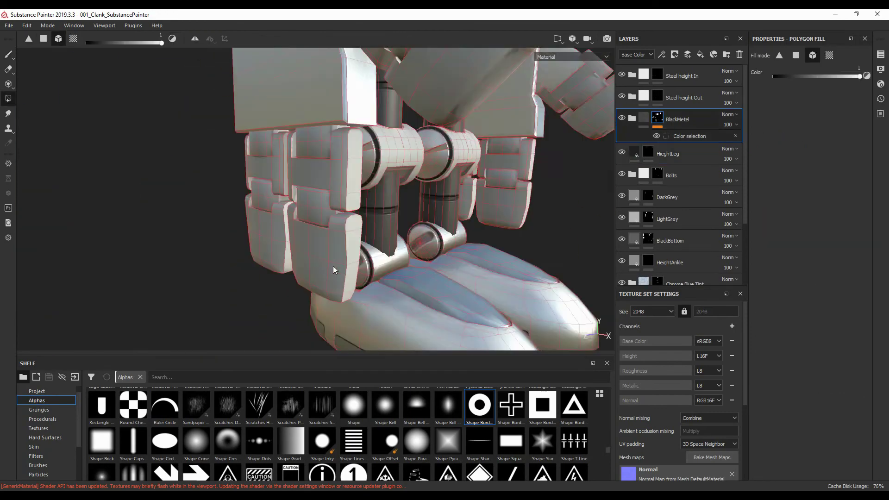
Step: Inspect the leg clamp pieces in 3D-only view, with the whole UV layout framed
{"action": "mouse_move", "coordinate": [322, 279]}
{"action": "left_mouse_down", "text": "alt"}
{"action": "mouse_move", "coordinate": [379, 235]}
{"action": "mouse_move", "coordinate": [408, 277]}
{"action": "left_mouse_up", "text": "alt"}
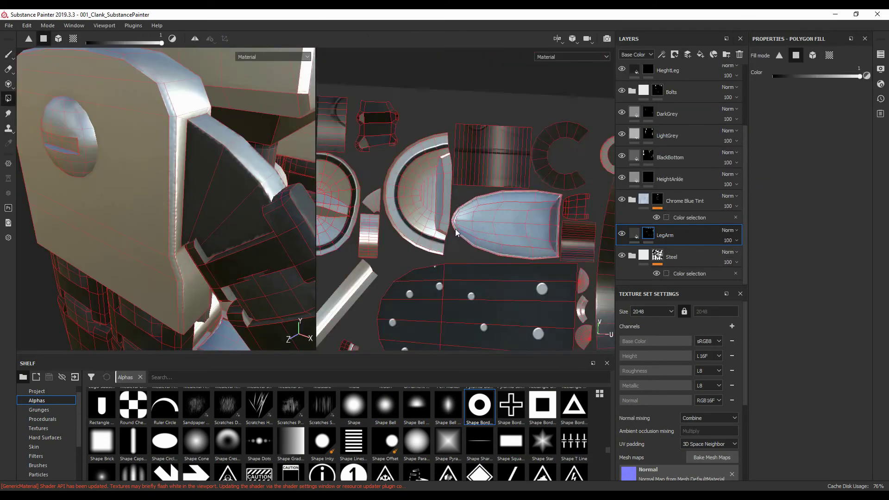
{"action": "key", "text": "f"}
{"action": "scroll", "coordinate": [186, 162], "scroll_direction": "up", "scroll_amount": 3}
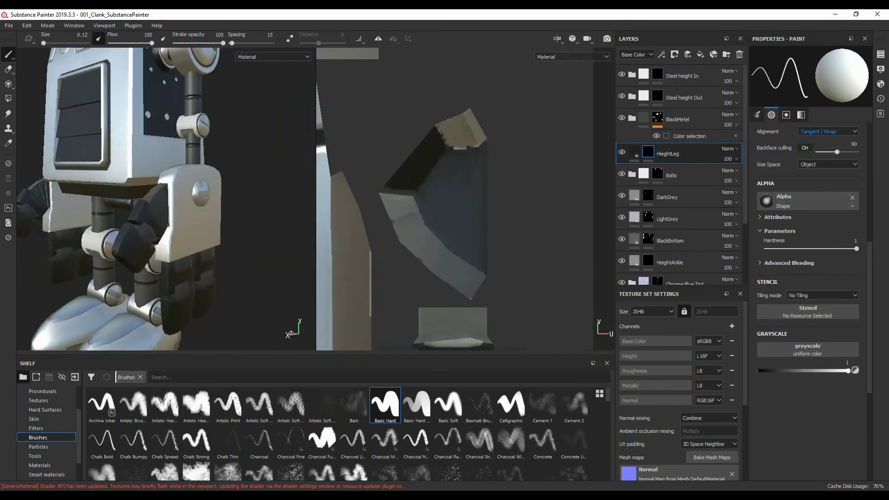
{"action": "key", "text": "shift"}
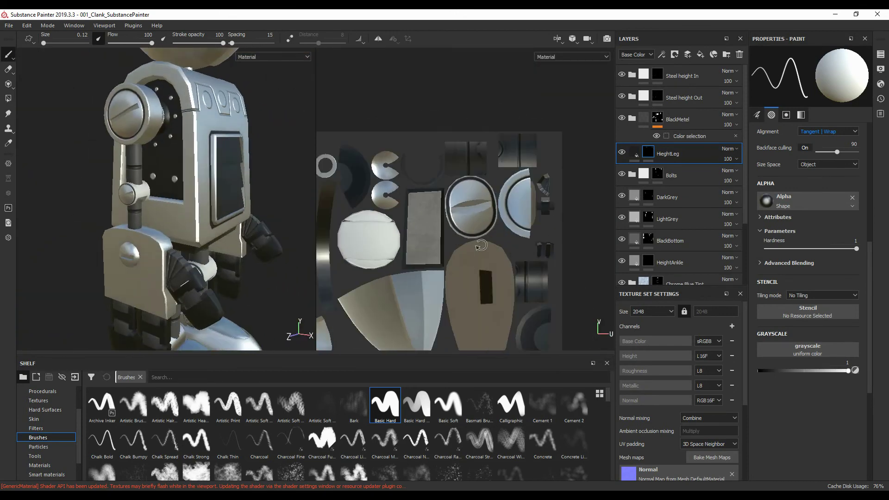
{"action": "key", "text": "F2"}
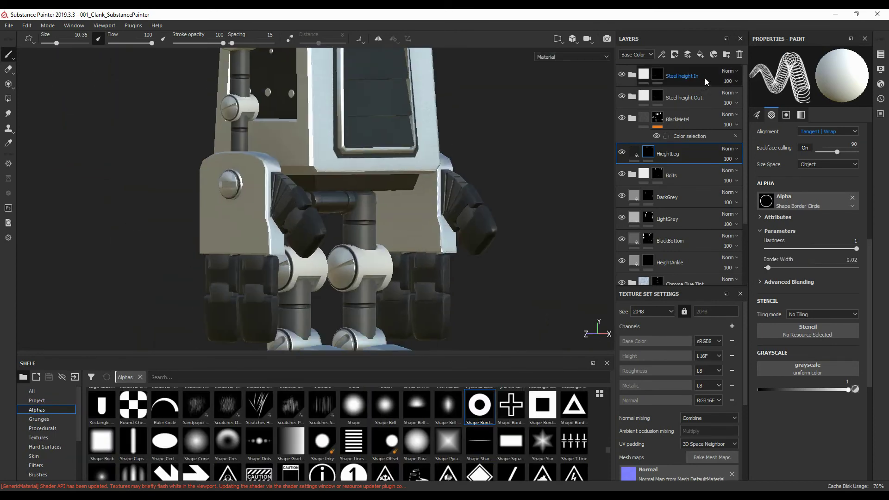
{"action": "left_click", "coordinate": [371, 408]}
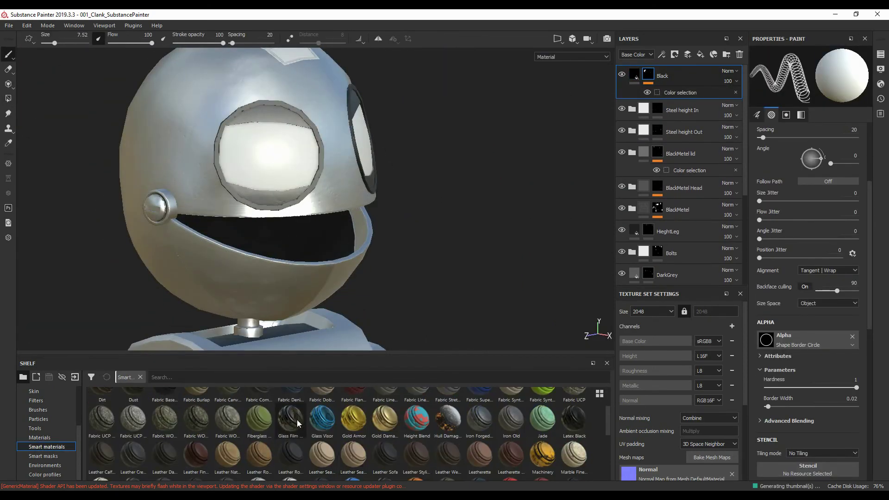
Step: Add the Glass Visor smart material to the eyes, limited by a colour-selection mask
{"action": "left_click_drag", "start_coordinate": [322, 419], "coordinate": [676, 76]}
{"action": "right_click", "coordinate": [689, 74]}
{"action": "left_click", "coordinate": [722, 93]}
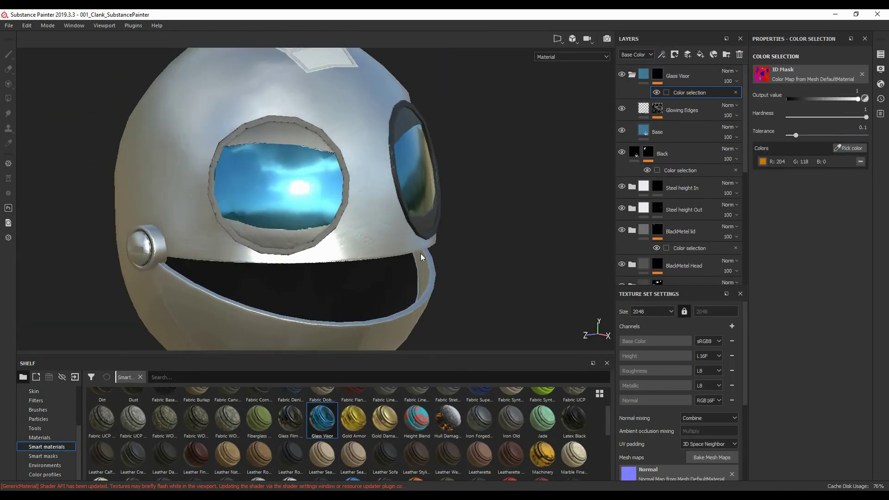
{"action": "left_click", "coordinate": [683, 112]}
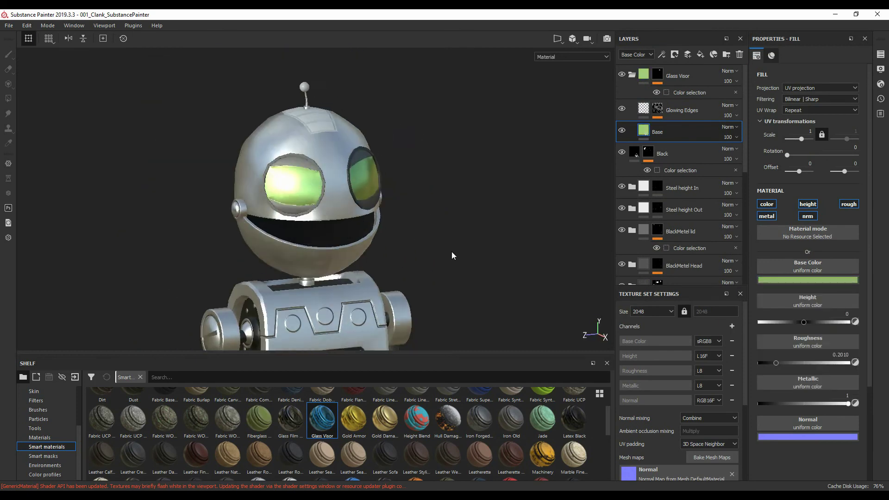
{"action": "scroll", "coordinate": [681, 208], "scroll_direction": "down", "scroll_amount": 2}
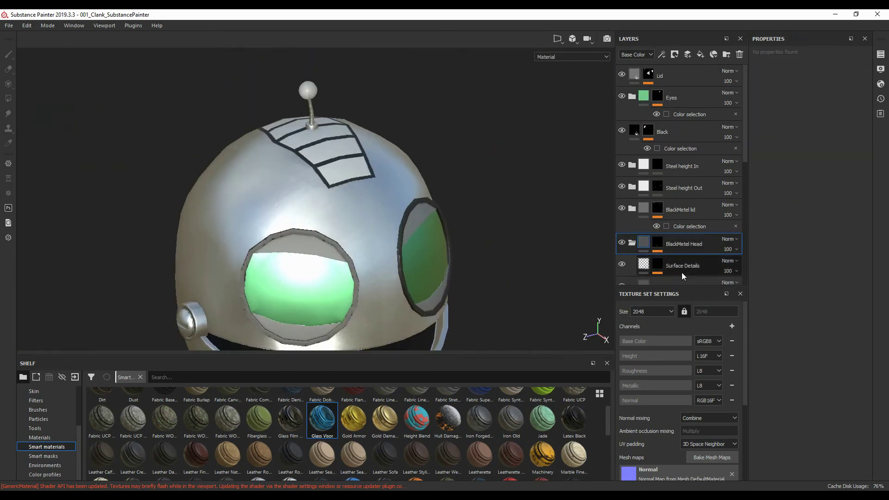
Step: Give the copied BlackMetel Head layer a colour-selection mask for the panels atop the head
{"action": "right_click", "coordinate": [693, 210]}
{"action": "right_click", "coordinate": [685, 210]}
{"action": "left_click", "coordinate": [750, 44]}
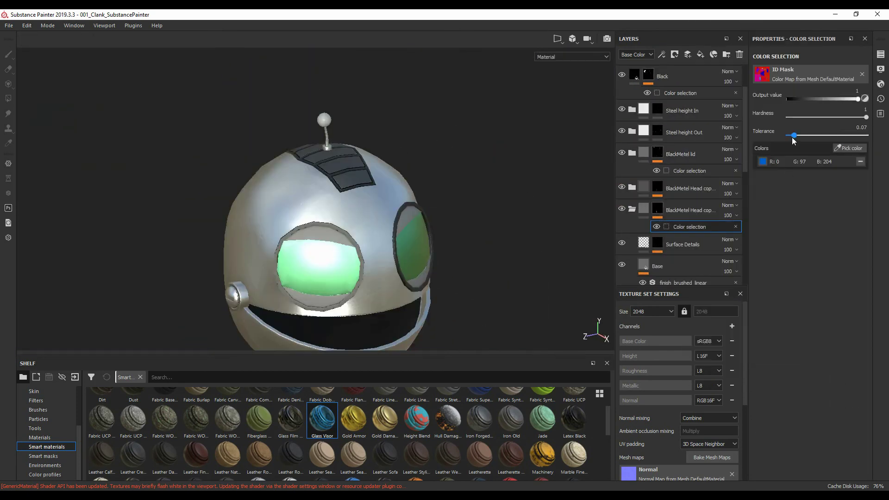
{"action": "left_click", "coordinate": [647, 213]}
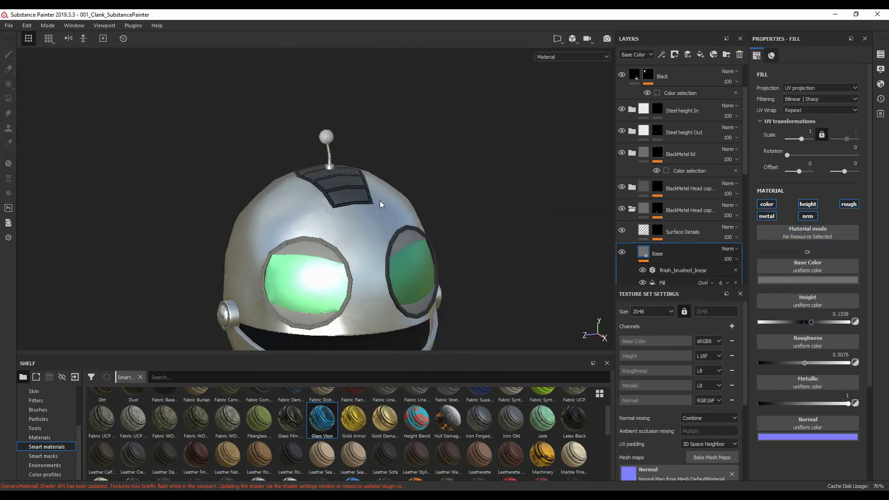
{"action": "key", "text": "4"}
{"action": "scroll", "coordinate": [326, 141], "scroll_direction": "up", "scroll_amount": 5}
{"action": "scroll", "coordinate": [326, 145], "scroll_direction": "down", "scroll_amount": 2}
{"action": "scroll", "coordinate": [311, 143], "scroll_direction": "down", "scroll_amount": 3}
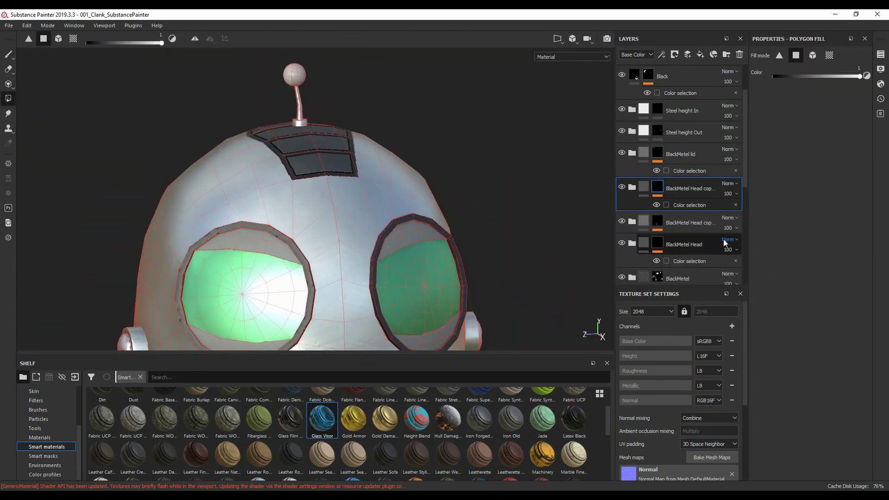
{"action": "left_click", "coordinate": [684, 244]}
{"action": "left_click_drag", "start_coordinate": [333, 115], "coordinate": [317, 180], "text": "alt"}
Step: Add a fill layer masked to the antenna ball and give it a red glow colour
{"action": "left_click", "coordinate": [700, 54]}
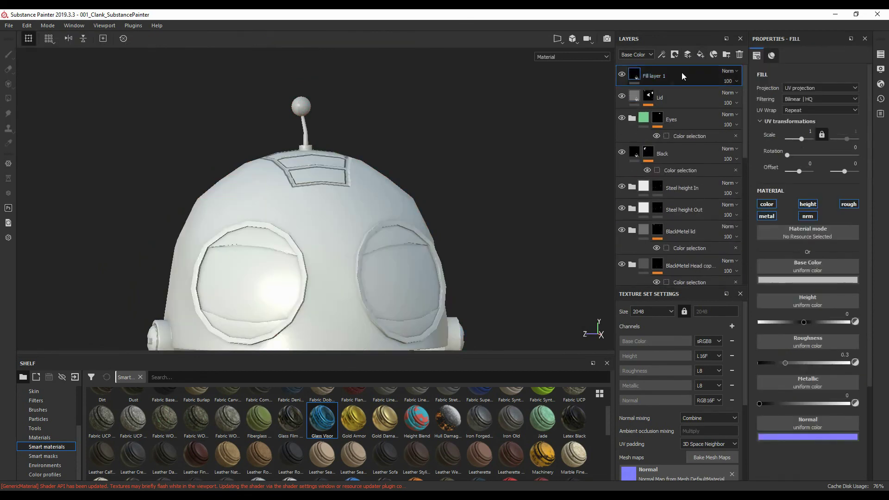
{"action": "right_click", "coordinate": [683, 66]}
{"action": "left_click", "coordinate": [694, 97]}
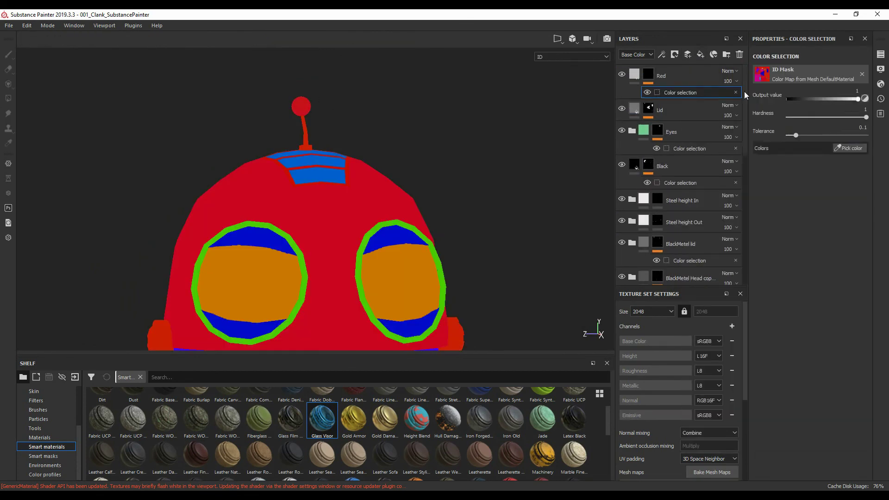
{"action": "key", "text": "4"}
{"action": "left_click", "coordinate": [634, 74]}
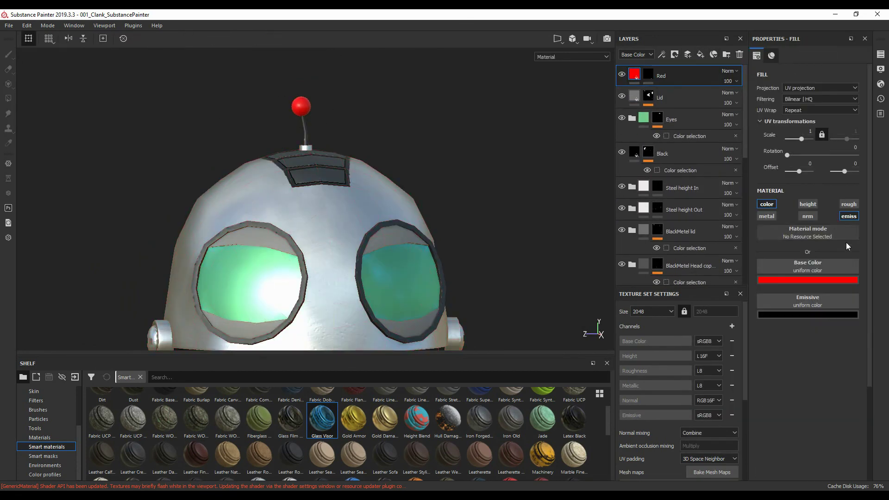
{"action": "left_click", "coordinate": [809, 280]}
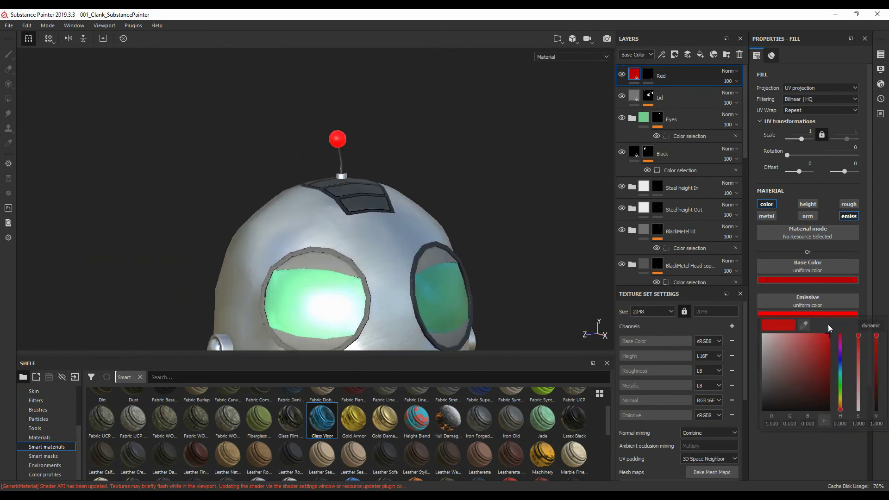
Step: Select the Steel height Out layer with a paint brush and view the robot front-on
{"action": "scroll", "coordinate": [408, 190], "scroll_direction": "down", "scroll_amount": 5}
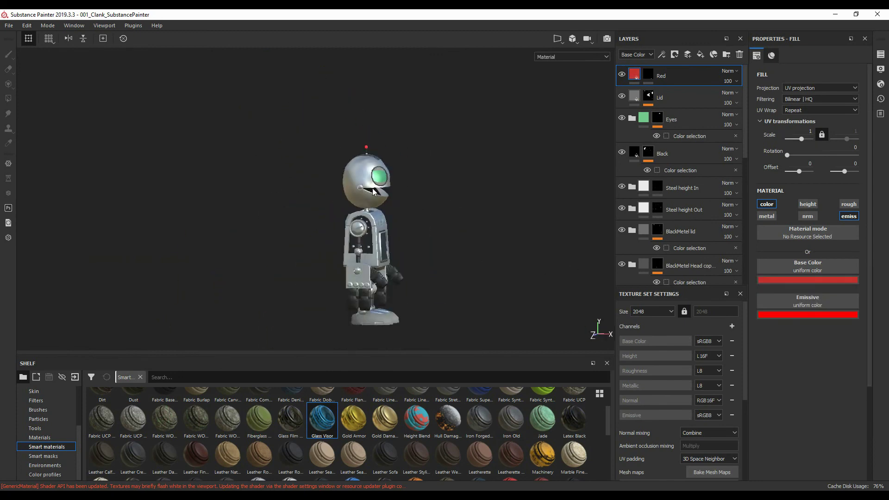
{"action": "scroll", "coordinate": [374, 192], "scroll_direction": "up", "scroll_amount": 5}
{"action": "scroll", "coordinate": [657, 152], "scroll_direction": "down", "scroll_amount": 2}
{"action": "left_click", "coordinate": [657, 153]}
{"action": "left_click", "coordinate": [9, 54]}
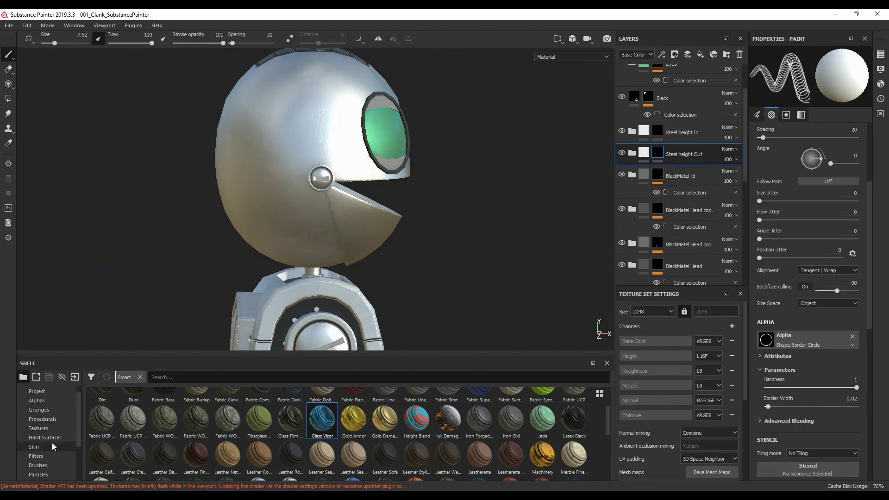
{"action": "left_click", "coordinate": [46, 438]}
{"action": "scroll", "coordinate": [365, 188], "scroll_direction": "up", "scroll_amount": 3}
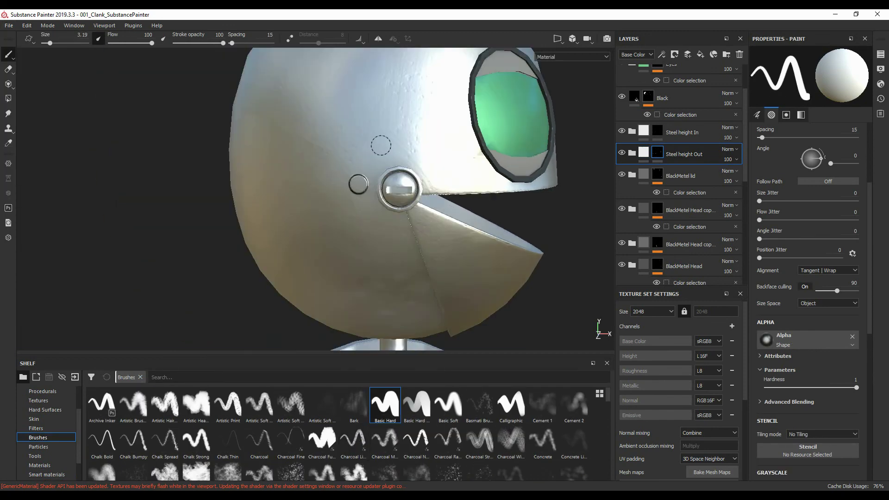
{"action": "left_click_drag", "start_coordinate": [443, 254], "coordinate": [400, 212], "text": "alt"}
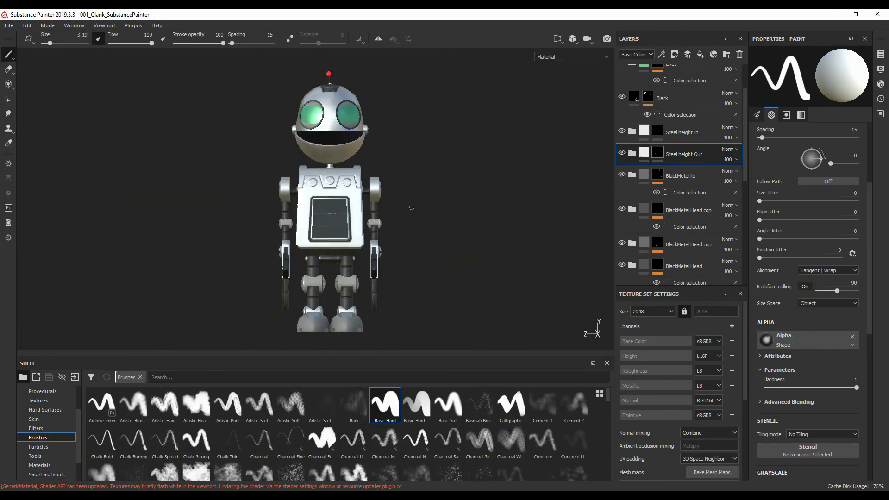
{"action": "scroll", "coordinate": [411, 208], "scroll_direction": "up", "scroll_amount": 5}
{"action": "scroll", "coordinate": [713, 200], "scroll_direction": "up", "scroll_amount": 2}
Step: Edit the base colour of the copied BlackMetel Head's Base fill
{"action": "left_click", "coordinate": [632, 215]}
{"action": "left_click", "coordinate": [658, 260]}
{"action": "left_click", "coordinate": [807, 252]}
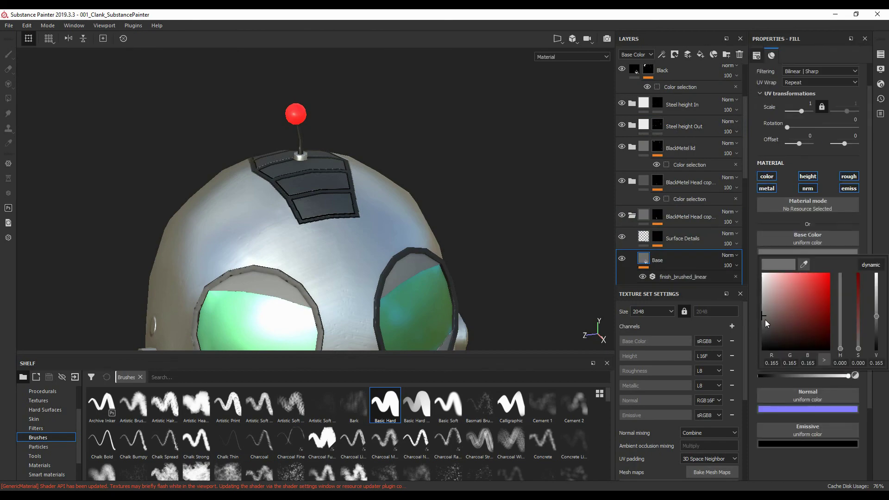